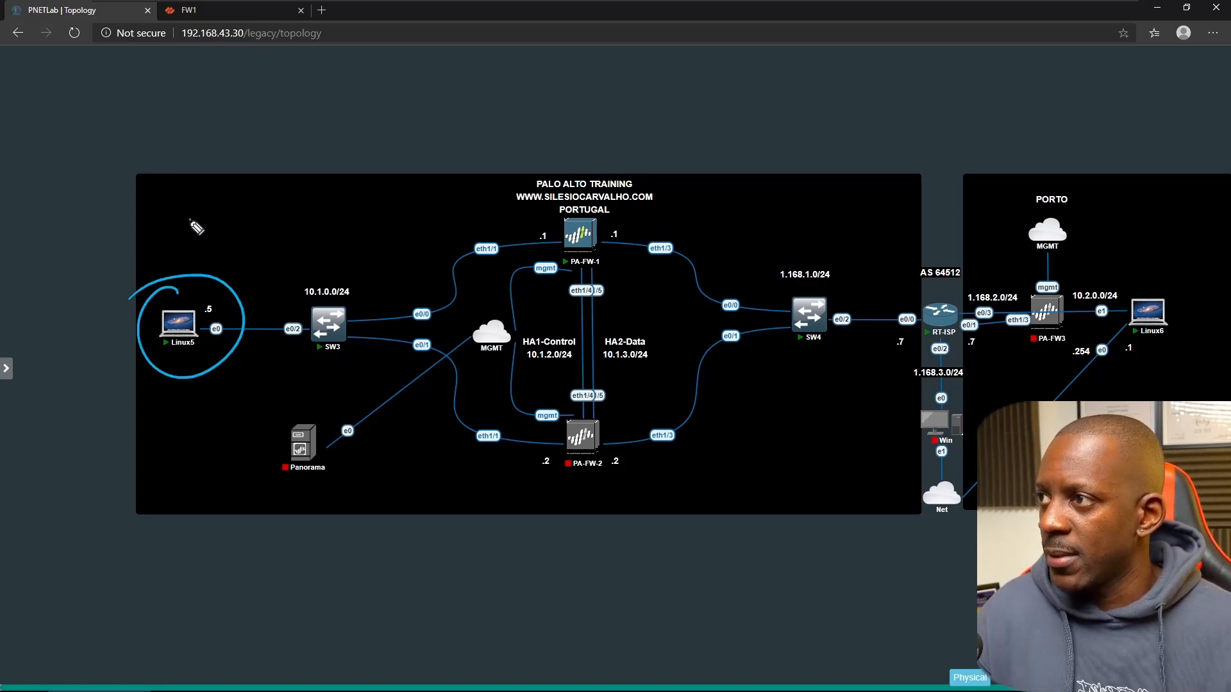
- Annotate the topology: label Linux5 'Client' and Linux6 'Server', circle PA-FW-1, then clear the annotations
left_click_drag(192, 220, 200, 242)
mouse_move(199, 207)
left_mouse_down()
mouse_move(218, 241)
mouse_move(248, 229)
left_mouse_up()
left_click(226, 216)
mouse_move(248, 223)
left_mouse_down()
mouse_move(273, 195)
mouse_move(276, 211)
left_mouse_up()
mouse_move(602, 218)
left_mouse_down()
mouse_move(619, 272)
mouse_move(625, 247)
left_mouse_up()
mouse_move(1131, 284)
left_mouse_down()
mouse_move(1093, 307)
mouse_move(1145, 280)
left_mouse_up()
mouse_move(1109, 236)
left_mouse_down()
mouse_move(1178, 231)
mouse_move(1184, 206)
left_mouse_up()
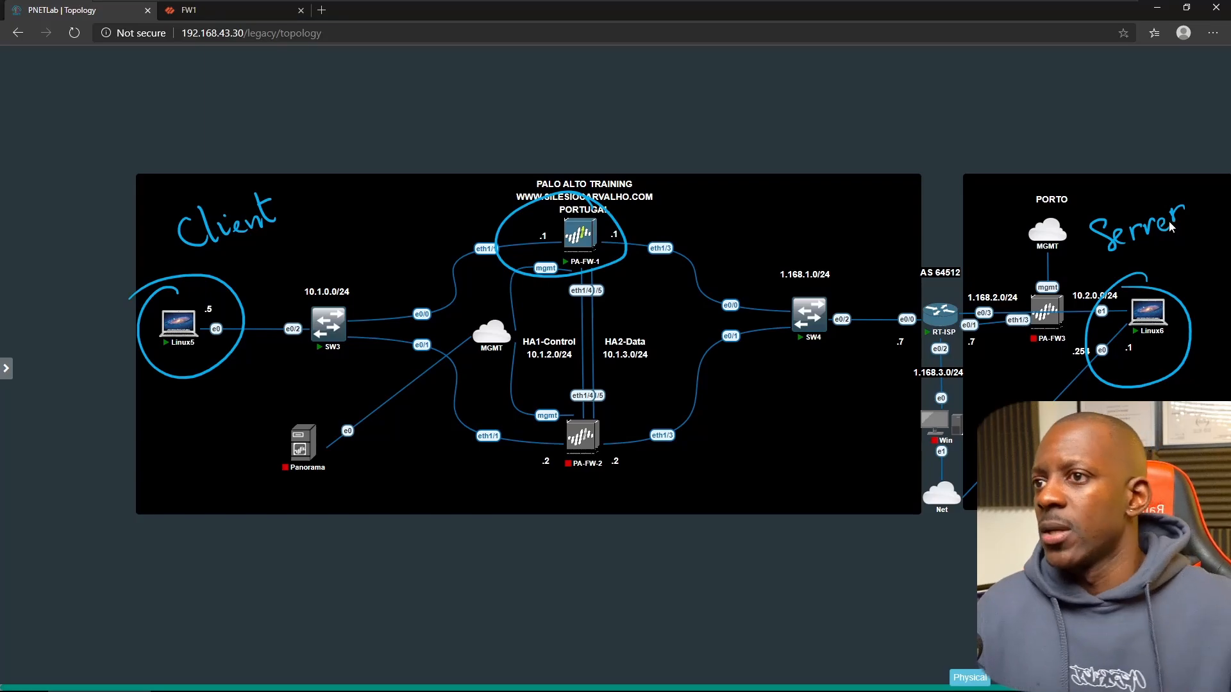
key("Escape")
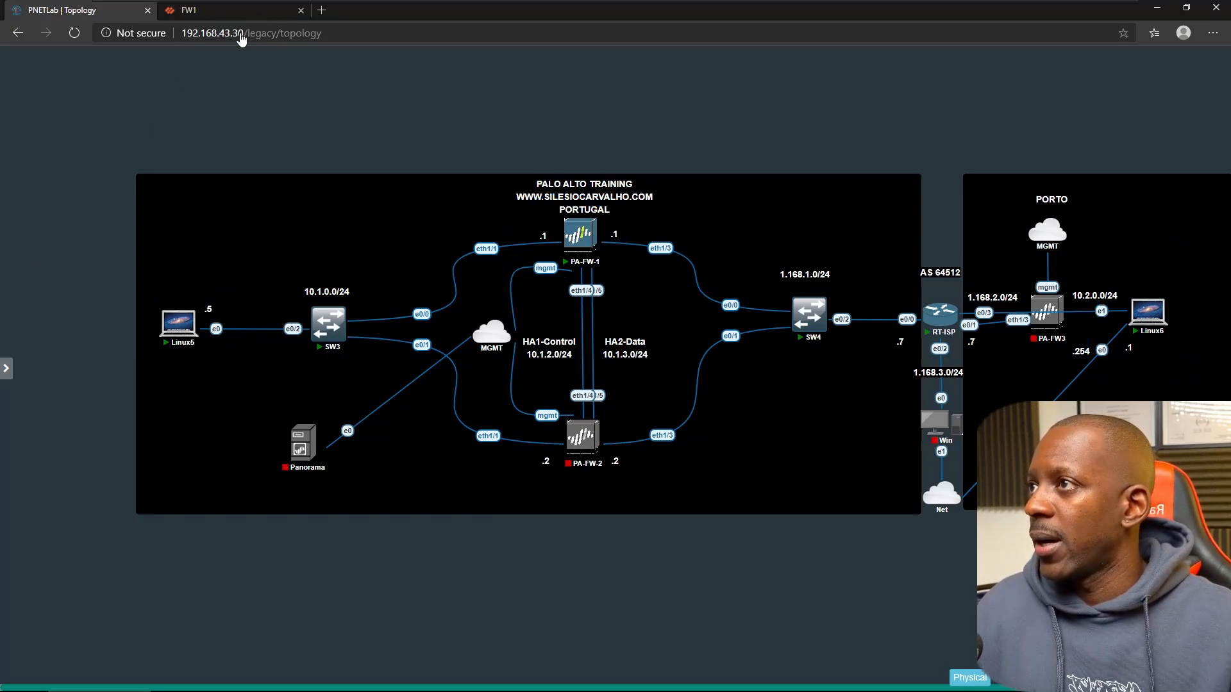
- Review the firewall's security policy and NAT rules, then return to the lab topology
left_click(230, 11)
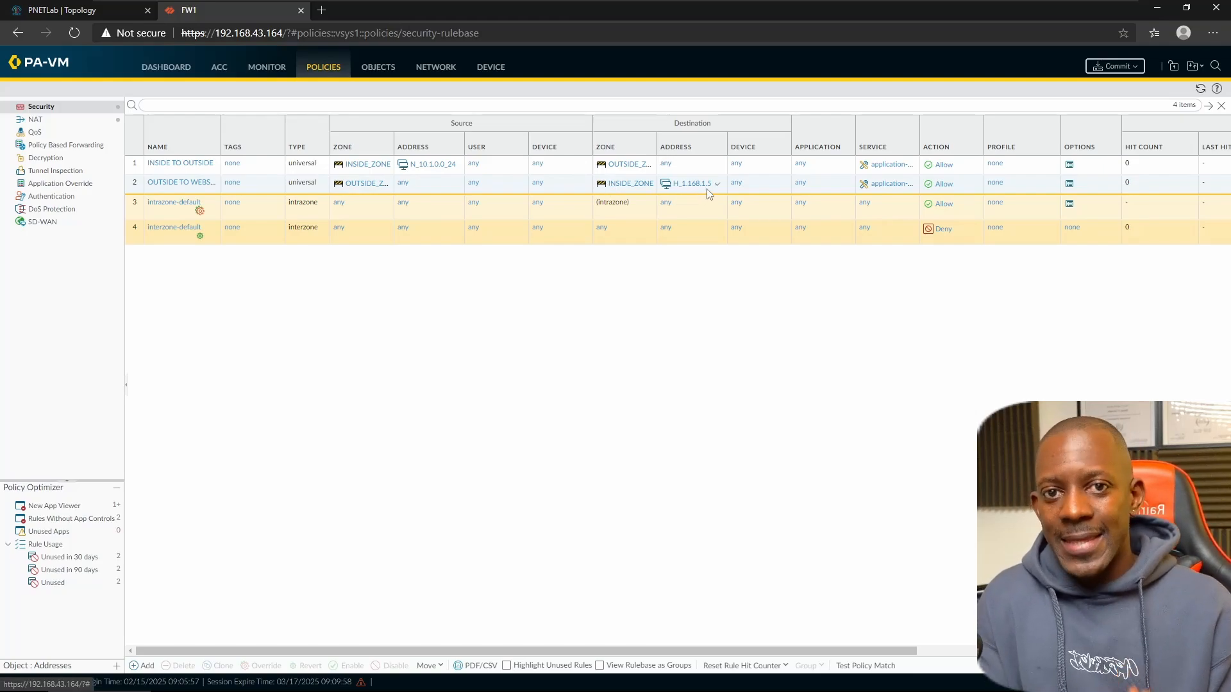
left_click(36, 121)
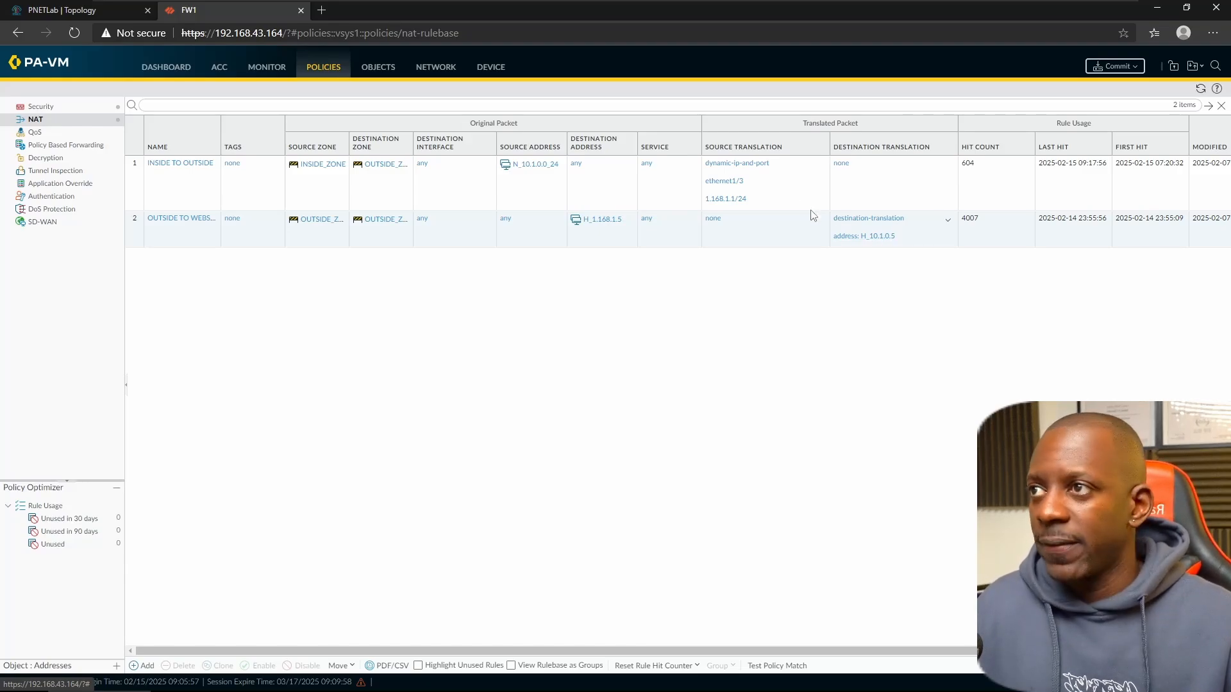
left_click(111, 12)
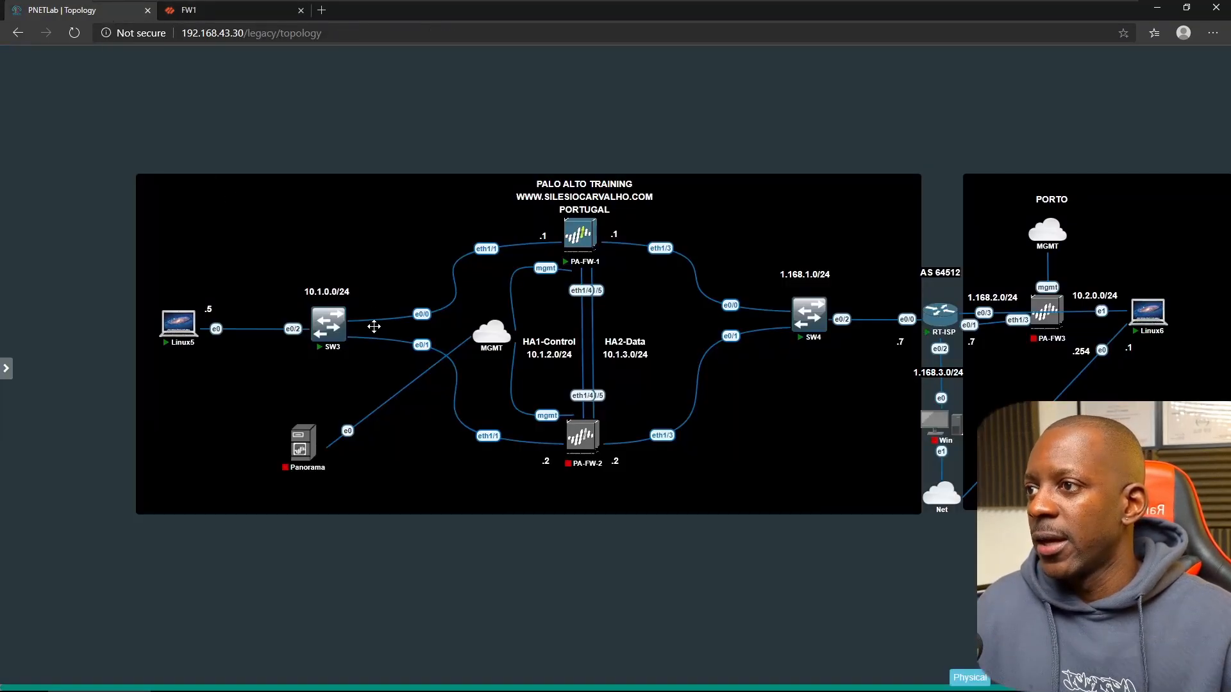
- Open the Linux5 client console, unlock it with the account password, and close the failed Firefox page
left_click(186, 330)
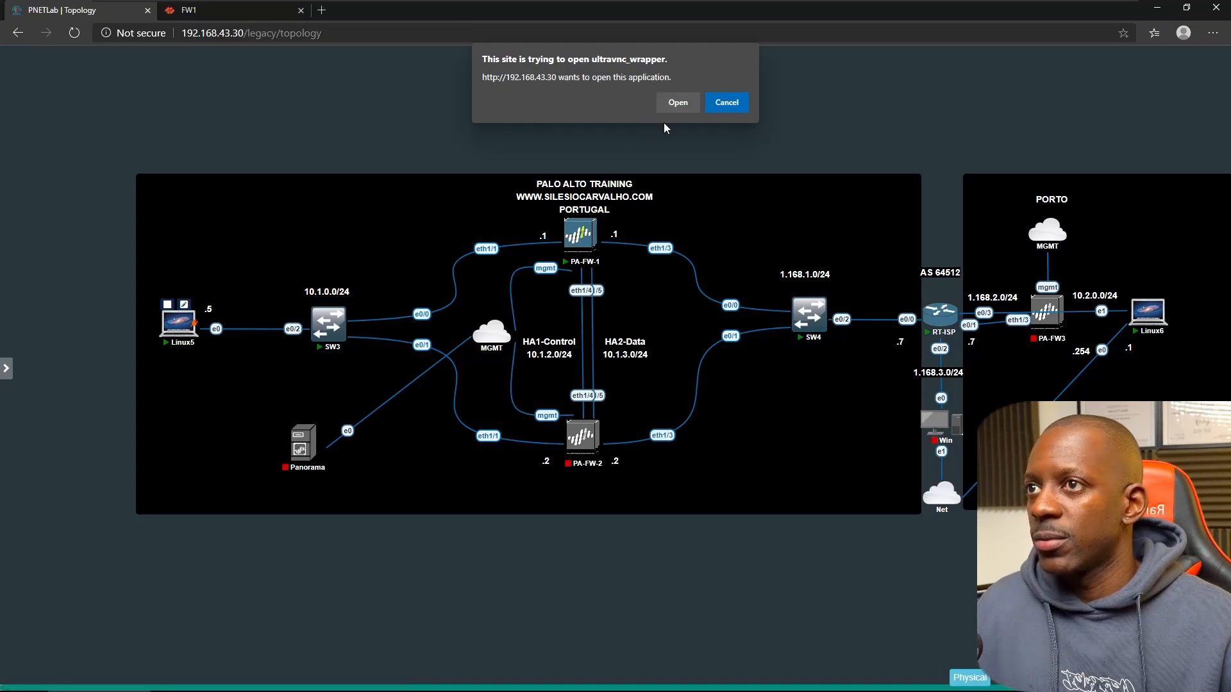
left_click(678, 102)
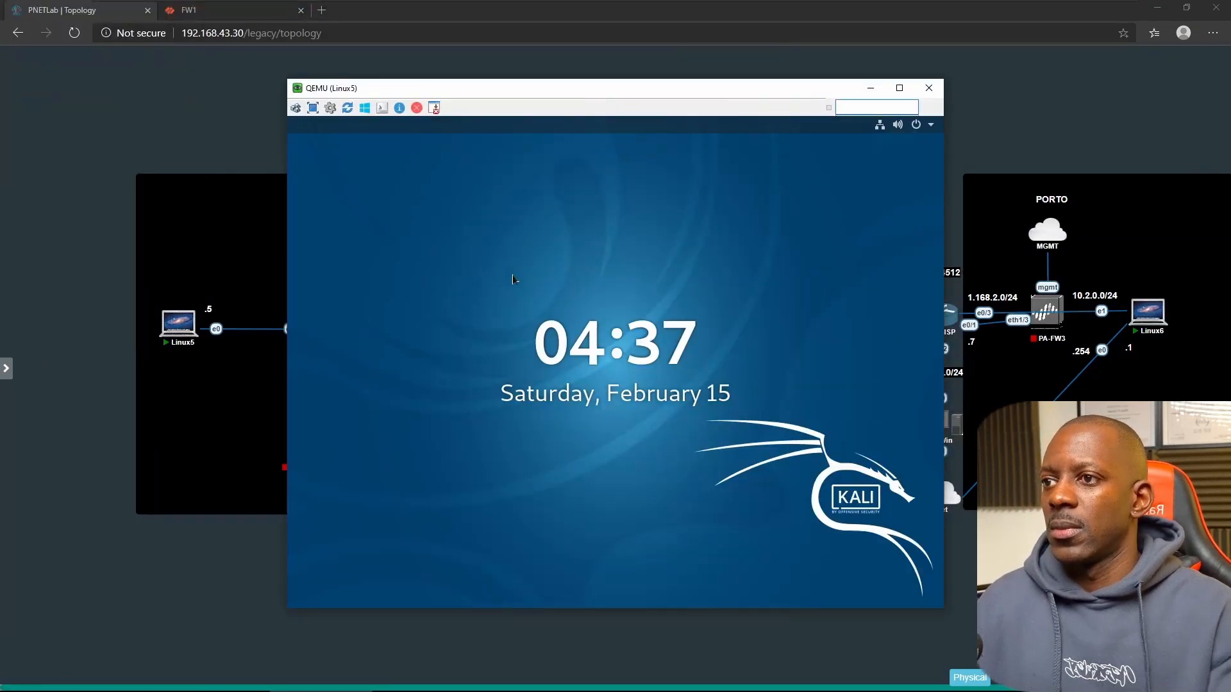
key("Return")
type("toor")
key("Return")
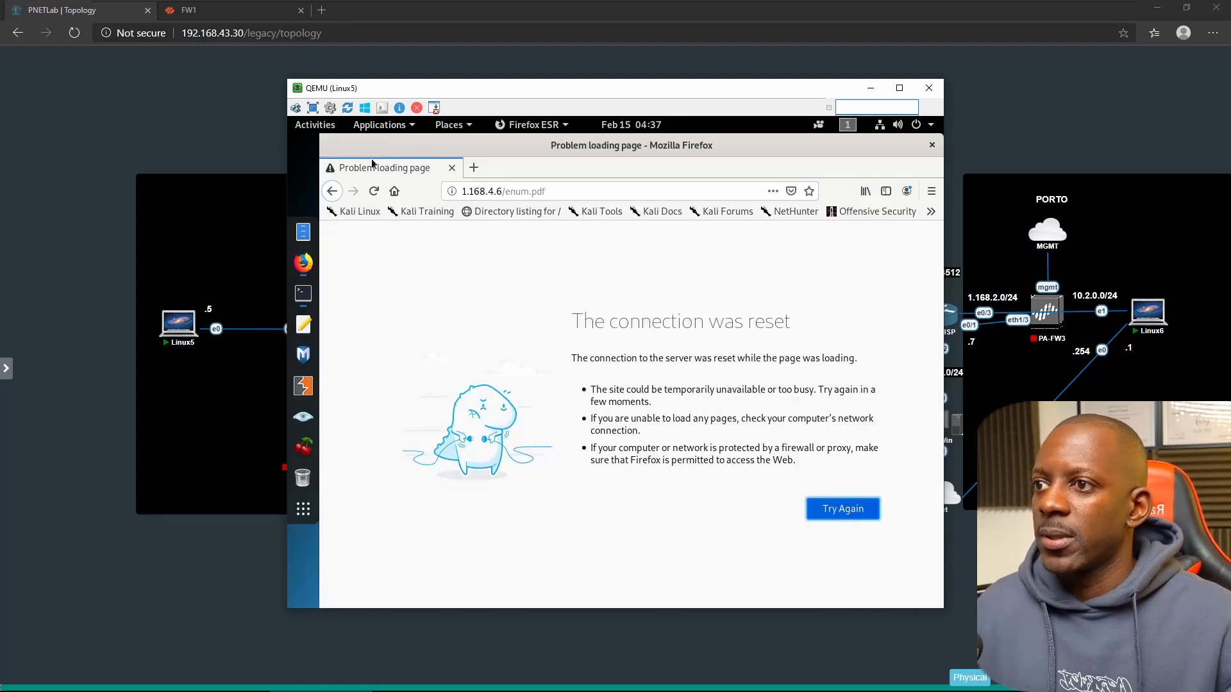
left_click(932, 145)
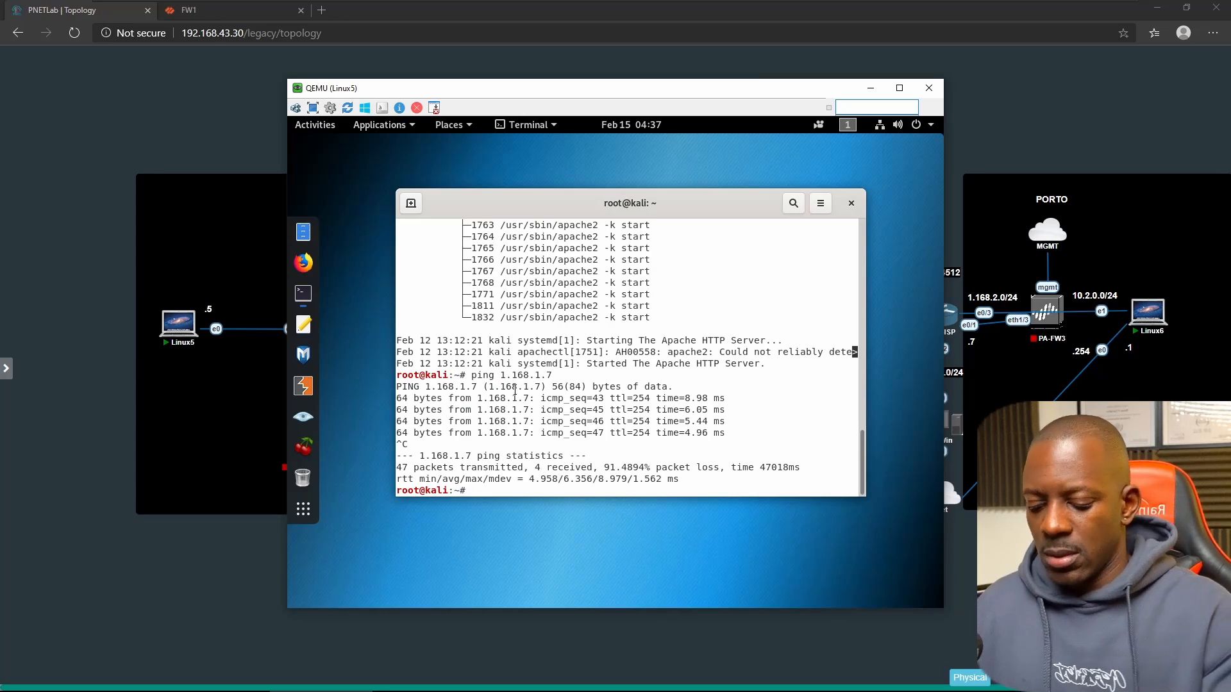
- Ping 1.168.4.6 from a cleared Linux5 terminal with 0% loss, then launch the Linux6 console
key("ctrl+l")
type("ping")
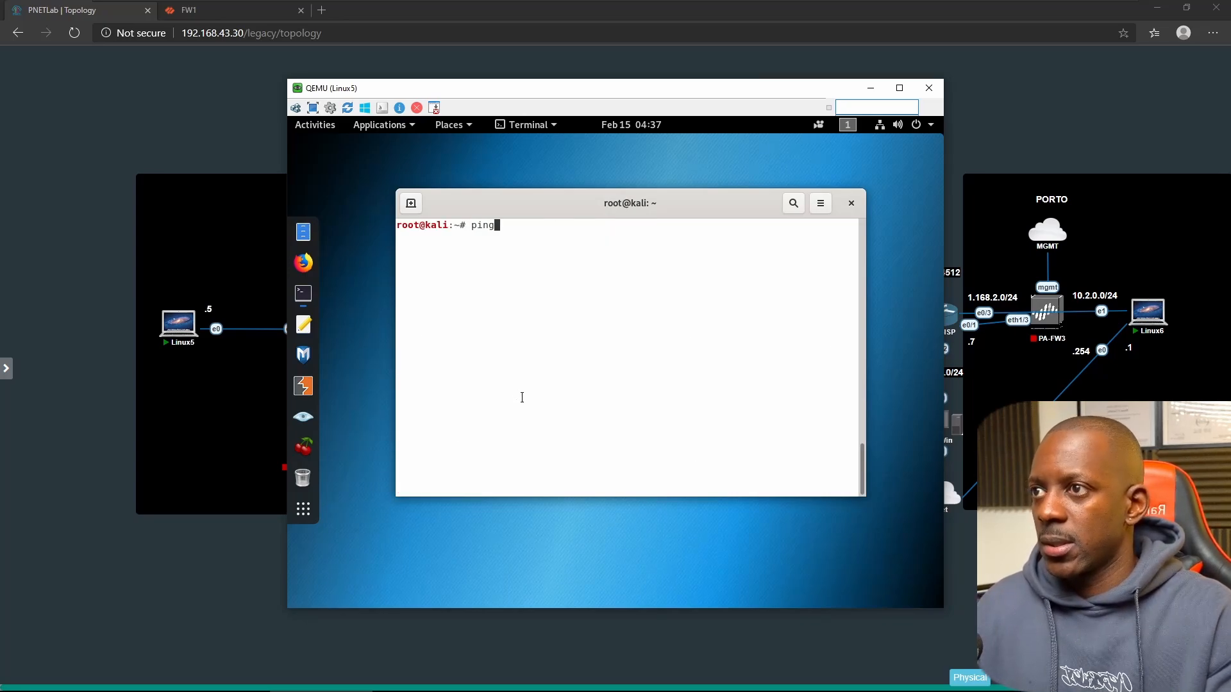
type(" 1")
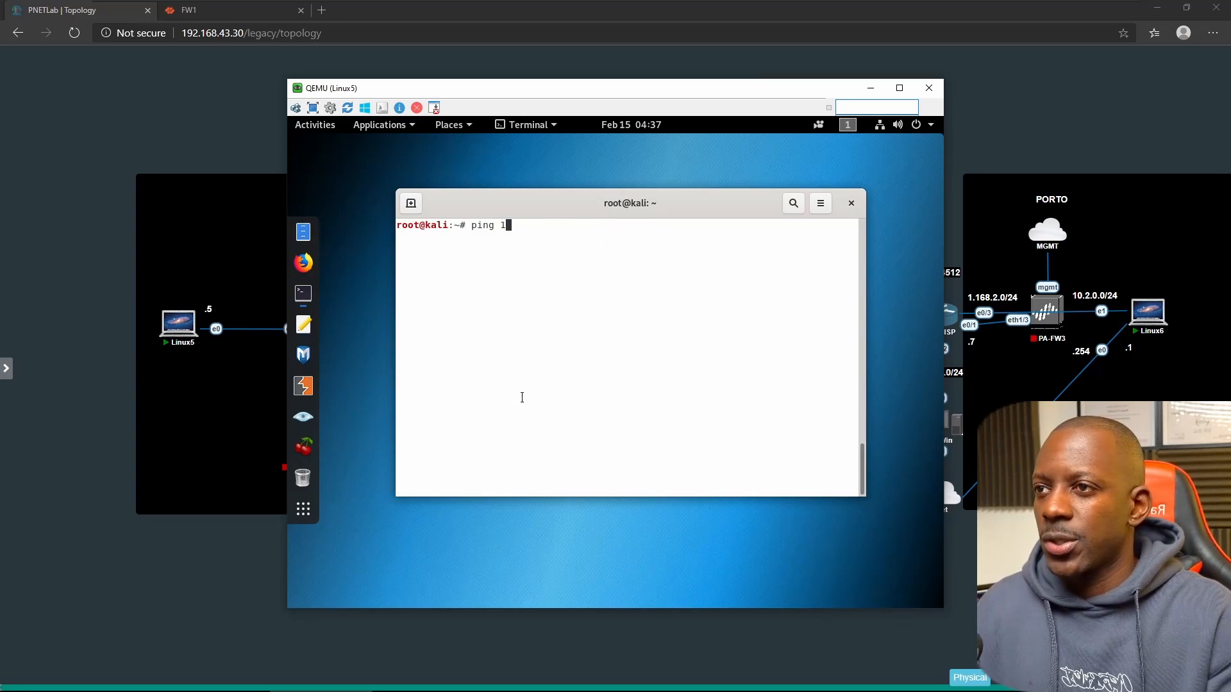
type(".168.4.6")
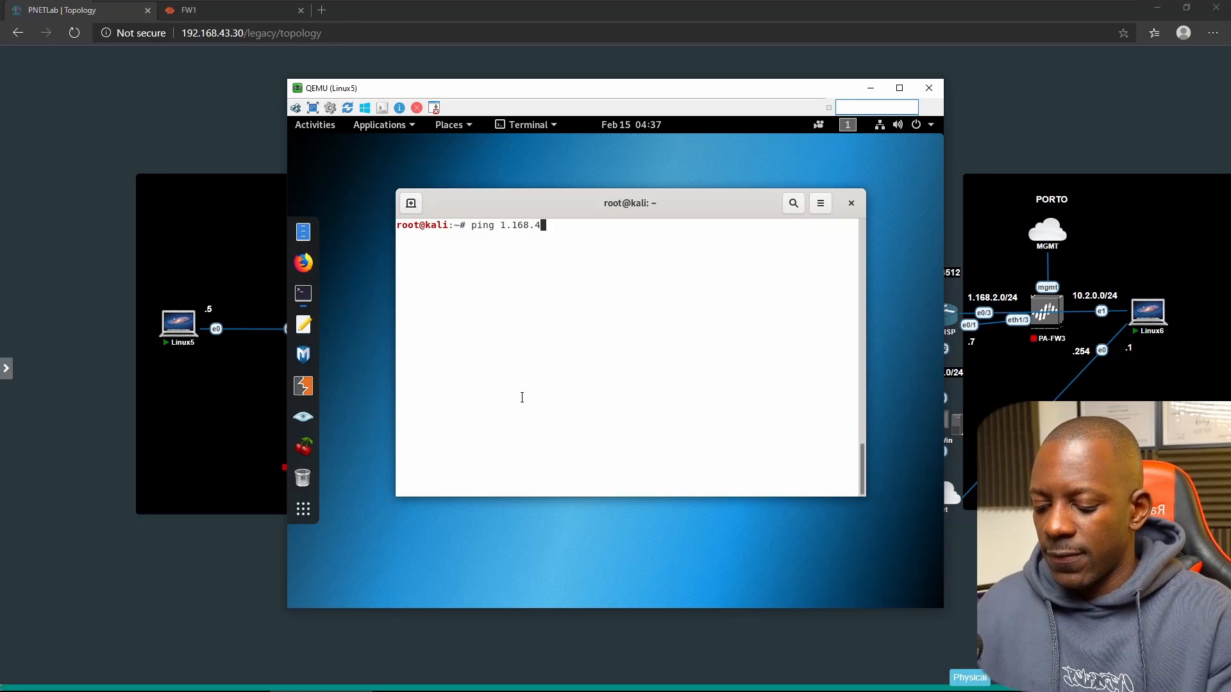
key("Return")
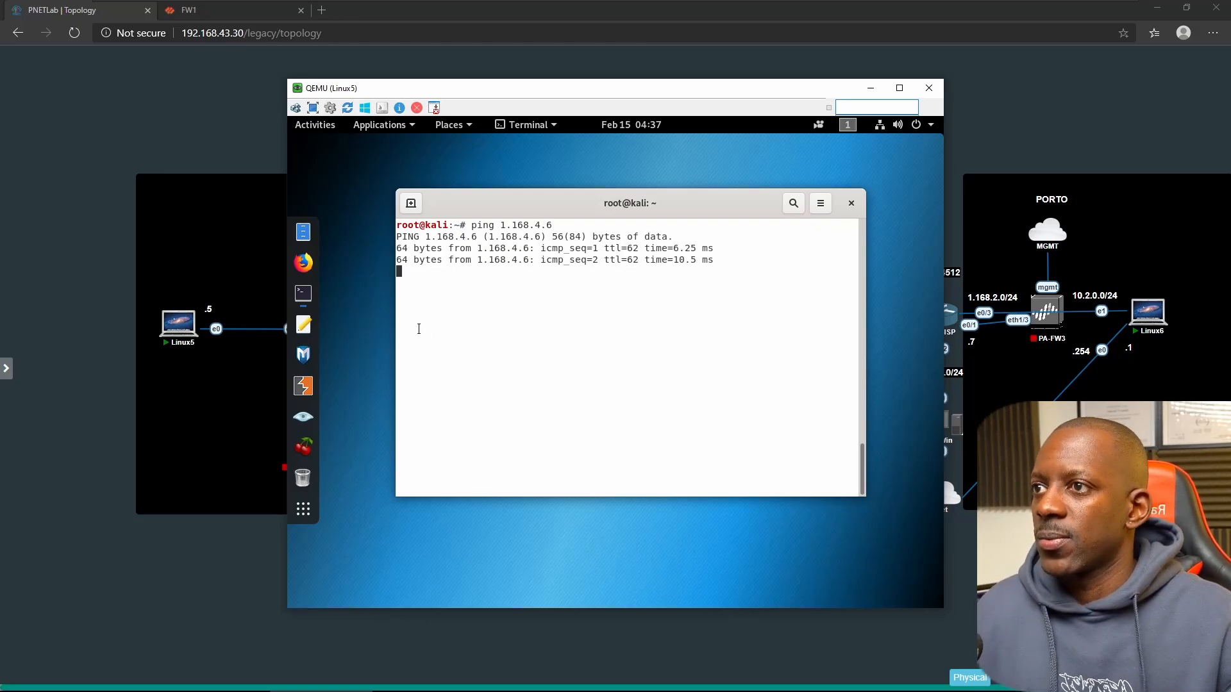
key("ctrl+c")
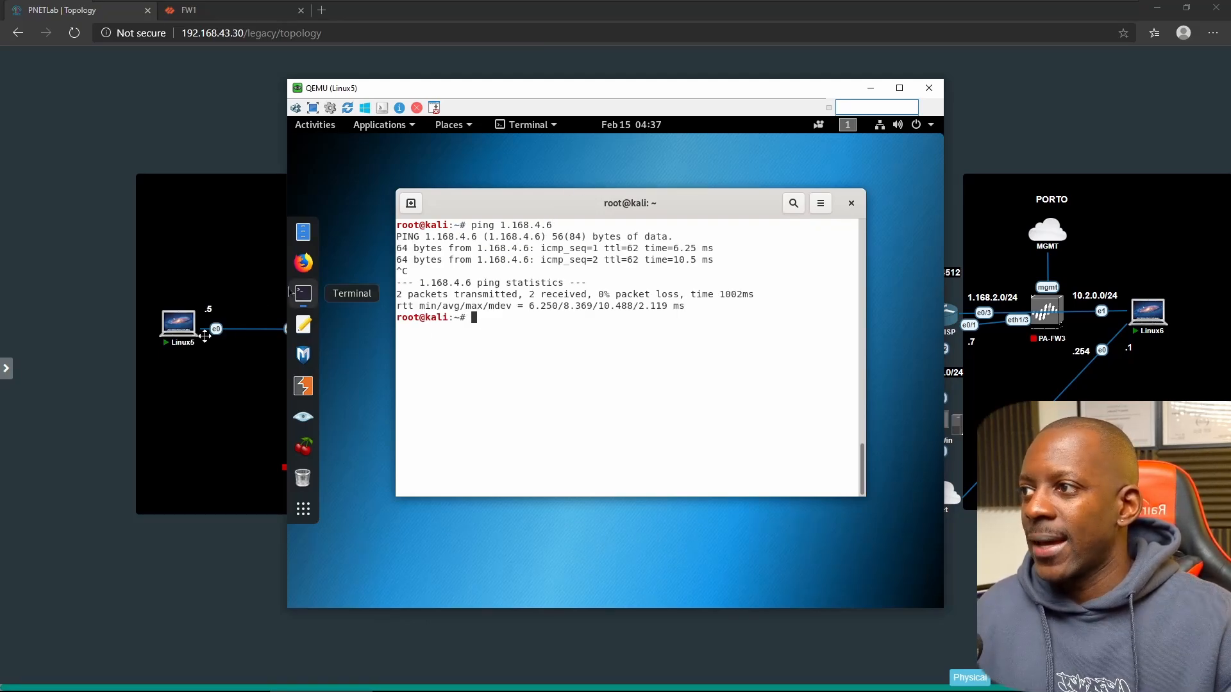
left_click(1152, 318)
left_click(668, 107)
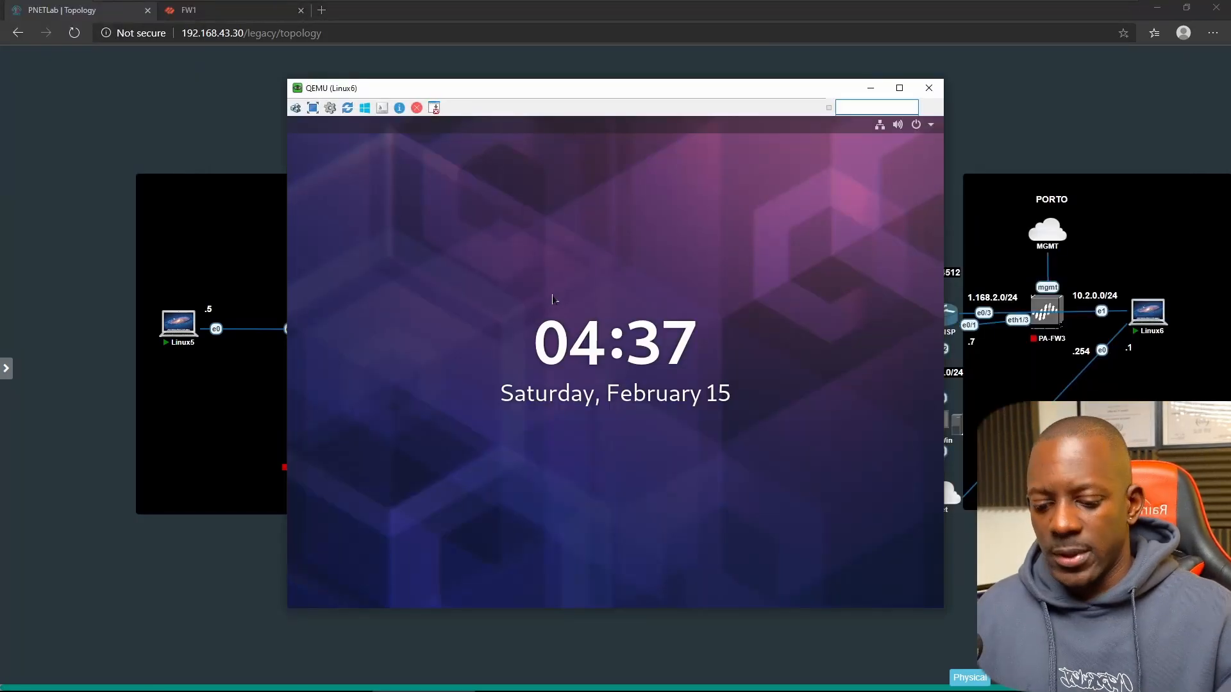
- Unlock the Linux6 server session with its password
left_click(553, 300)
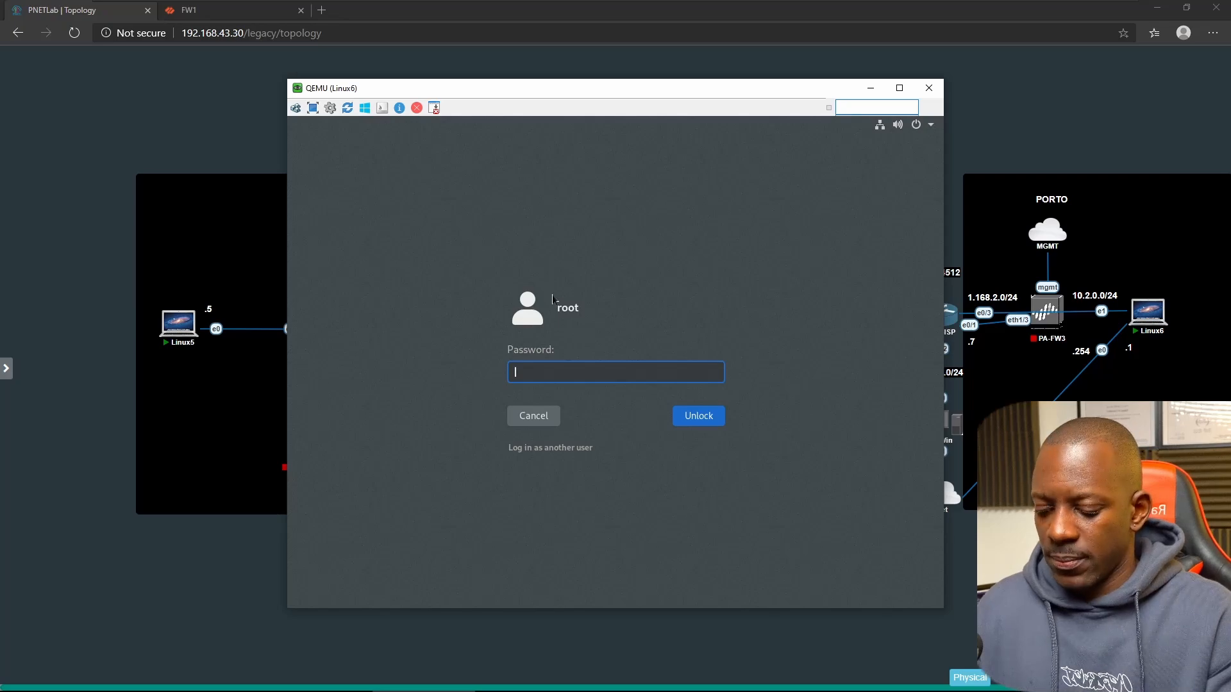
type("••••")
key("Return")
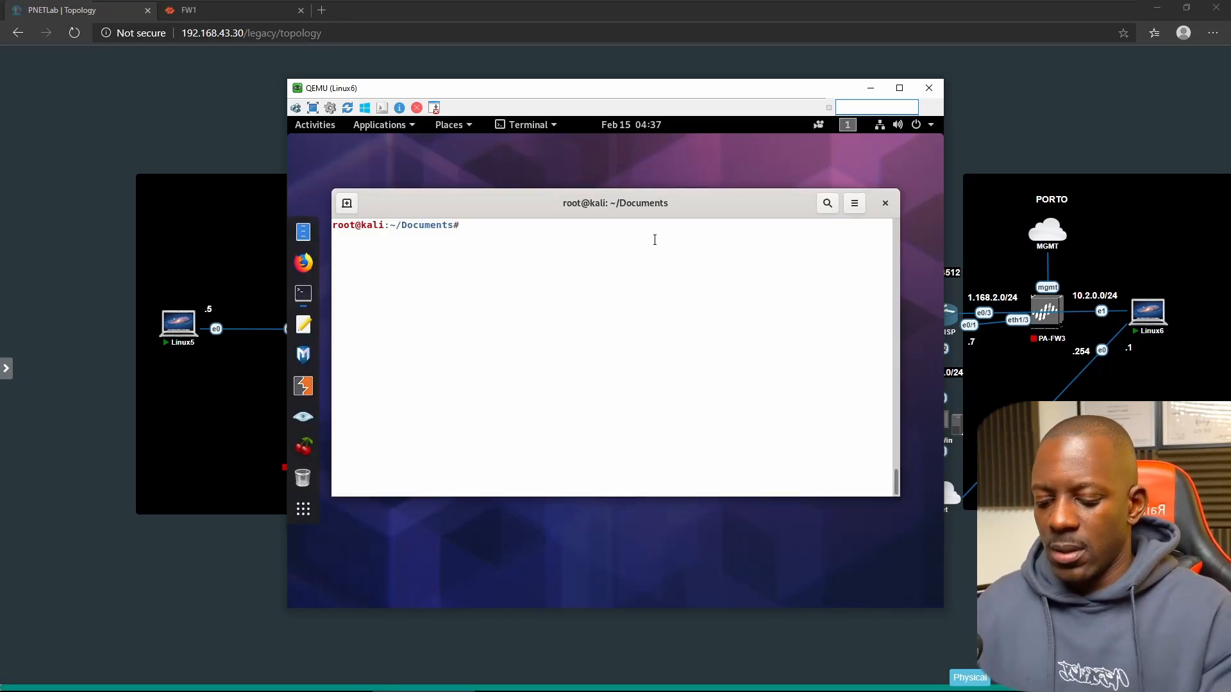
- Ping 1.168.1.5 with 0% loss, then list Documents showing enum.pdf and pcnse.txt
type("ping 1.1")
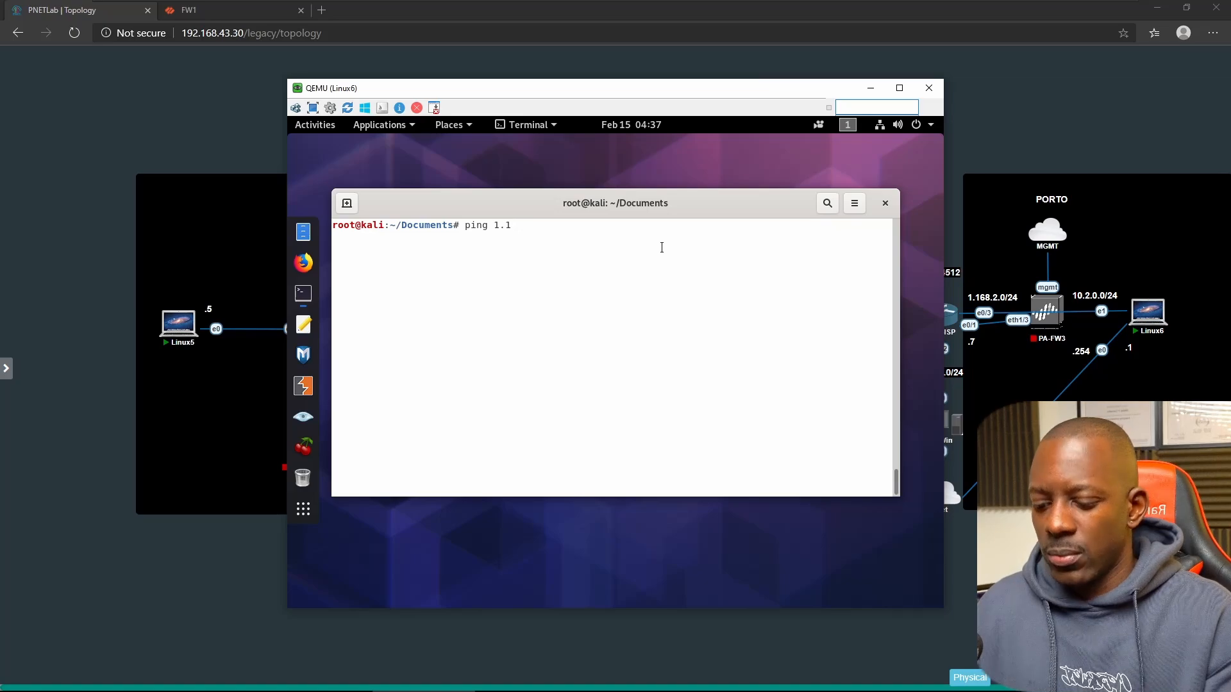
type("68.1.5")
key("Return")
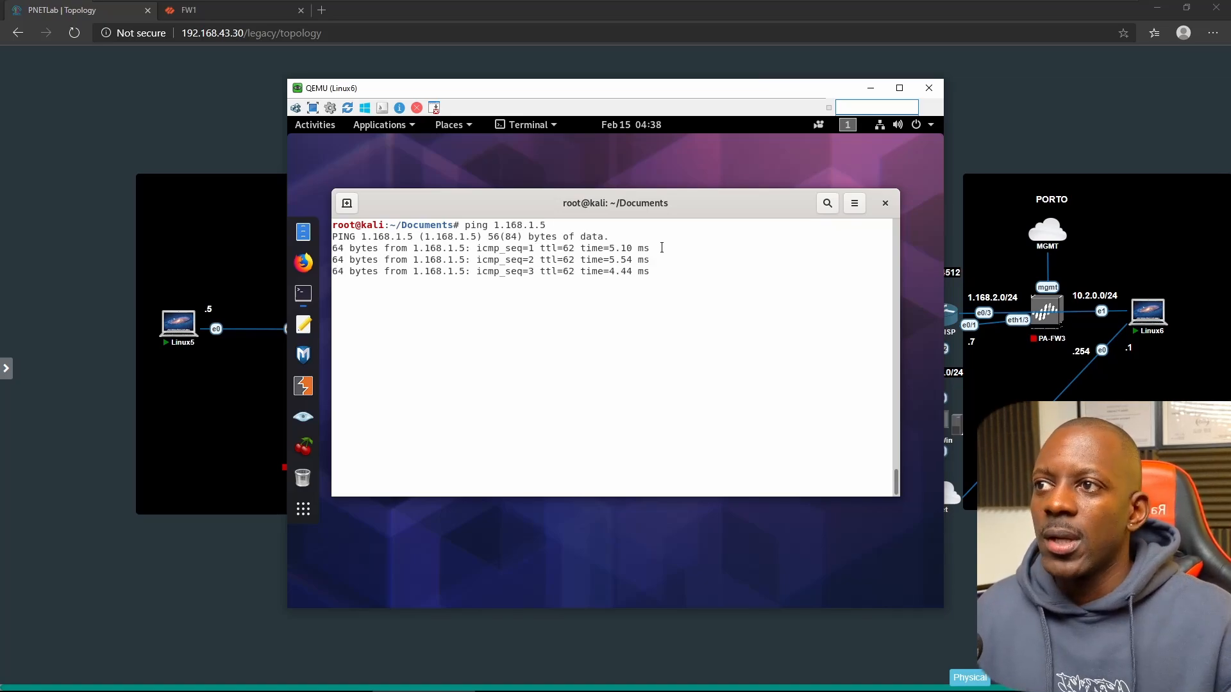
key("ctrl+c")
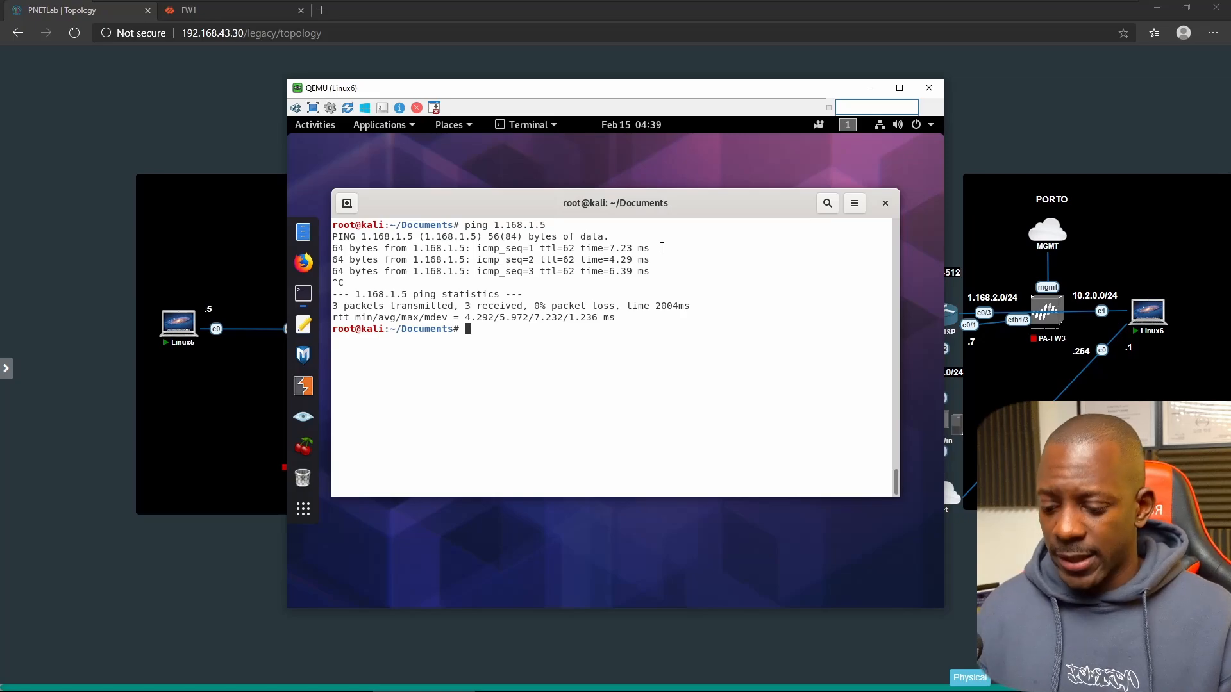
type("ls")
key("Return")
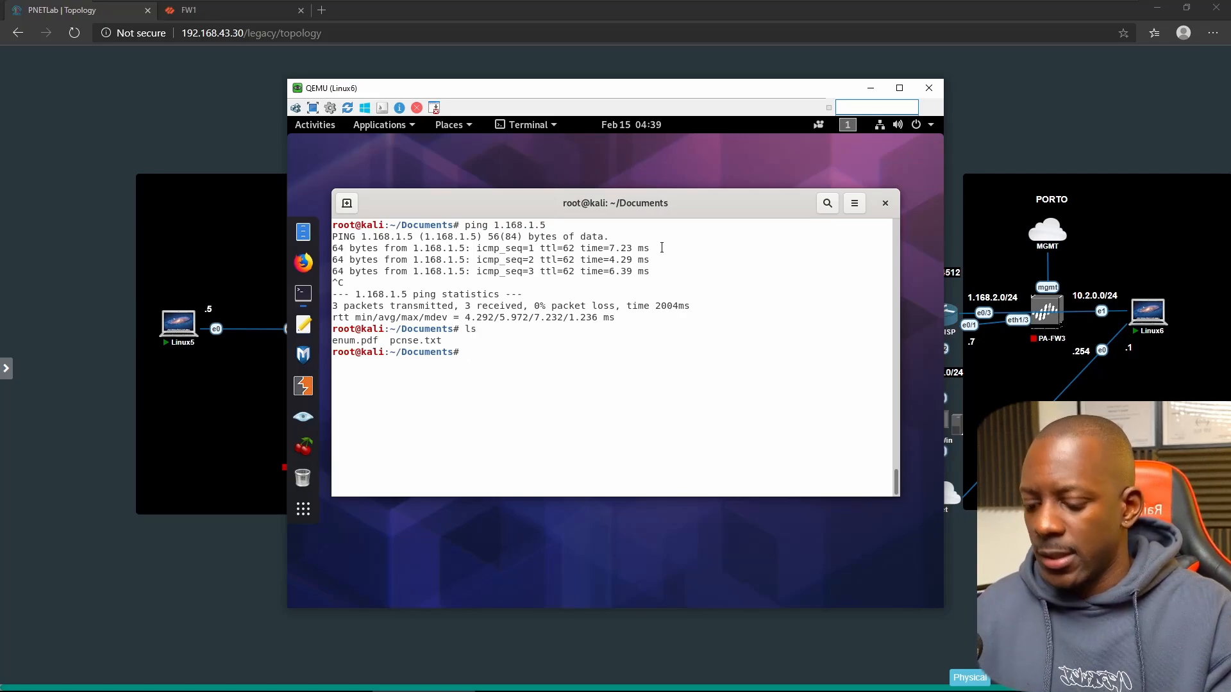
- Show the EICAR string in pcnse.txt and start python3 -m http.server 80 from Documents
type("cat pcnse.txt")
key("Return")
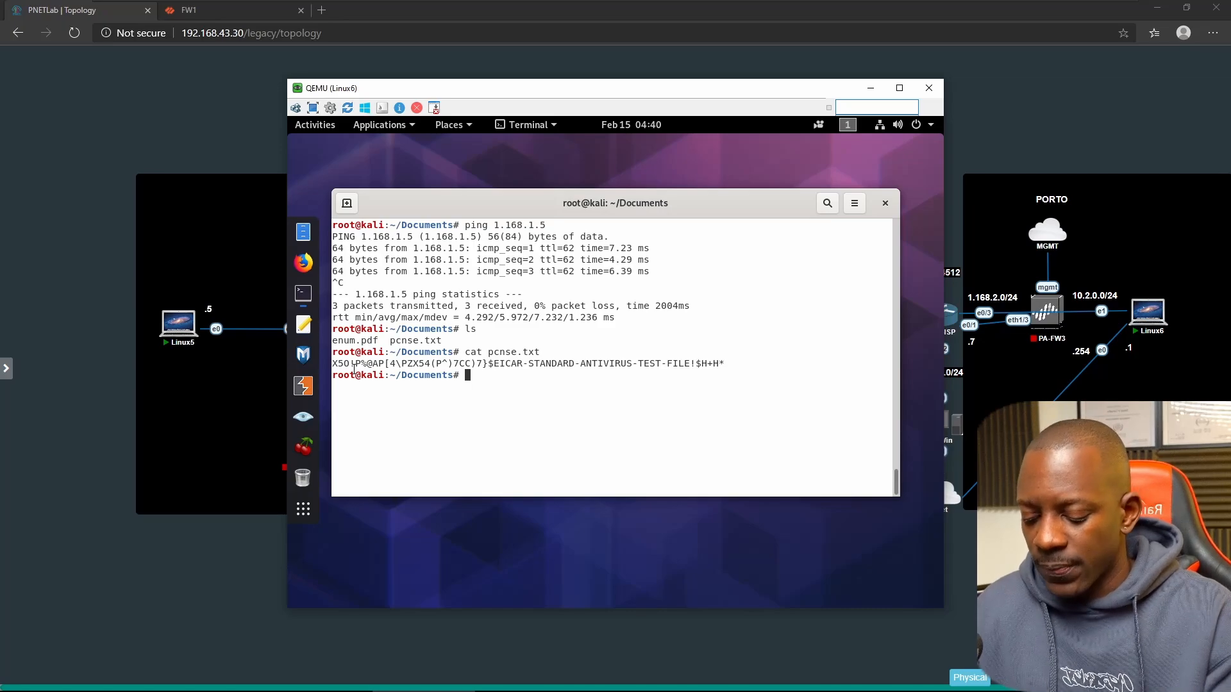
type("python")
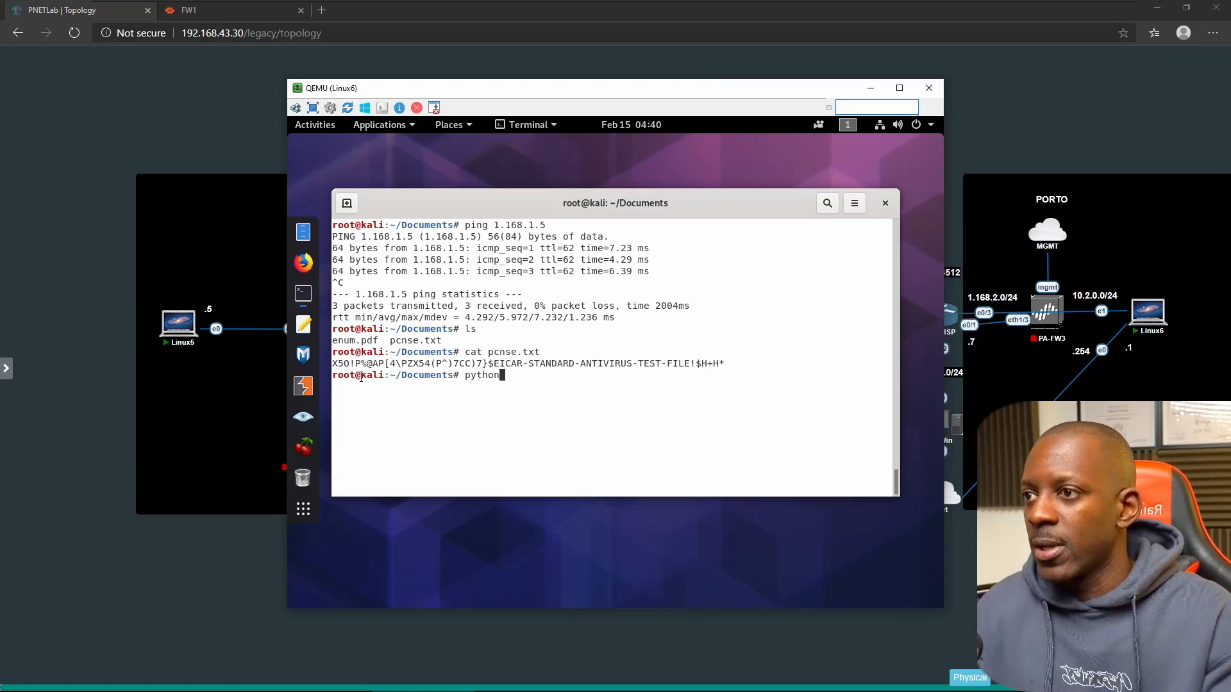
type("3 -")
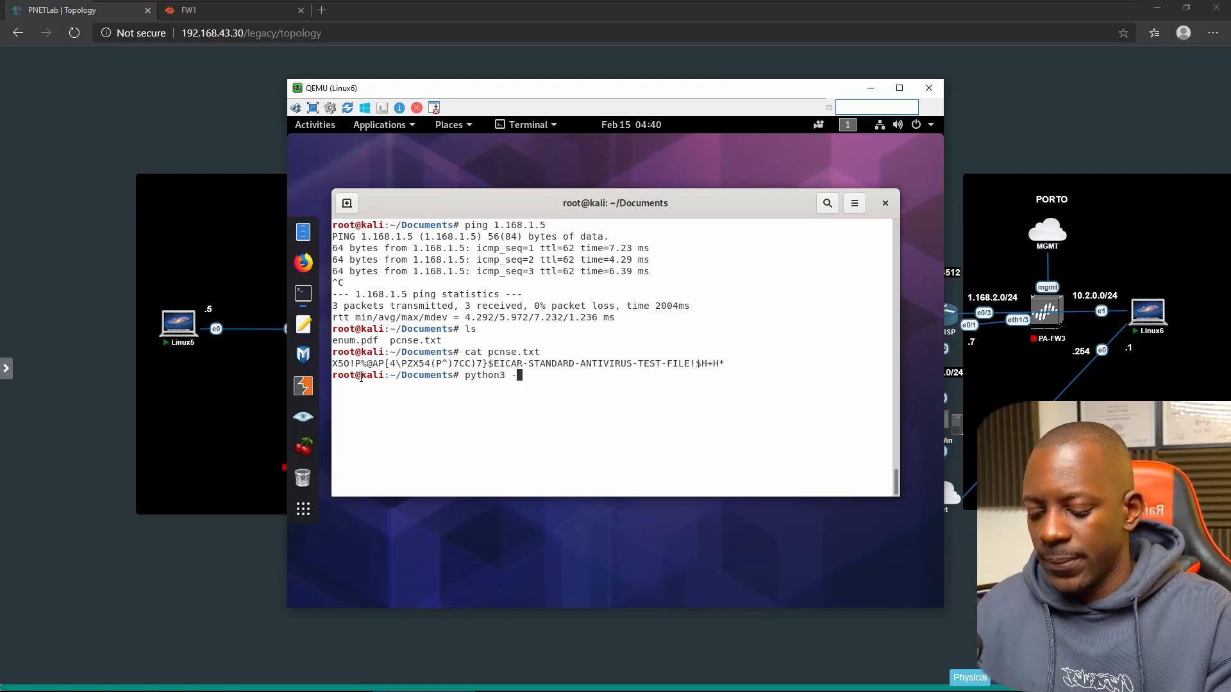
type("m htt")
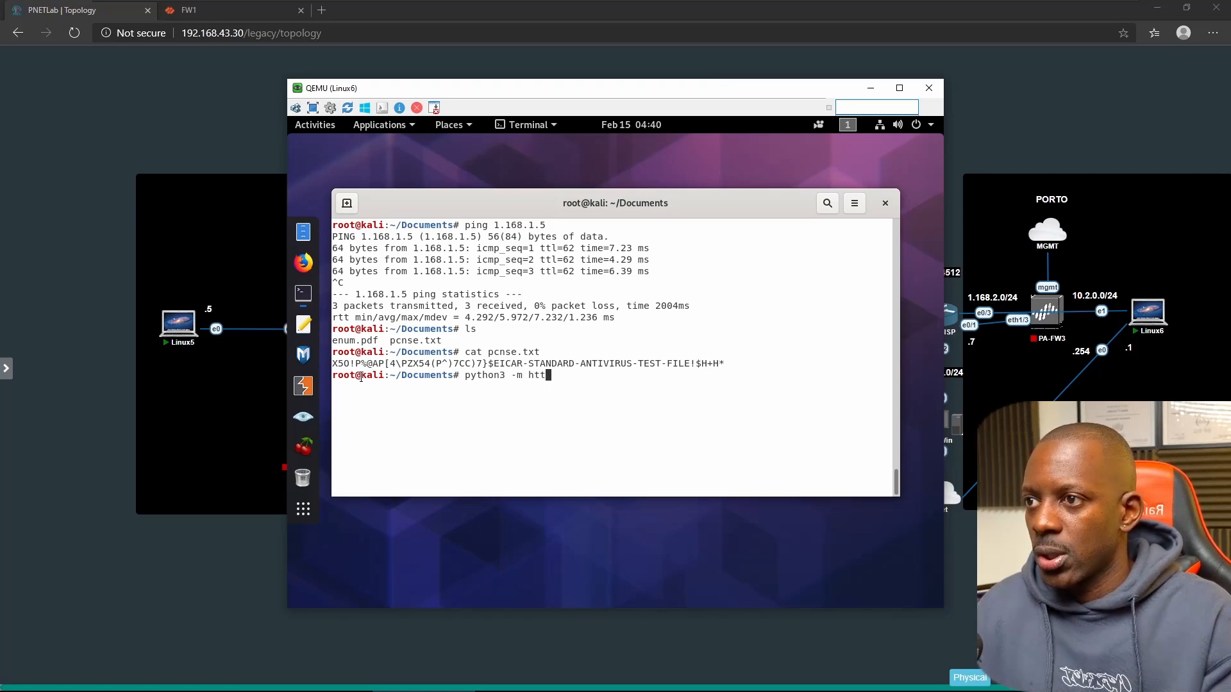
type("p.server 80")
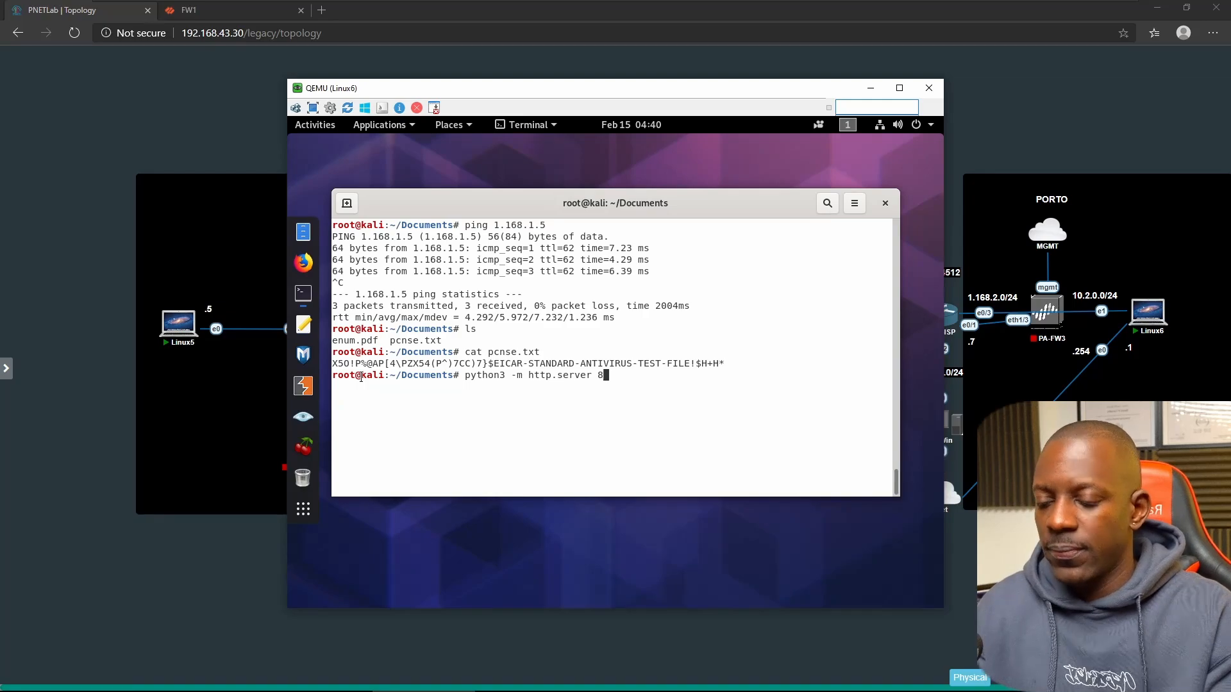
key("Return")
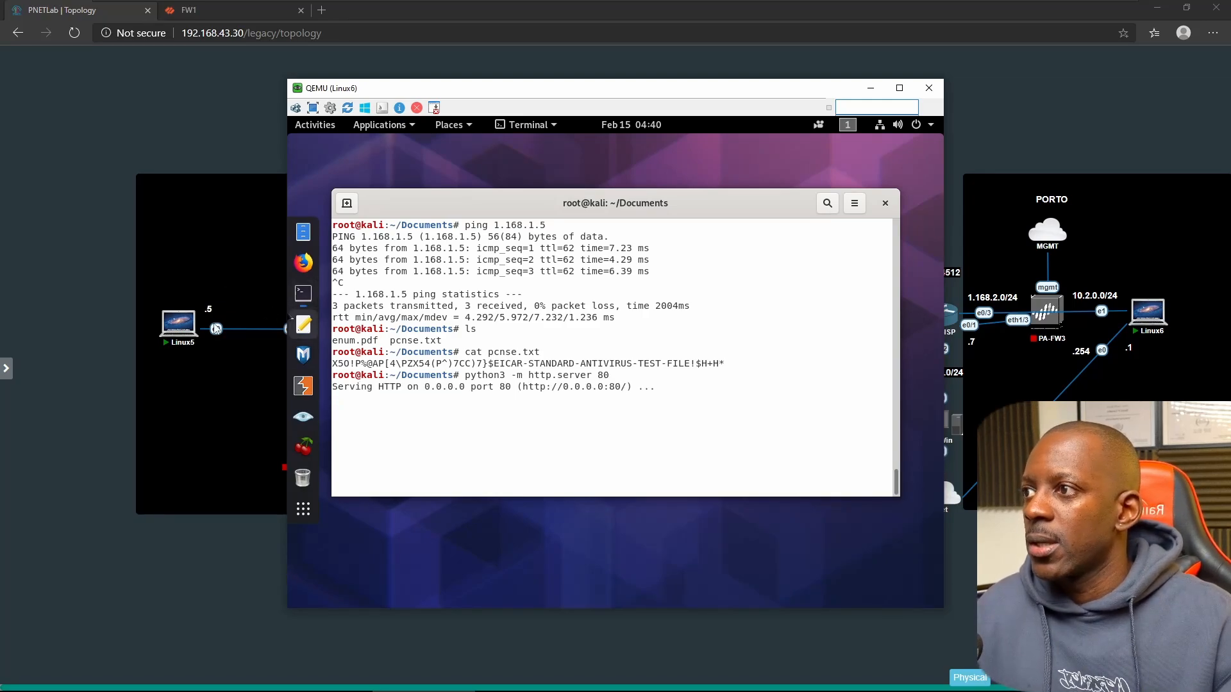
key("alt+Tab")
key("alt+Tab")
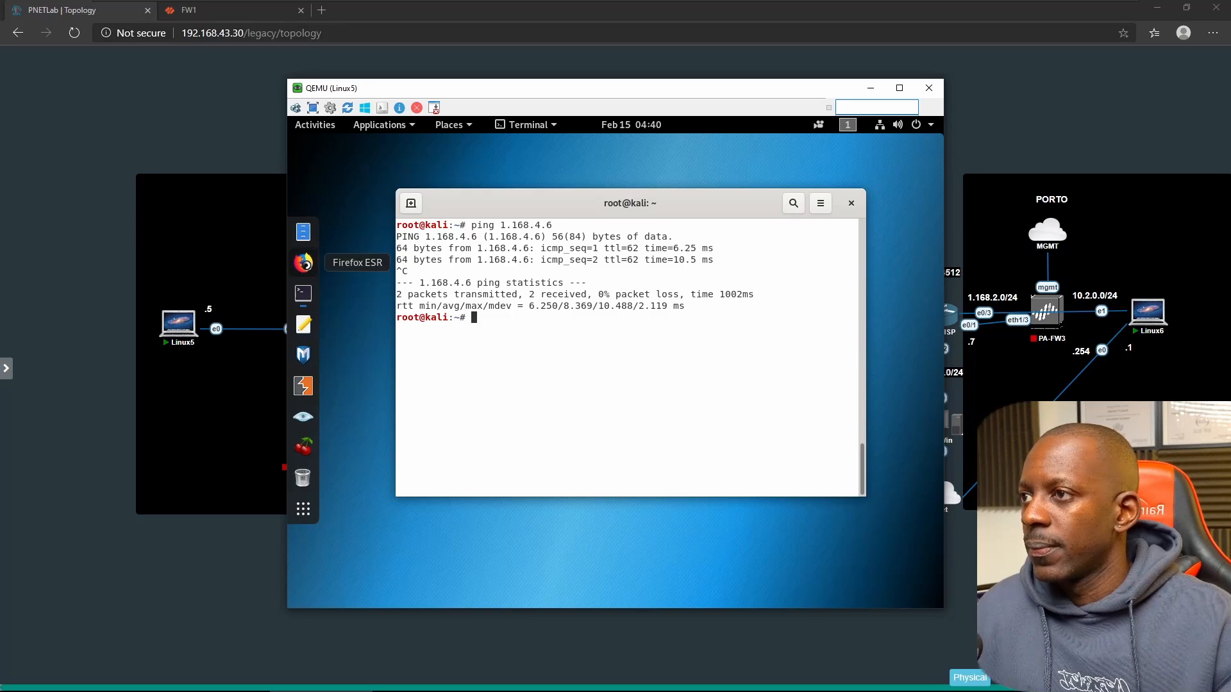
left_click(303, 262)
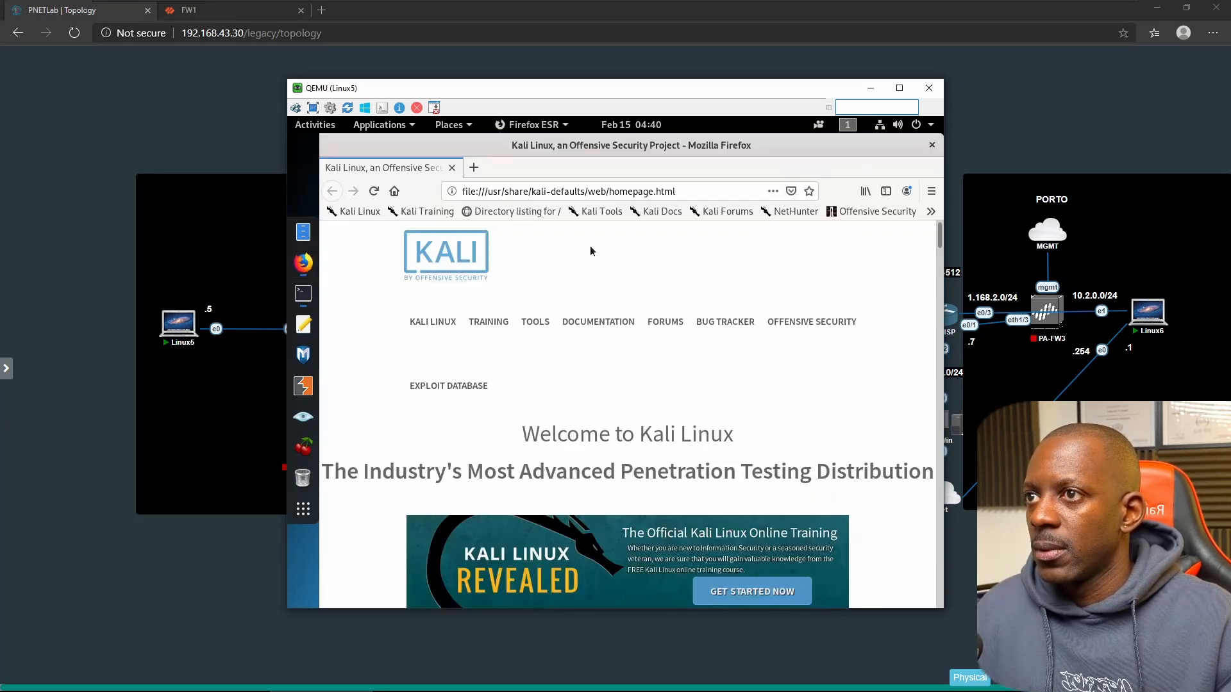
left_click(931, 191)
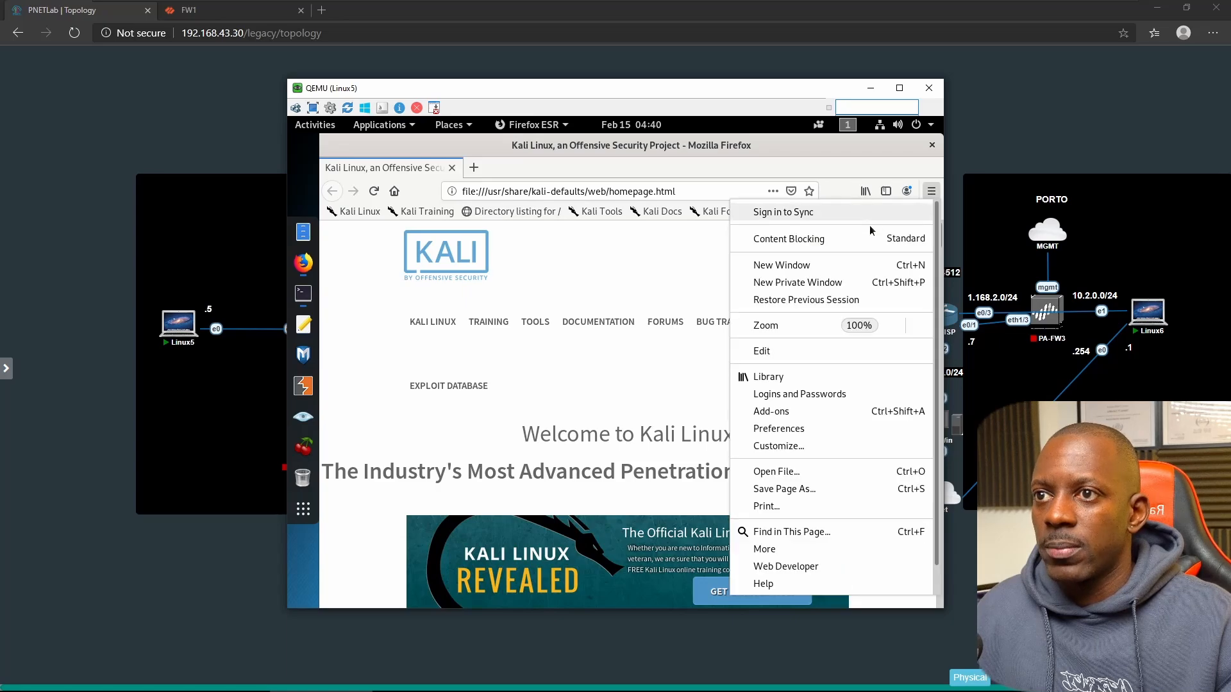
left_click(805, 292)
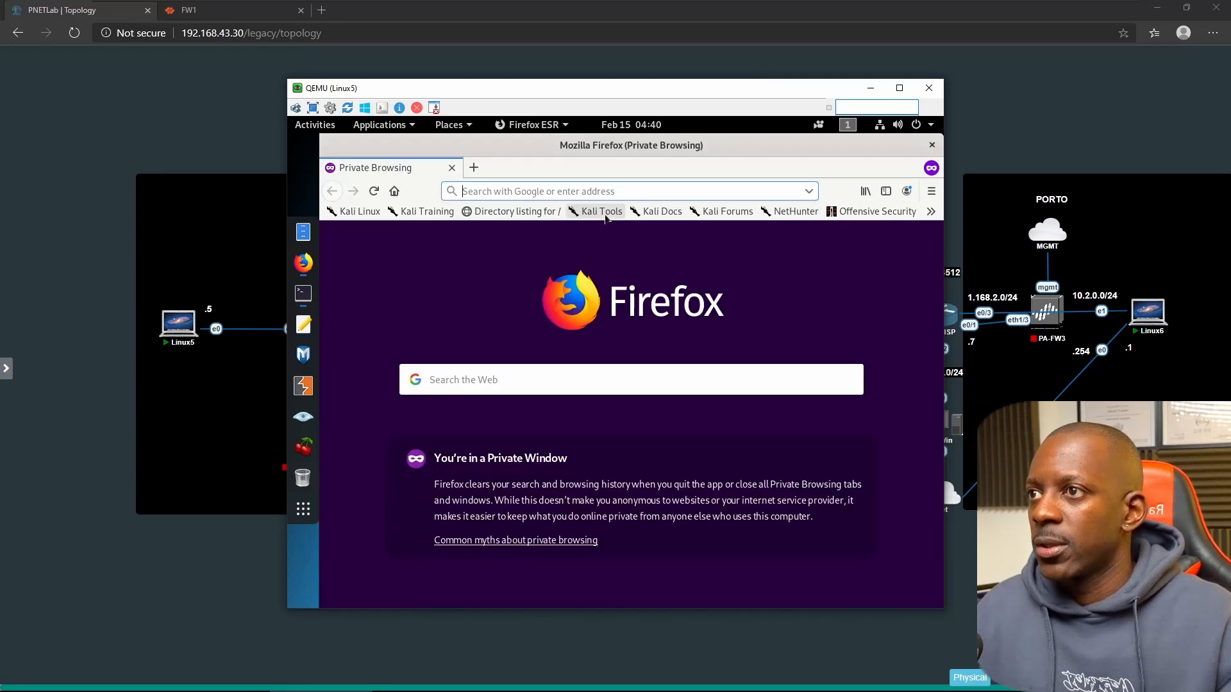
type("https")
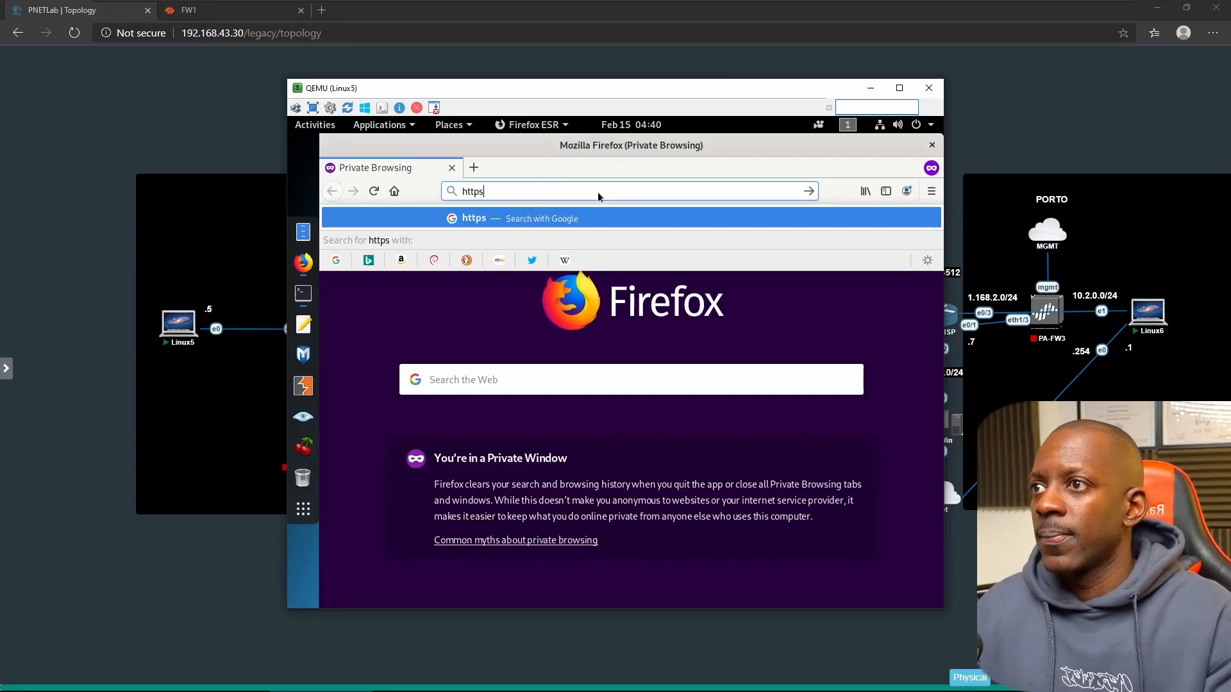
key("BackSpace")
type(":")
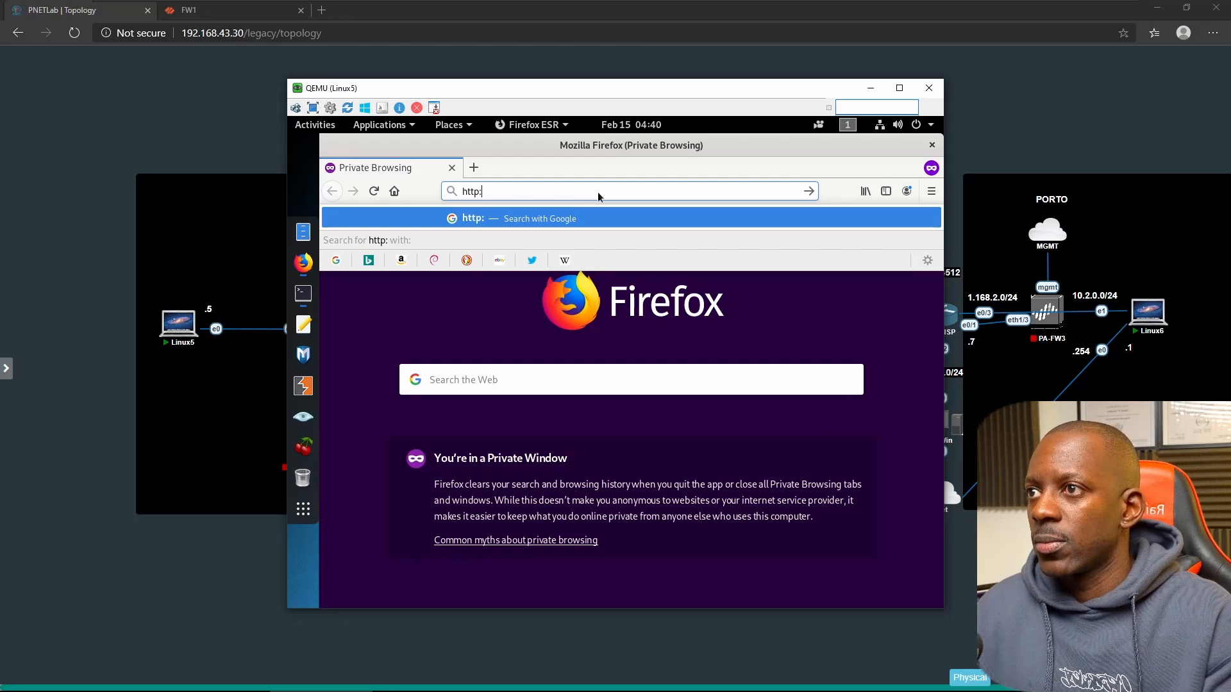
type("//1.168.4.6/")
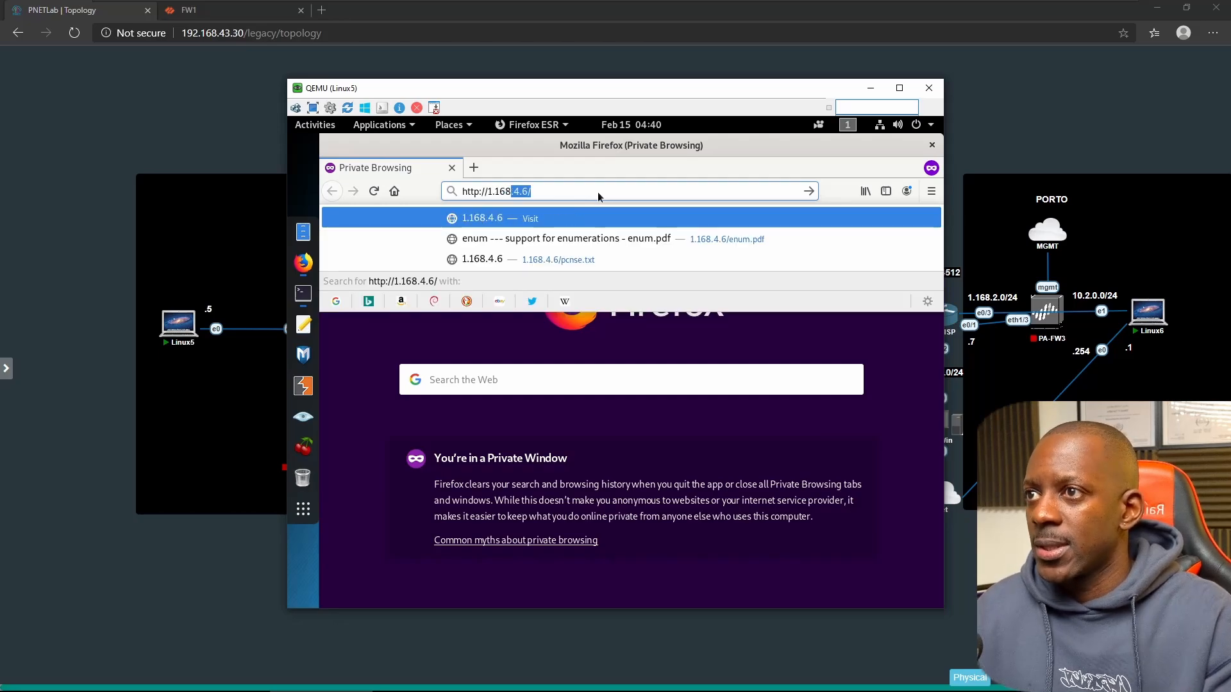
key("Return")
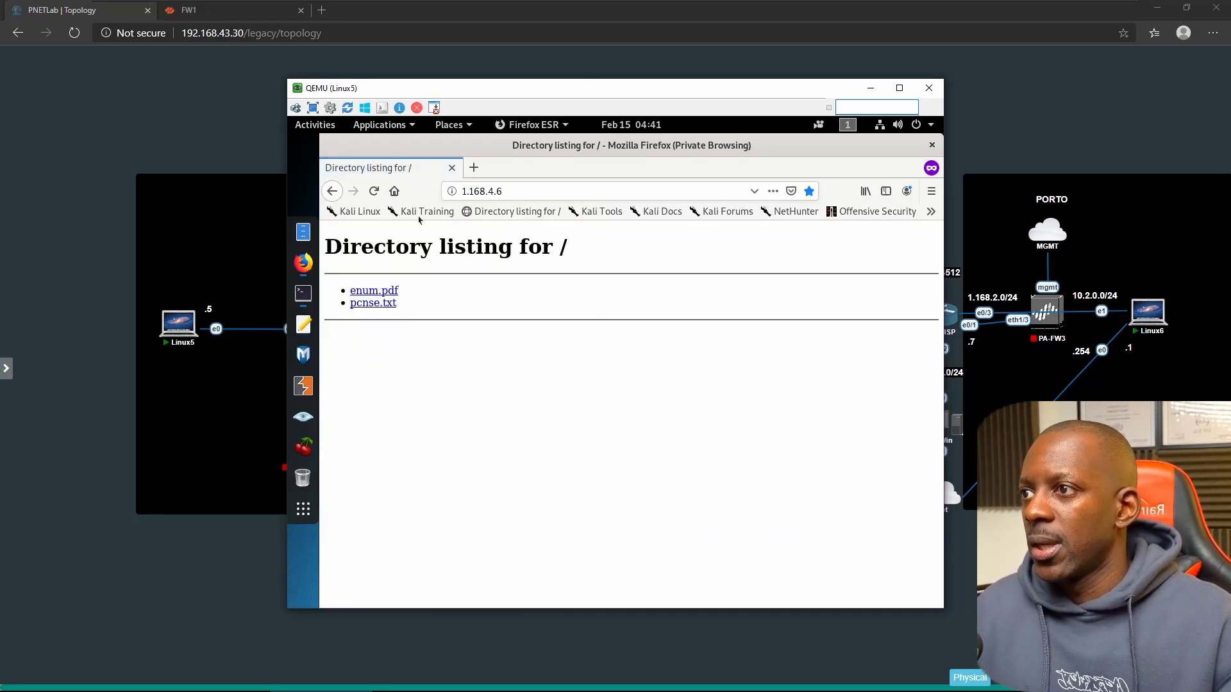
left_click(372, 305)
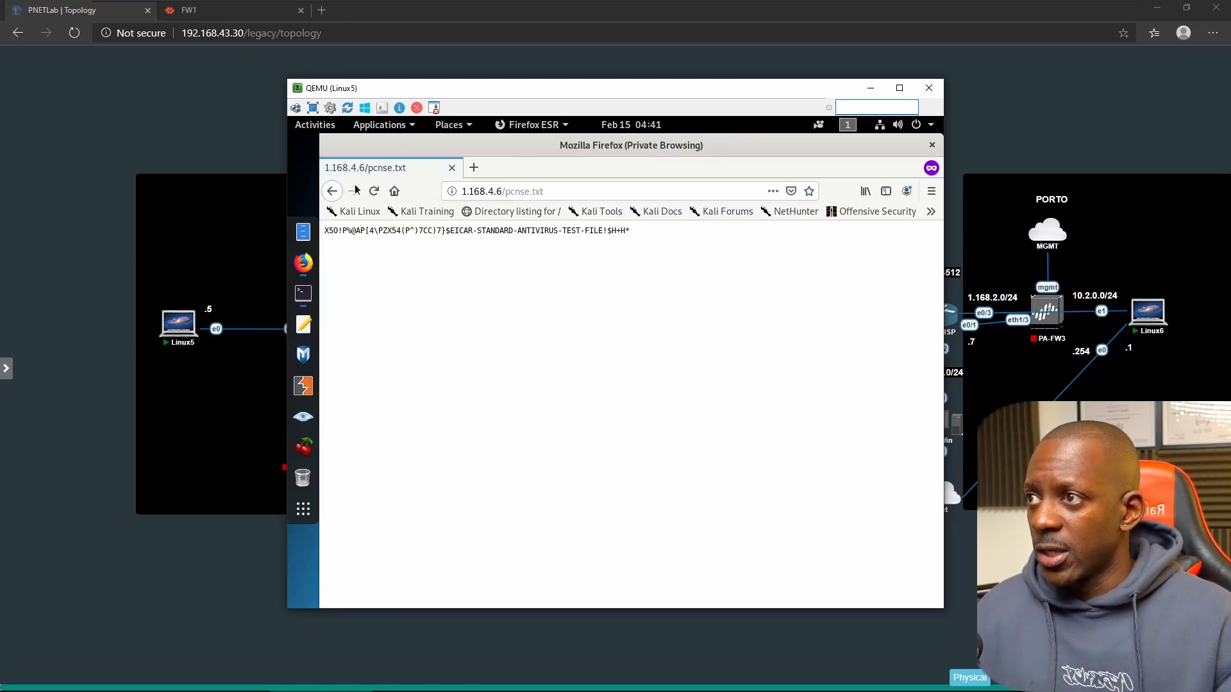
left_click(332, 190)
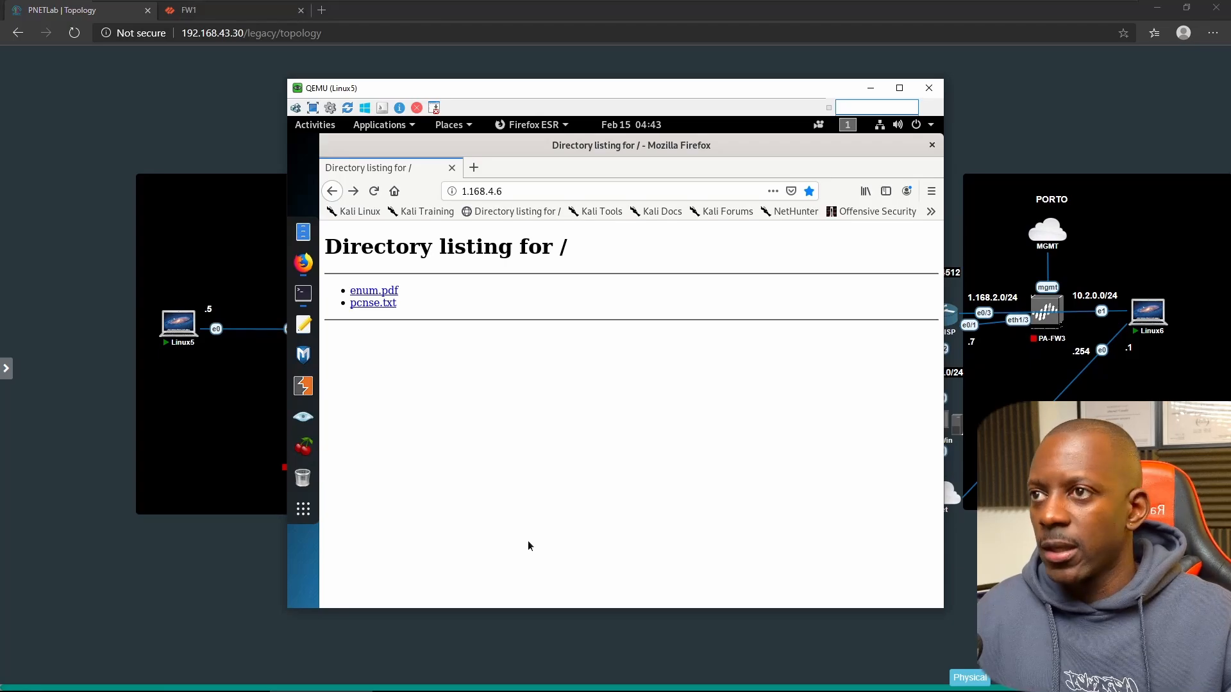
- On FW1, review the Security rulebase, then refresh the traffic log showing web-browsing sessions to 1.168.4.6
left_click(221, 13)
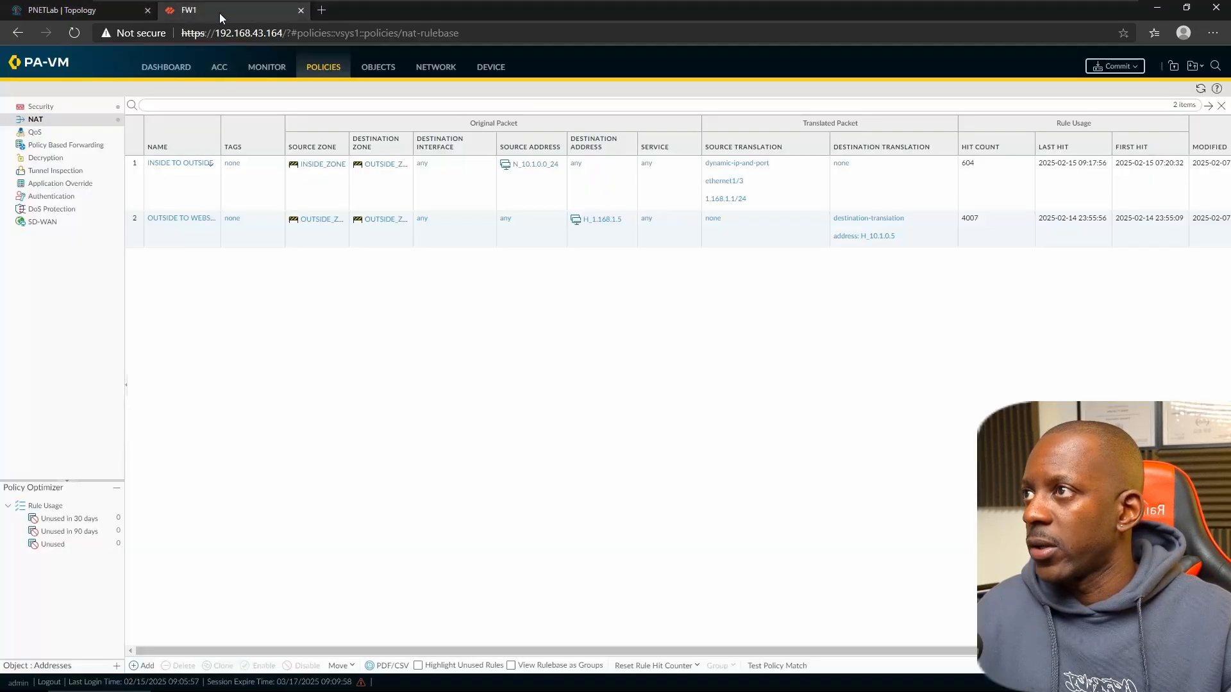
left_click(282, 69)
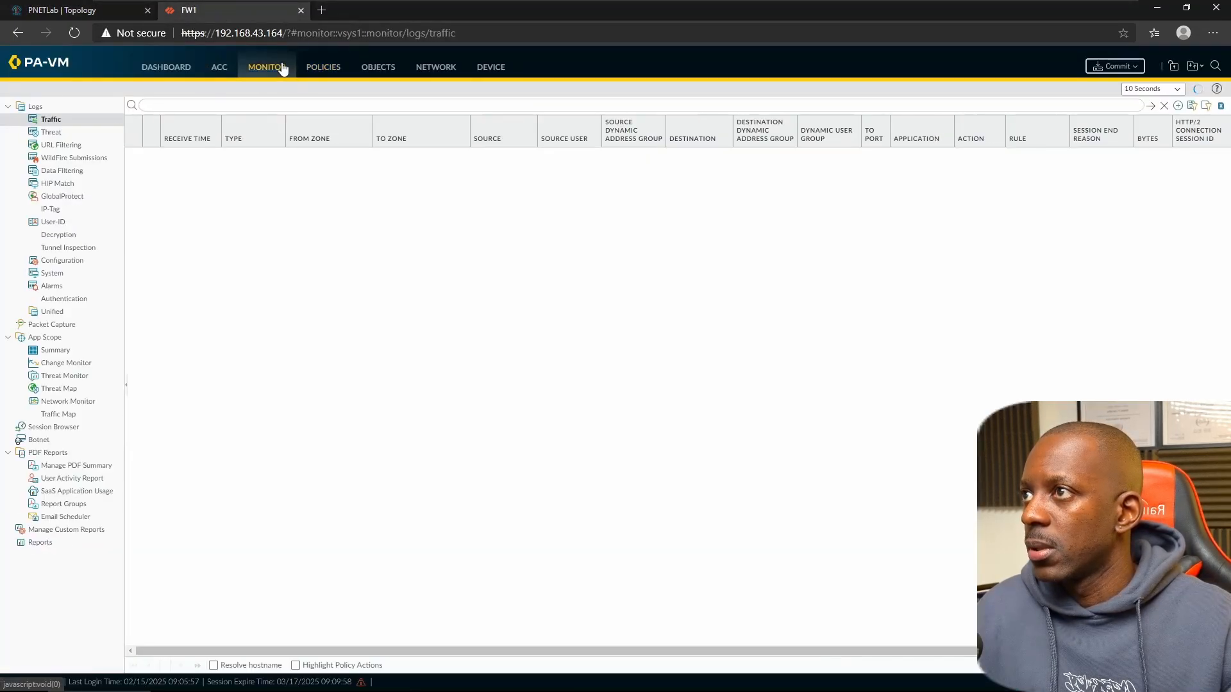
left_click(317, 71)
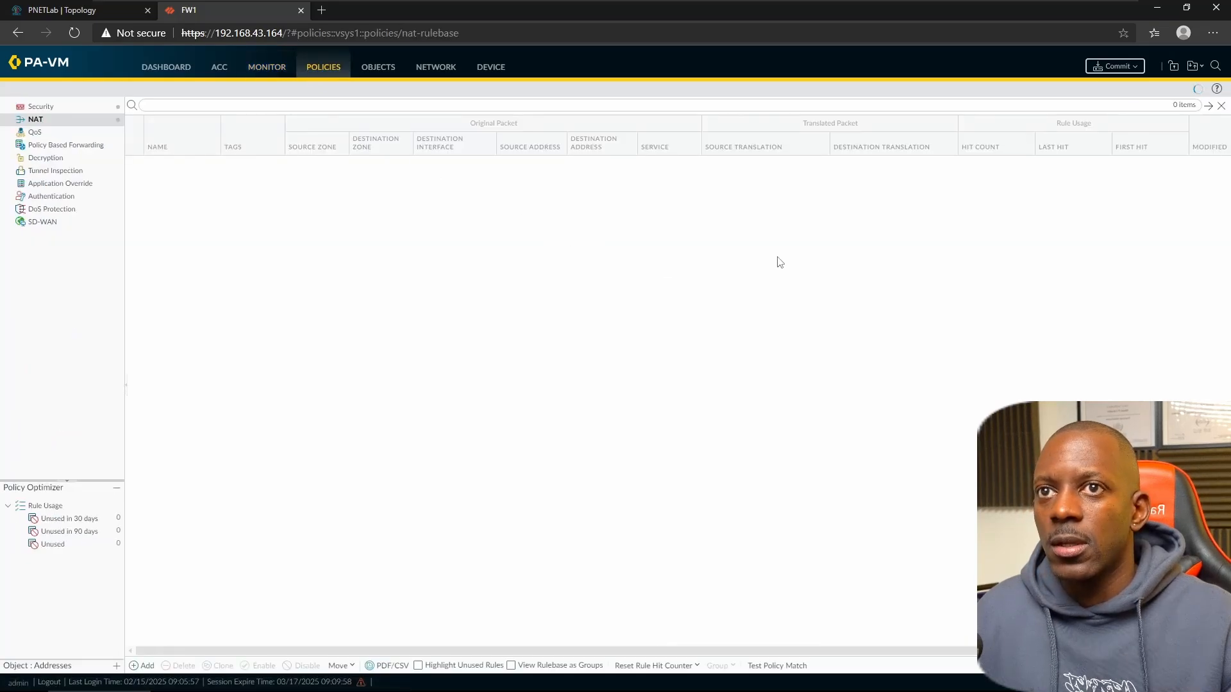
left_click(70, 110)
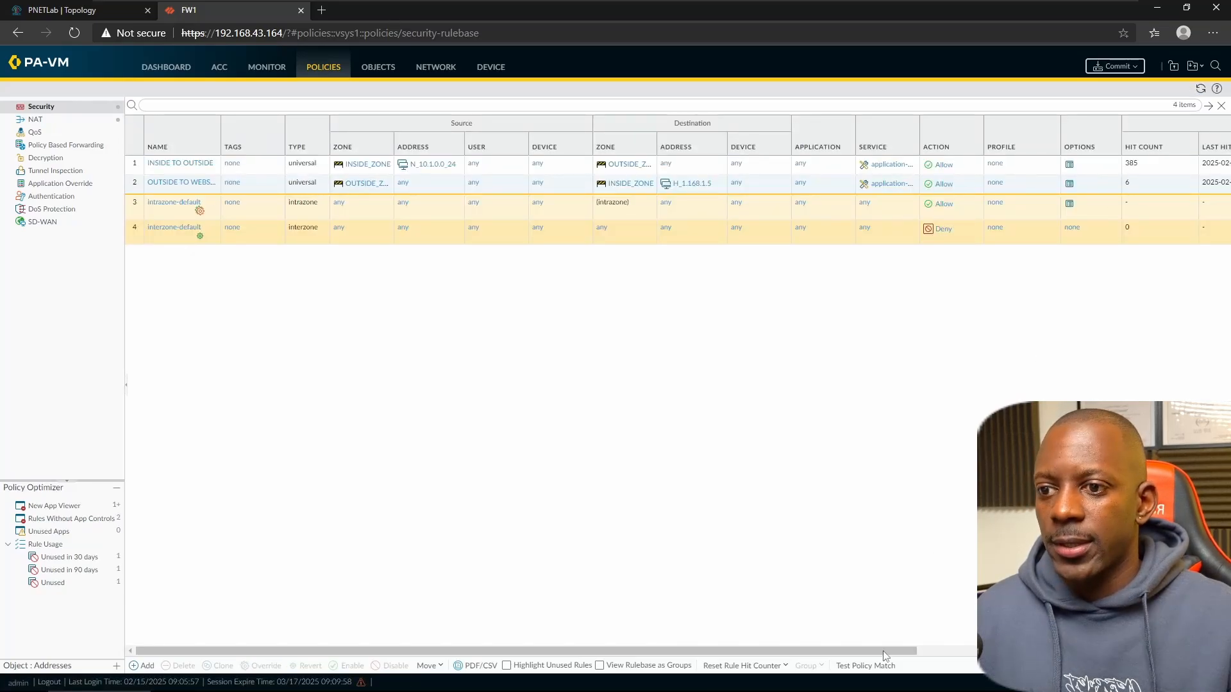
left_click_drag(886, 651, 754, 649)
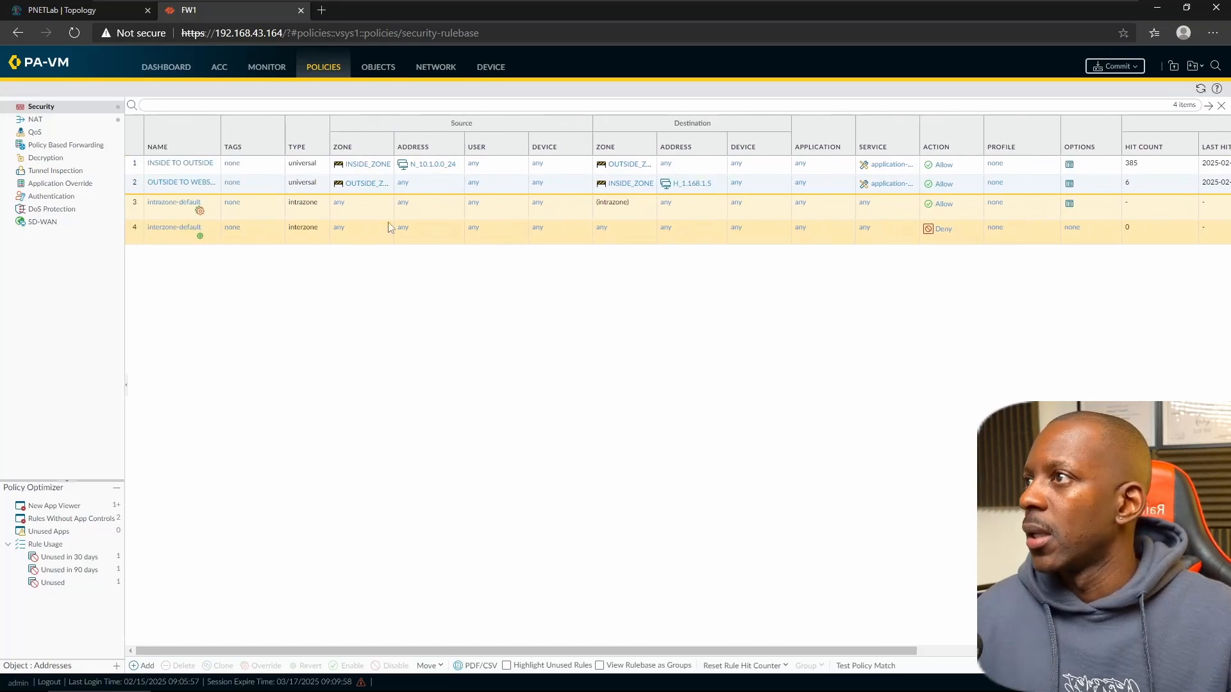
left_click(264, 69)
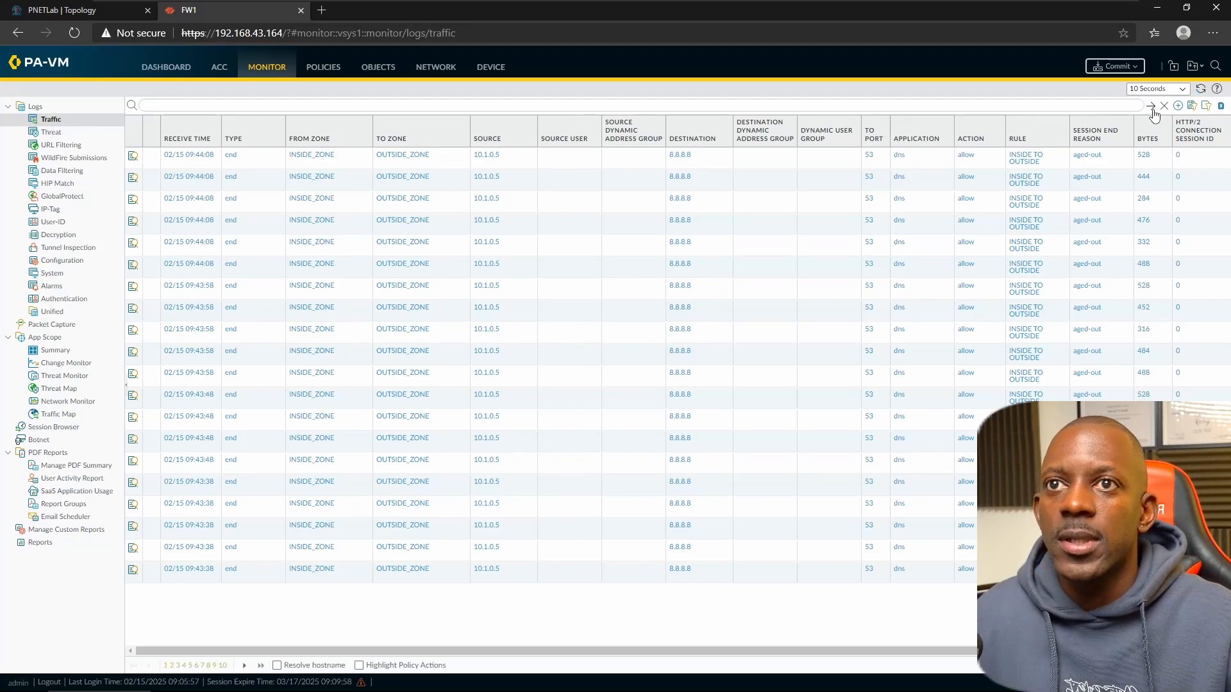
left_click(1202, 90)
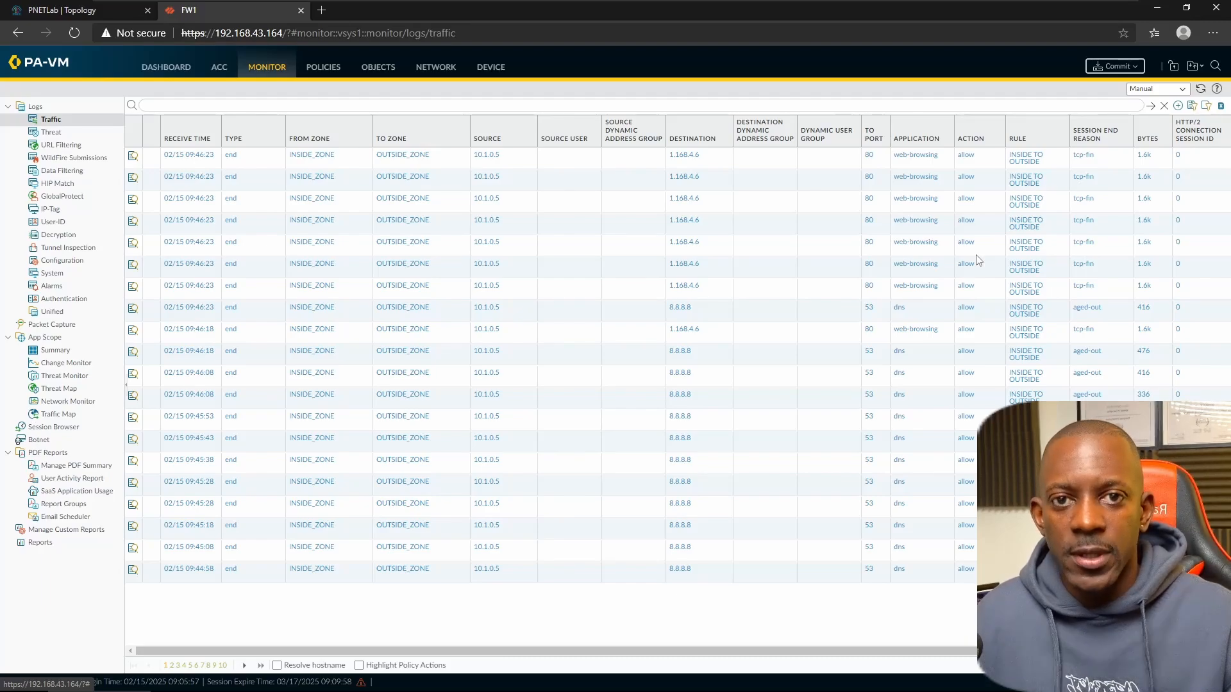
key("alt+Tab")
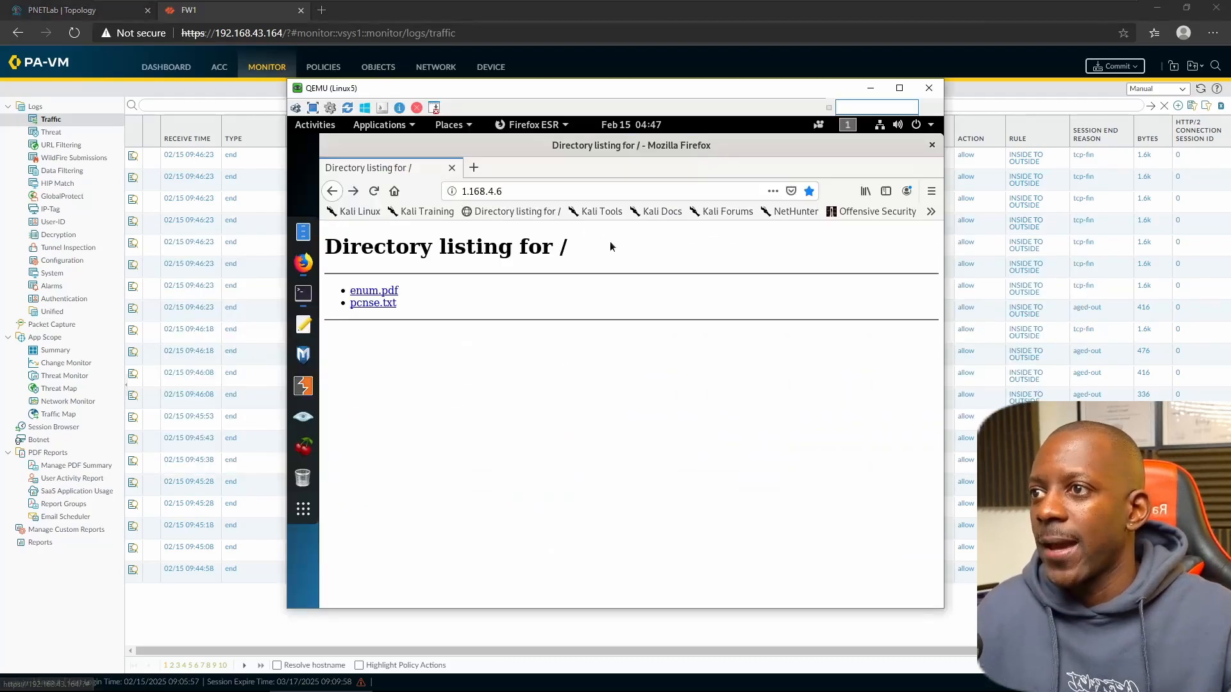
left_click(373, 303)
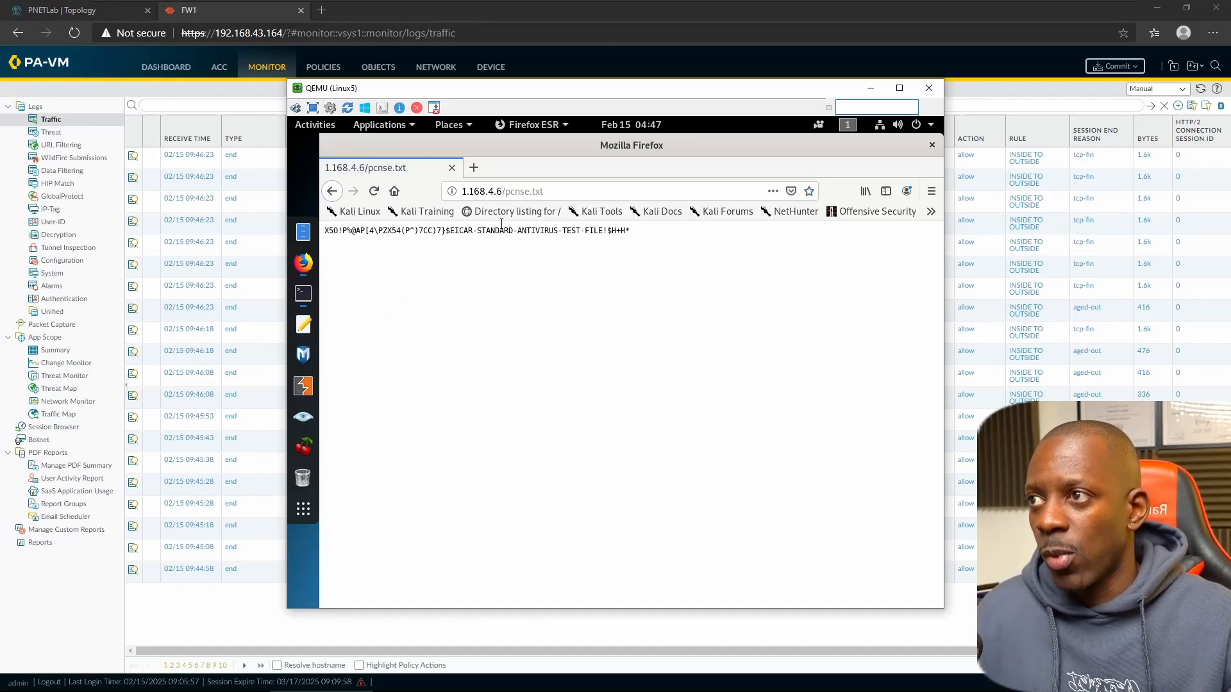
left_click(332, 192)
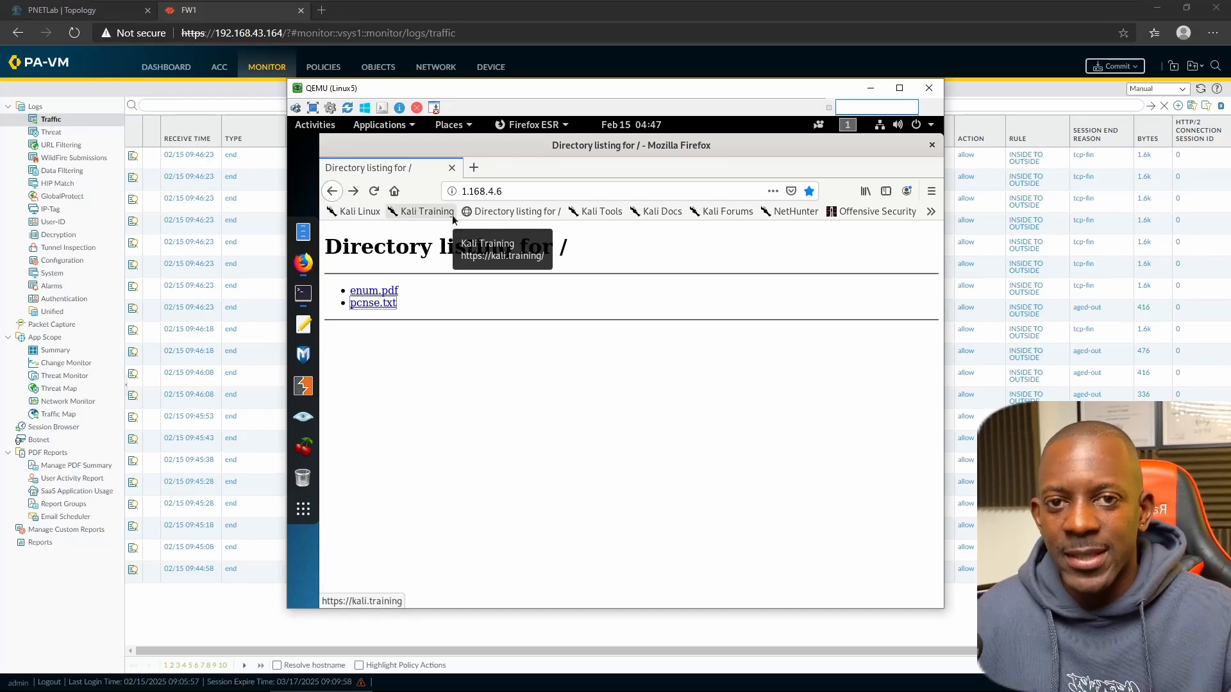
left_click(194, 96)
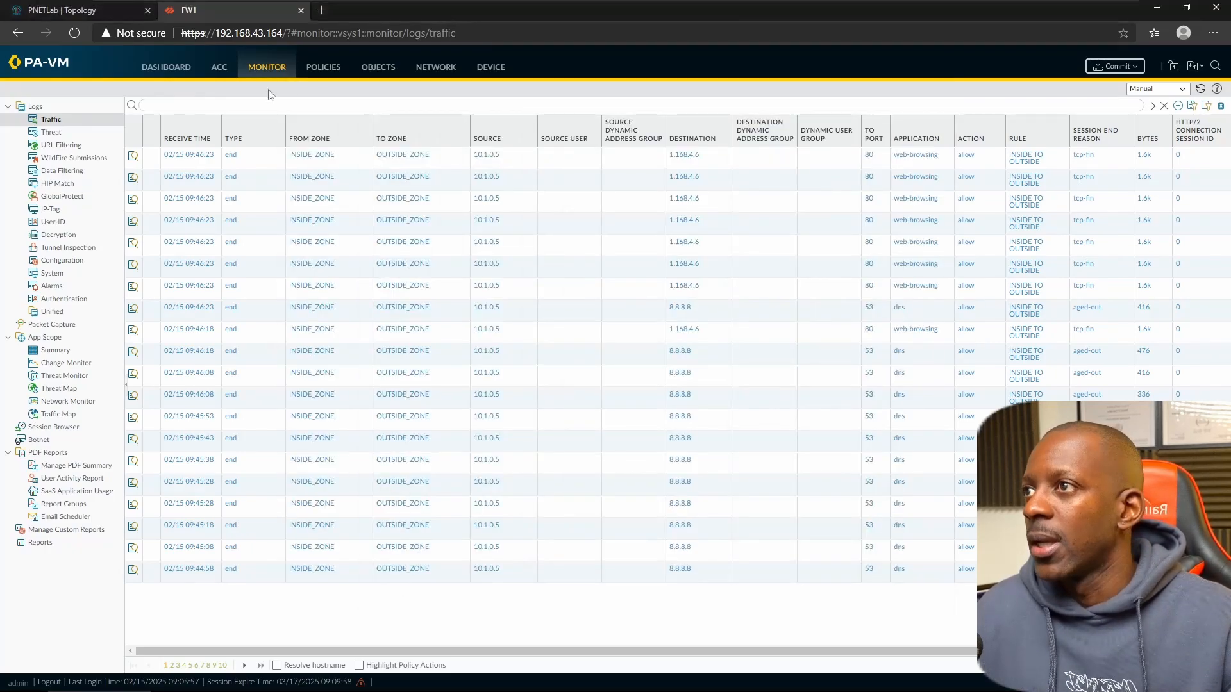
- Open Objects > Security Profiles > Antivirus, listing only the predefined default profile
left_click(364, 72)
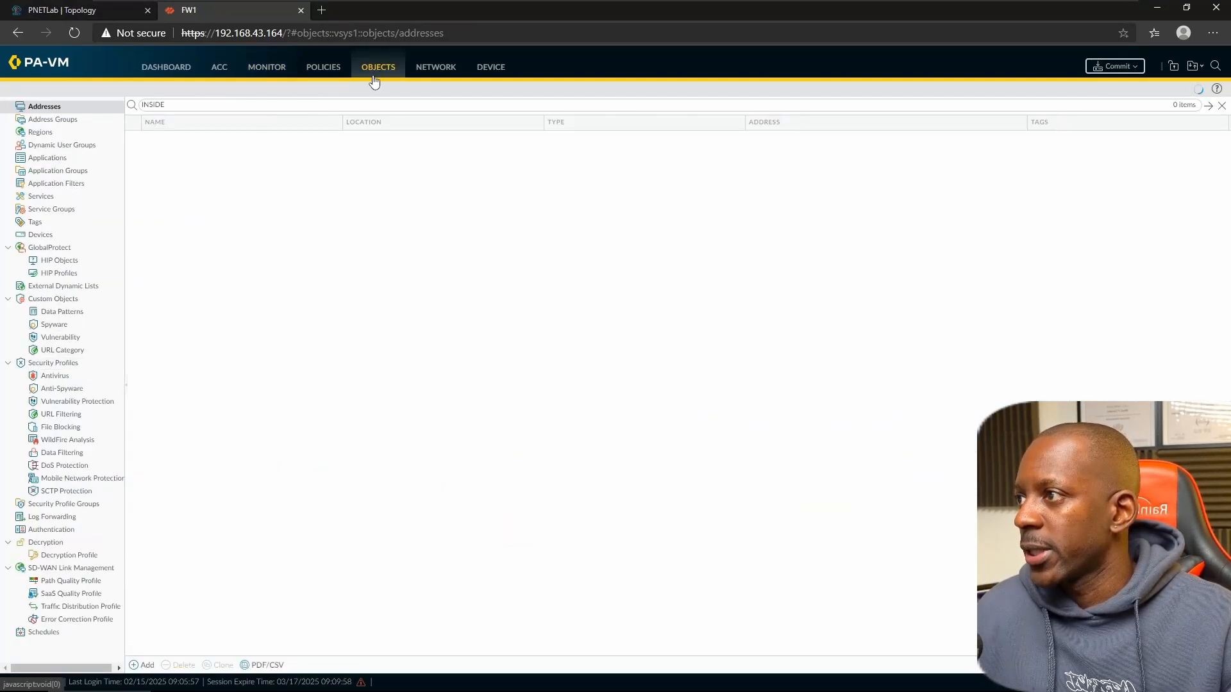
left_click(56, 377)
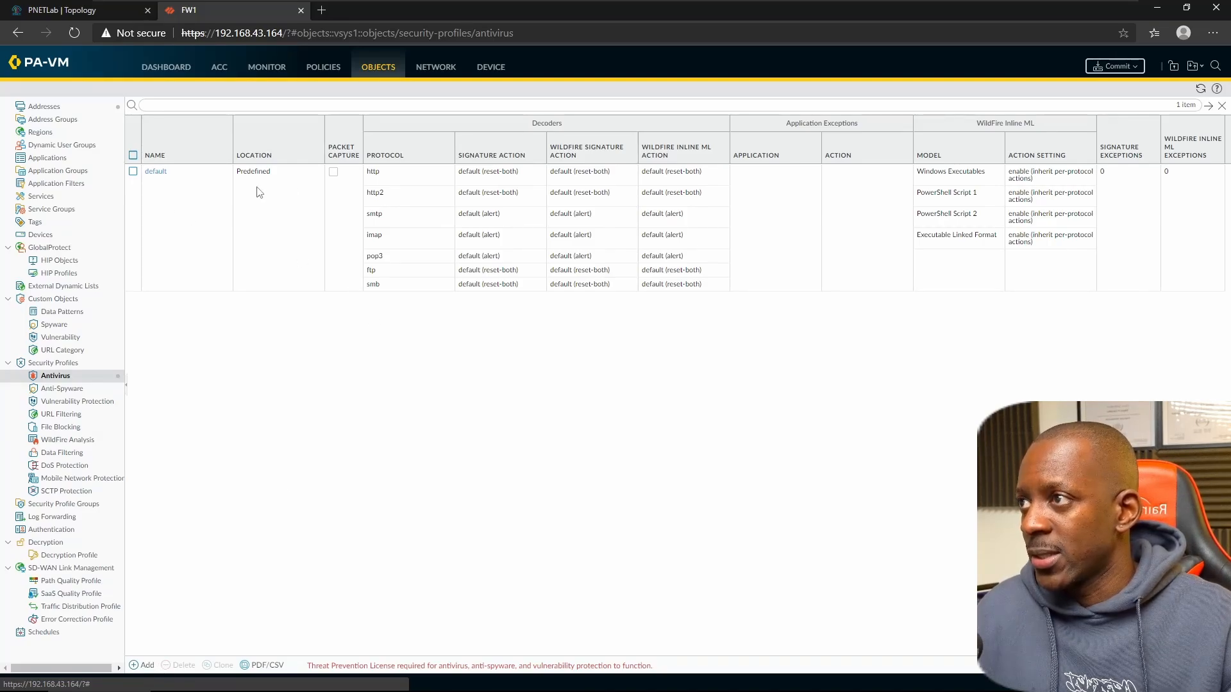
- Add antivirus profile LAB_AV_PROFILE, reuse the name as its description, enable packet capture, and save
left_click(148, 664)
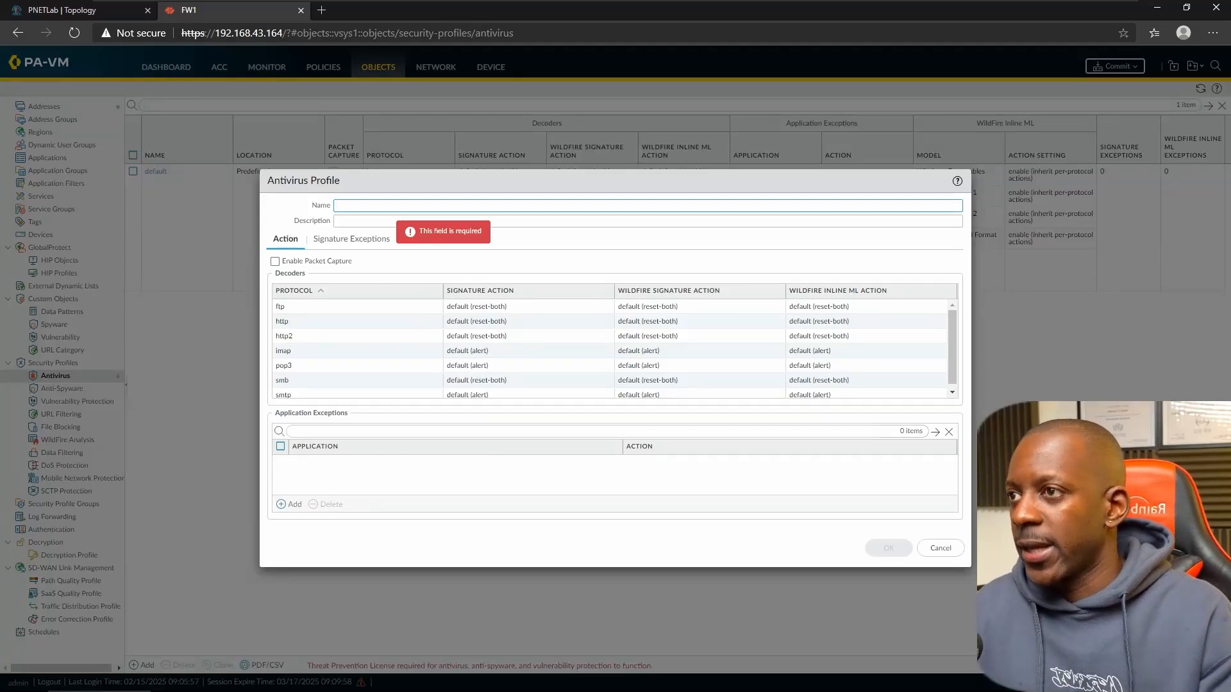
type("LAB_AV")
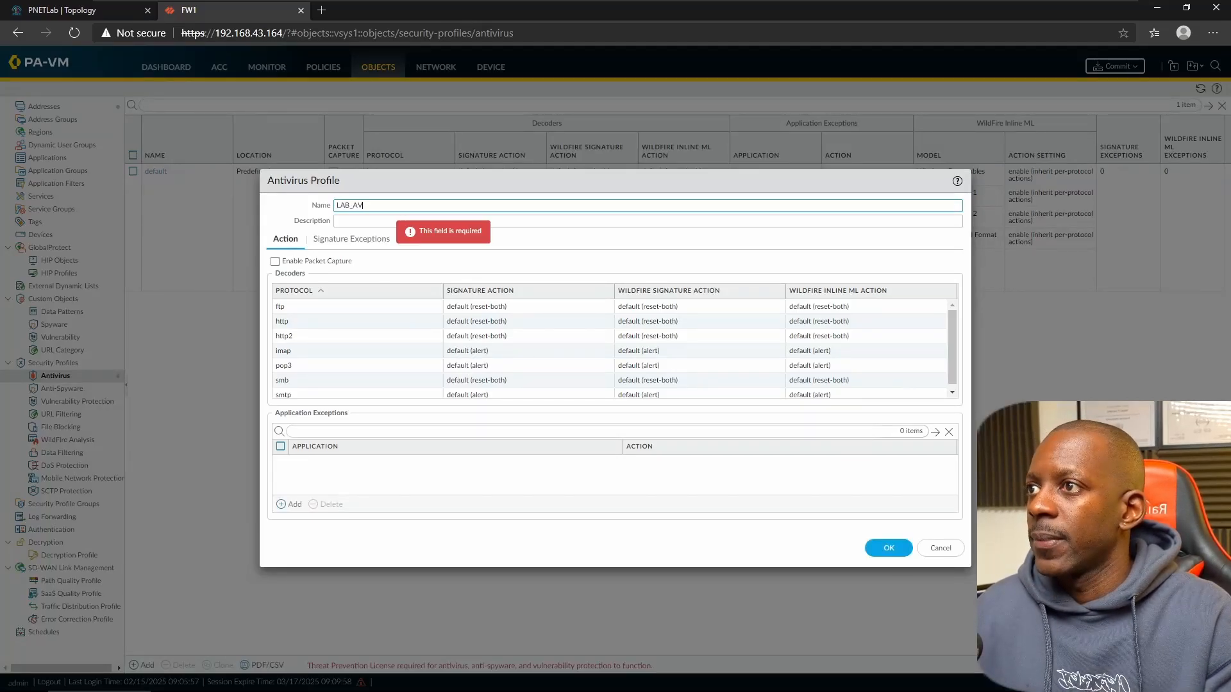
type("_PROIF")
key("BackSpace")
key("BackSpace")
type("F")
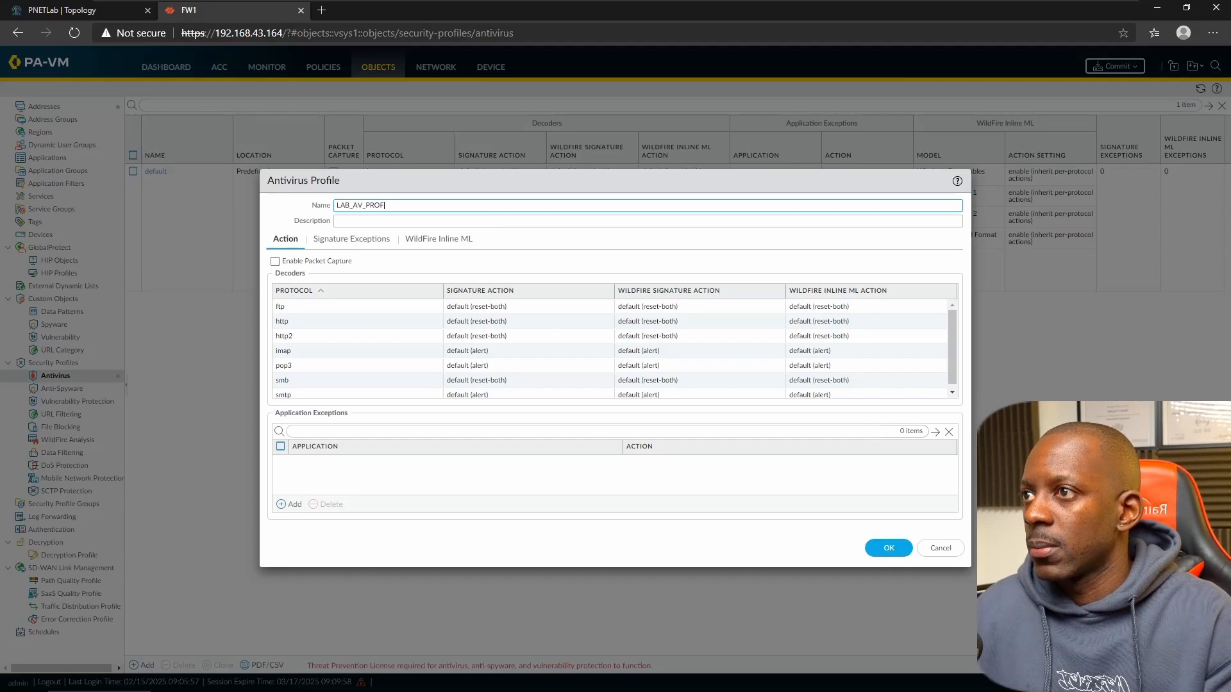
type("ILE")
key("ctrl+a")
key("ctrl+c")
key("Tab")
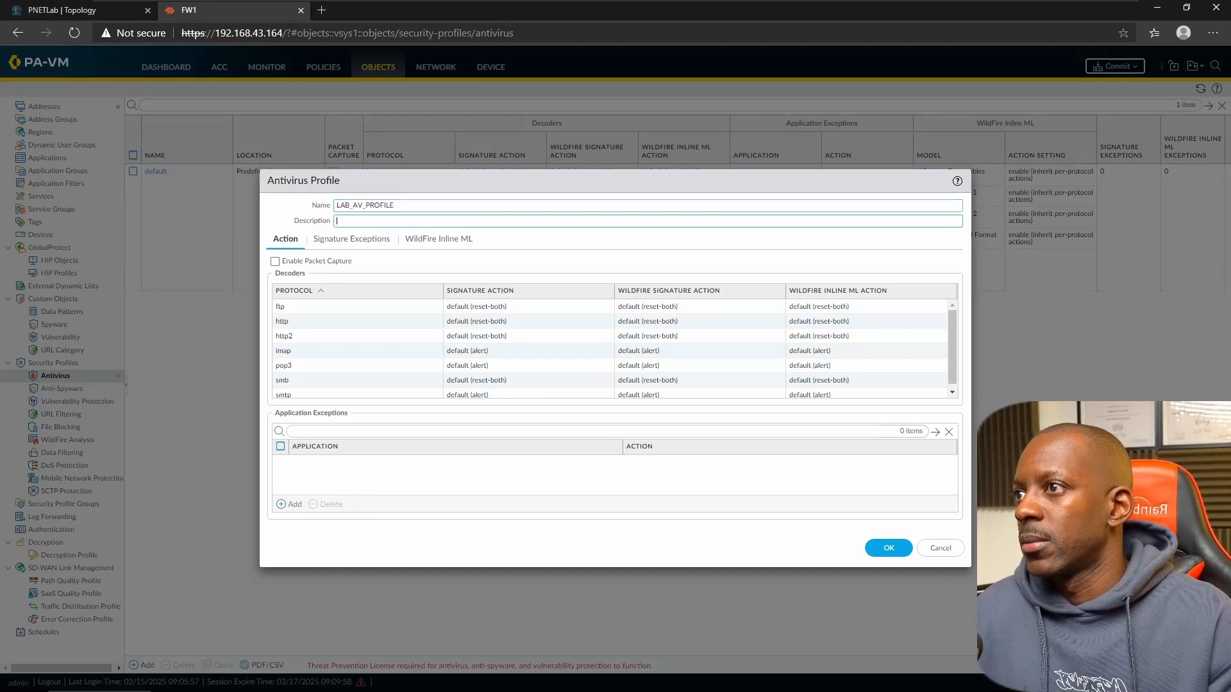
key("ctrl+v")
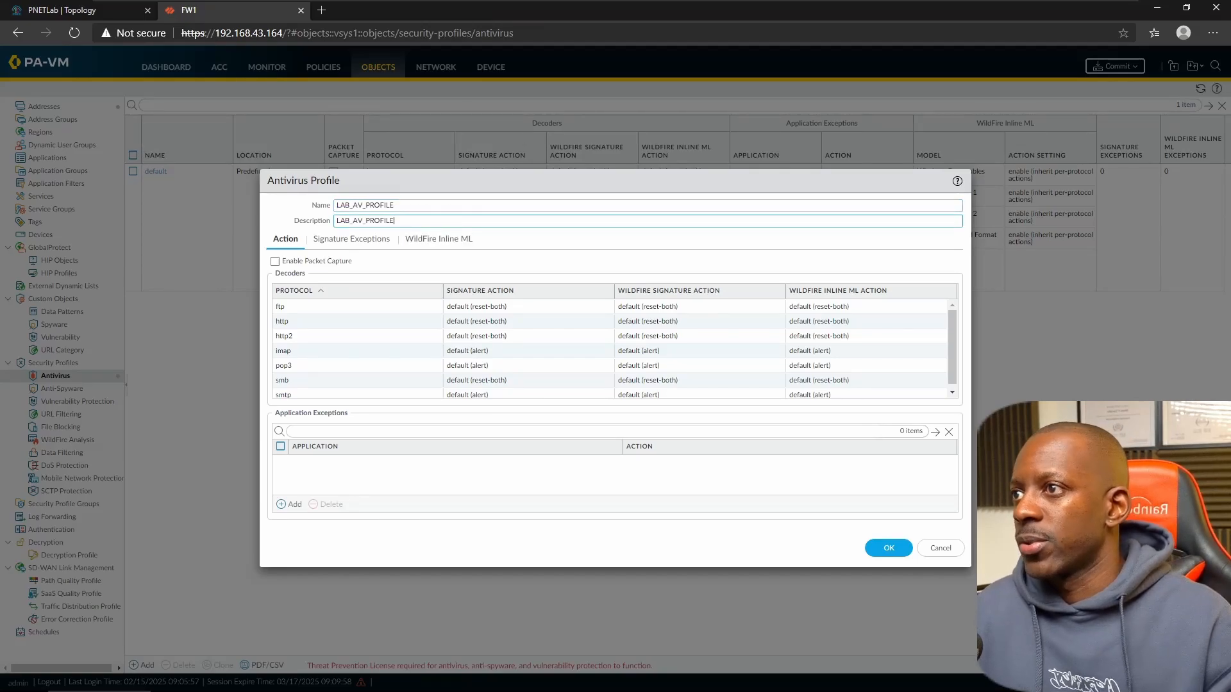
left_click(345, 263)
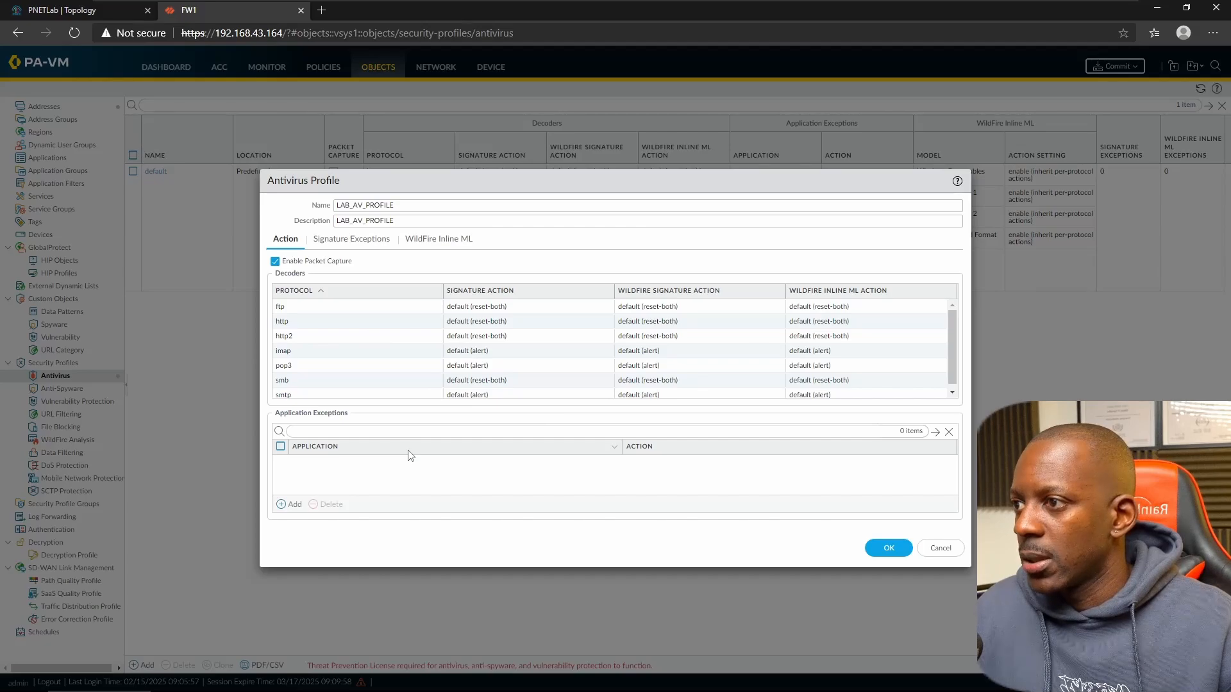
left_click(878, 544)
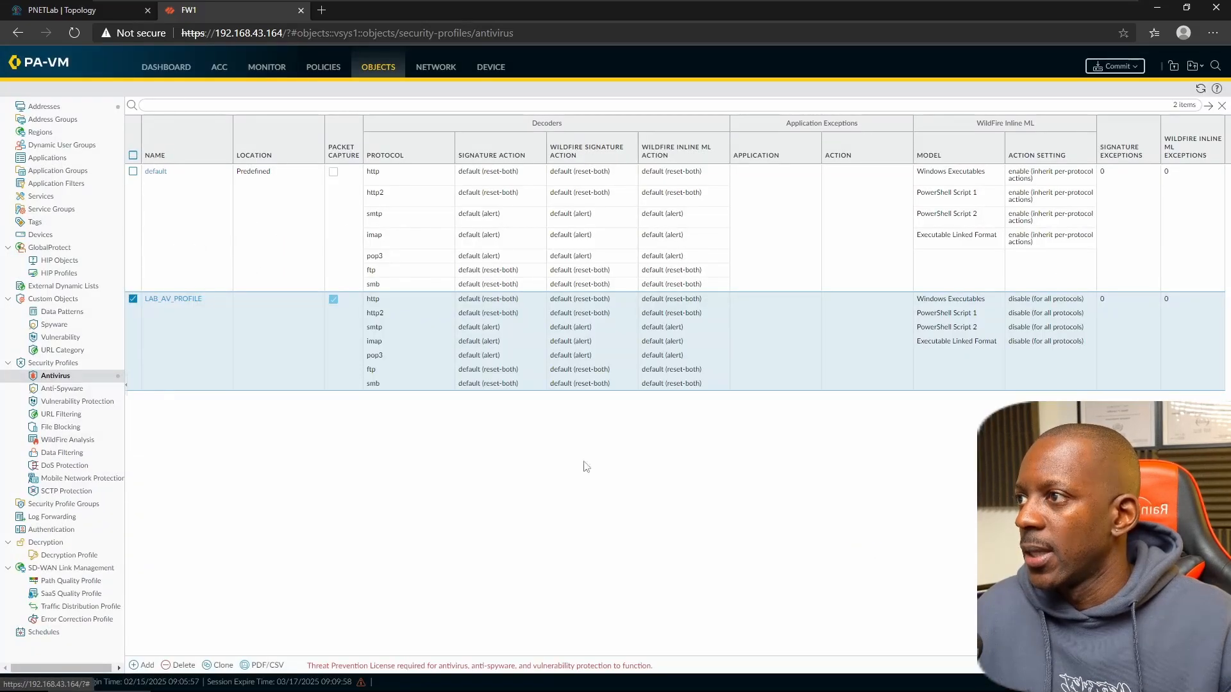
- Set the INSIDE TO OUTSIDE rule's Profile Type to Profiles with Antivirus LAB_AV_PROFILE
left_click(324, 71)
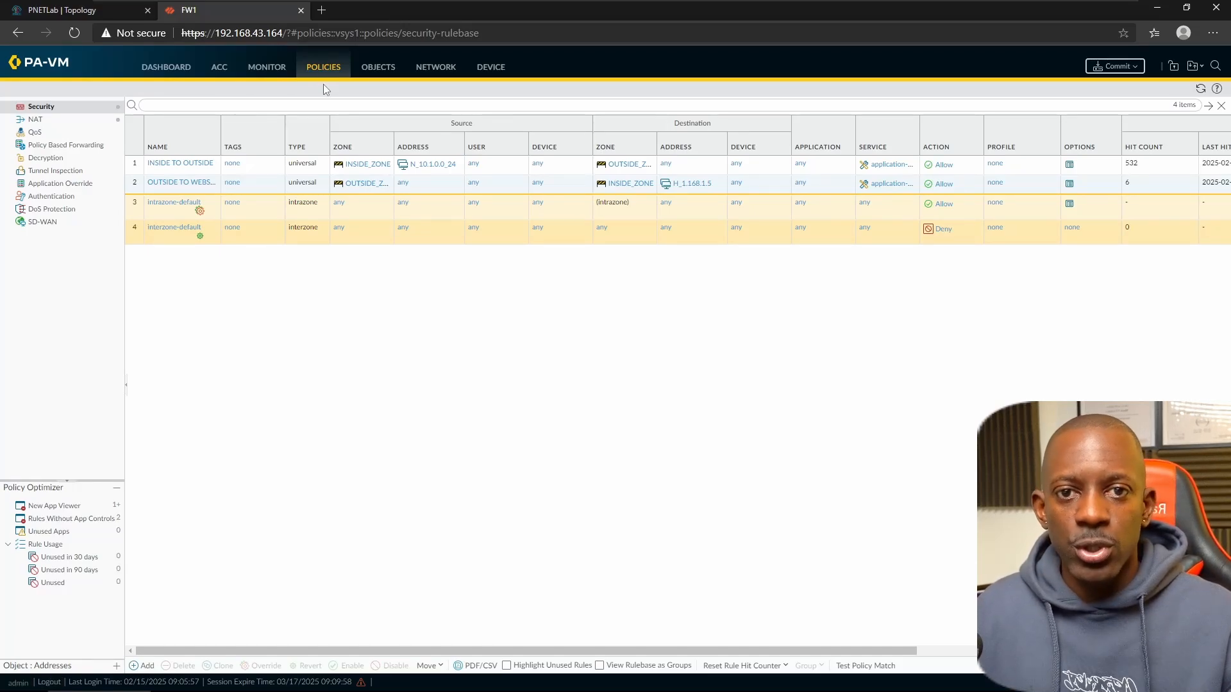
left_click(198, 168)
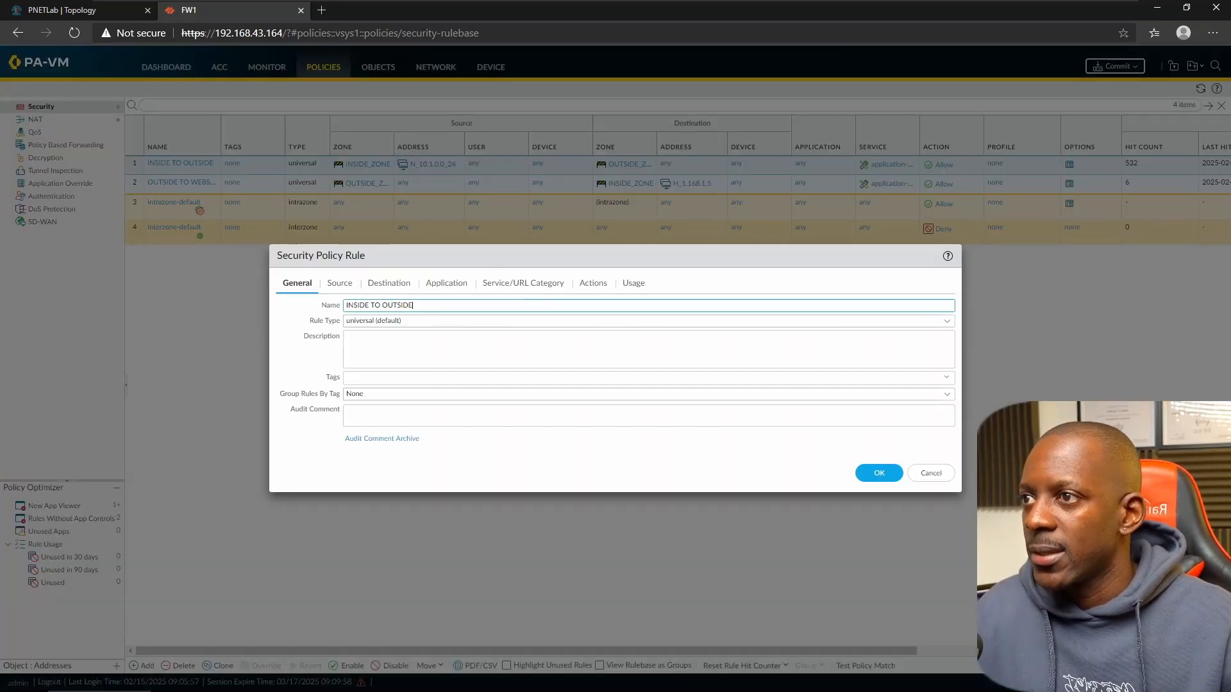
left_click(592, 284)
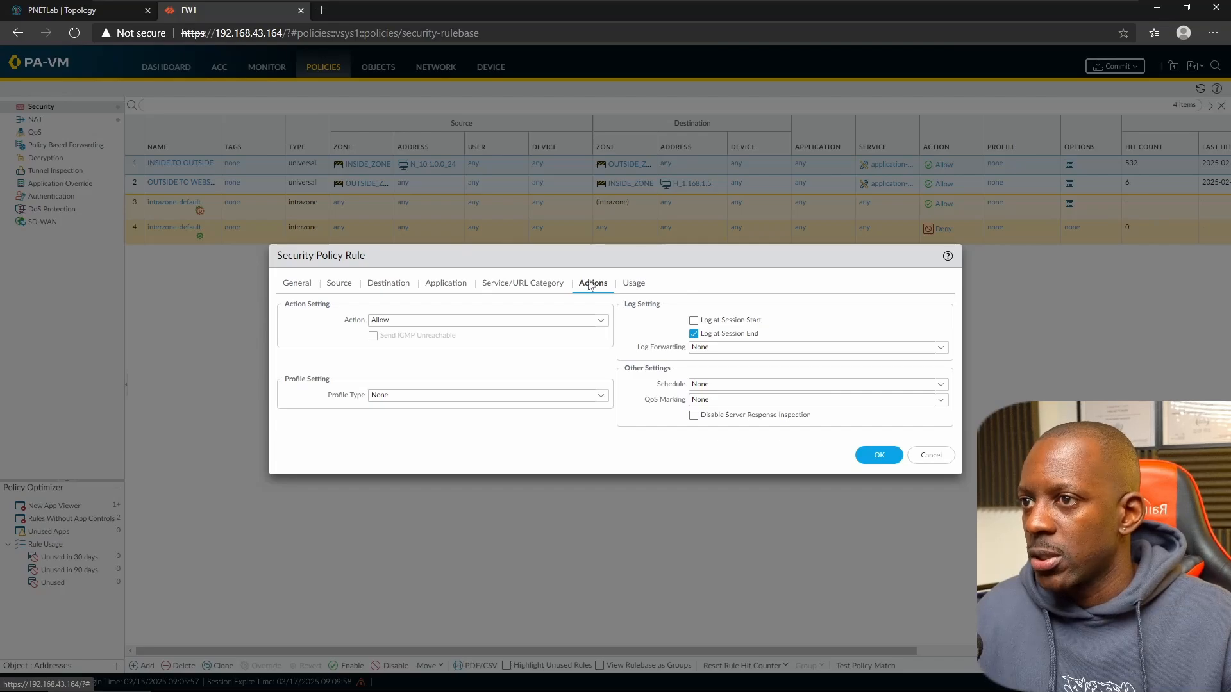
left_click(600, 395)
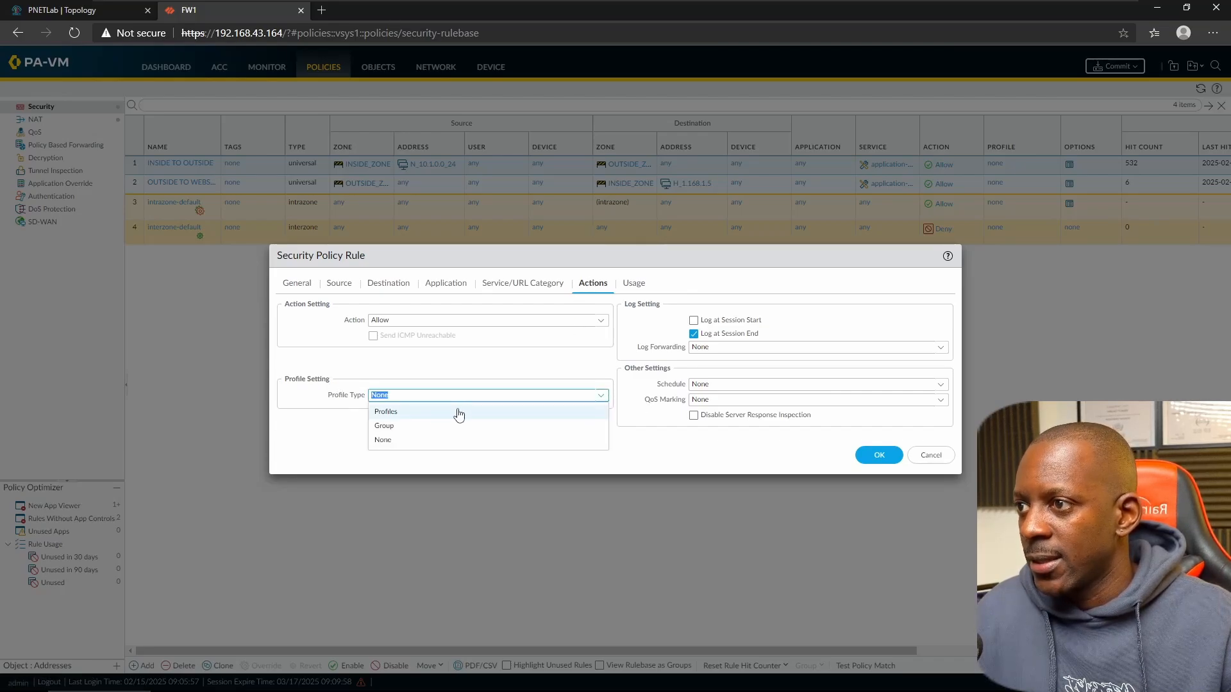
left_click(431, 413)
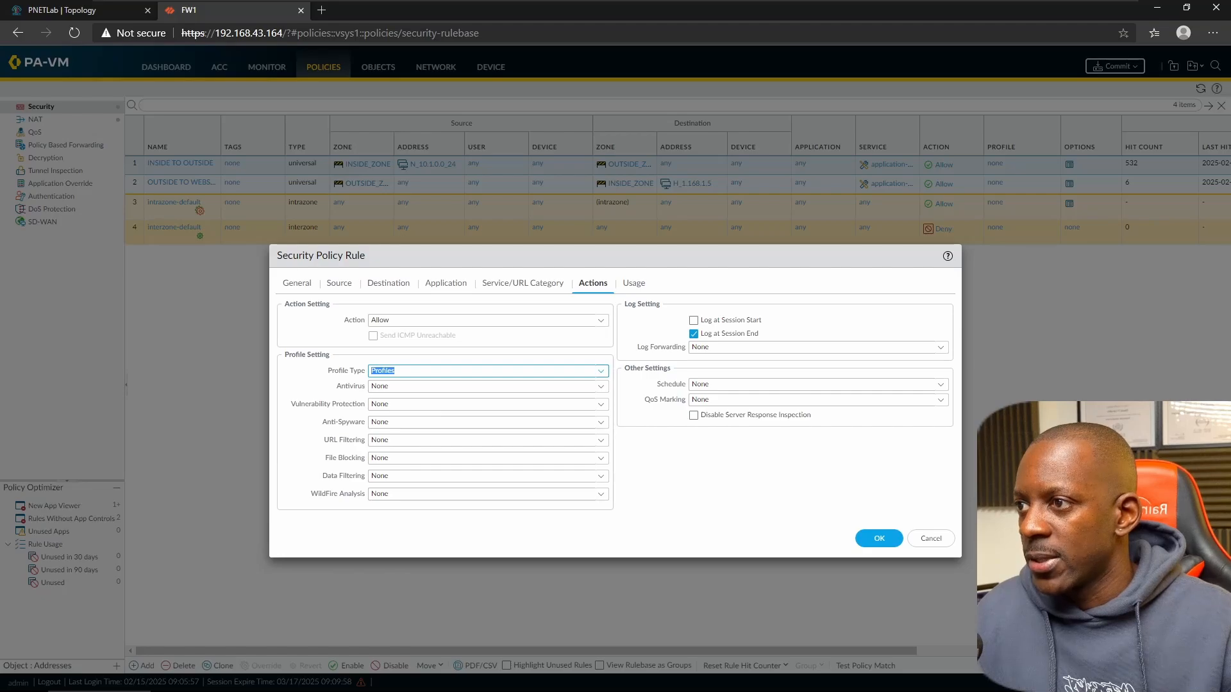
left_click(601, 387)
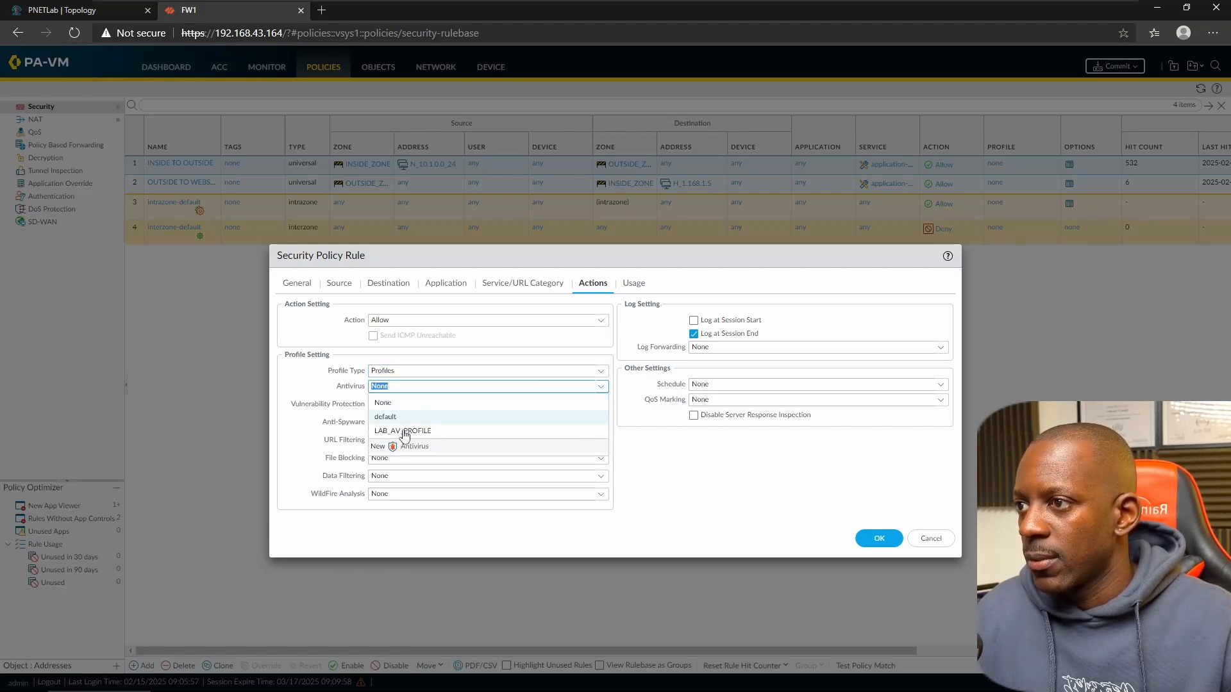
left_click(434, 436)
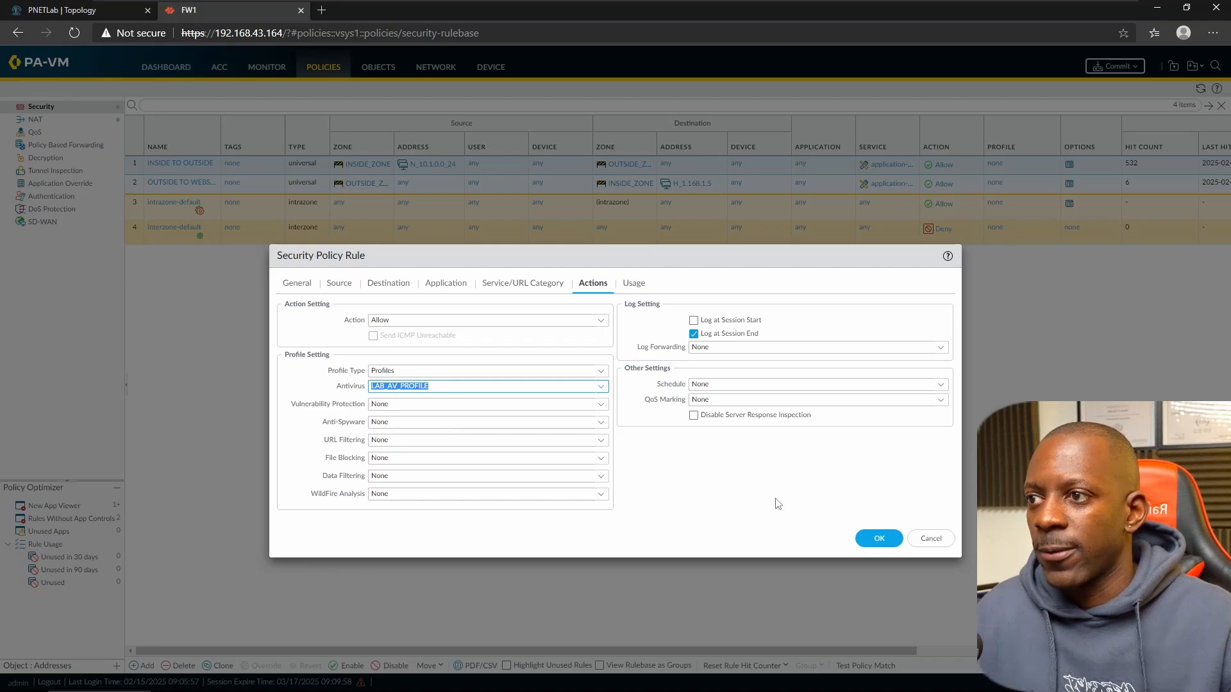
left_click(878, 538)
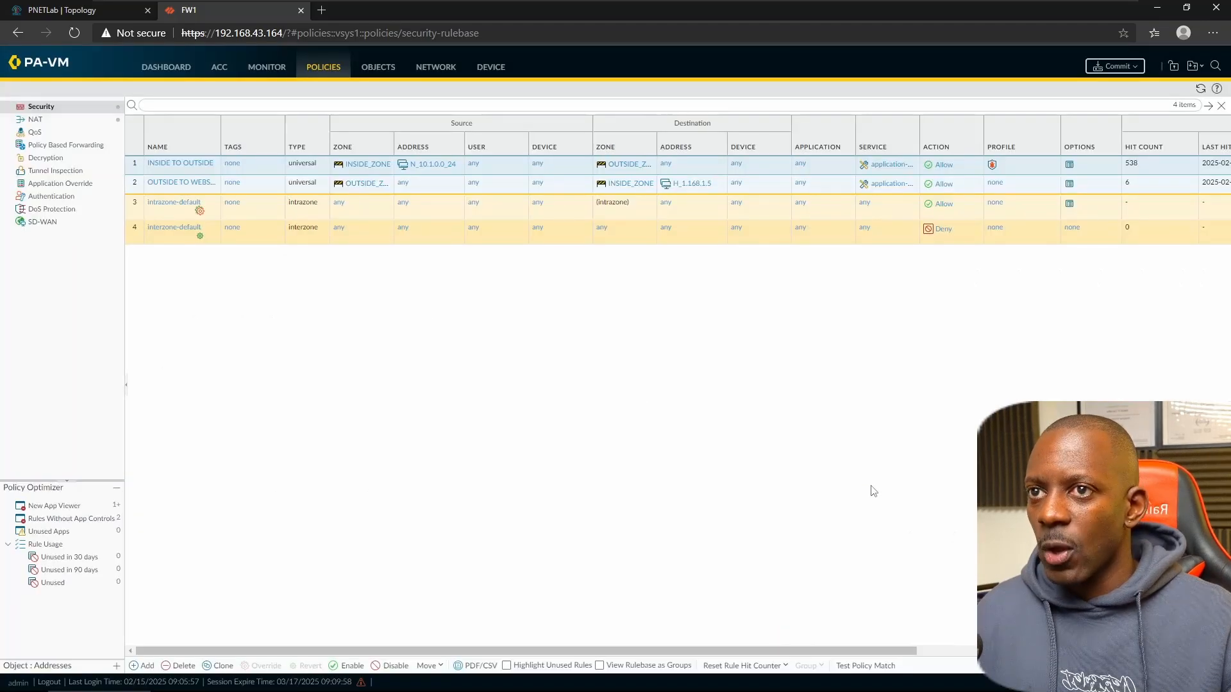
- Commit the configuration and close the completed commit results
left_click(1107, 66)
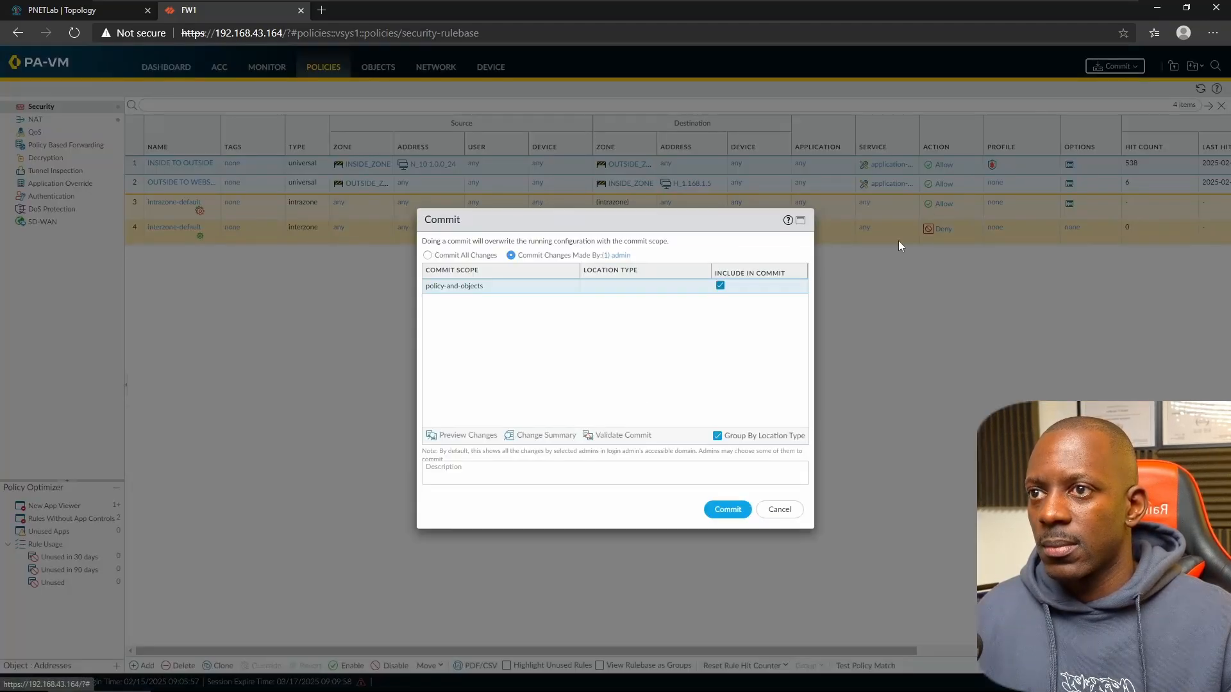
left_click(727, 510)
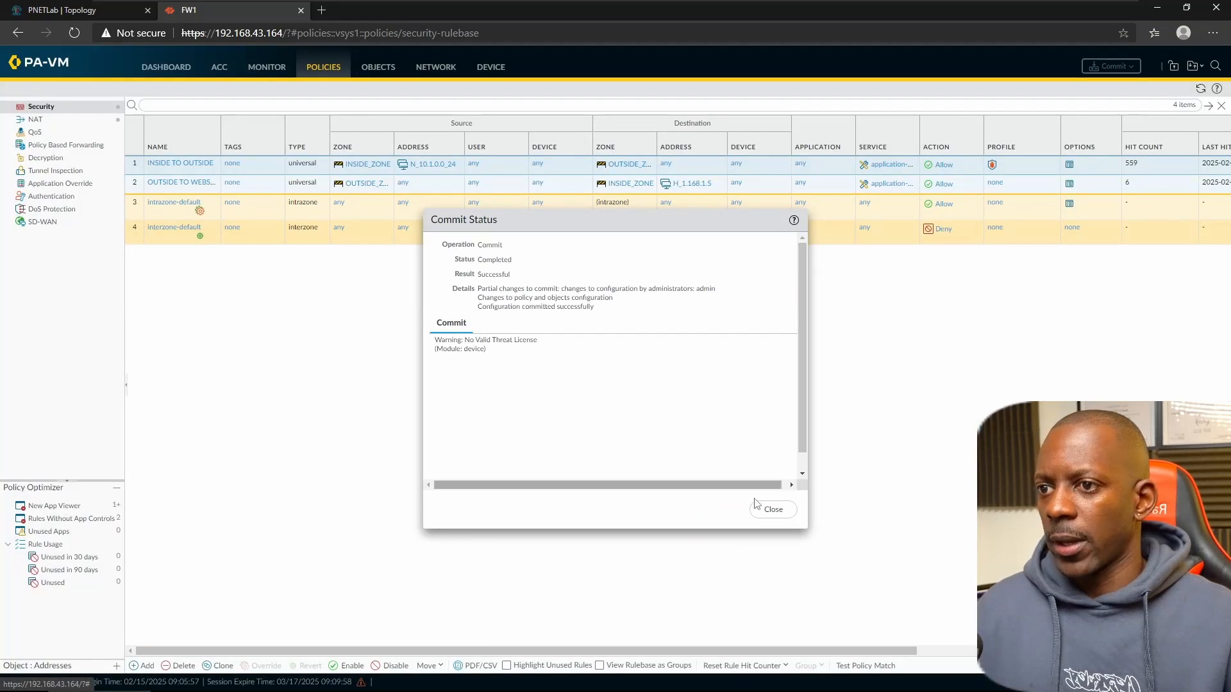
left_click(769, 511)
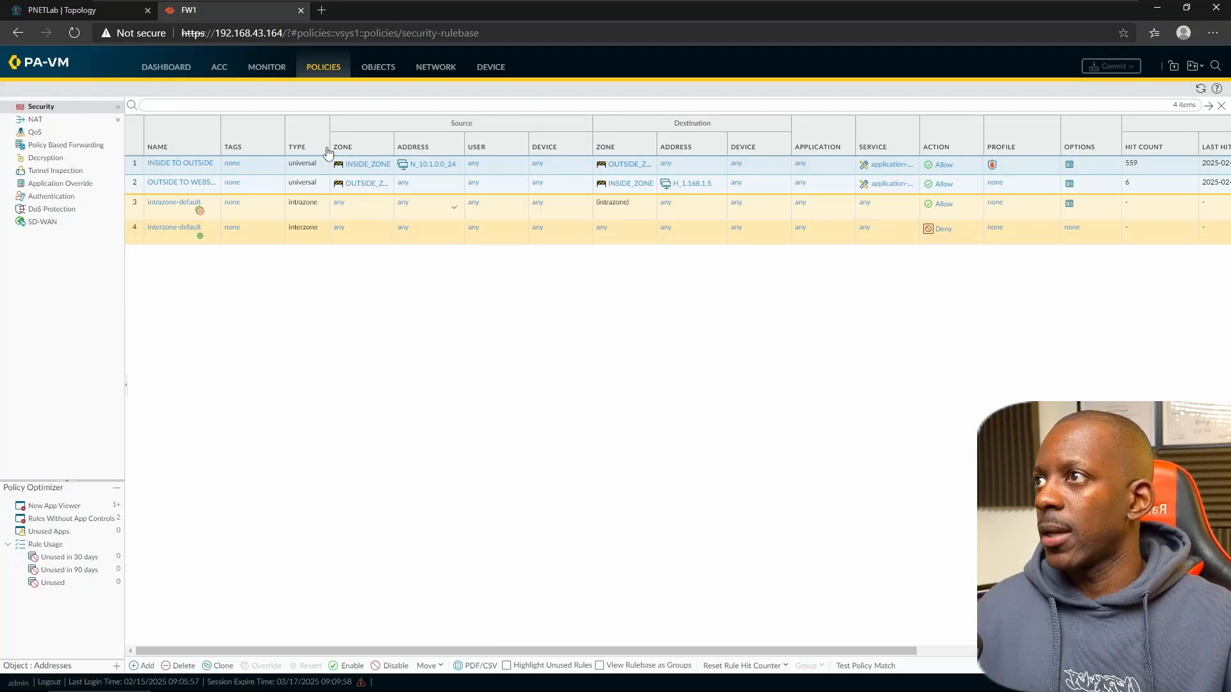
key("alt+Tab")
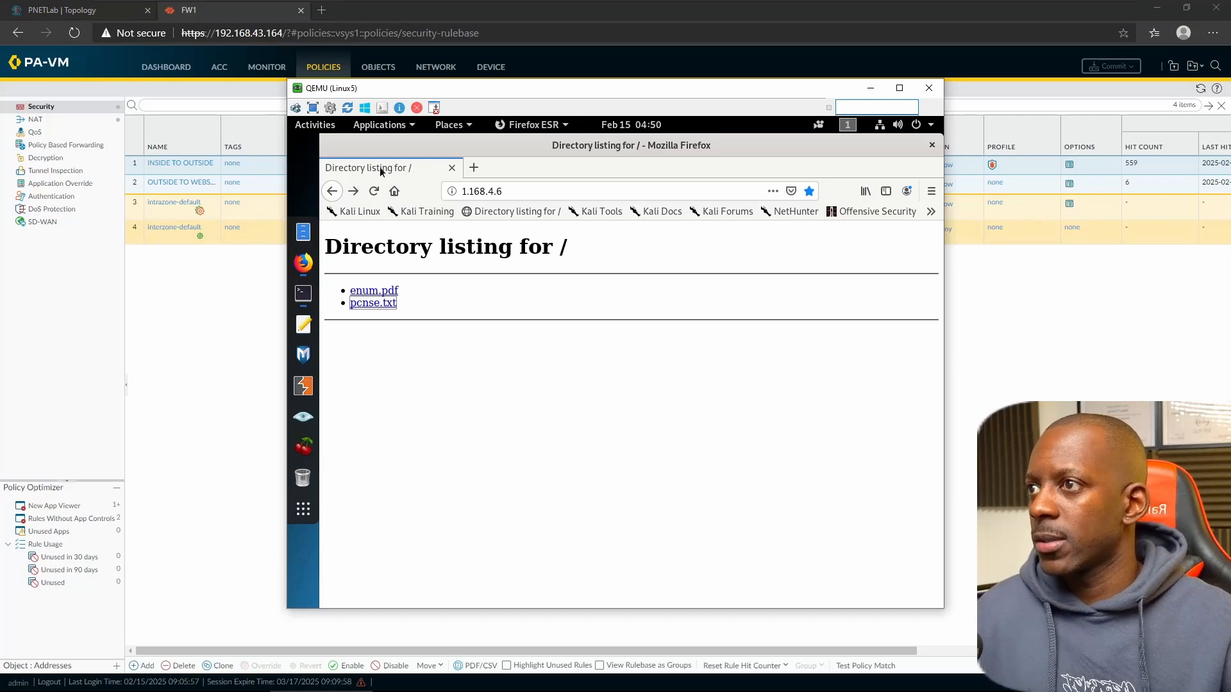
- Request pcnse.txt repeatedly from the listing, each attempt ending in a connection reset
left_click(374, 192)
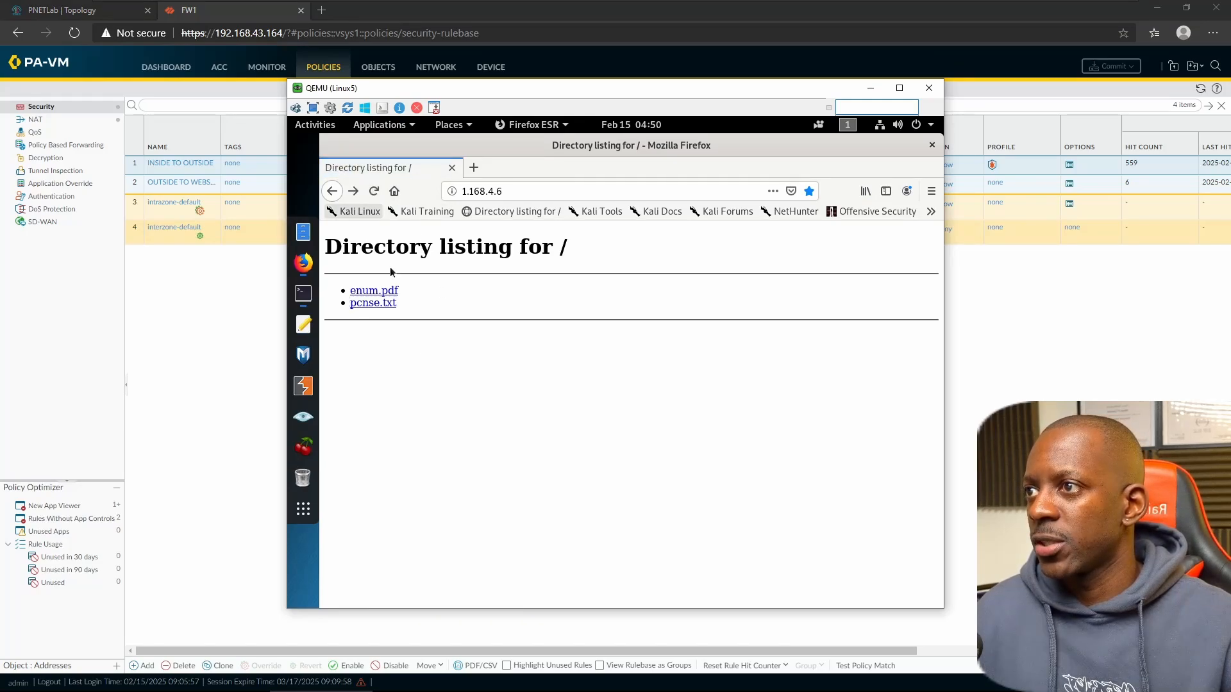
left_click(378, 302)
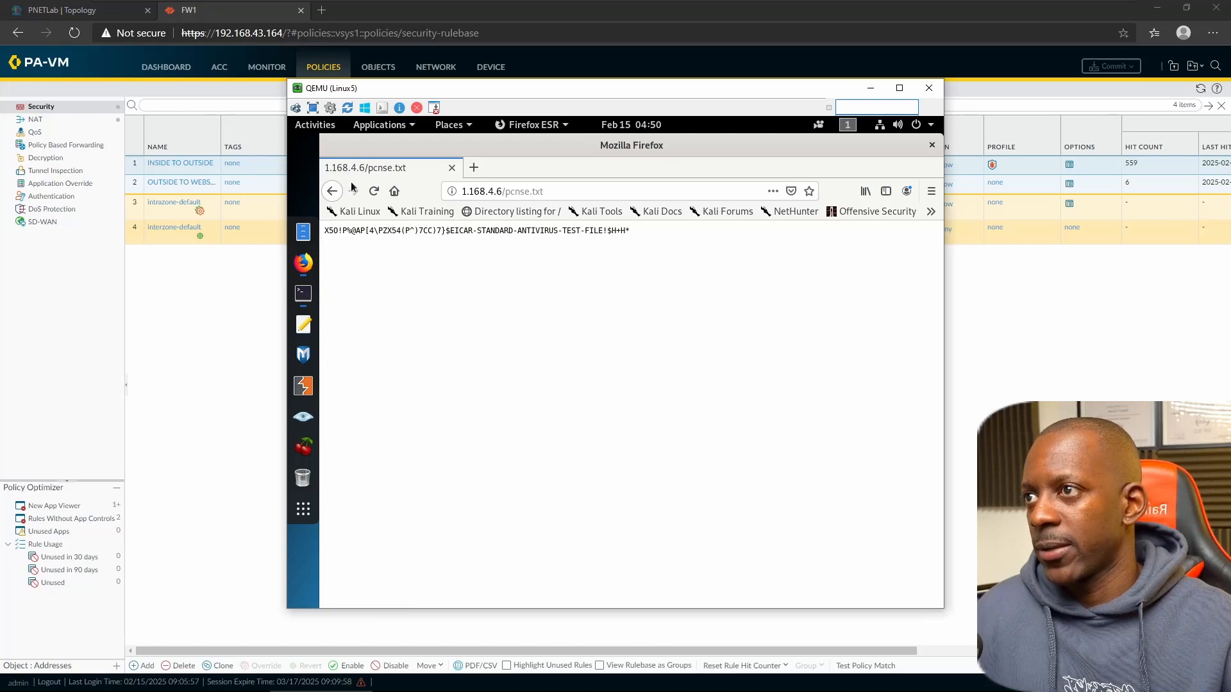
left_click(379, 192)
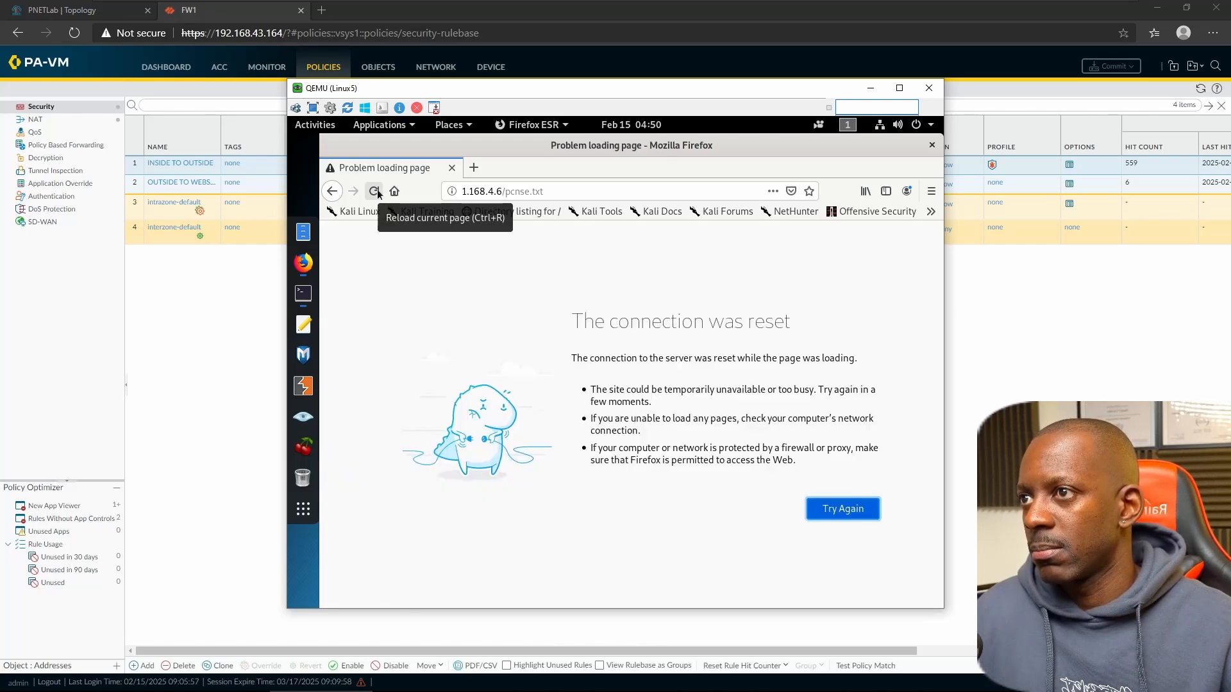
left_click(372, 193)
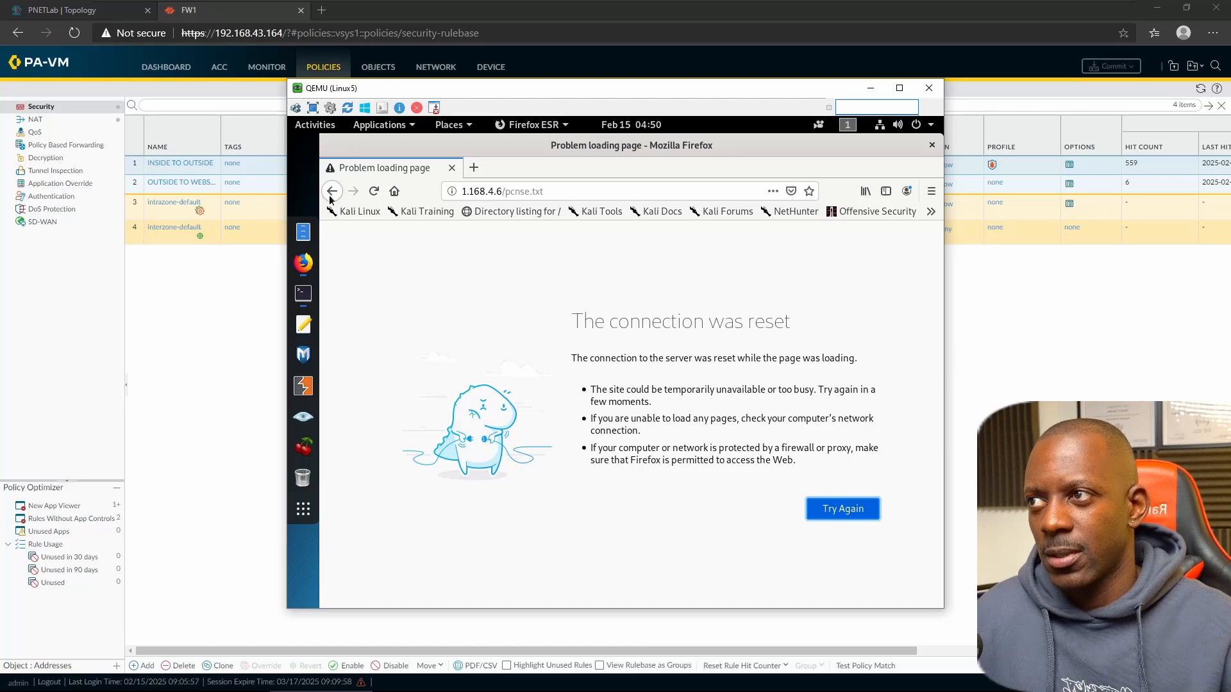
left_click(331, 193)
left_click(374, 196)
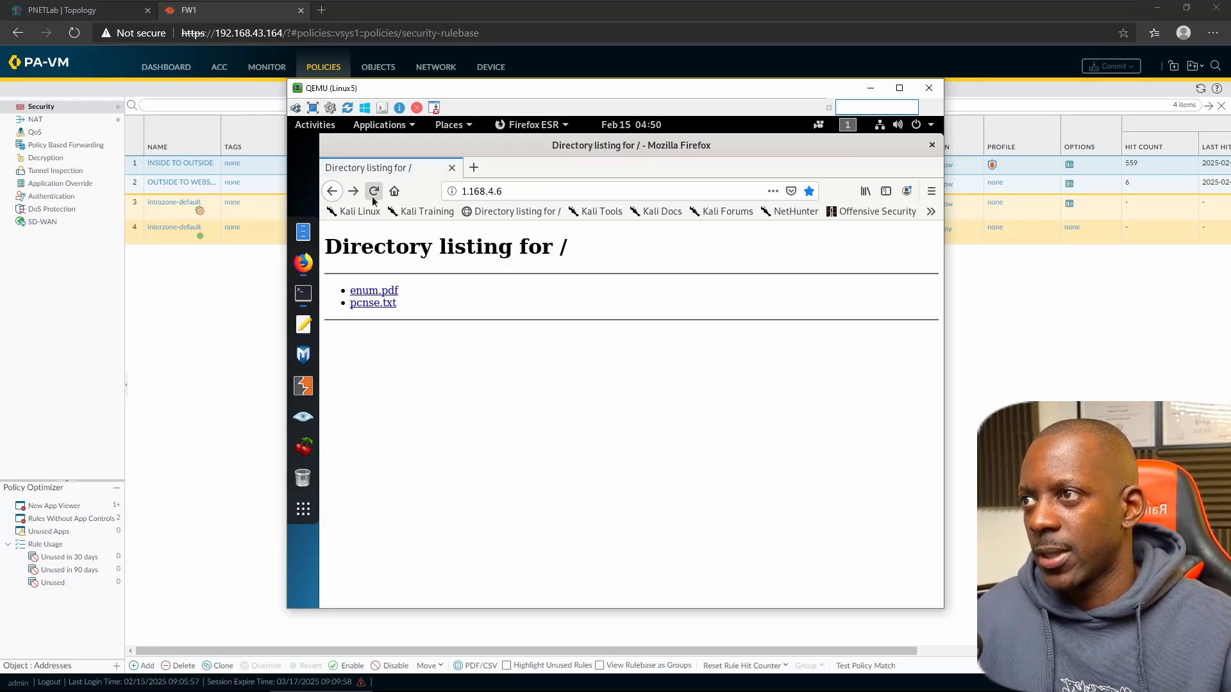
left_click(373, 302)
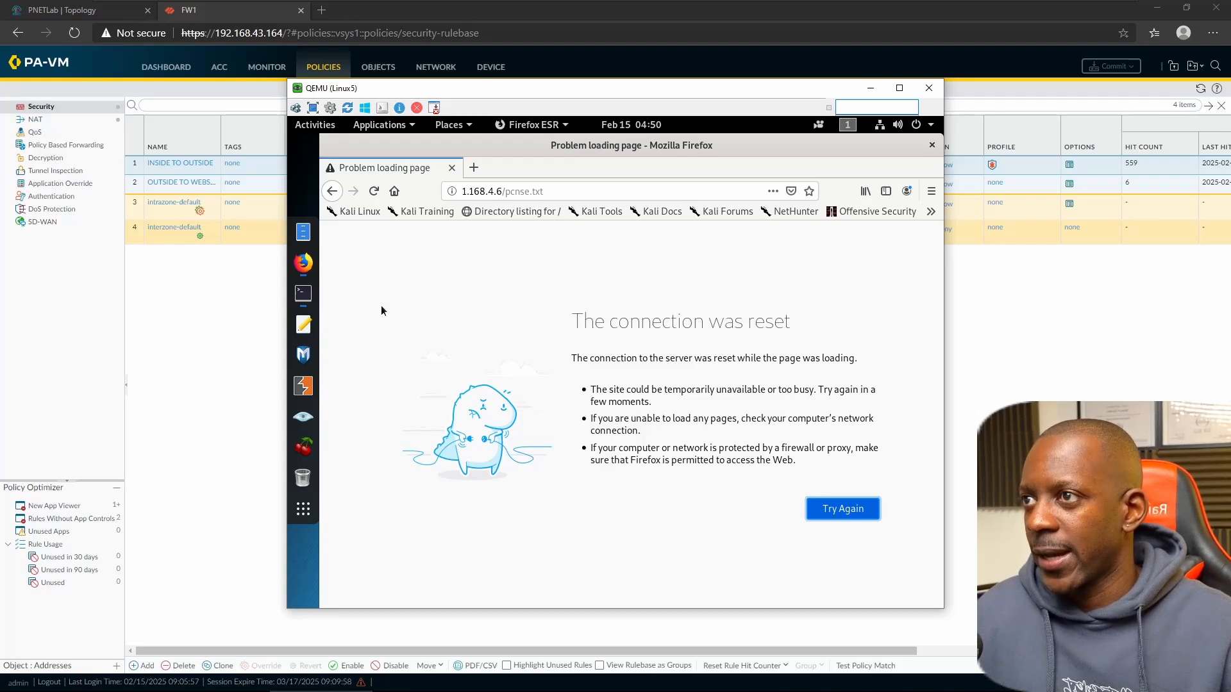
left_click(331, 191)
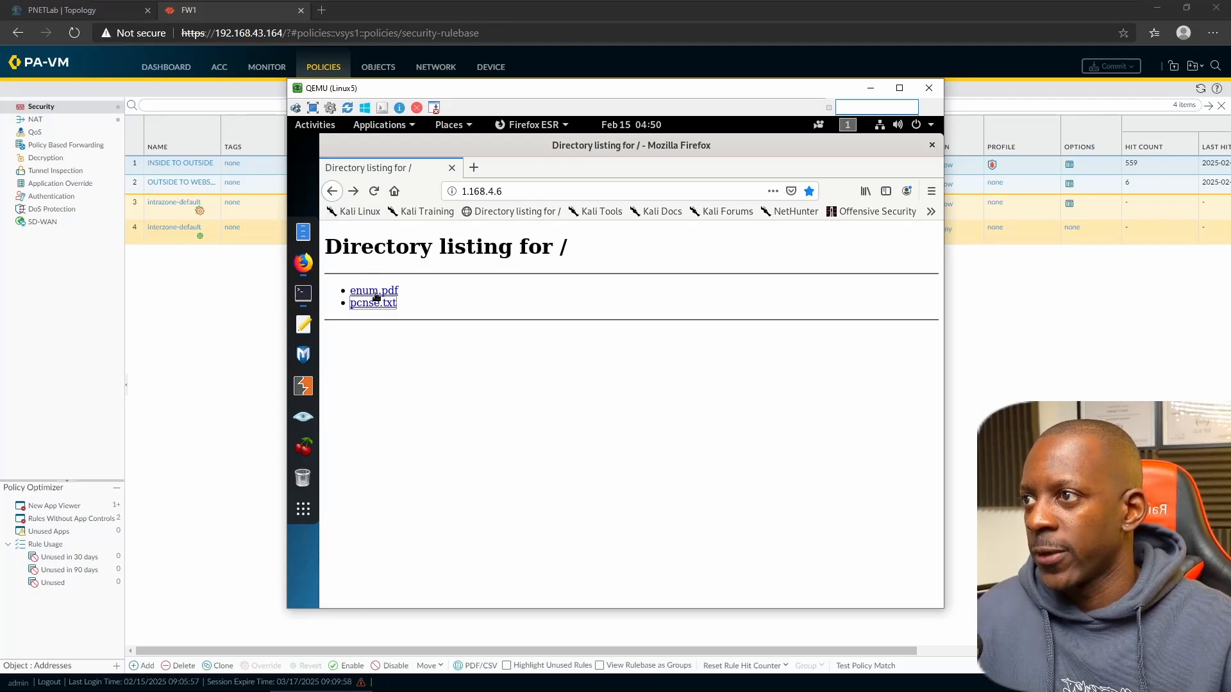
- Open enum.pdf successfully, retry pcnse.txt once more, then bring the firewall interface back
left_click(375, 292)
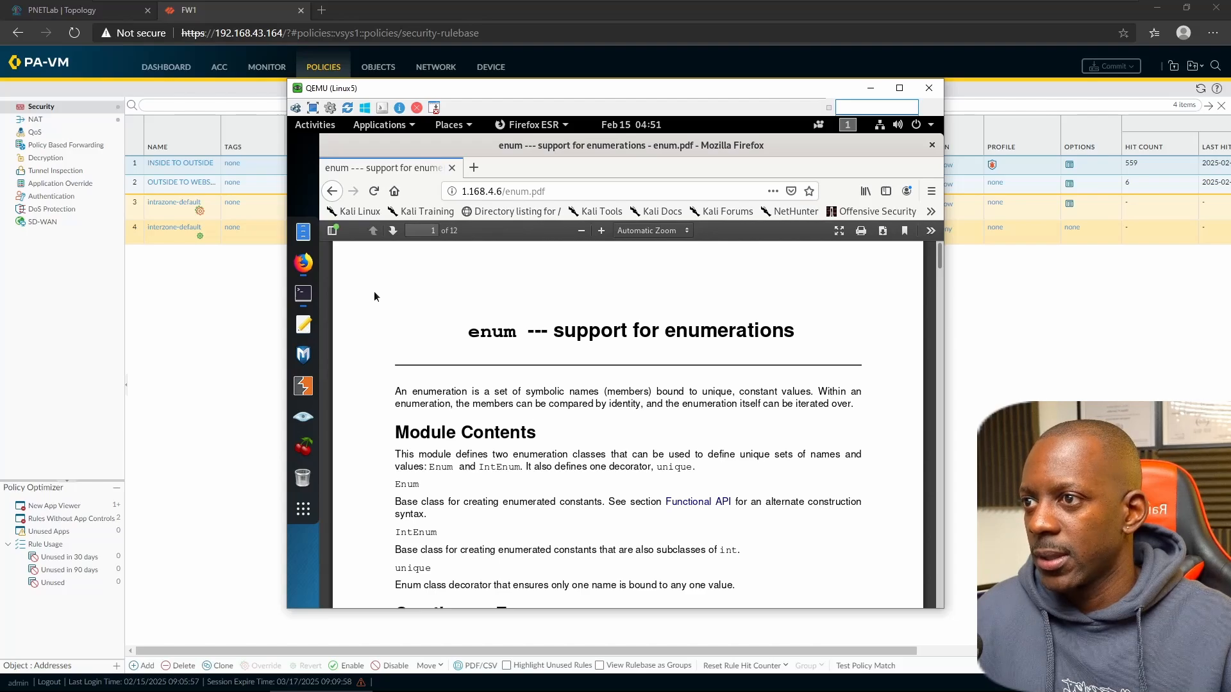
scroll(378, 298, "down", 5)
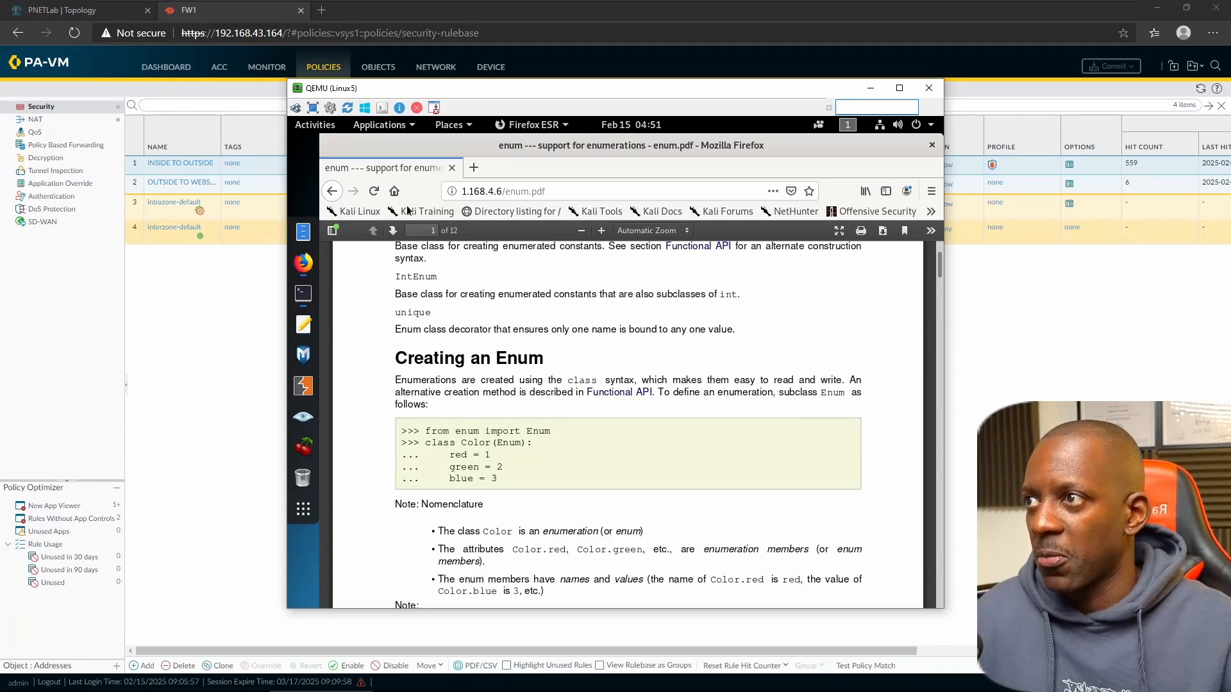
left_click(332, 192)
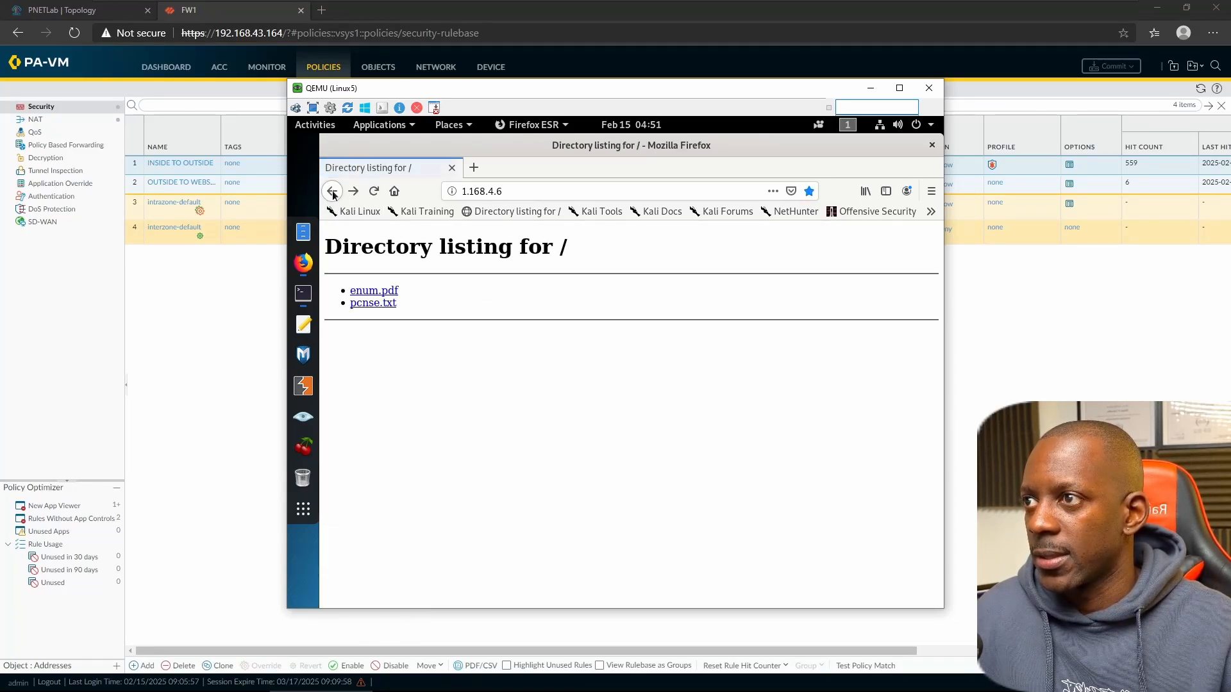
left_click(373, 305)
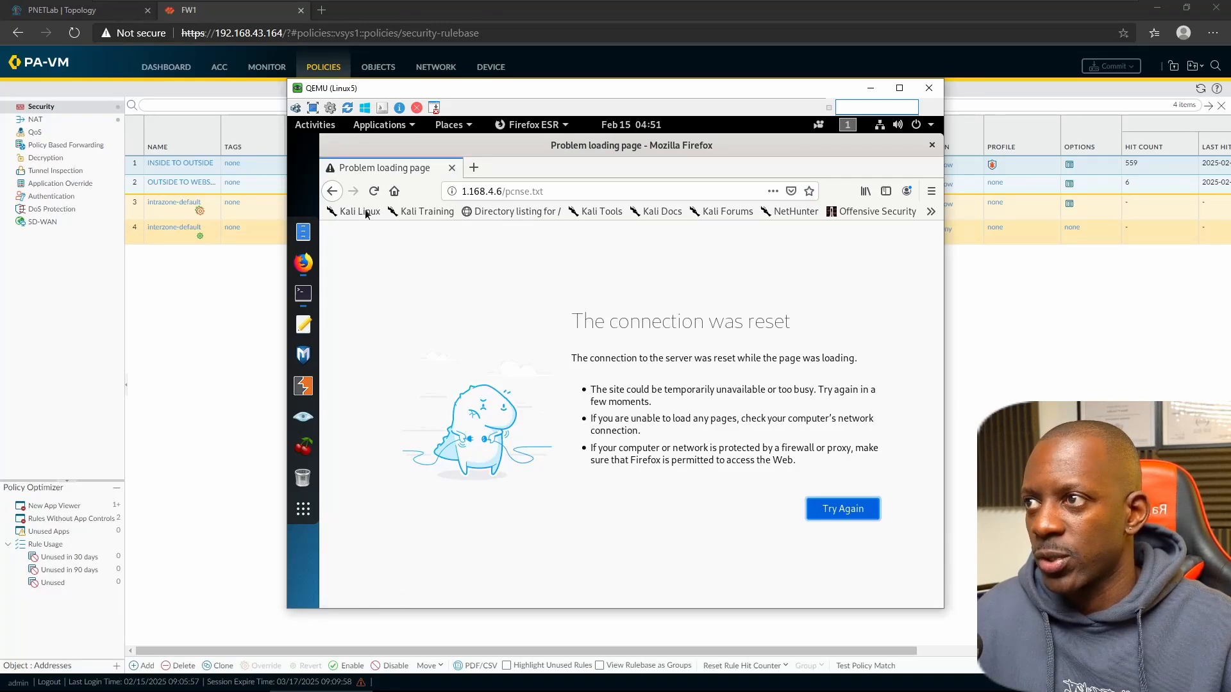
left_click(332, 192)
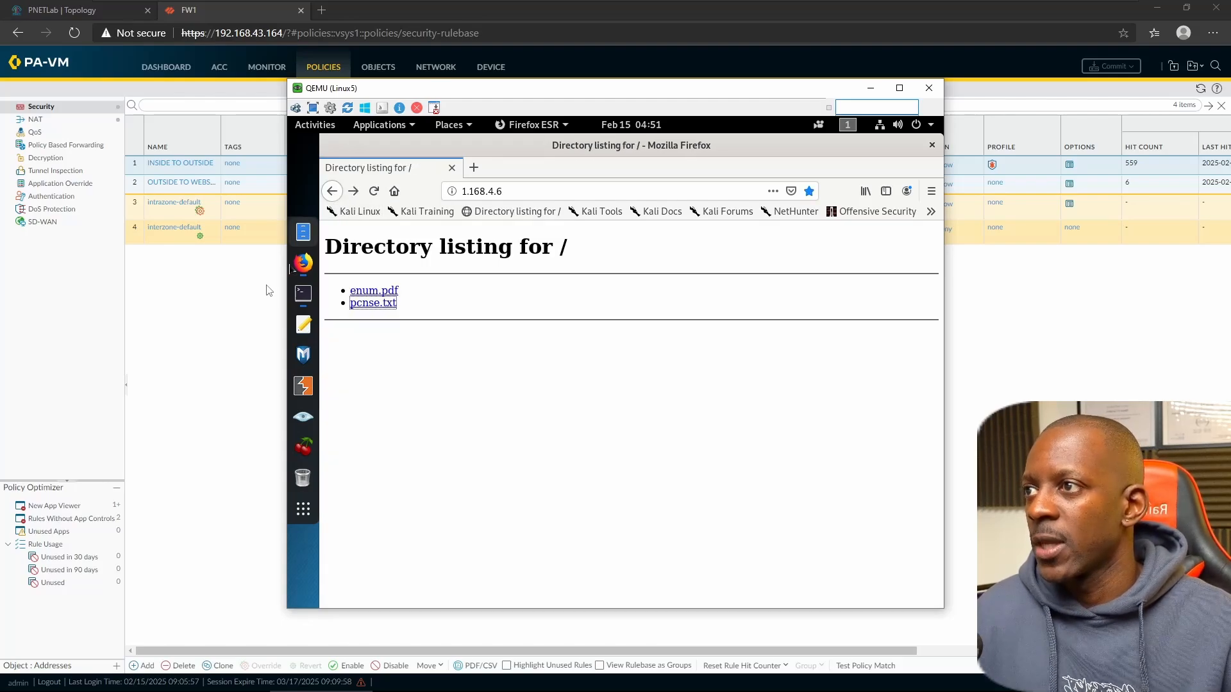
left_click(236, 313)
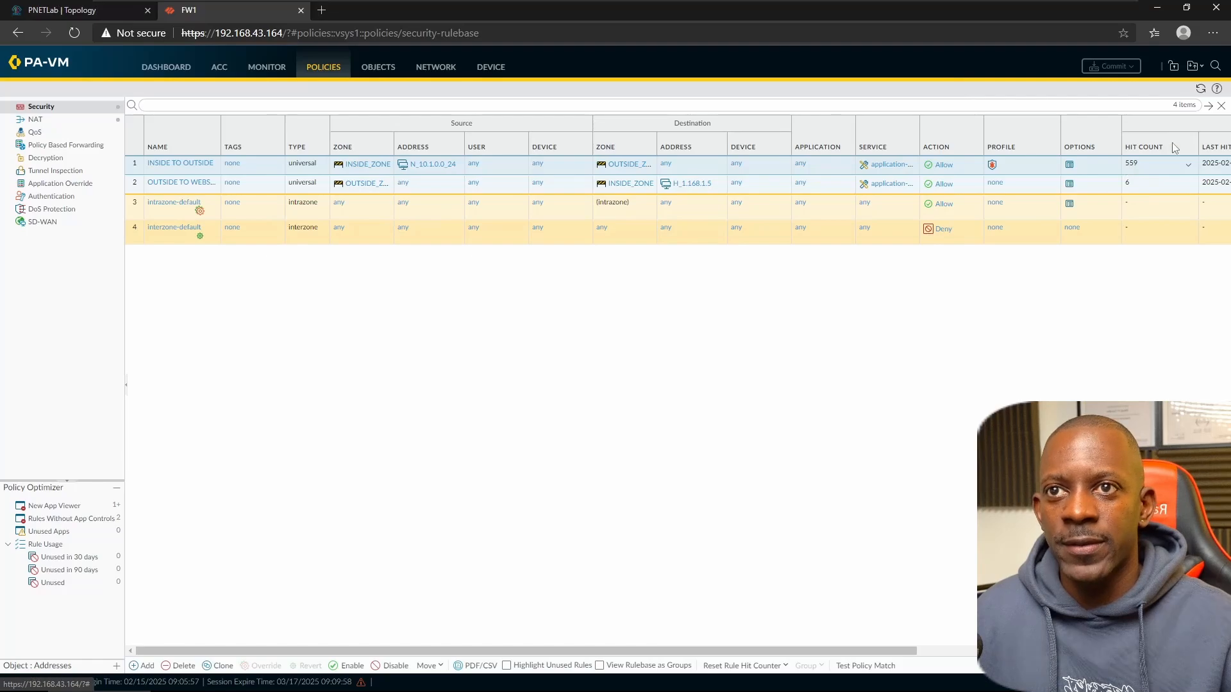
- Refresh the Security rulebase hit counts and open the Monitor traffic log
left_click(1199, 91)
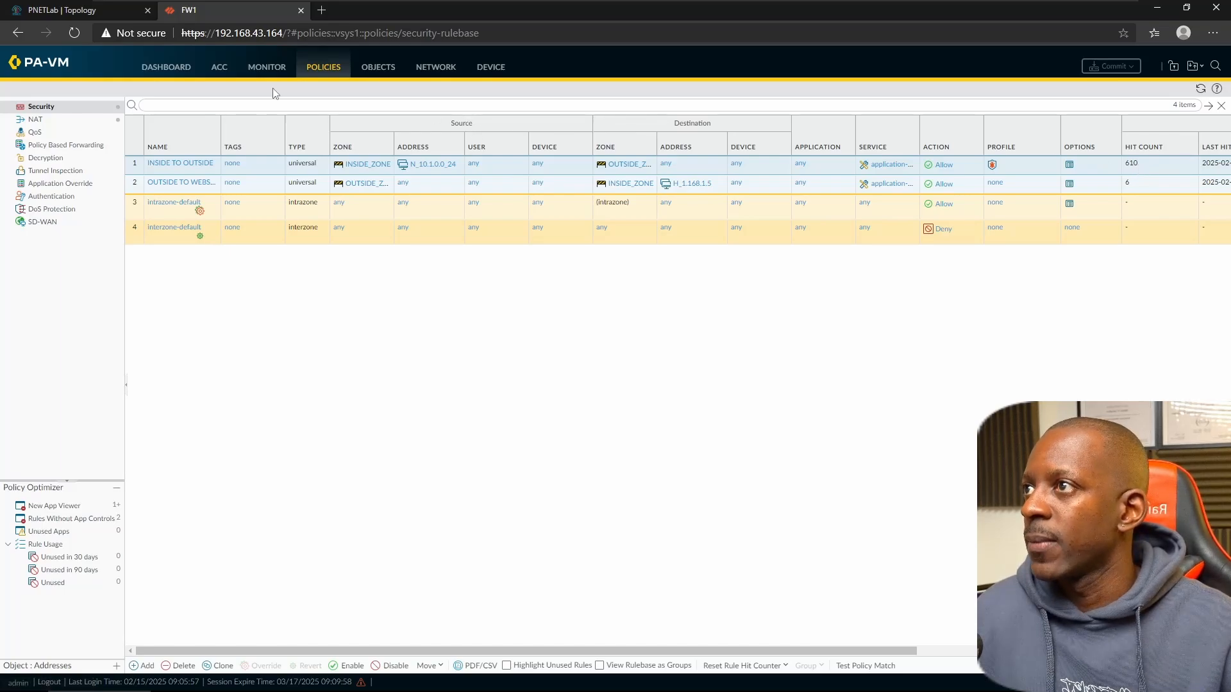
left_click(267, 72)
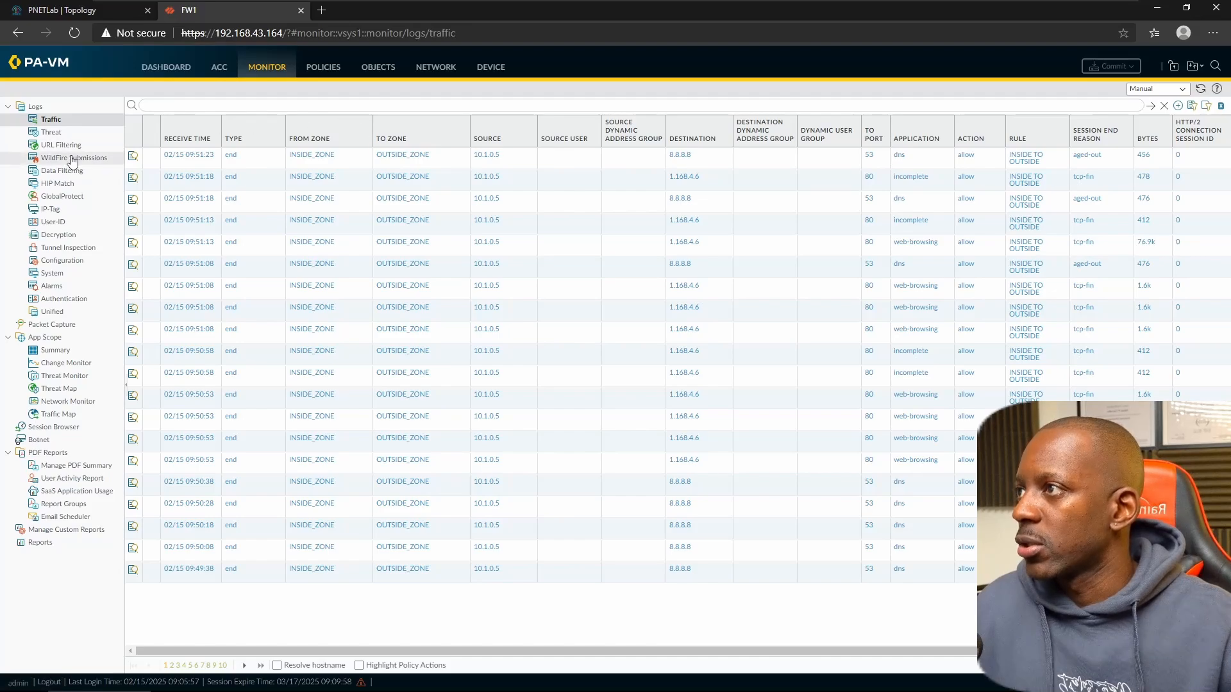
- Show the Threat log of three reset-both pcnse.txt virus detections and widen the FROM ZONE column
left_click(55, 141)
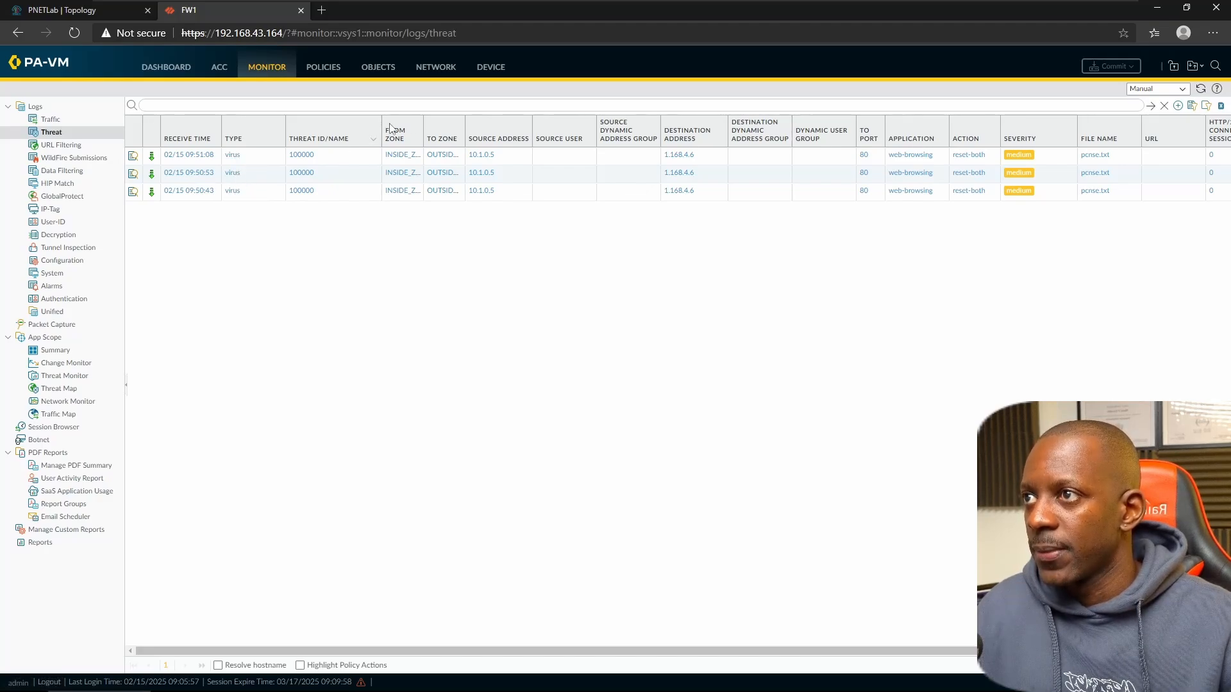
left_click_drag(423, 128, 565, 132)
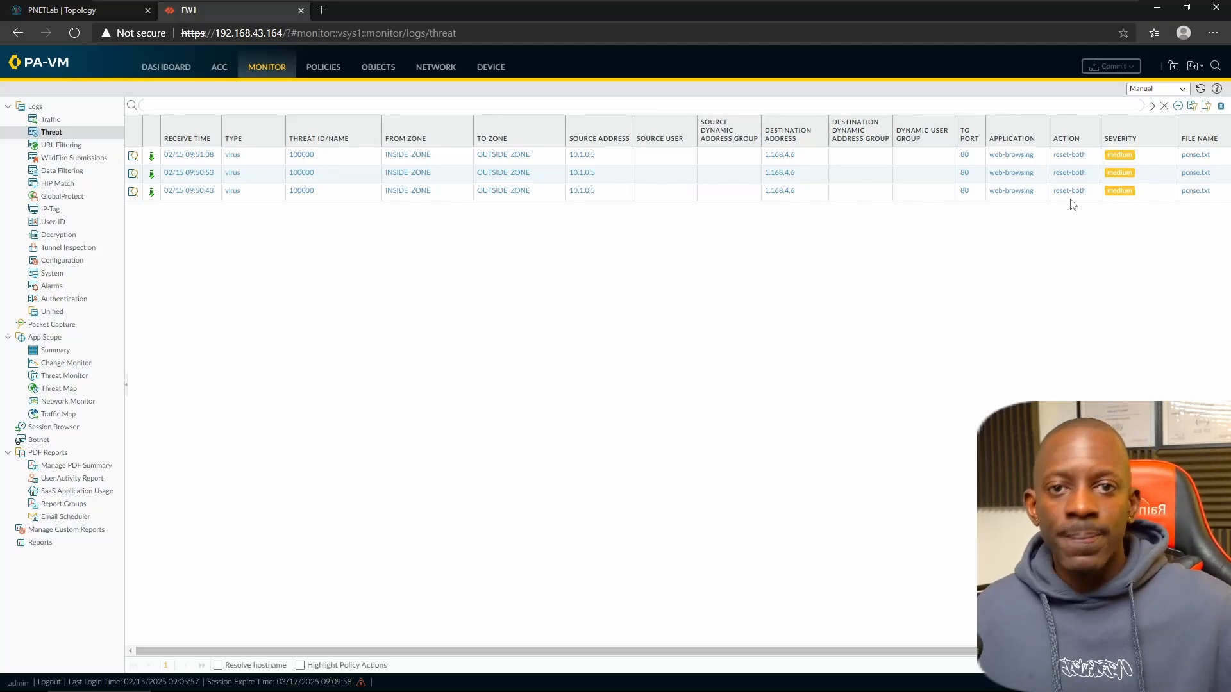
- Open the oldest virus entry's detailed log, view its packet capture, export the PCAP, and close it
left_click(132, 192)
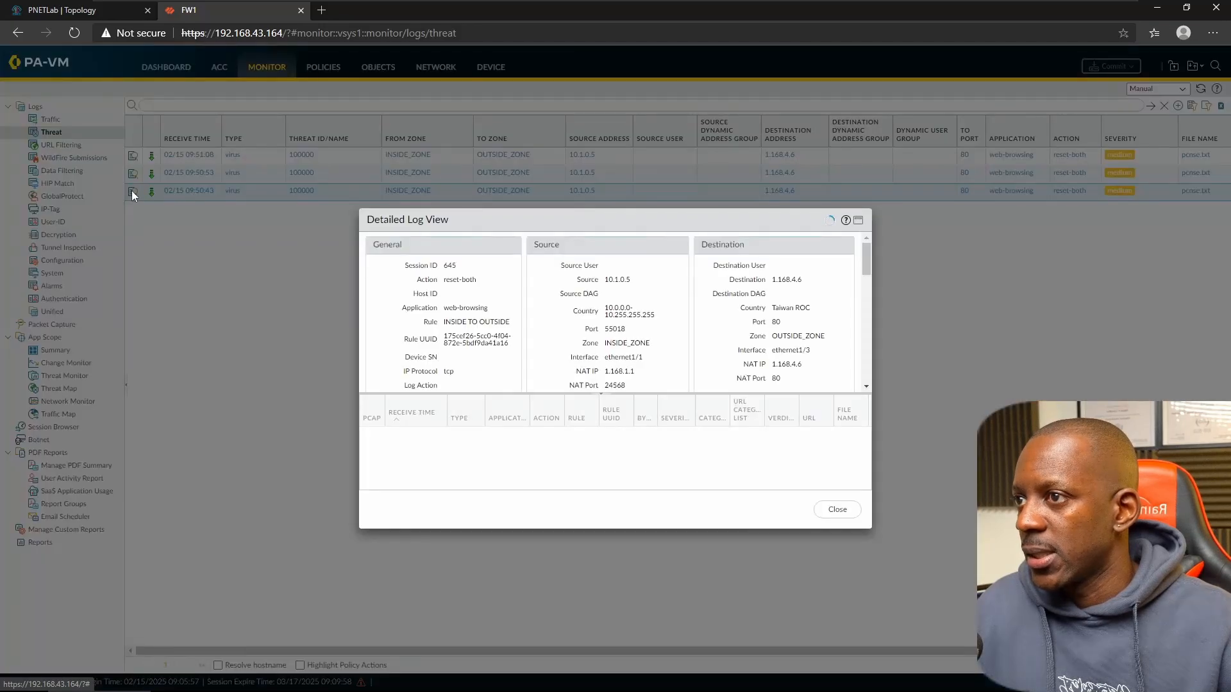
left_click(859, 221)
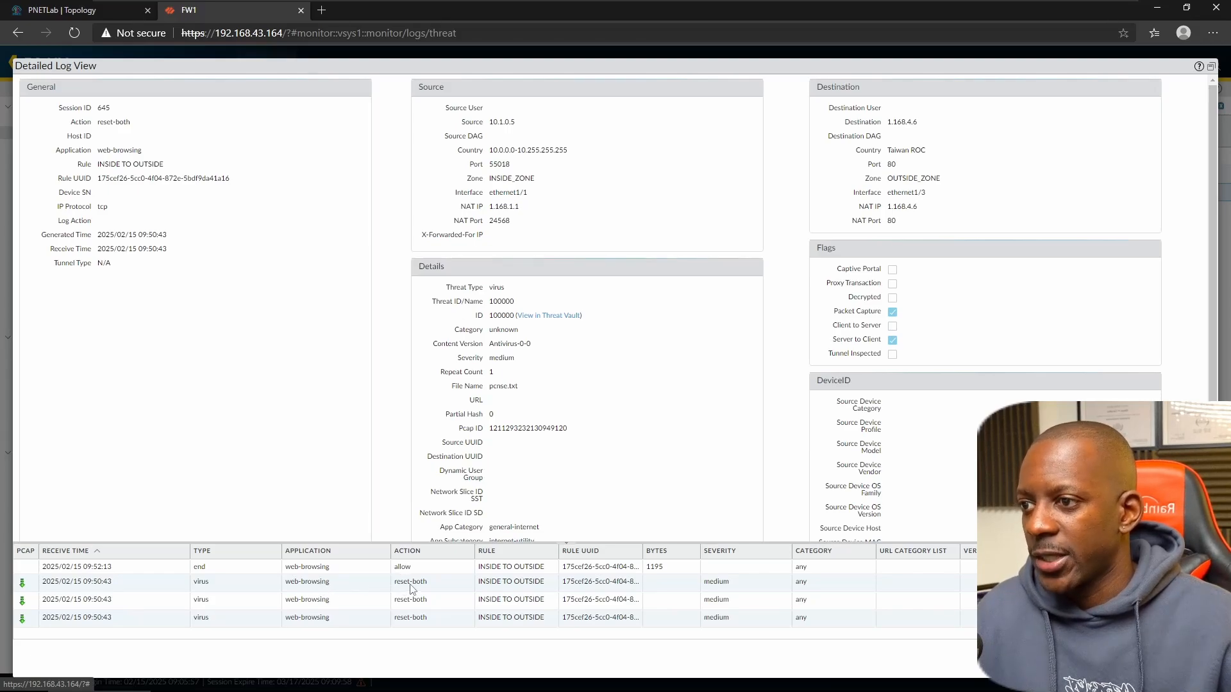
left_click(22, 587)
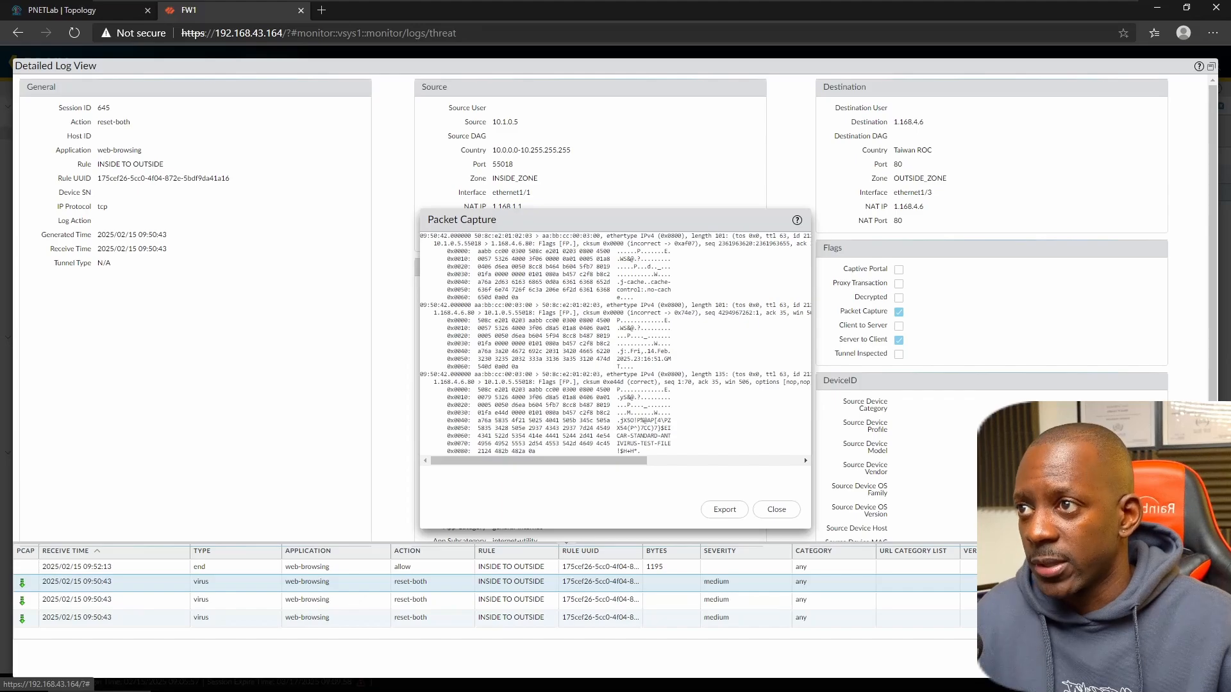
left_click(717, 508)
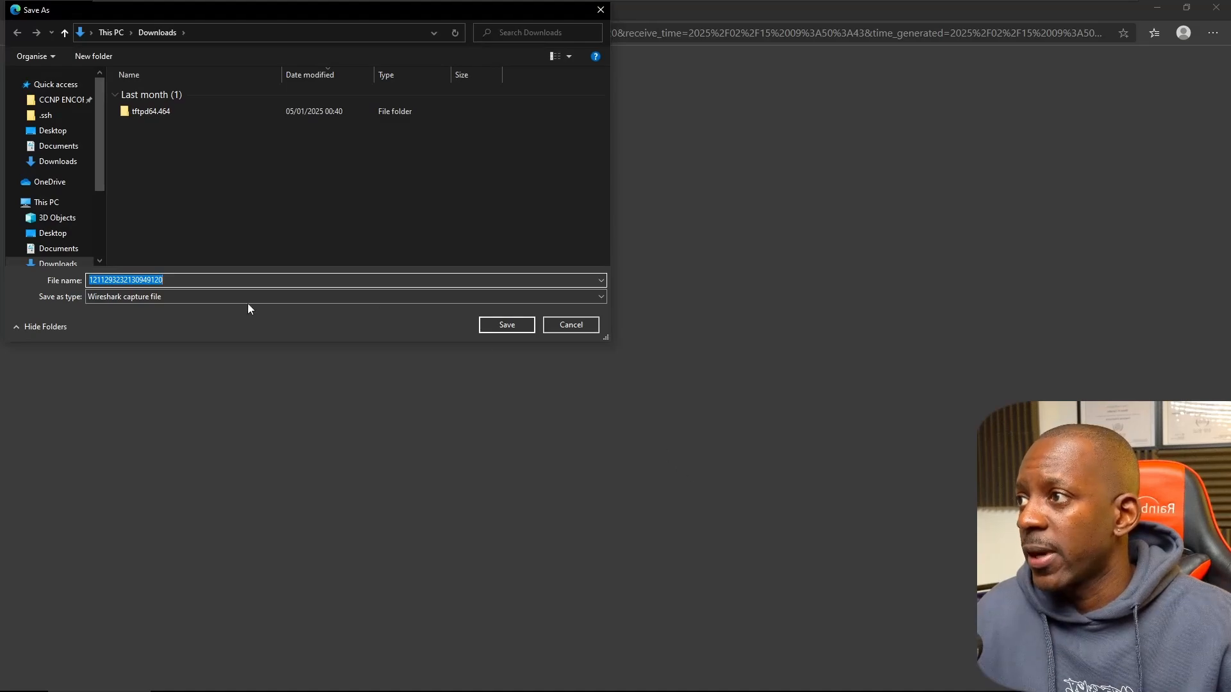
left_click(571, 325)
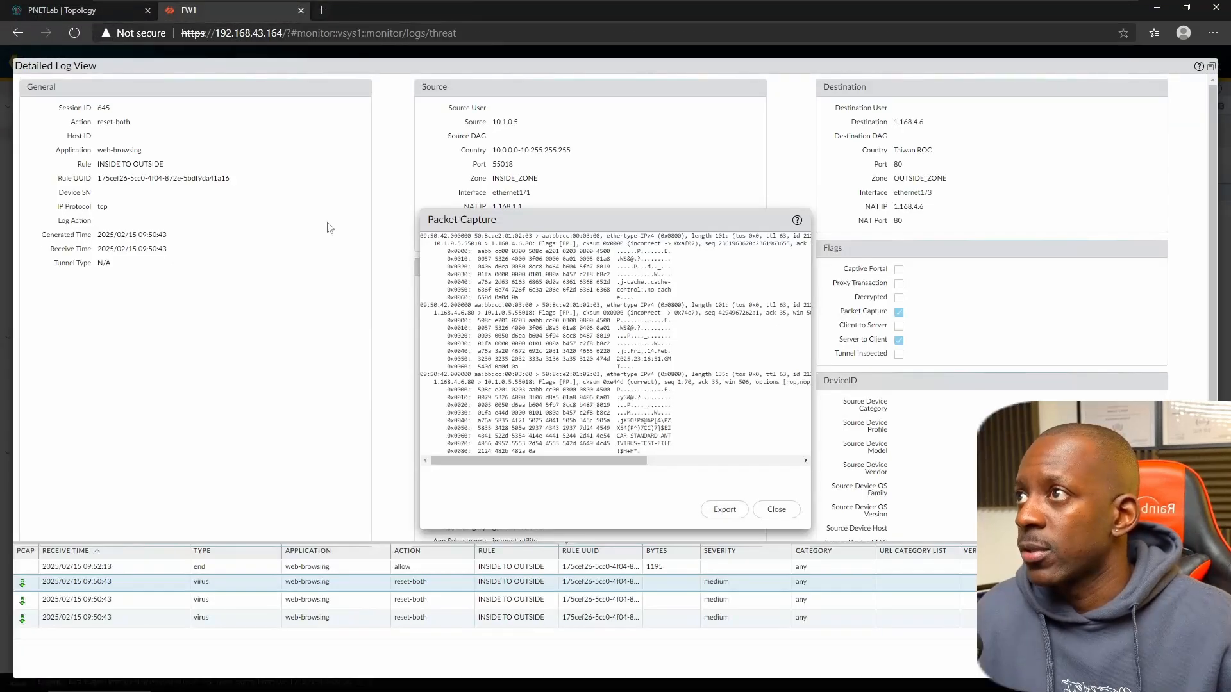
left_click(775, 510)
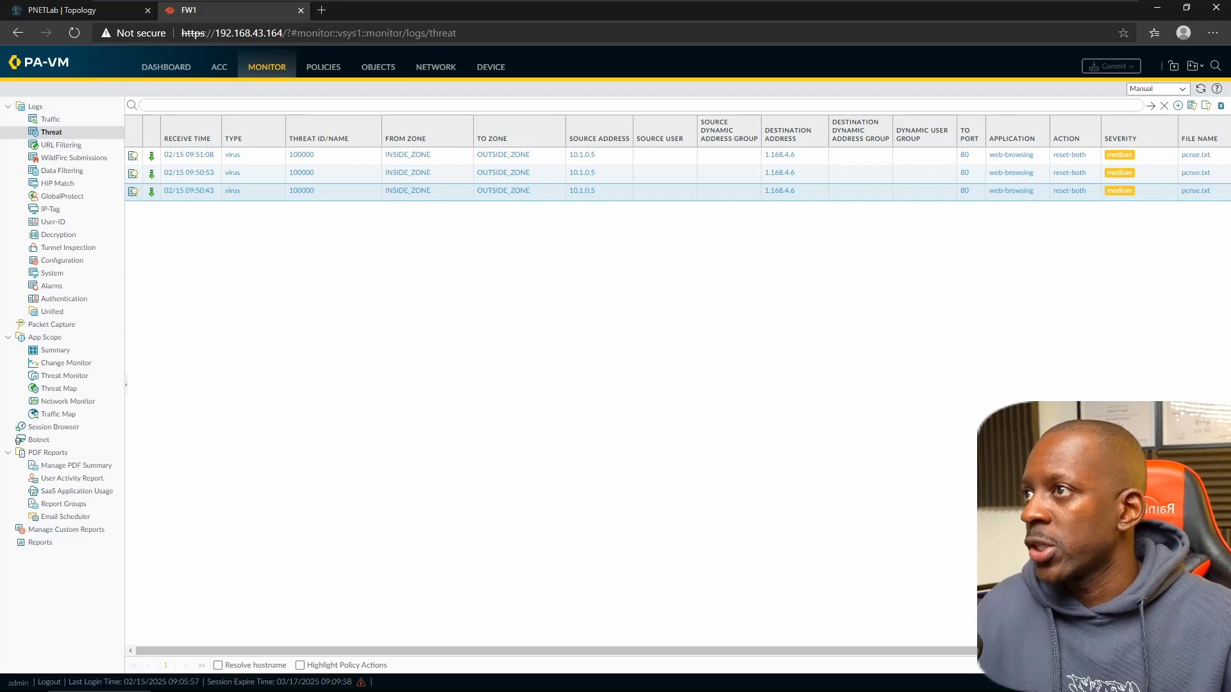
- Set the http signature action in LAB_AV_PROFILE to drop and save the profile
left_click(378, 70)
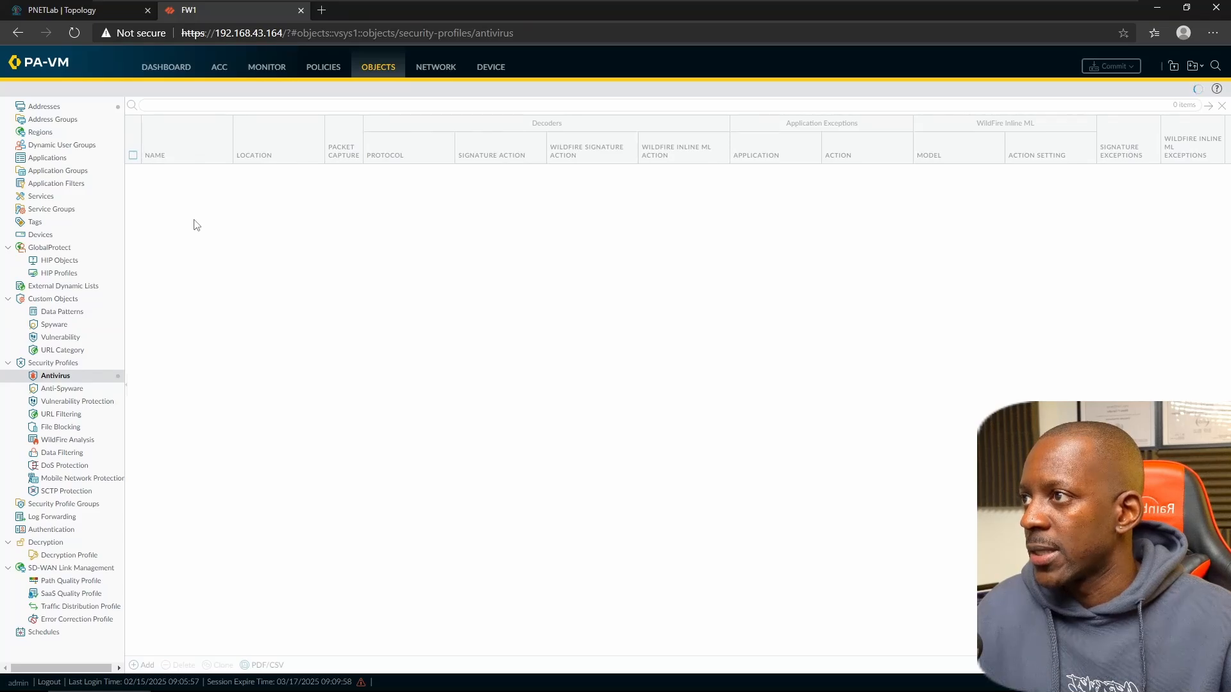
left_click(168, 300)
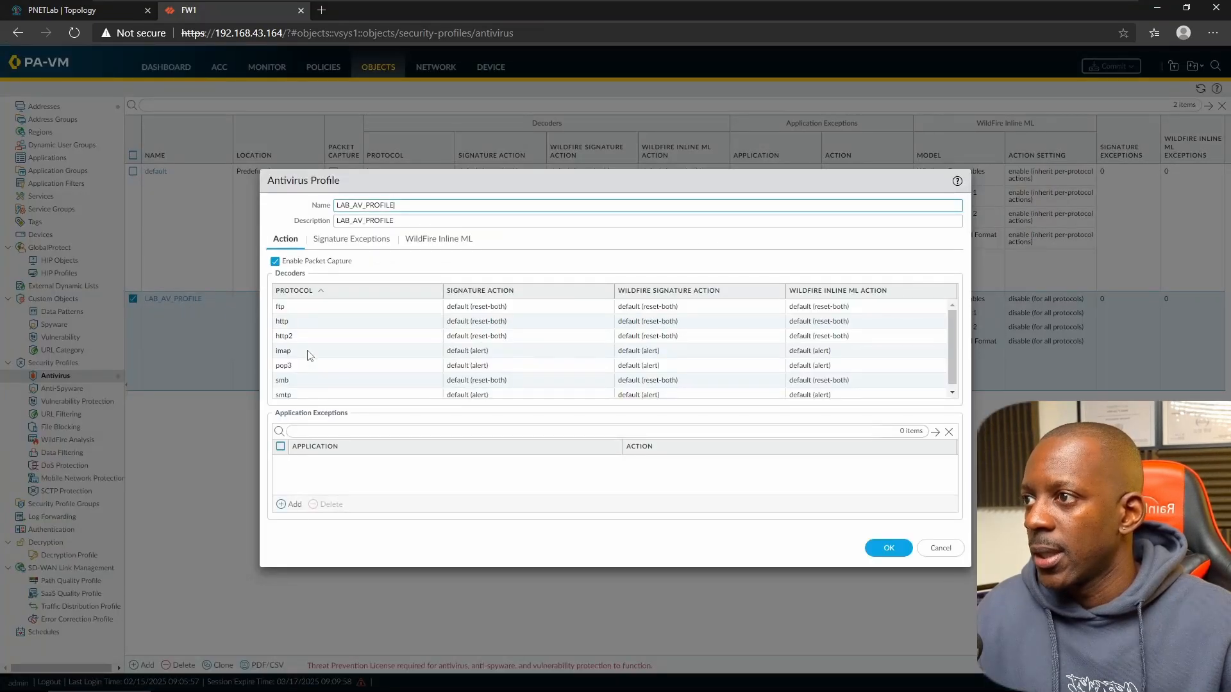
left_click(301, 325)
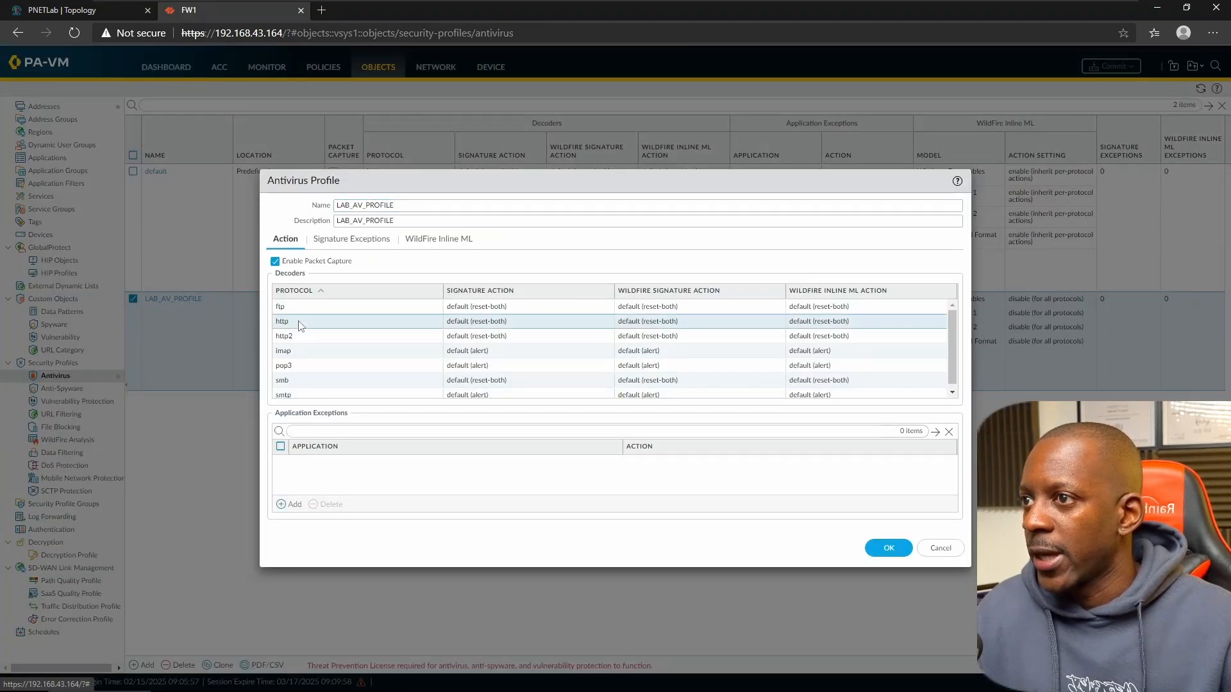
left_click(481, 326)
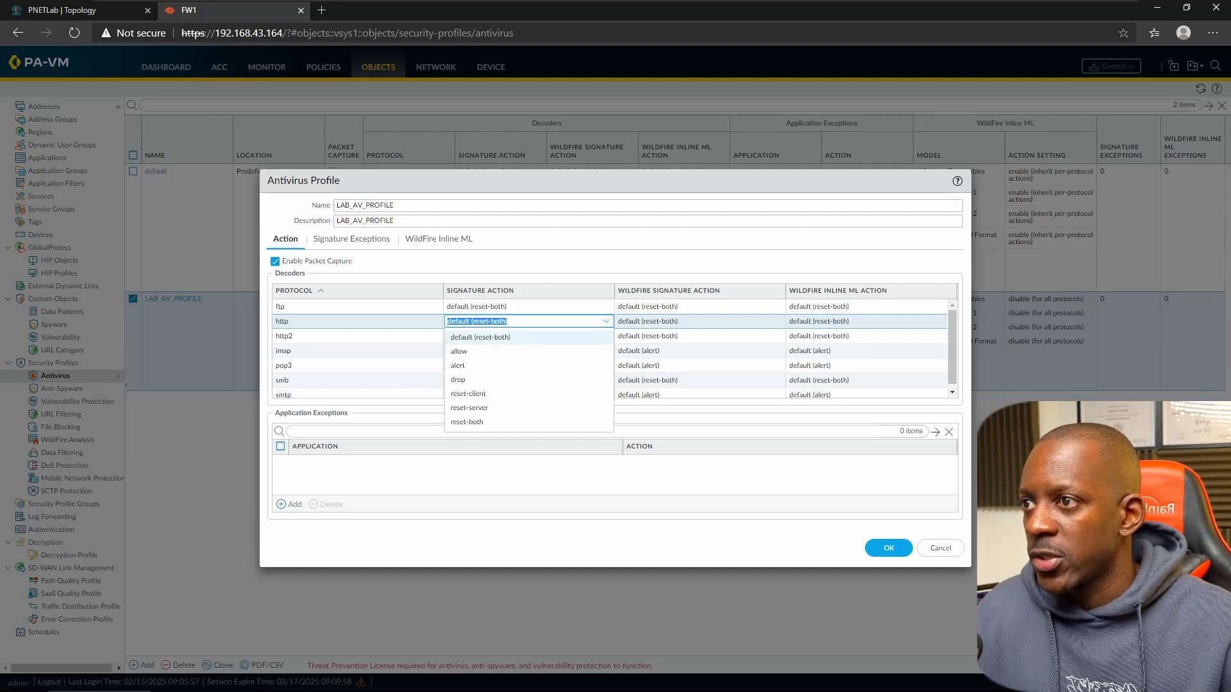
left_click(473, 379)
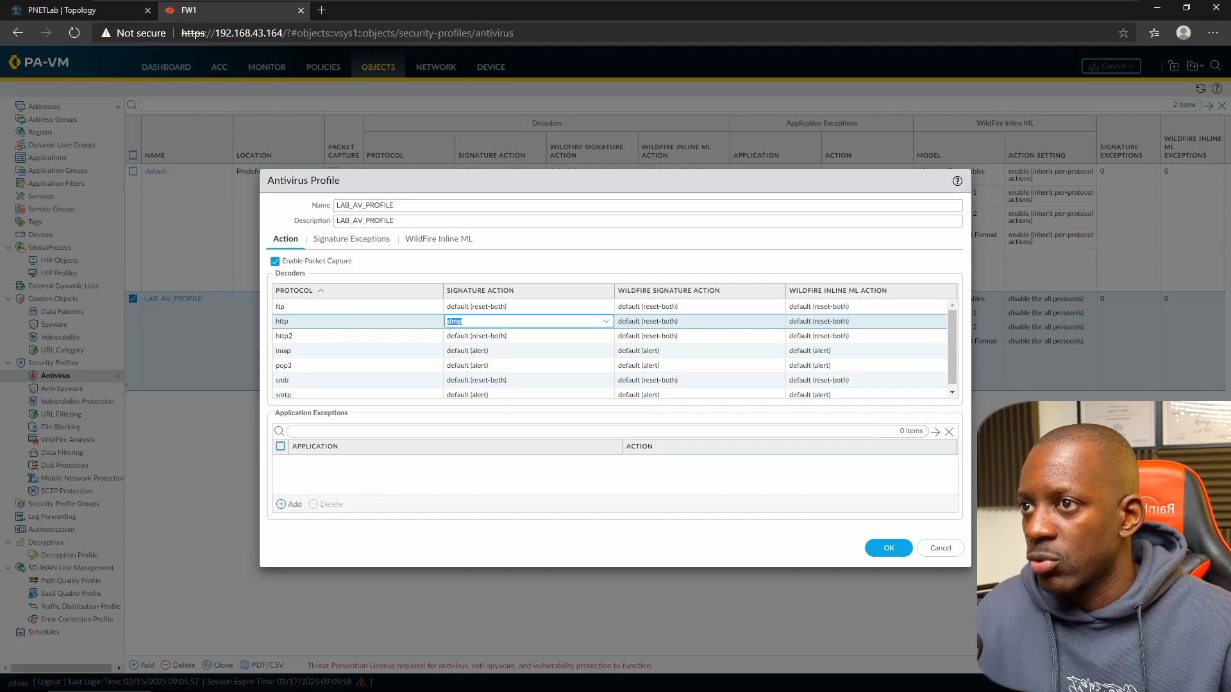
left_click(888, 548)
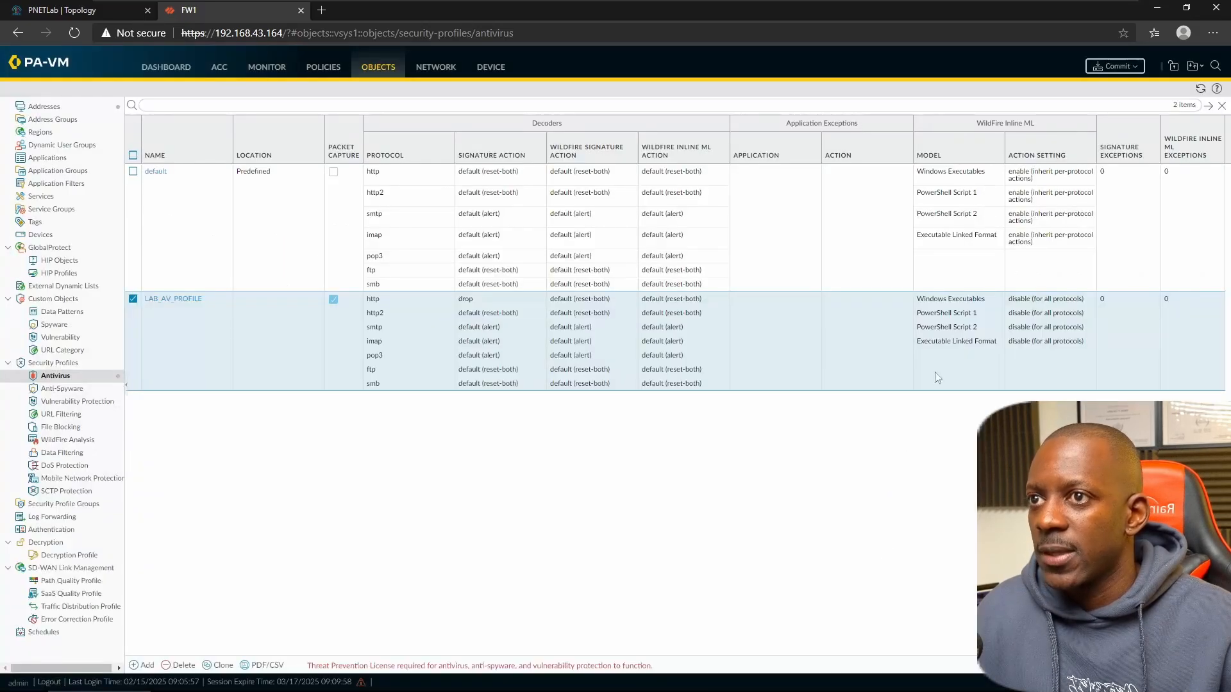
- Commit the configuration to the firewall and dismiss the successful commit report
left_click(1115, 66)
left_click(743, 511)
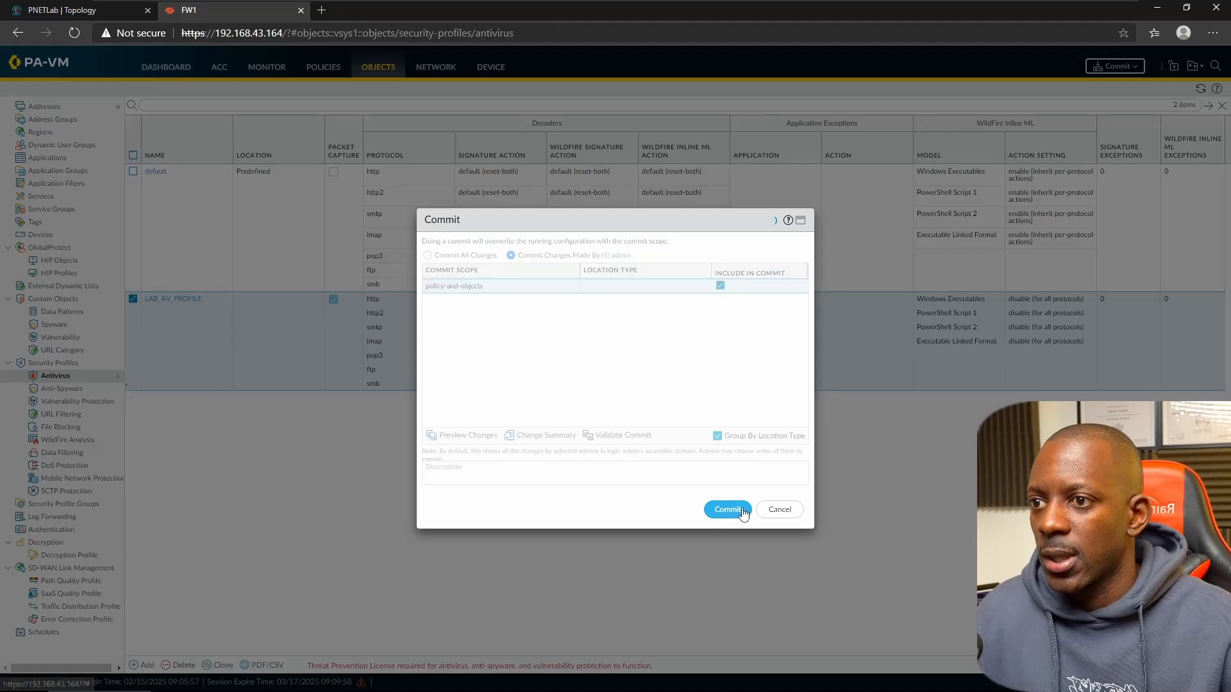
key("alt+Tab")
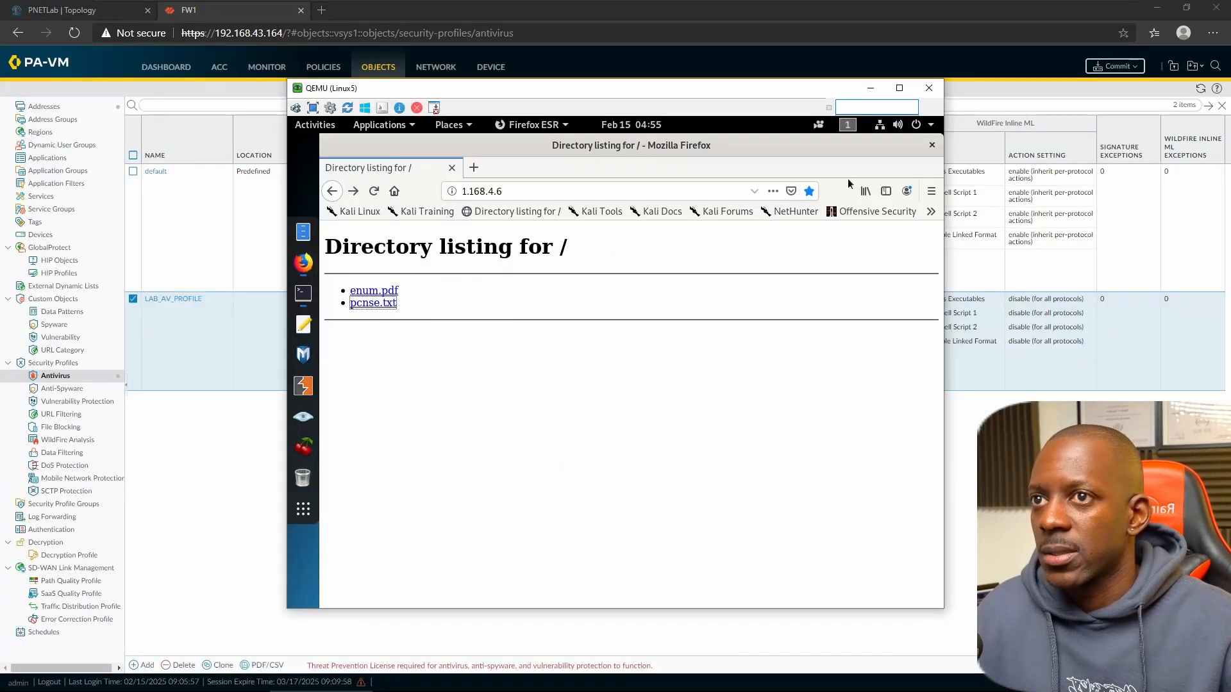
left_click(932, 146)
left_click(198, 481)
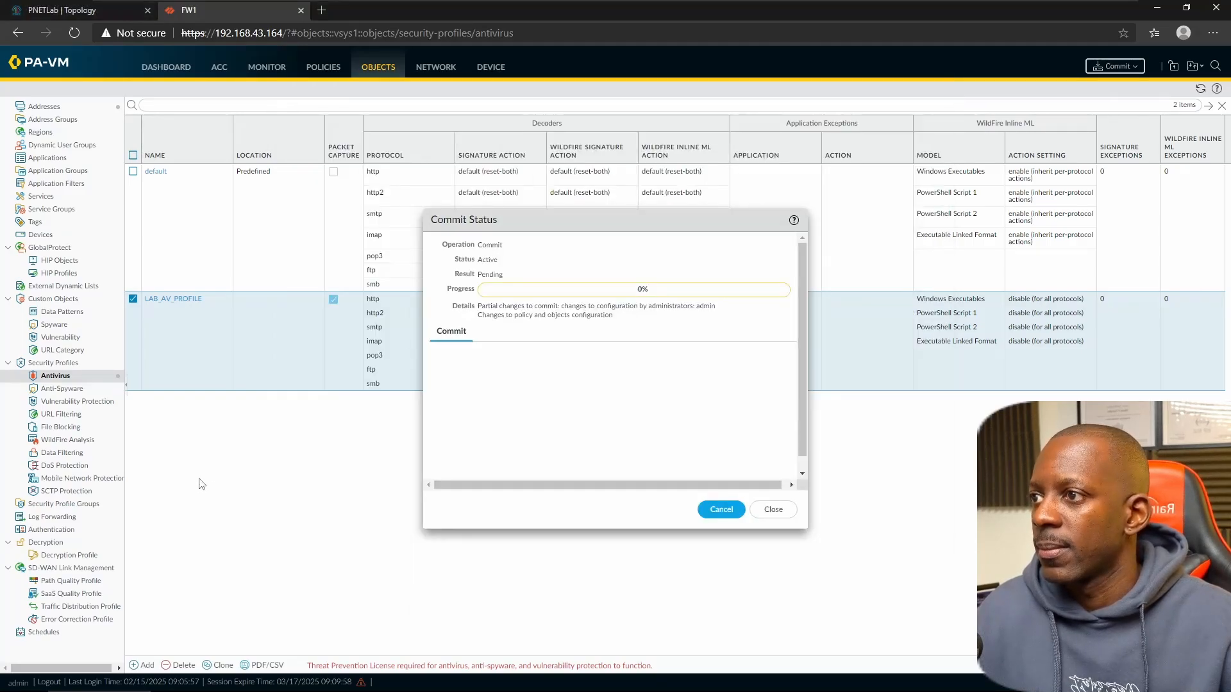
left_click(770, 516)
- Open the 1.168.4.6 web server's directory listing in a new Firefox window
key("alt+Tab")
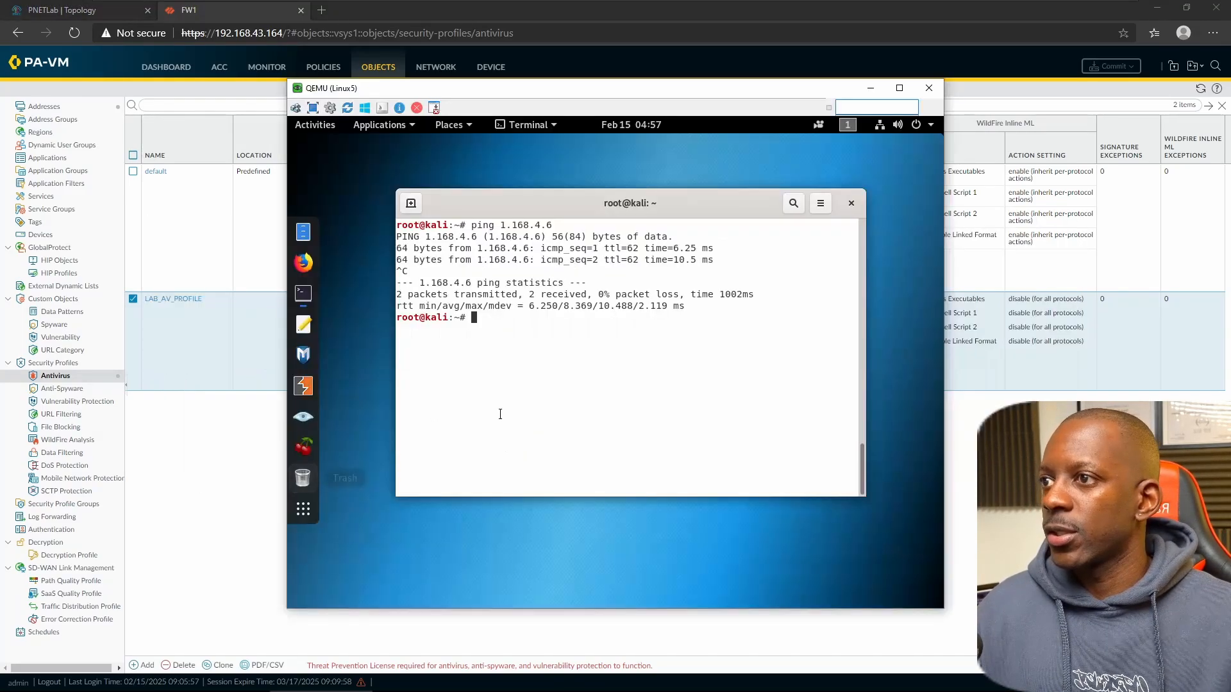
right_click(303, 264)
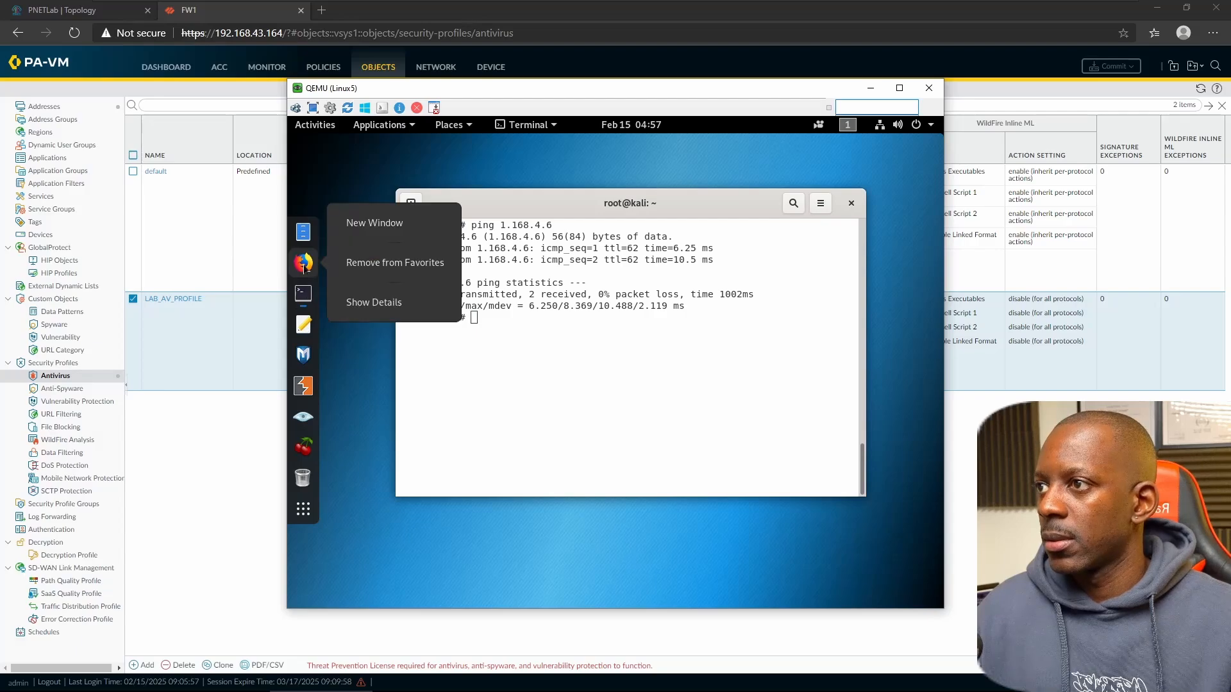
left_click(375, 222)
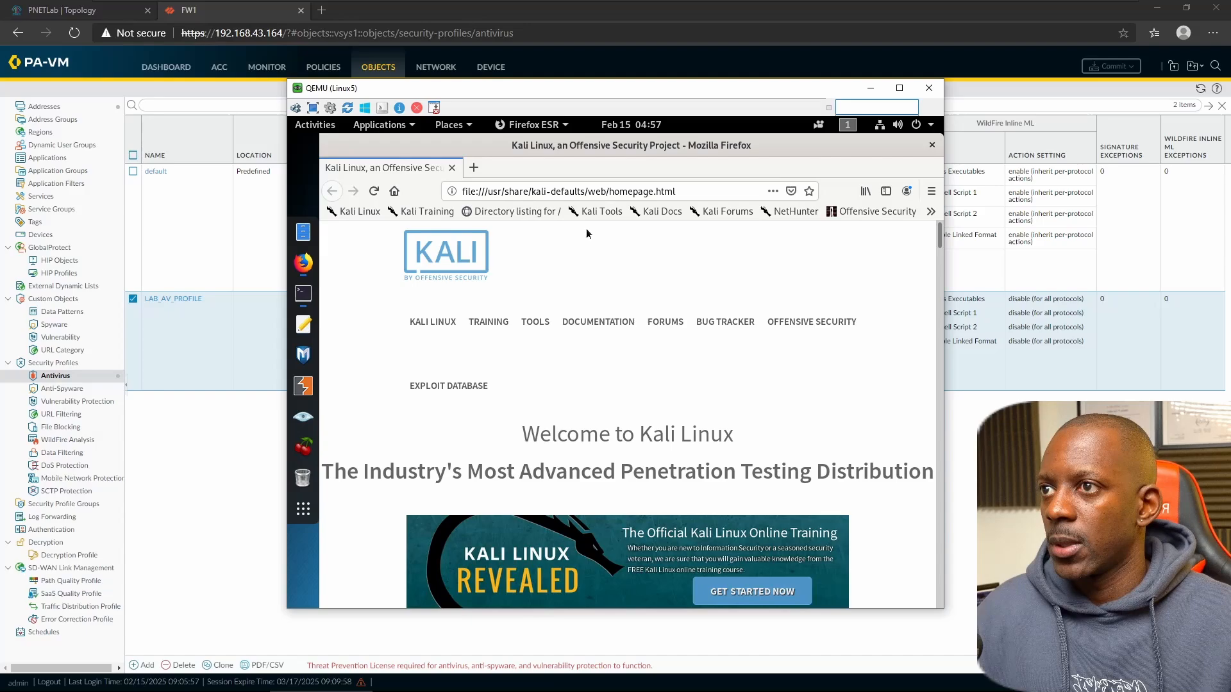
left_click(523, 214)
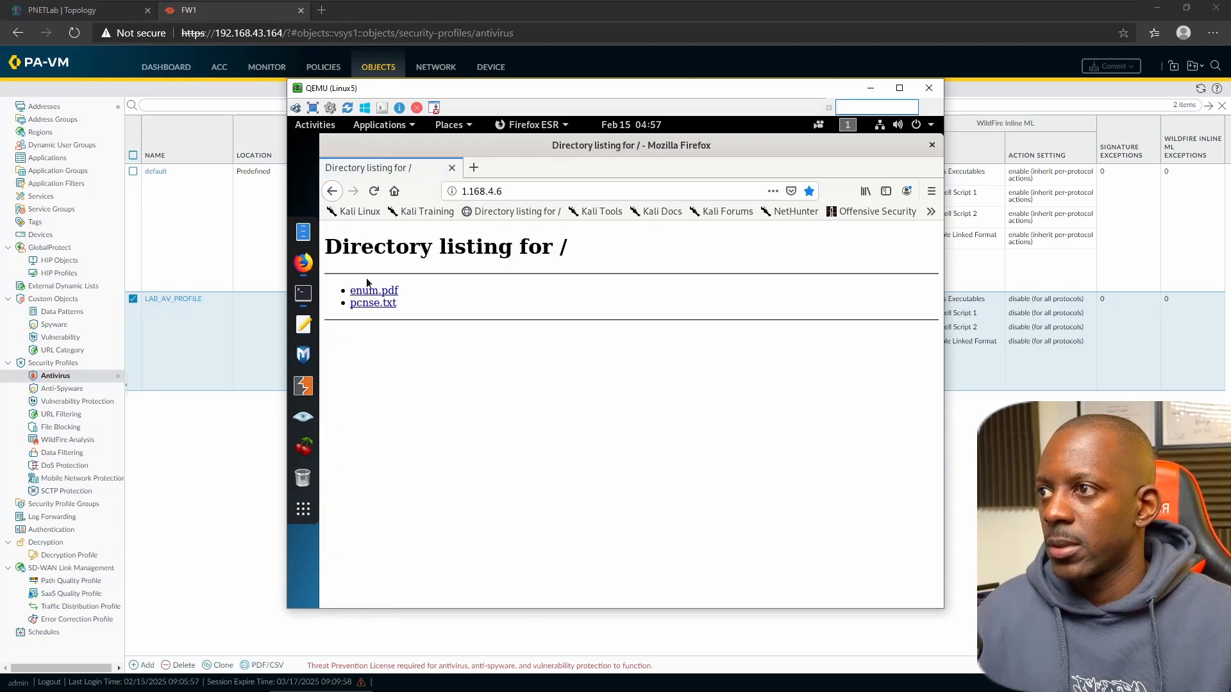
- Download enum.pdf, then go back and request pcnse.txt, which times out
left_click(373, 293)
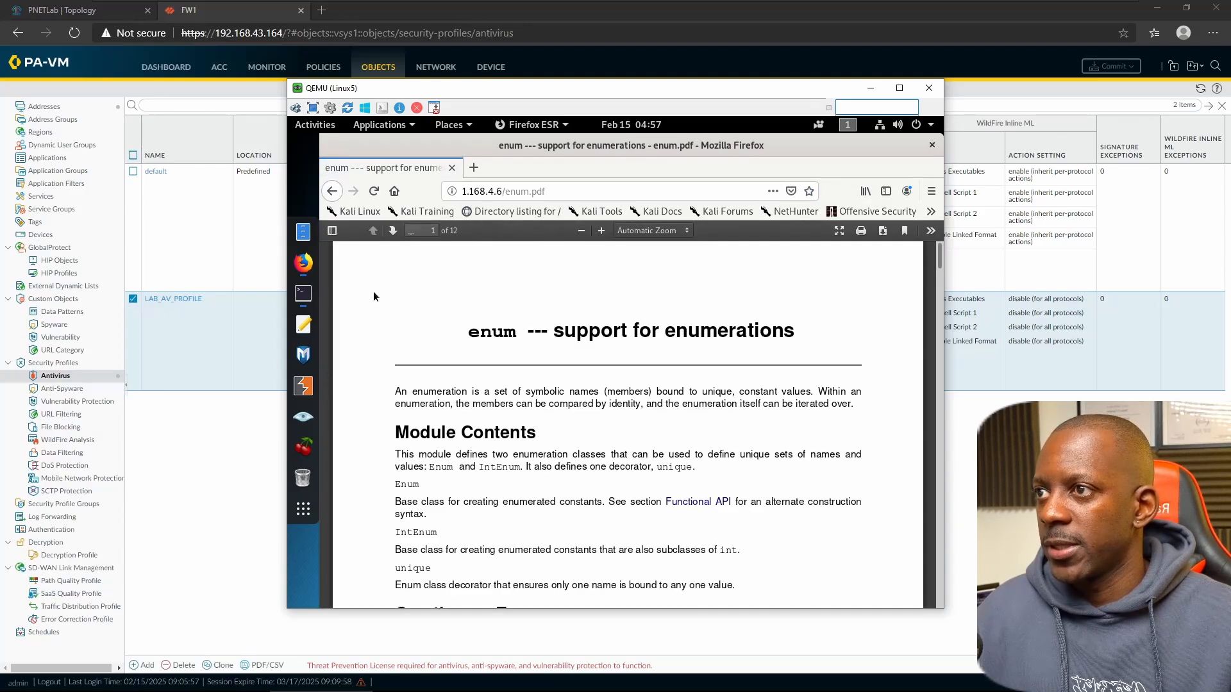
left_click(884, 232)
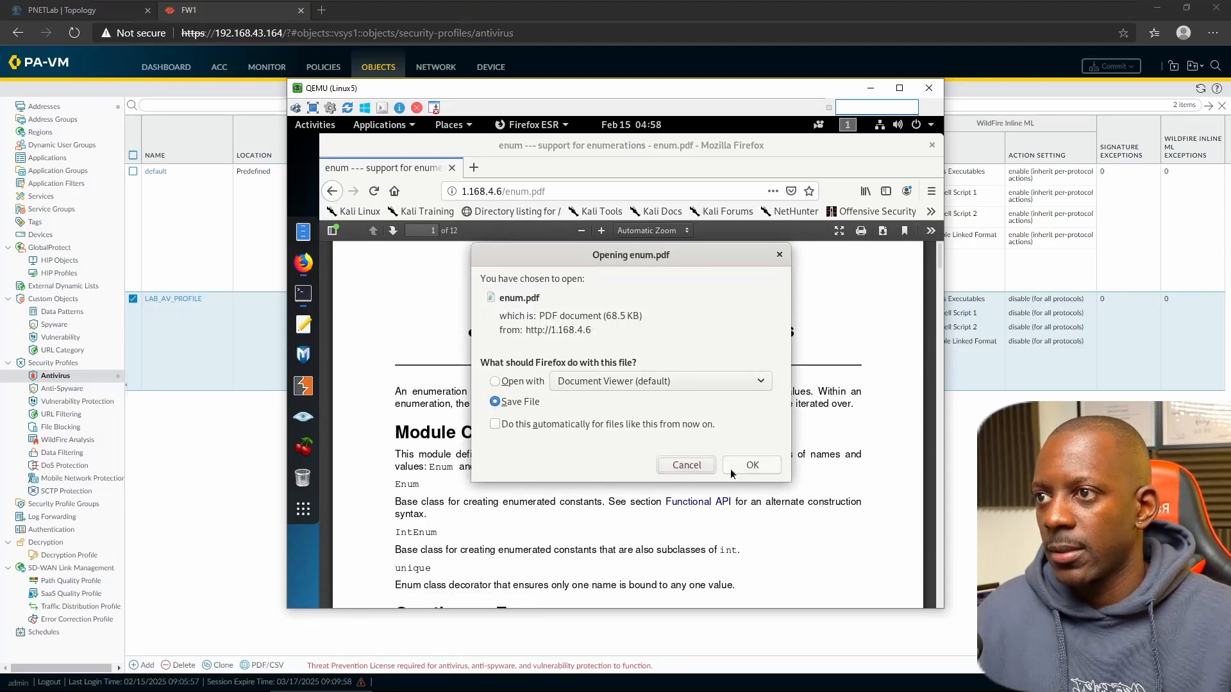
left_click(736, 466)
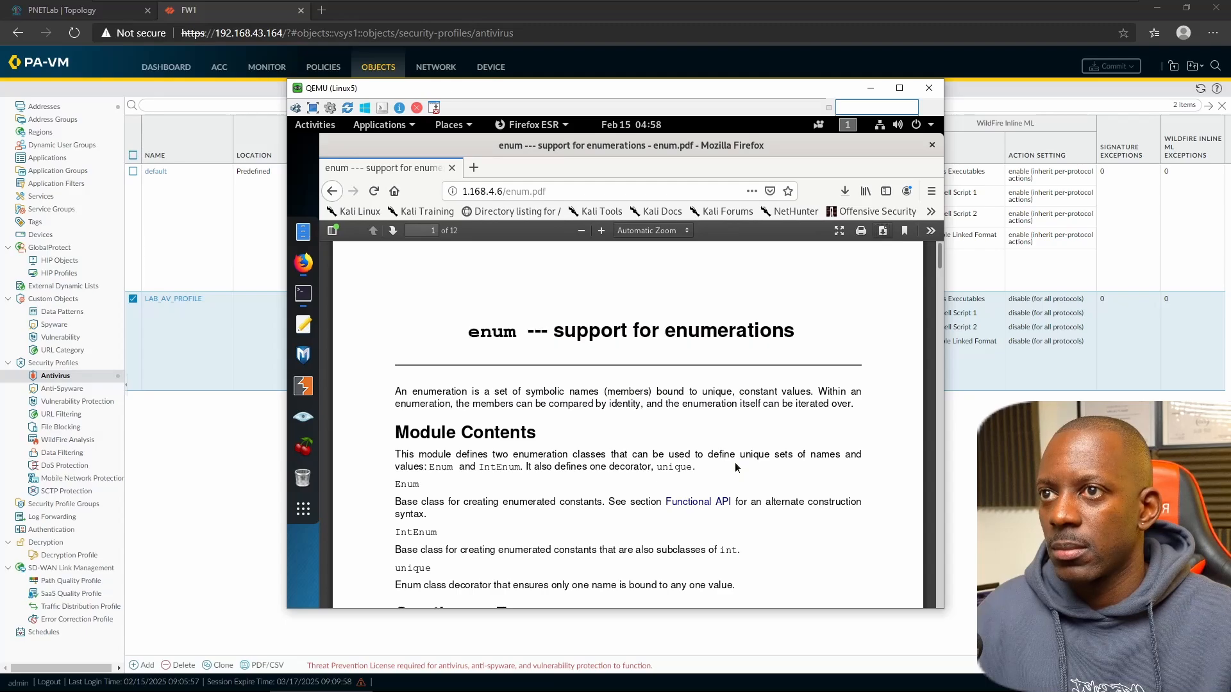
left_click(844, 192)
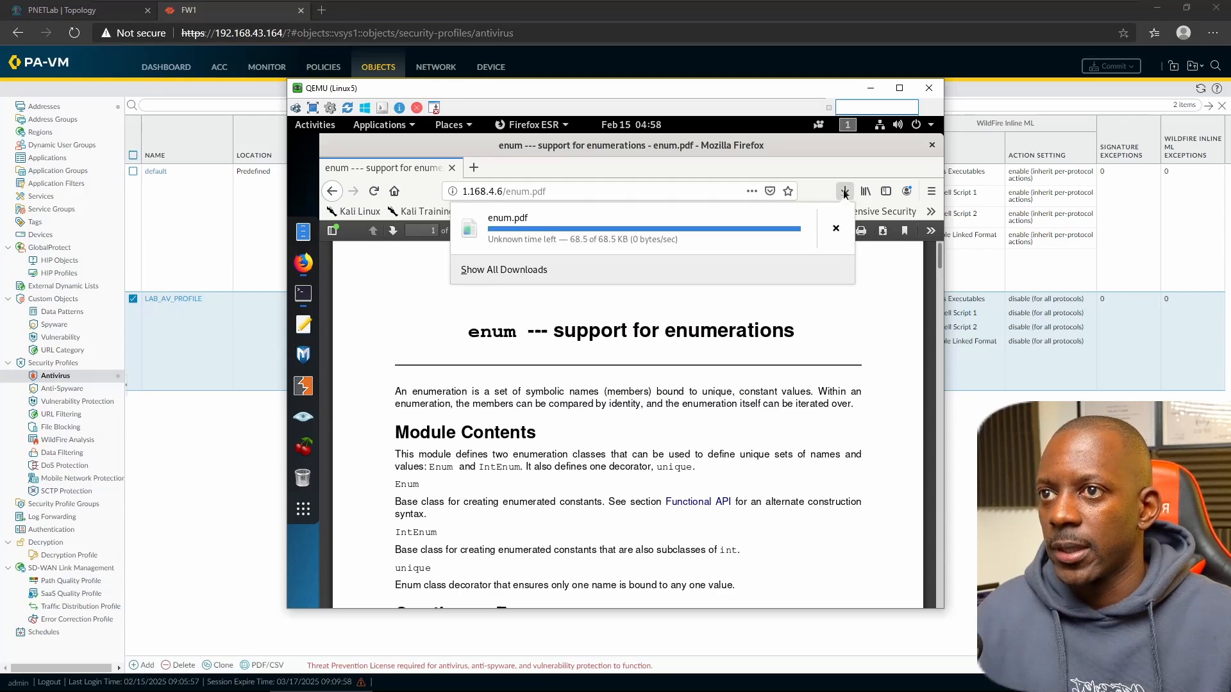
left_click(678, 316)
left_click(330, 192)
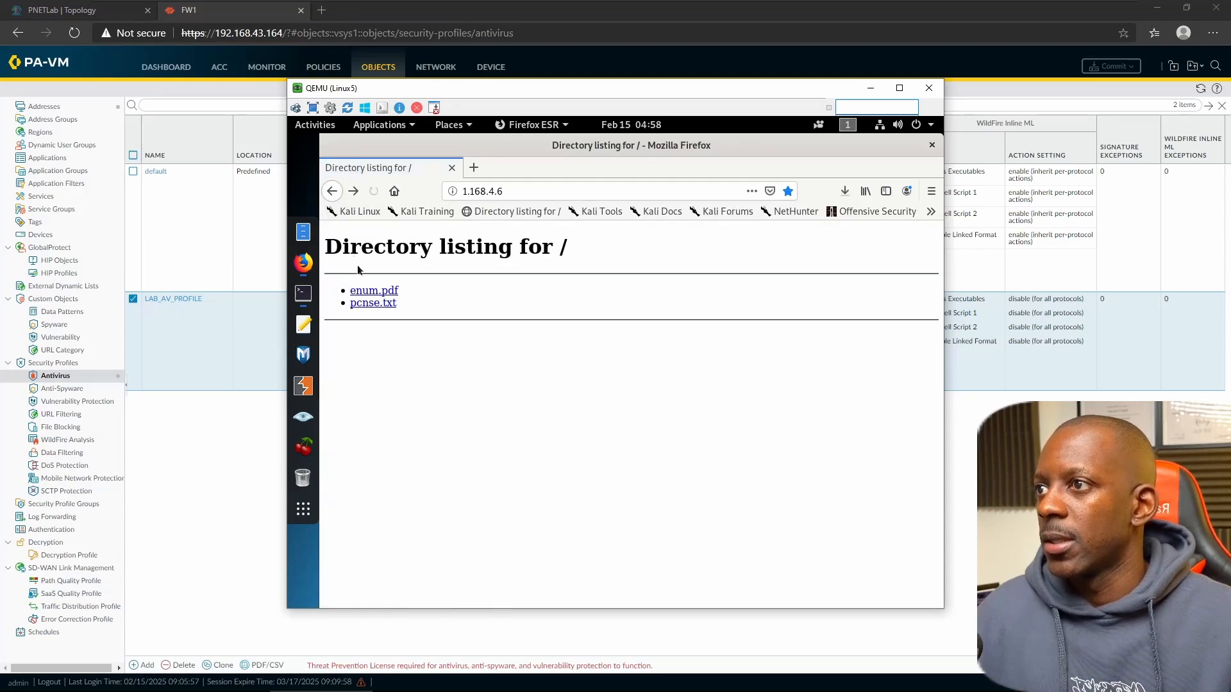
left_click(375, 303)
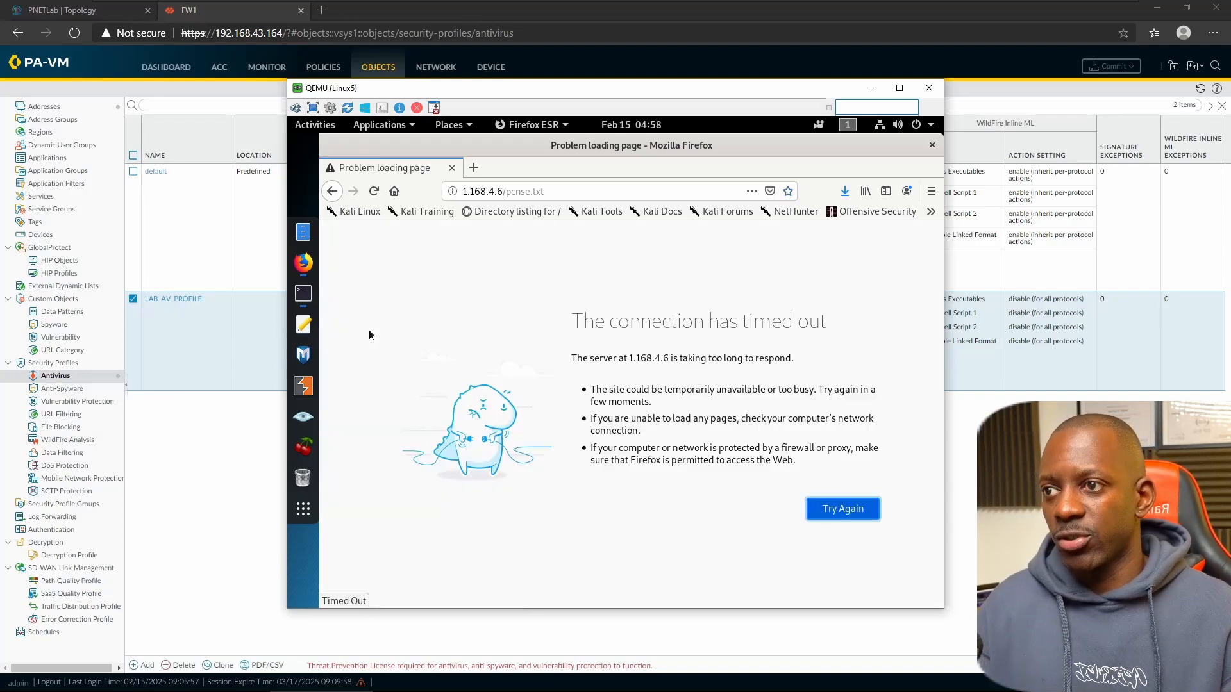
- Check the Threat log for the new pcnse.txt entry with action drop, then return to PNETLab
left_click(251, 485)
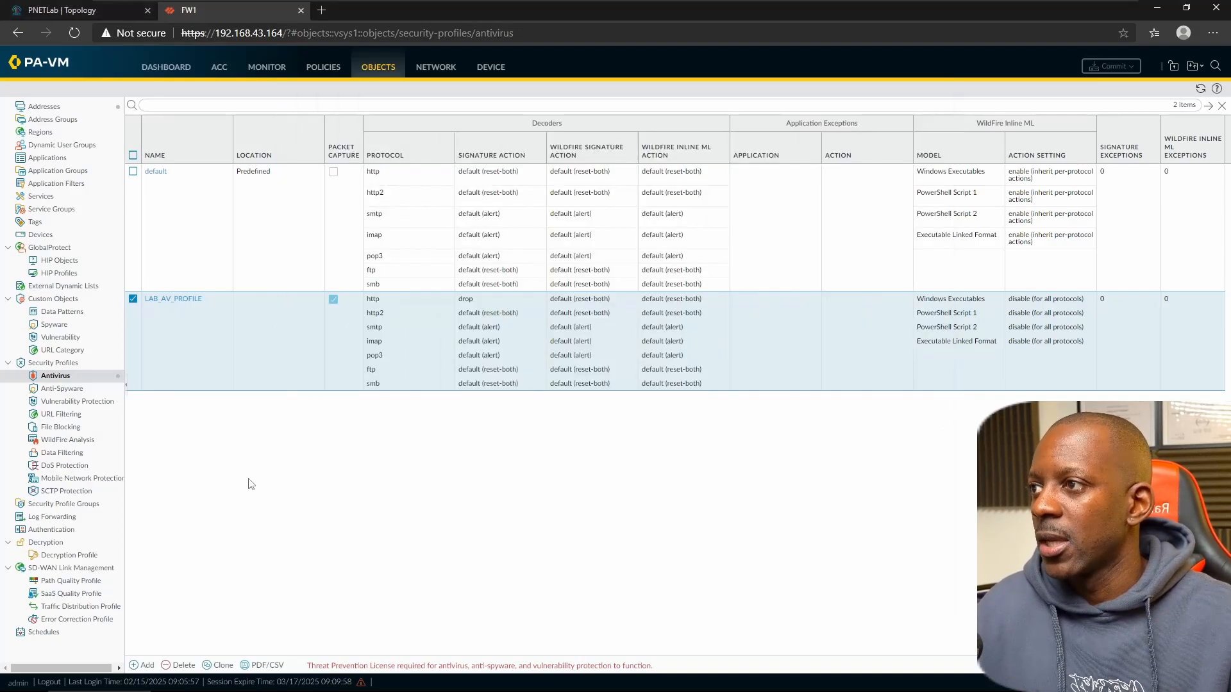
left_click(268, 71)
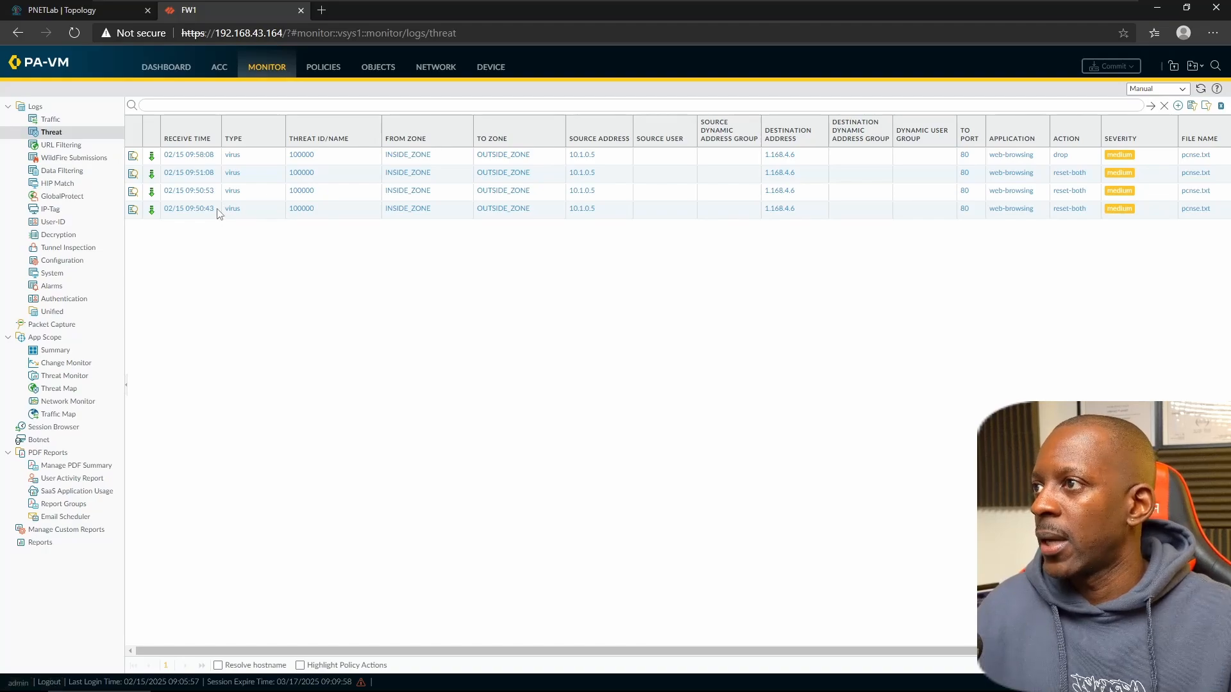
left_click(90, 11)
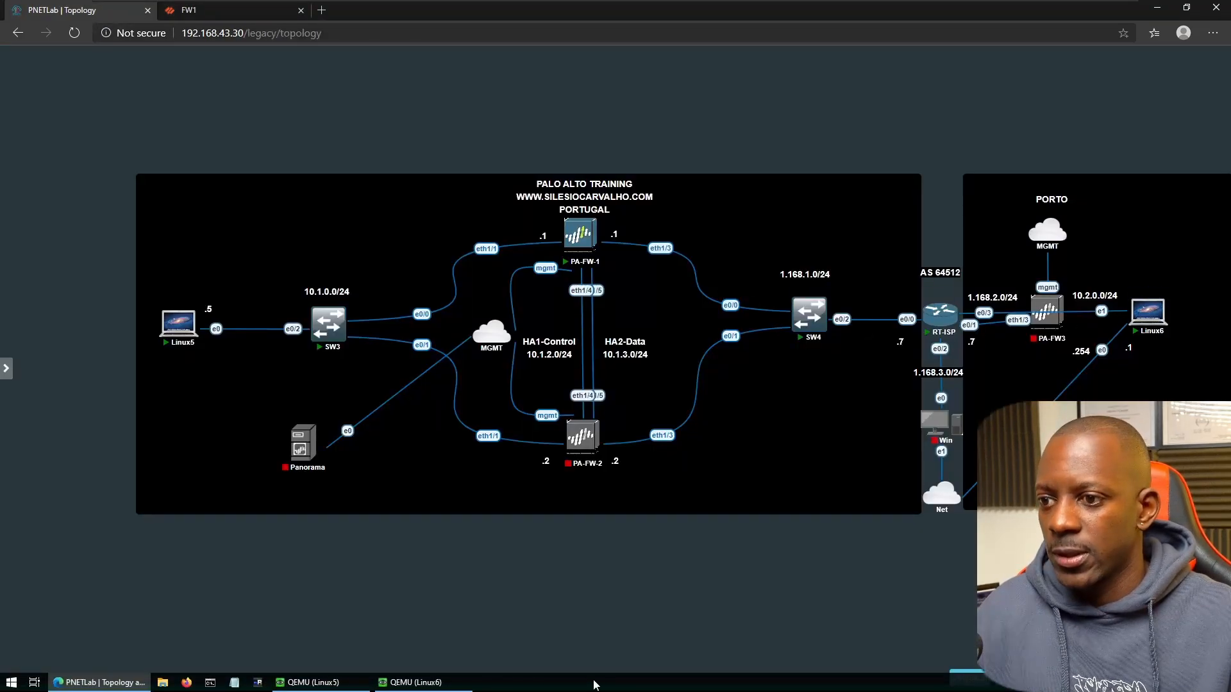
- Unlock the Linux6 root session with its password and stop the HTTP server with Ctrl+C
left_click(416, 683)
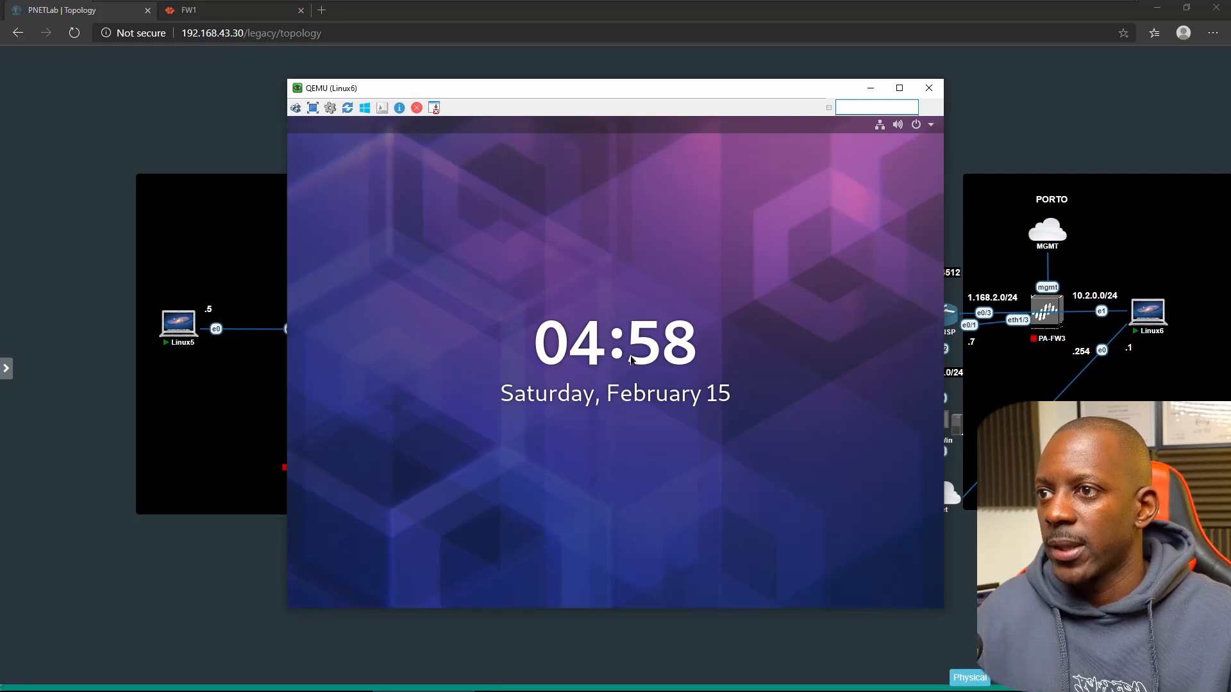
left_click(630, 359)
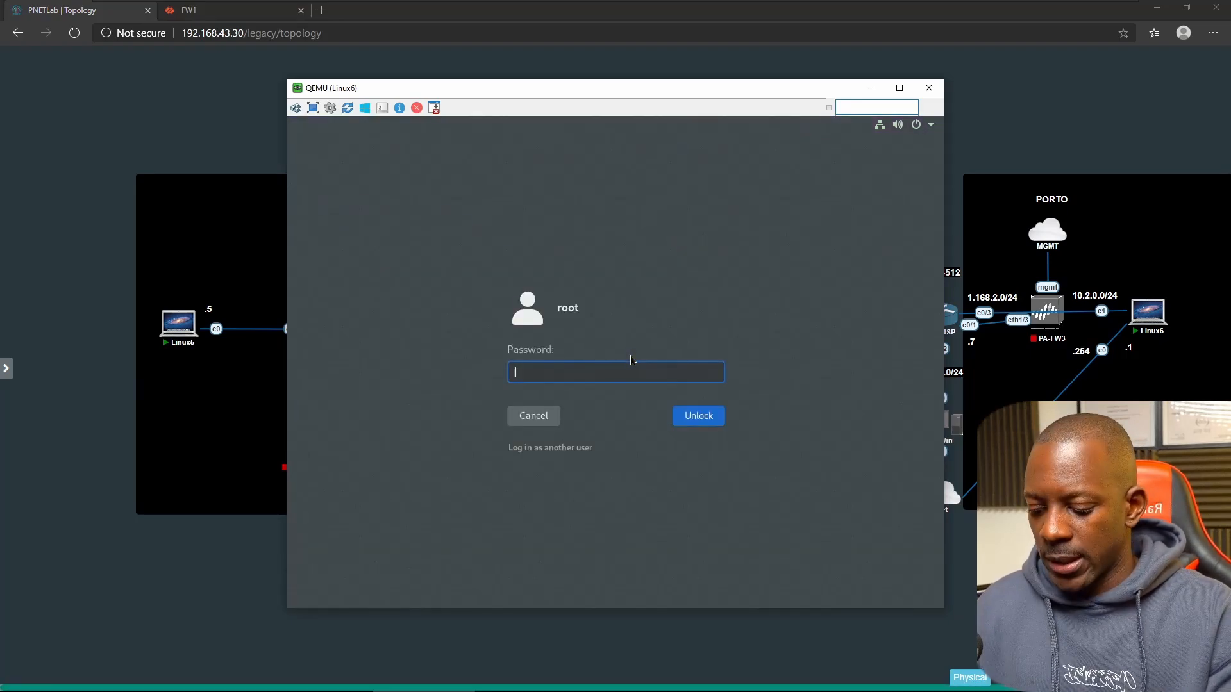
type("••••")
key("Return")
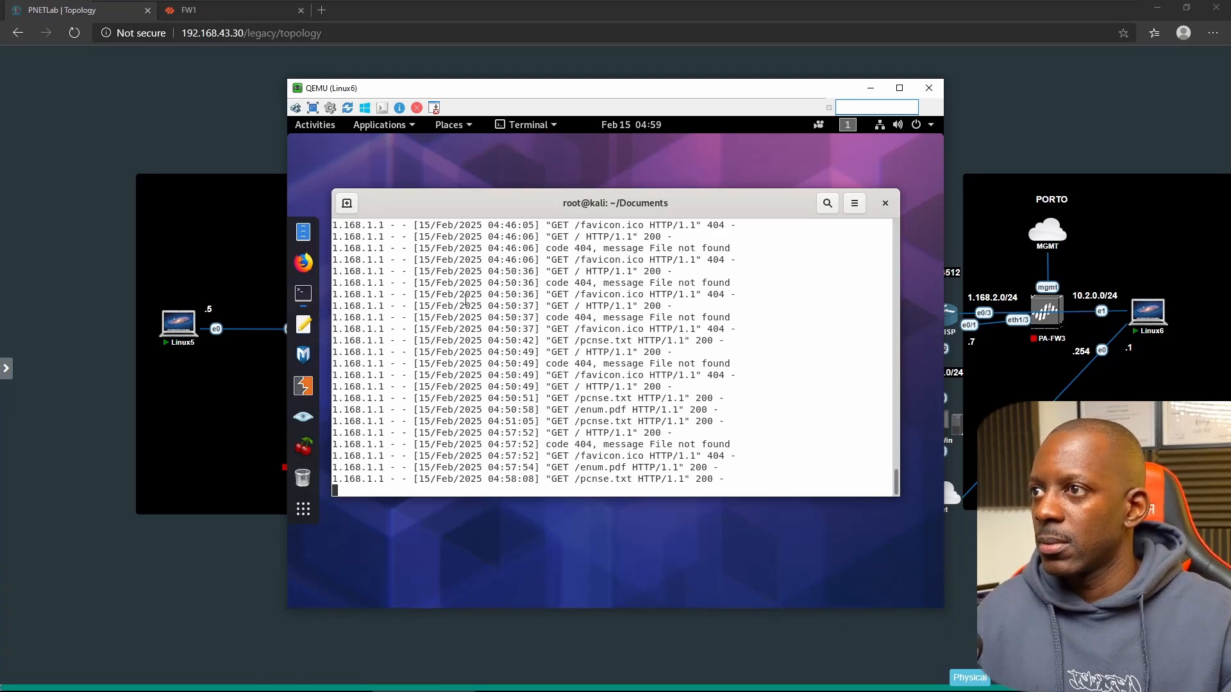
key("ctrl+c")
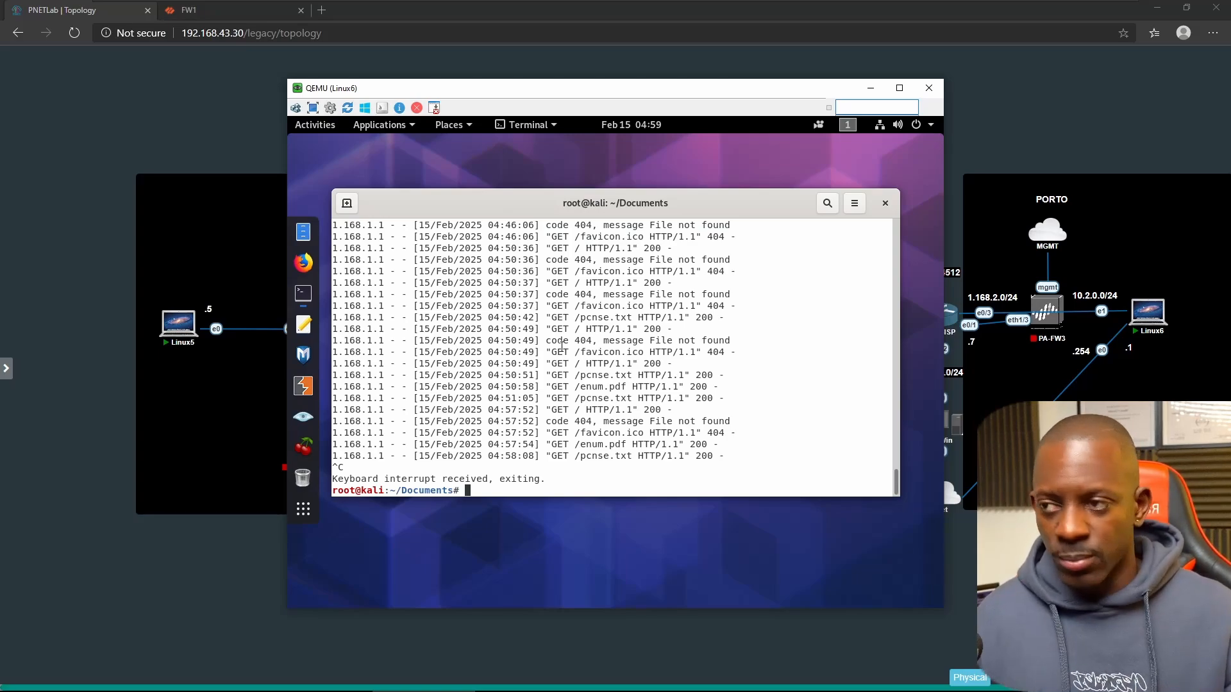
- Run nmap -v -Pn -n 1.168.1.5 and highlight the open ports 80 and 111 in the output
type("nmpa")
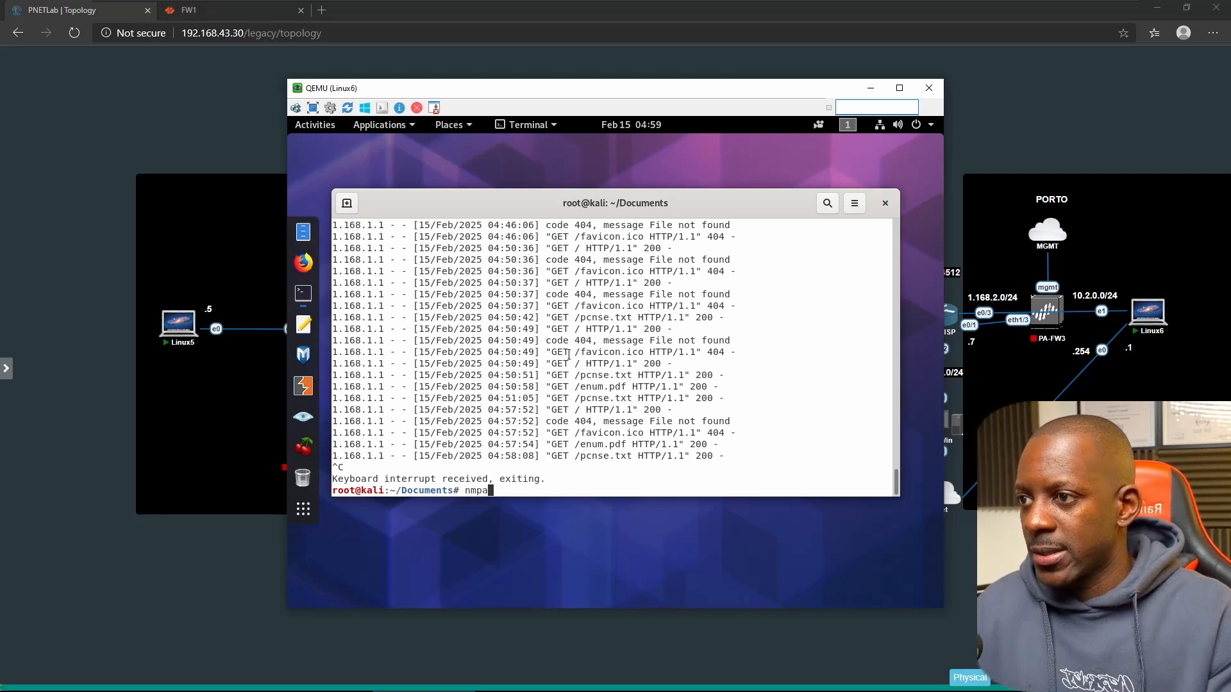
key("BackSpace")
key("BackSpace")
type("ap ")
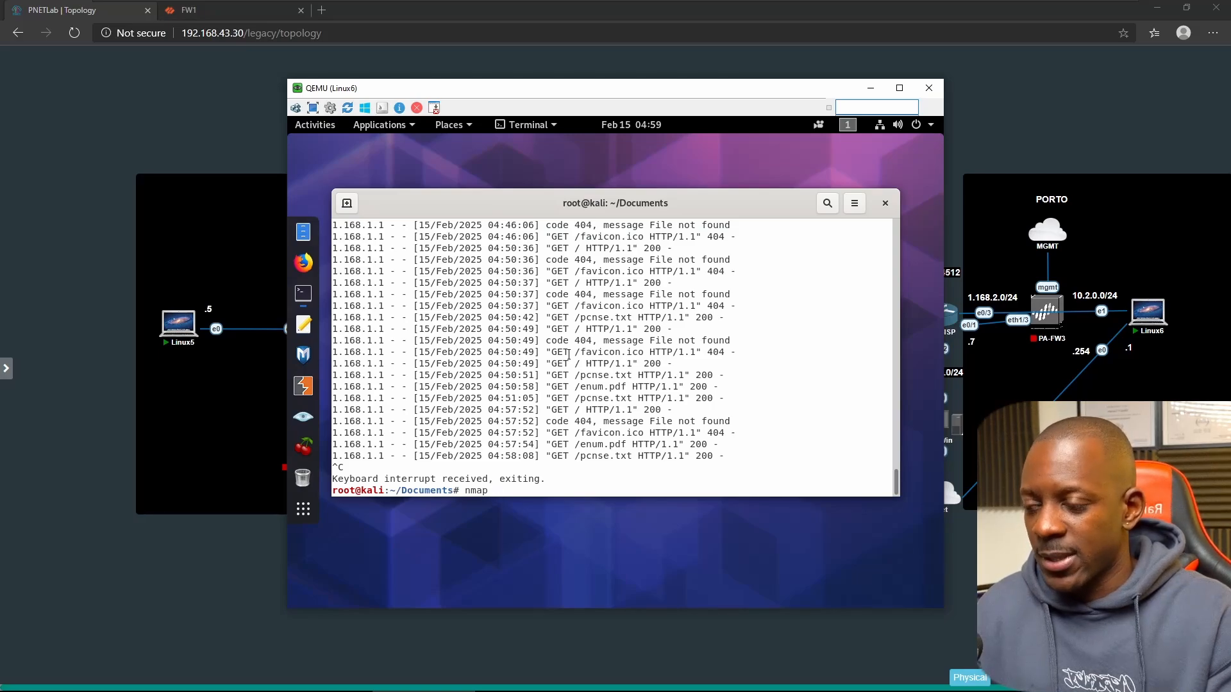
type("-v ")
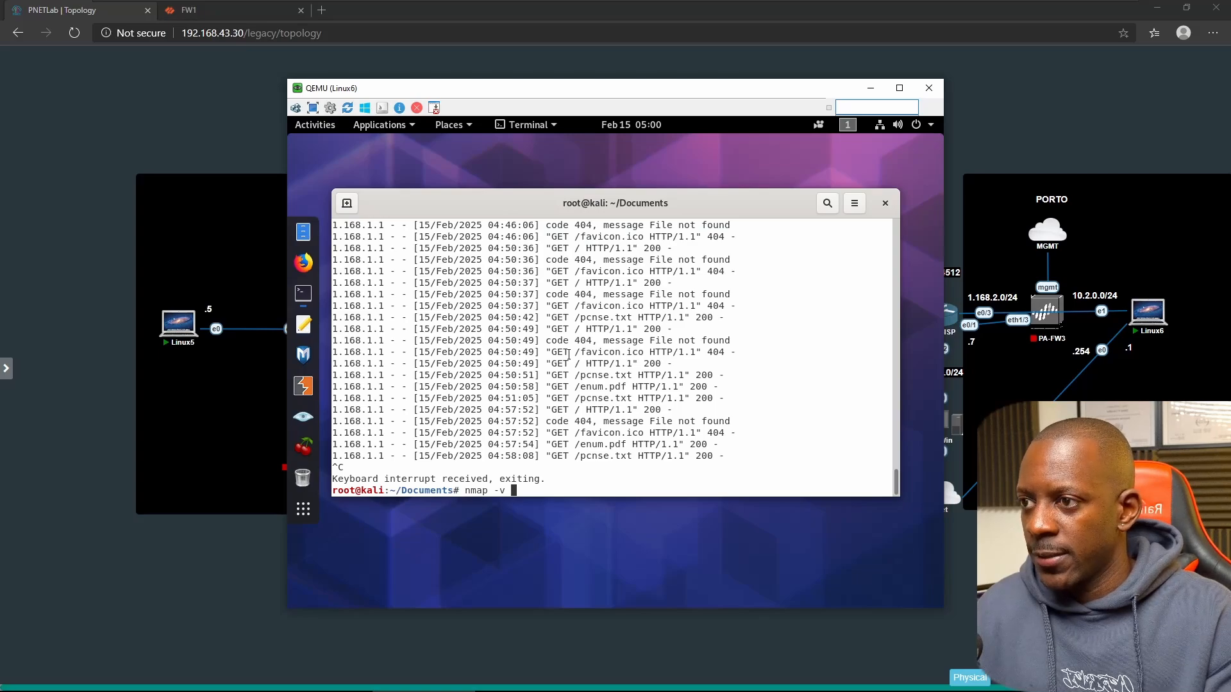
type("-")
type("P")
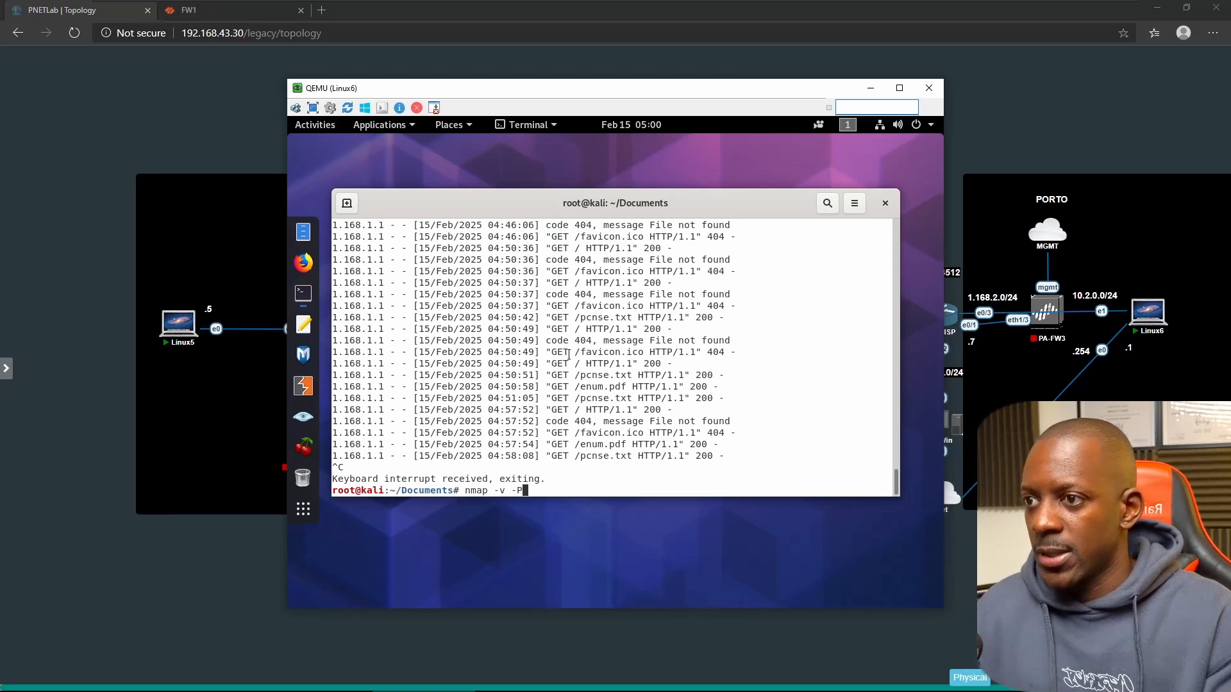
type("n -n 10.")
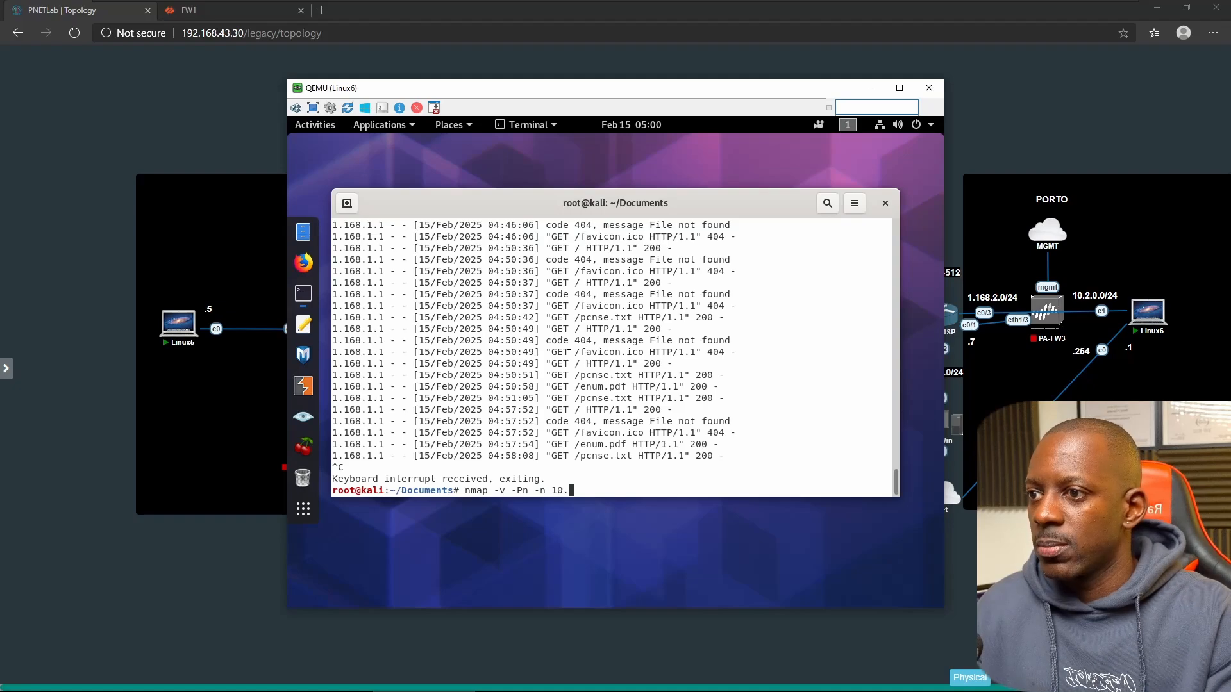
key("BackSpace")
key("BackSpace")
type(".168.")
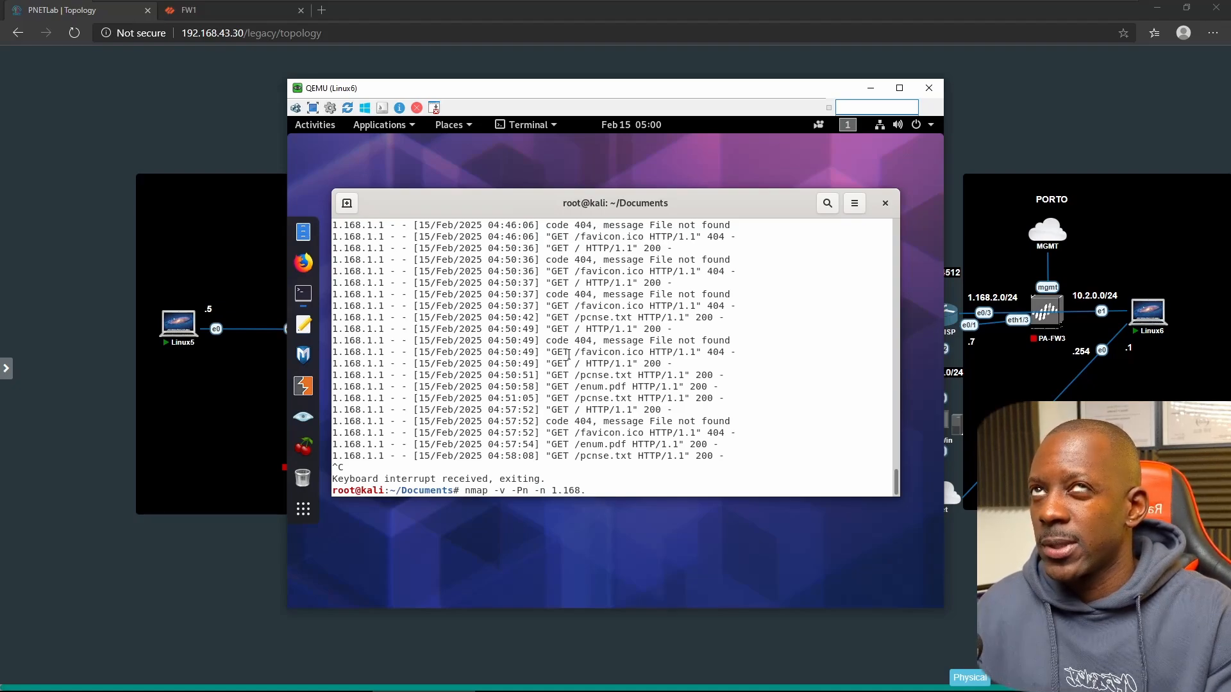
type("1.5")
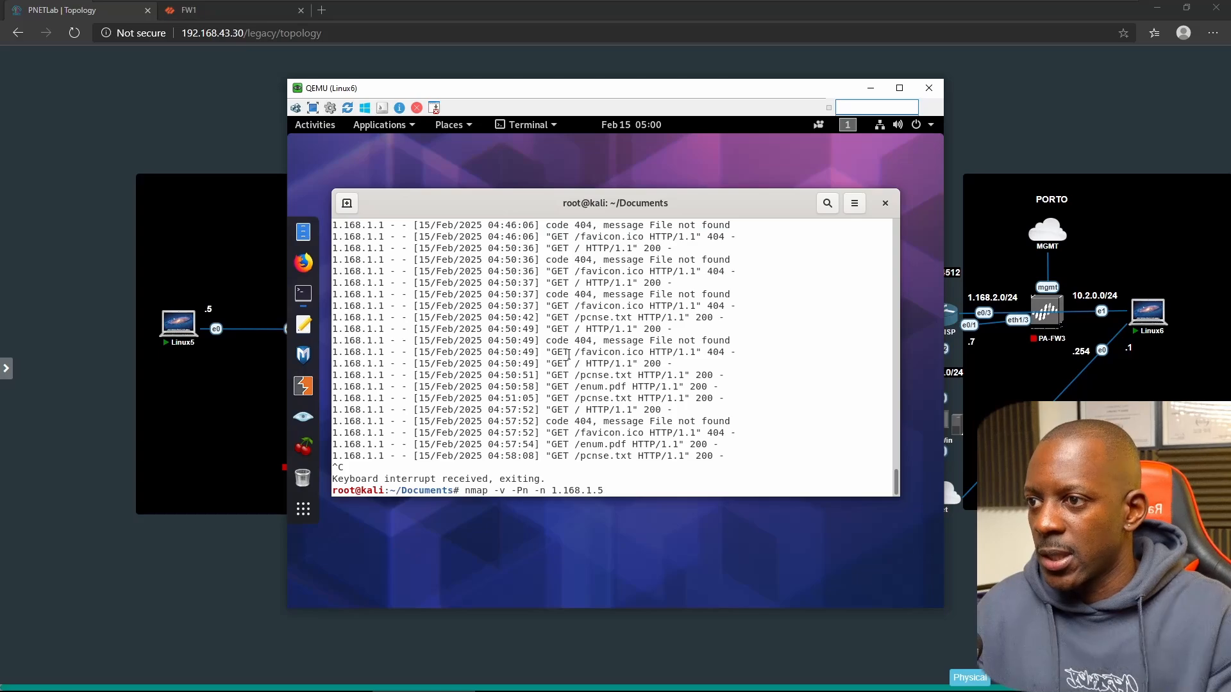
key("Return")
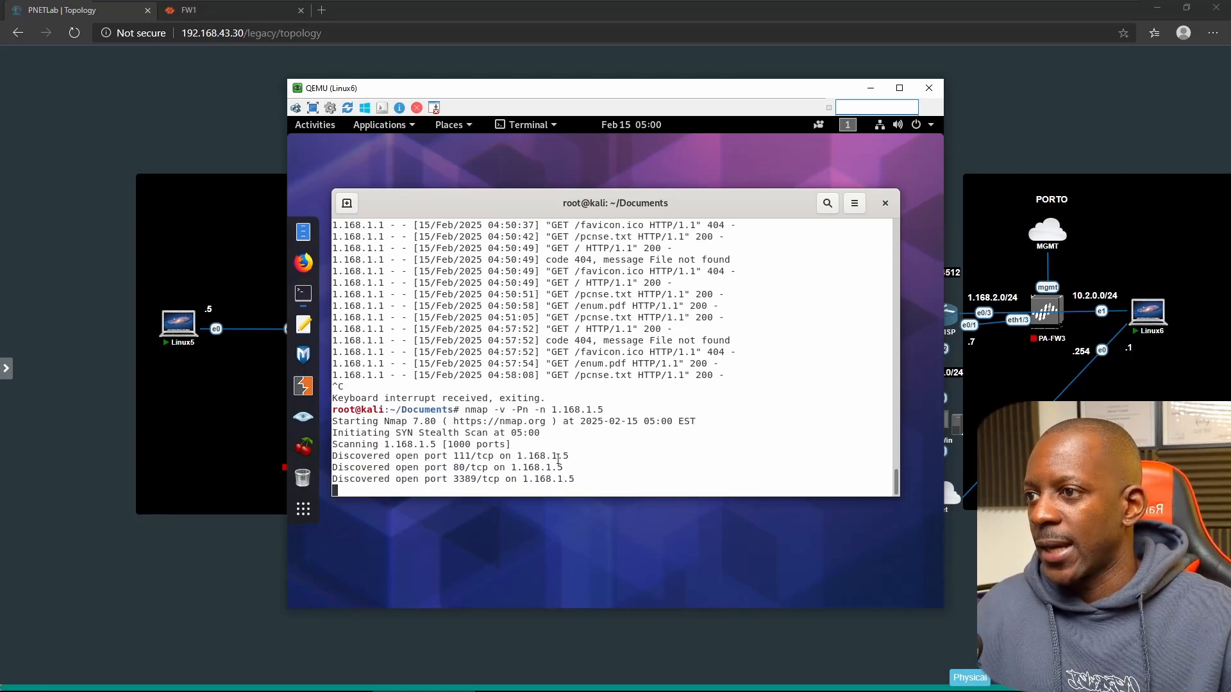
left_click_drag(391, 444, 426, 441)
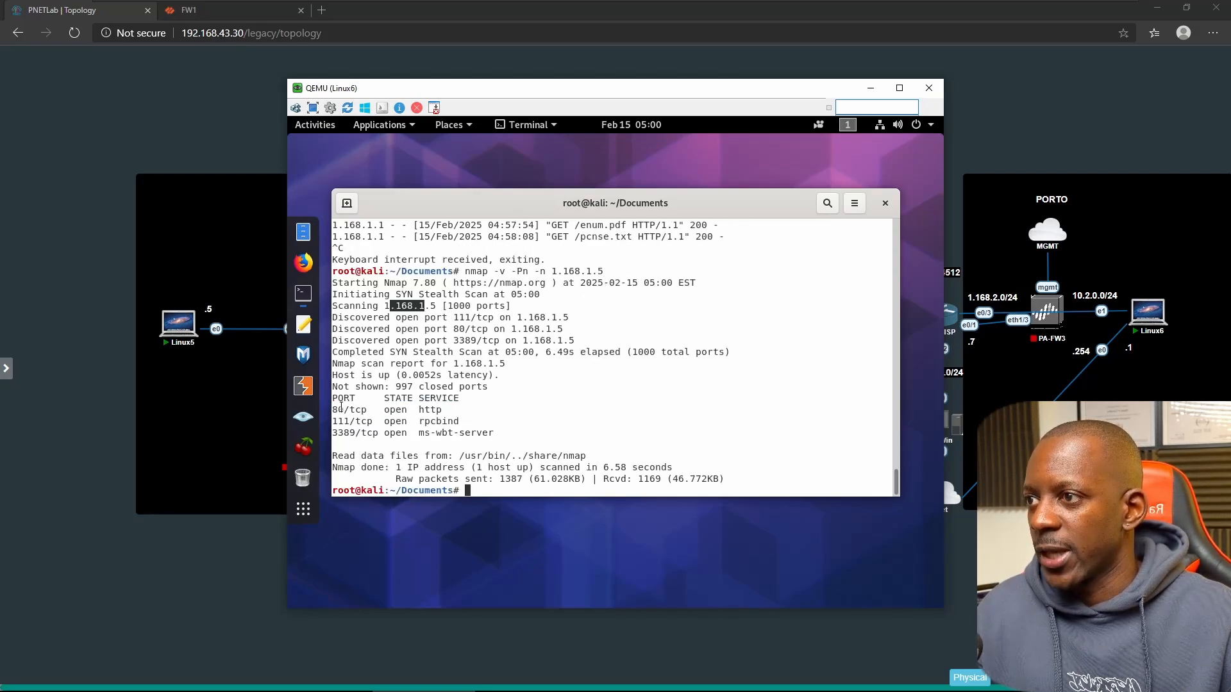
left_click_drag(337, 409, 443, 407)
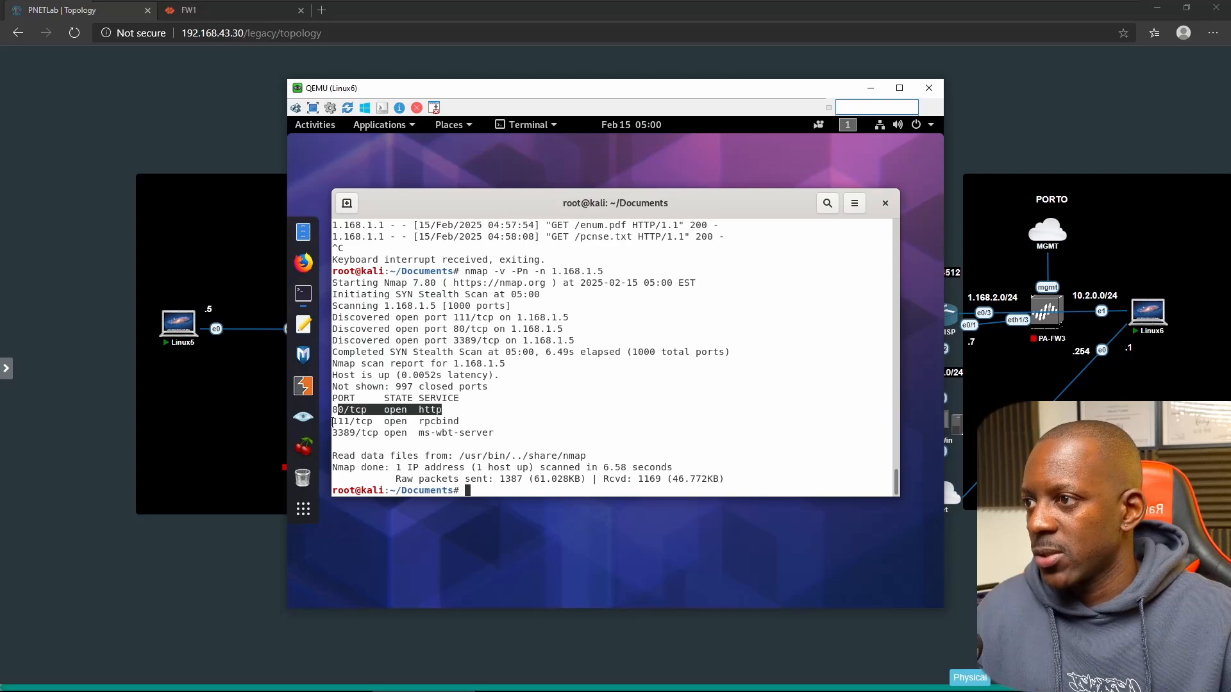
left_click_drag(334, 422, 345, 421)
left_click_drag(352, 421, 385, 422)
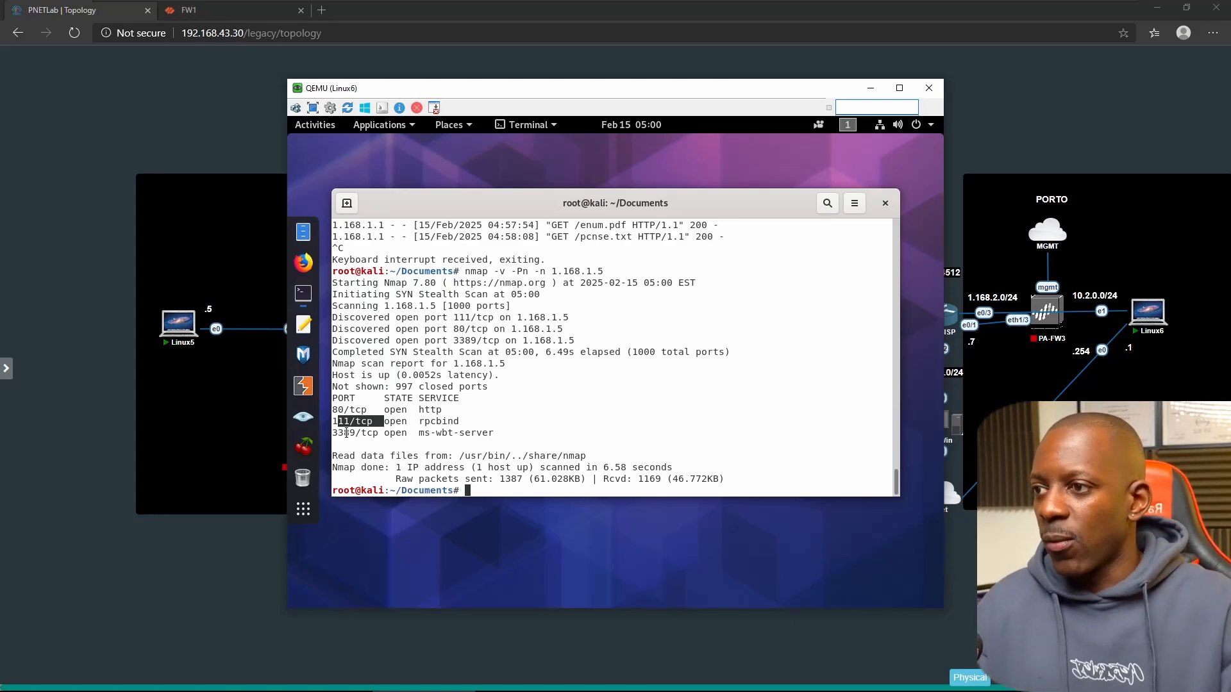
- Rerun the scan with -A for an aggressive scan, then bring up the firewall's threat log
key("Up")
type("-A")
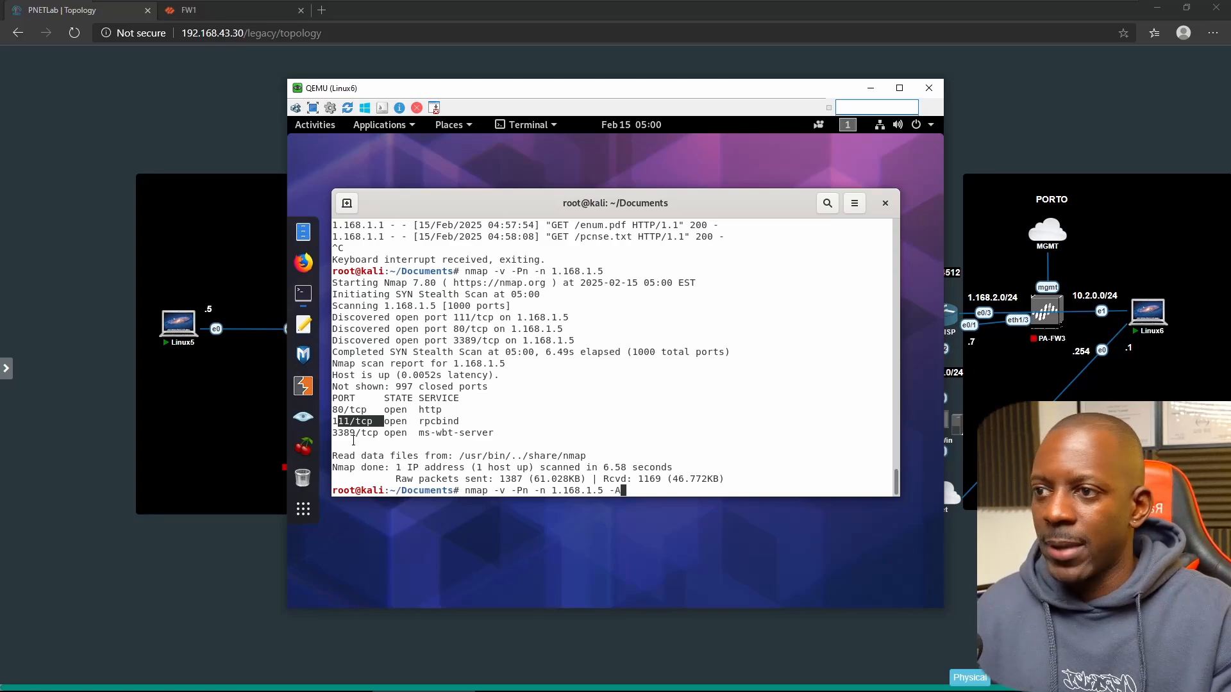
key("Return")
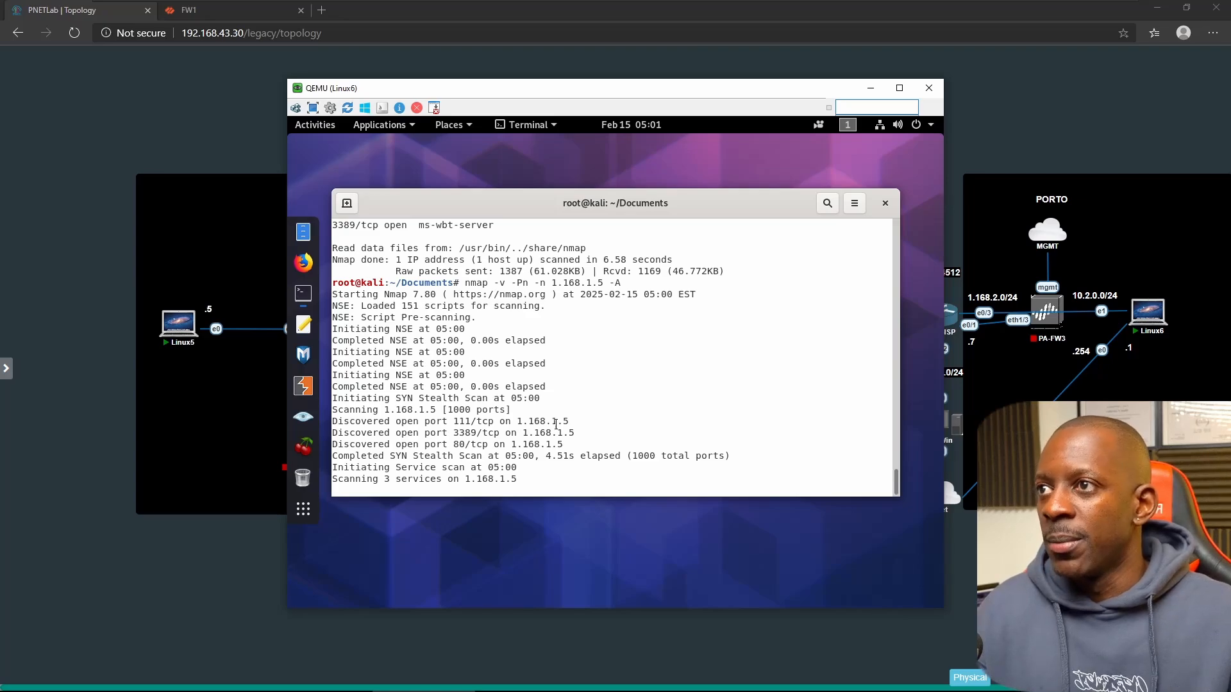
left_click(222, 15)
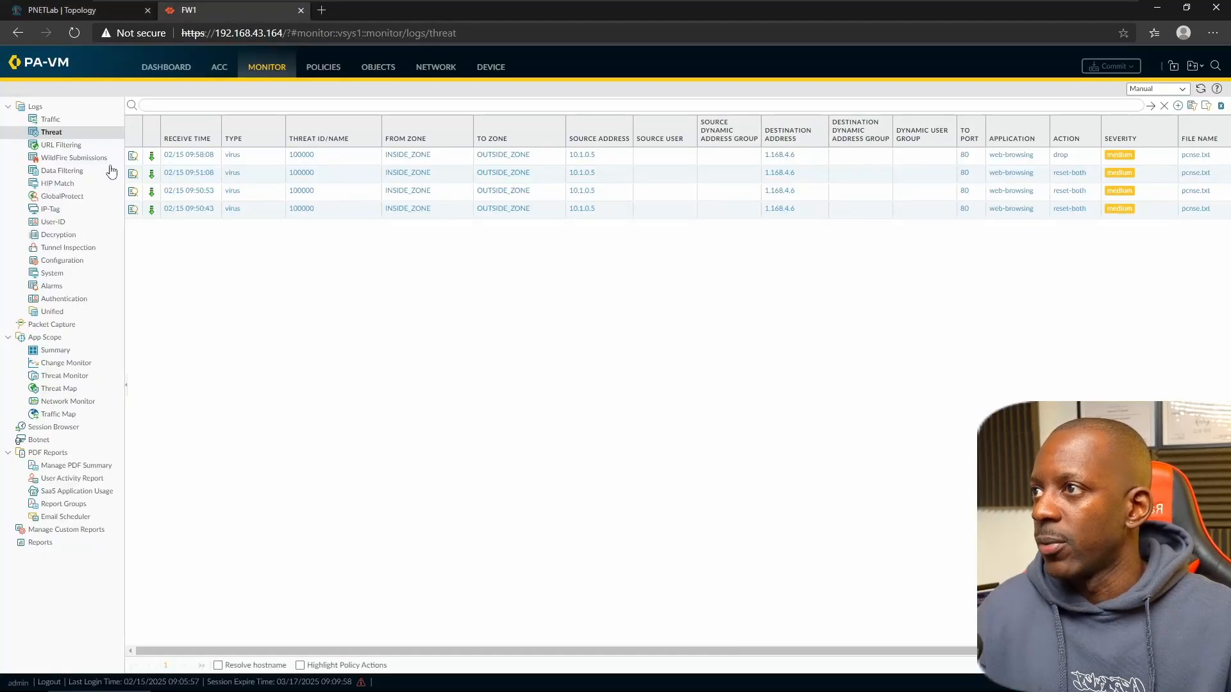
left_click(52, 121)
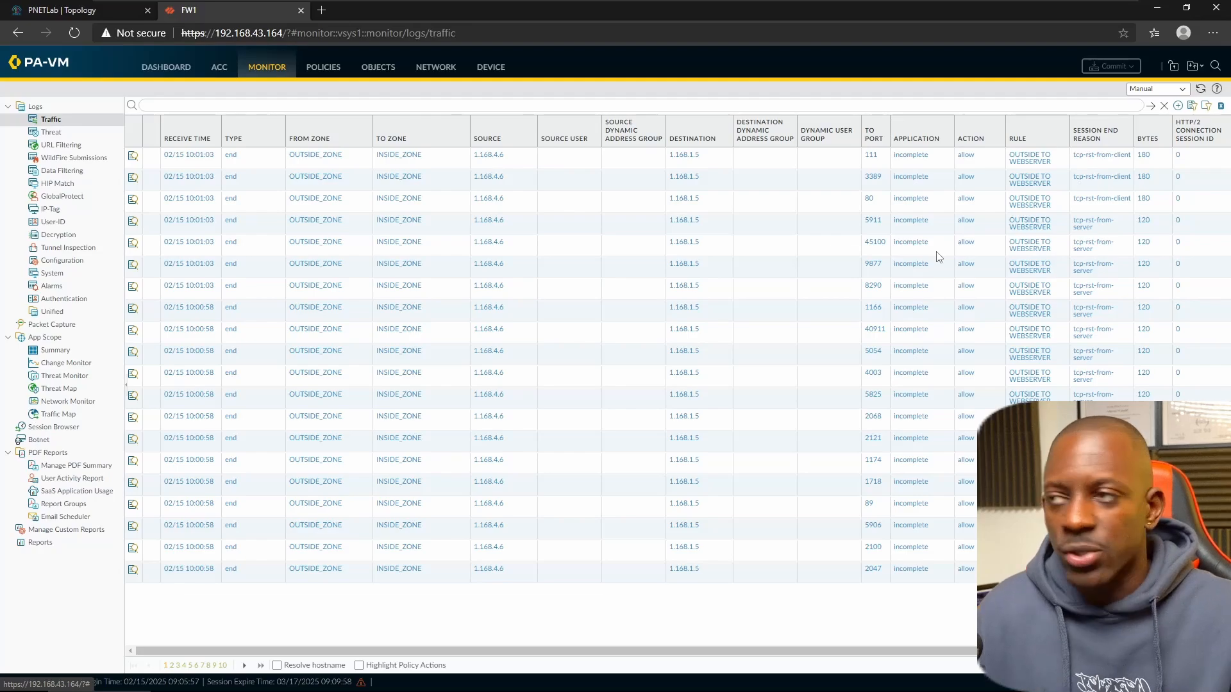
left_click(51, 132)
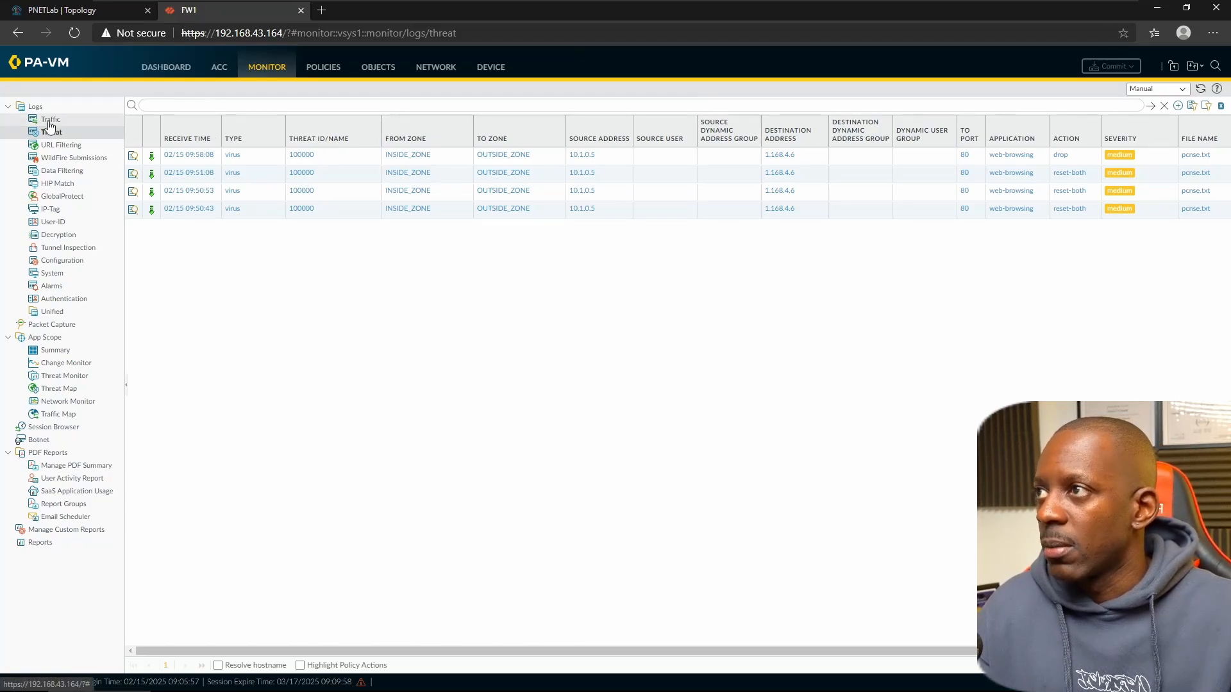
key("alt+Tab")
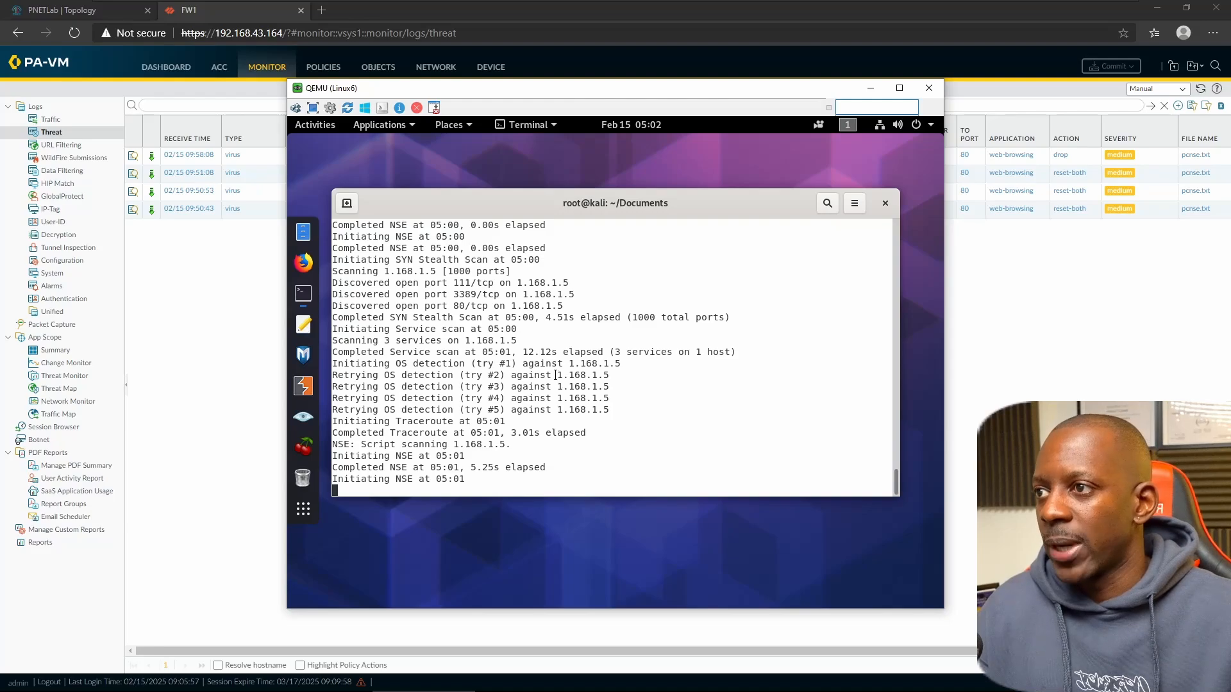
- Navigate via Policies to Objects > Security Profiles > Vulnerability Protection, showing the strict and default profiles
left_click(251, 252)
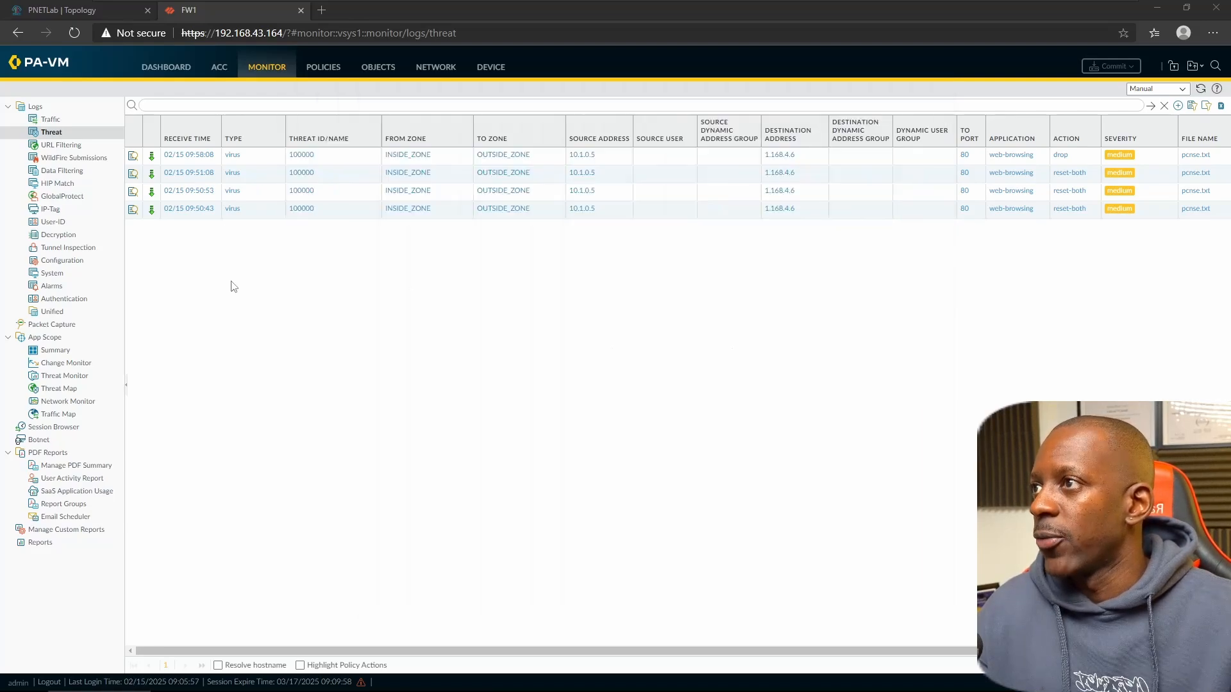
left_click(322, 68)
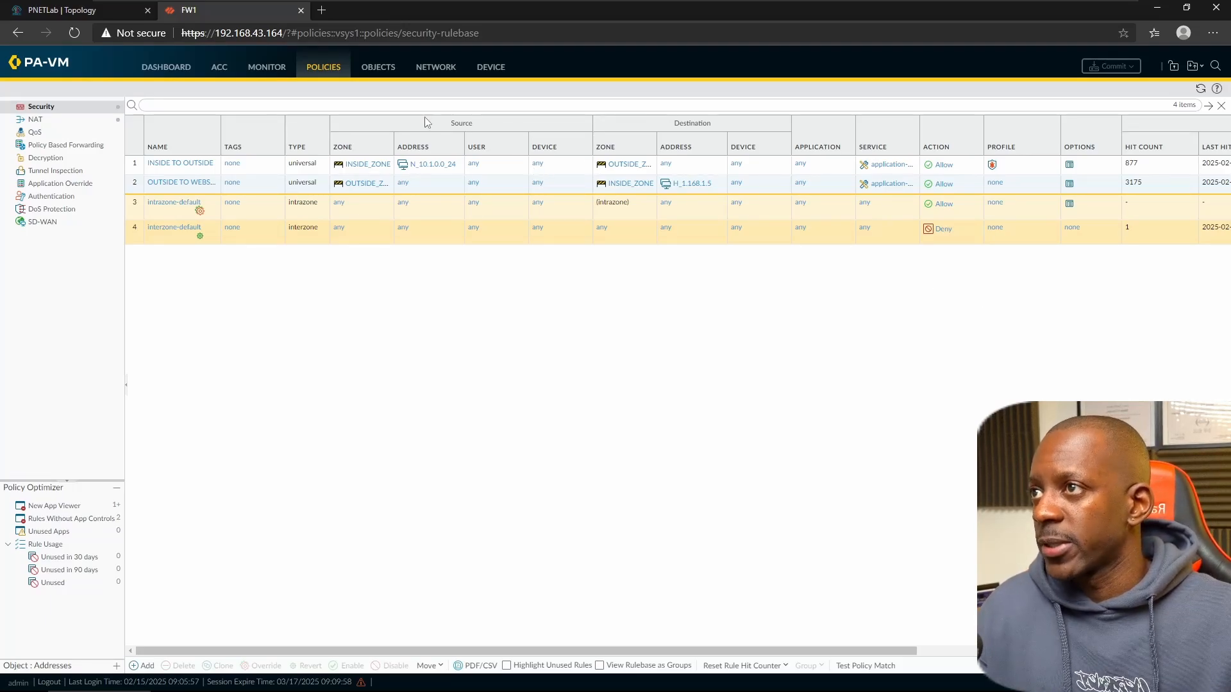
left_click(366, 68)
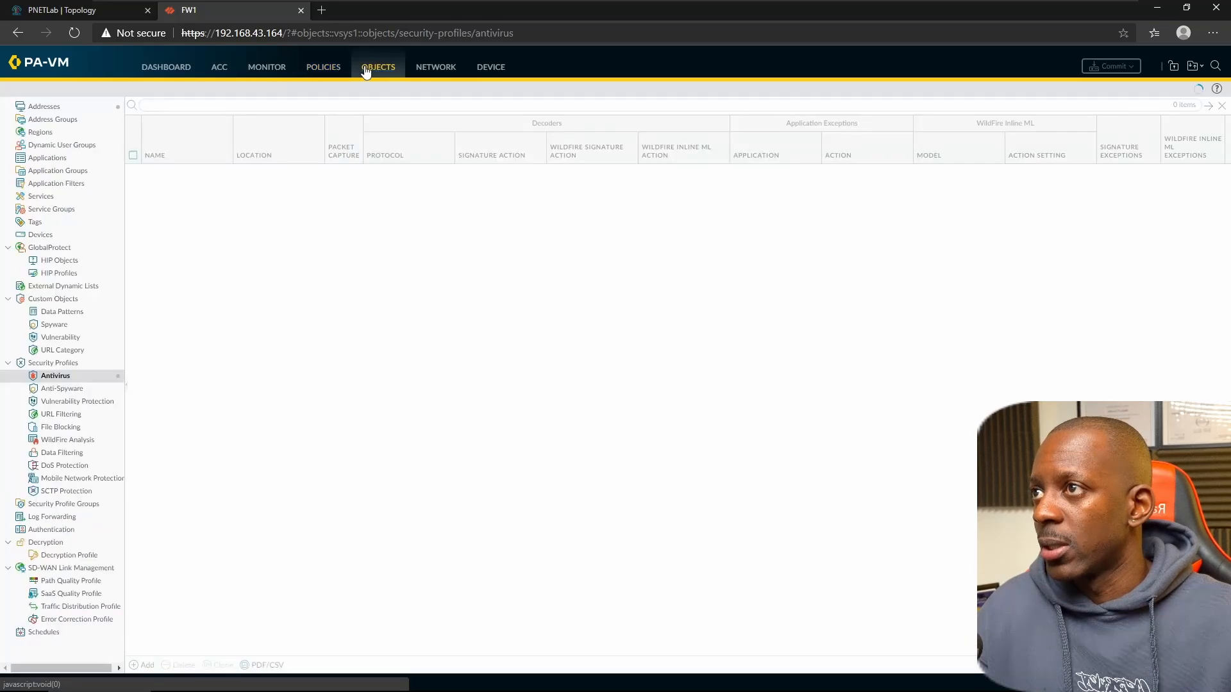
left_click(78, 403)
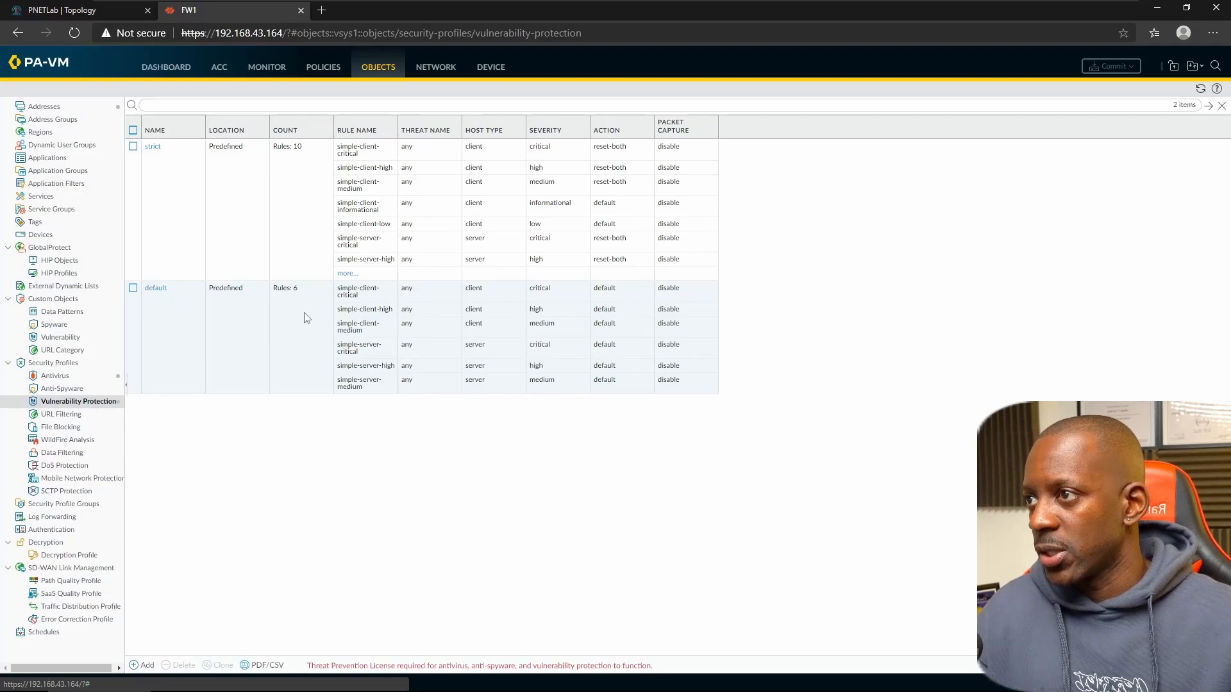
- Create a new vulnerability protection profile, reusing its name as the description
left_click(150, 667)
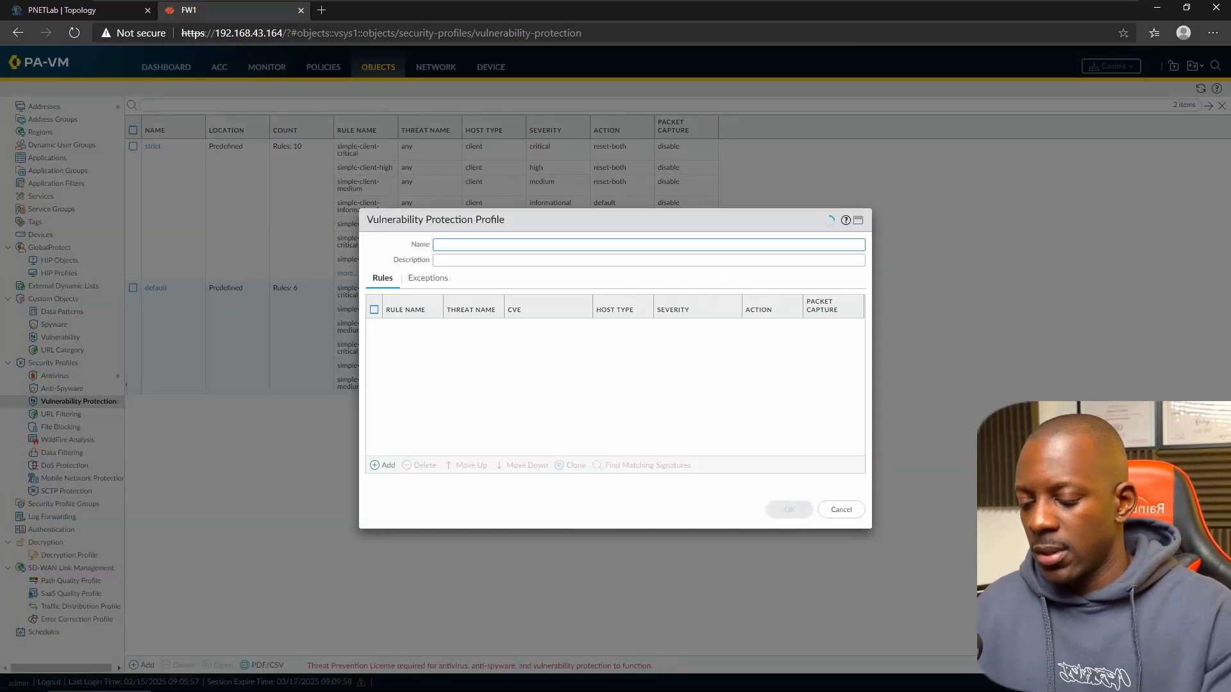
type("LAB_")
type("BU")
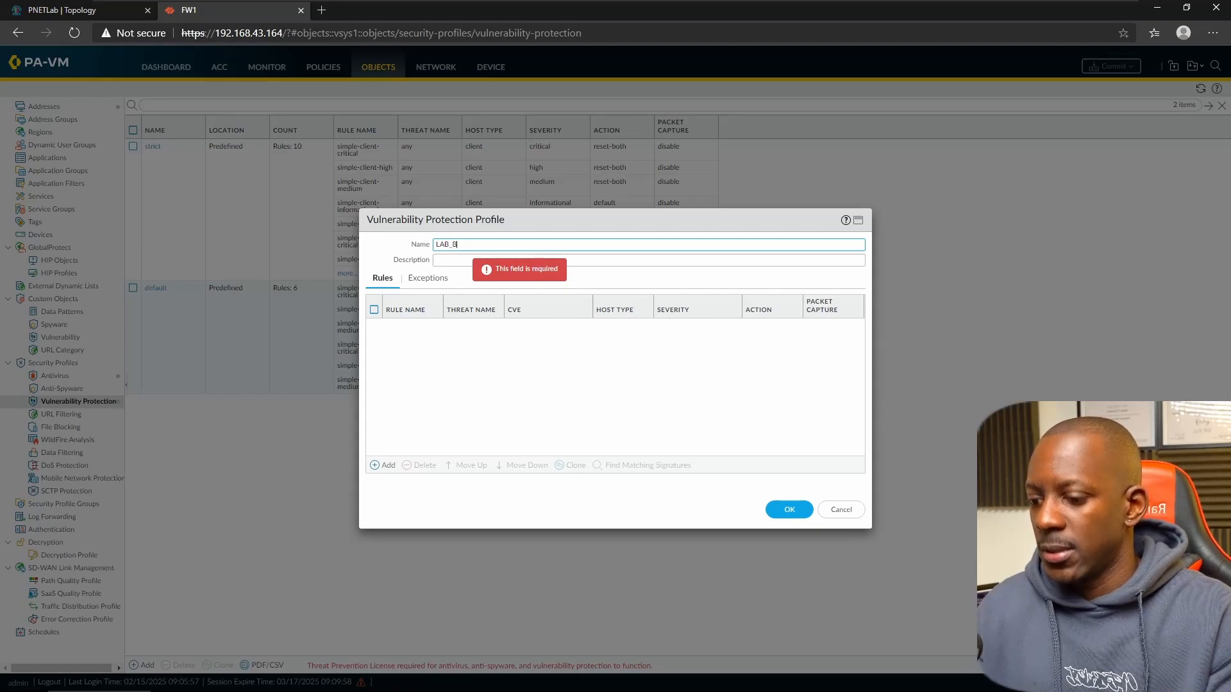
type("LN_PROFILE")
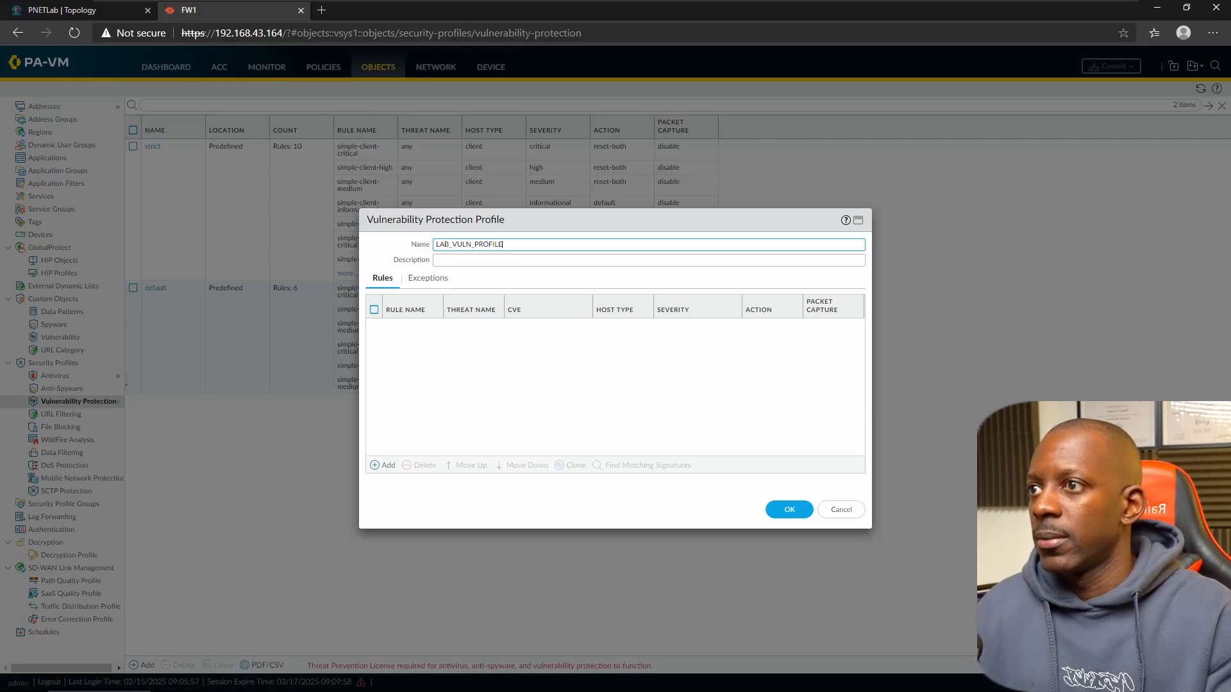
key("ctrl+a")
key("ctrl+c")
key("Tab")
key("ctrl+v")
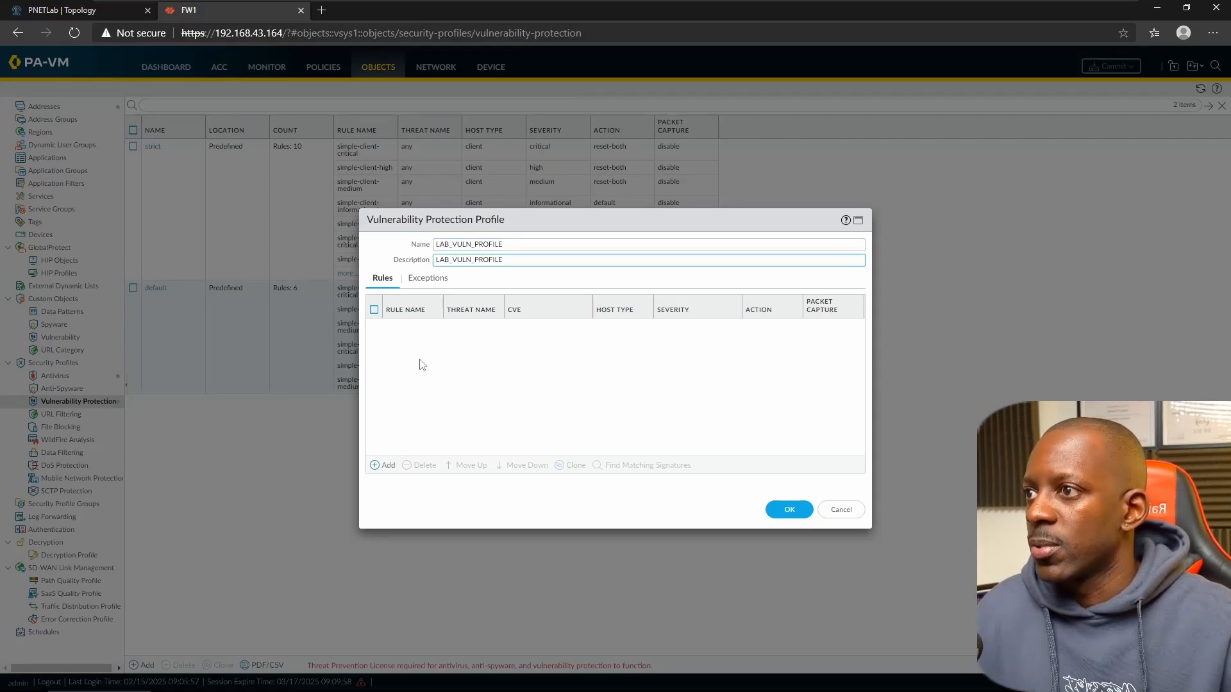
- Add a rule named LAB_RULE_VULN to the profile
left_click(388, 466)
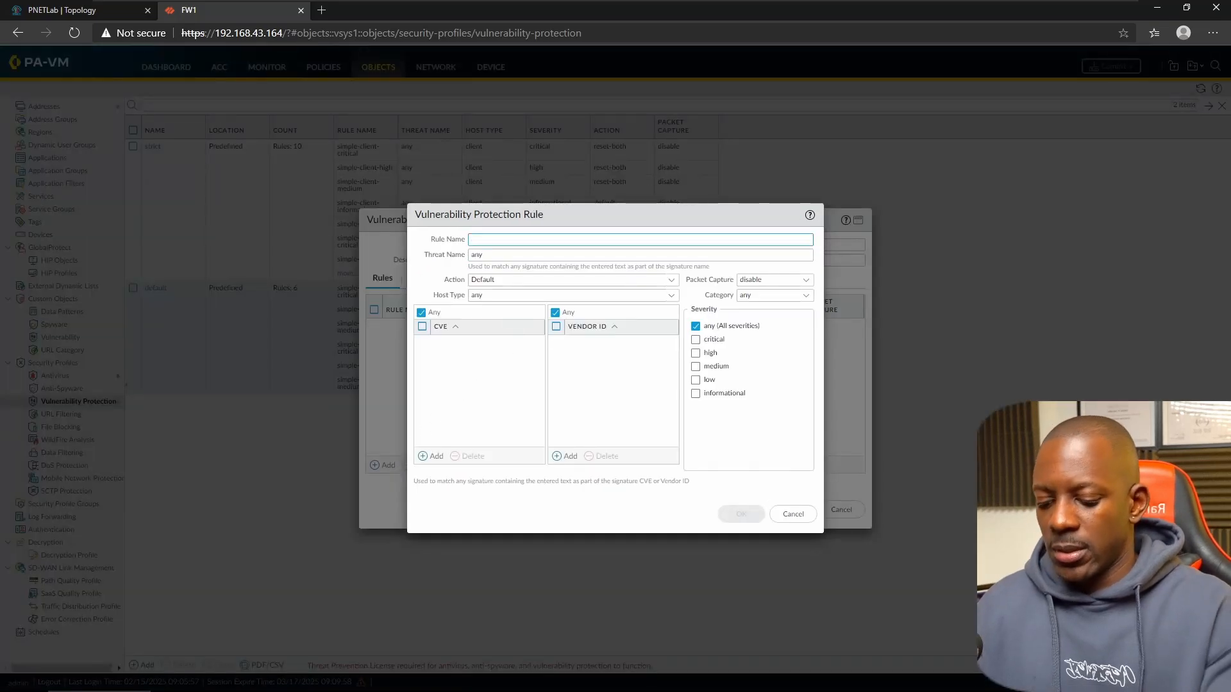
type("LAB_R")
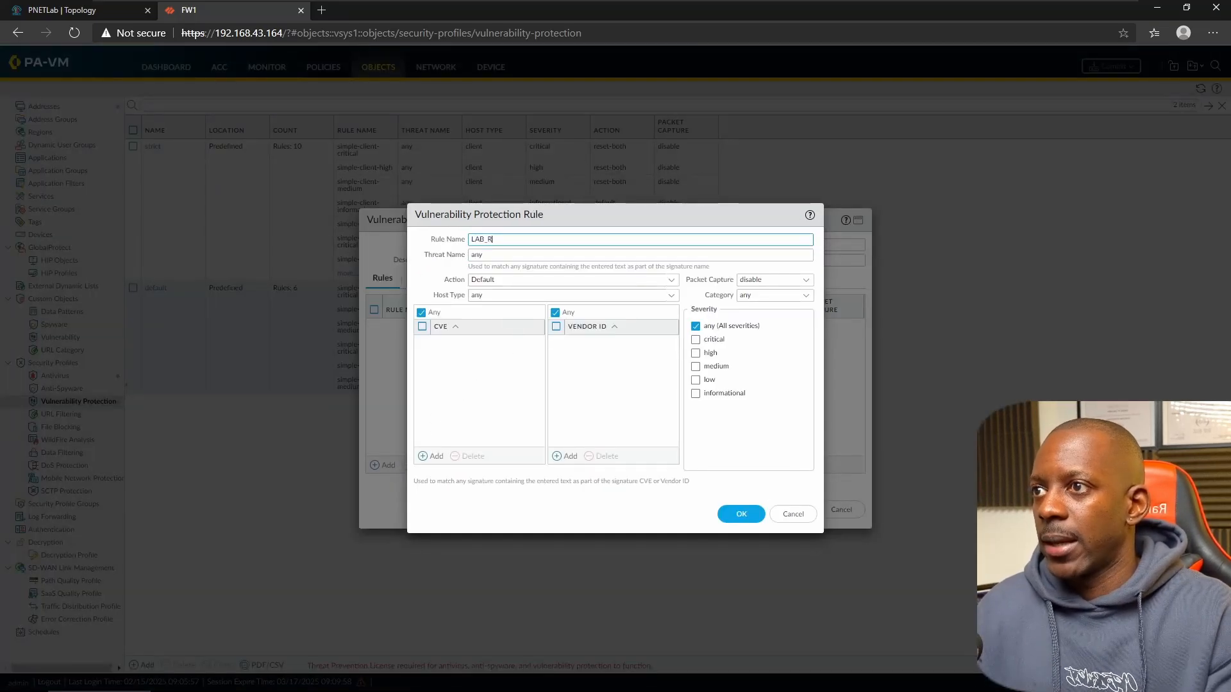
type("ULE_")
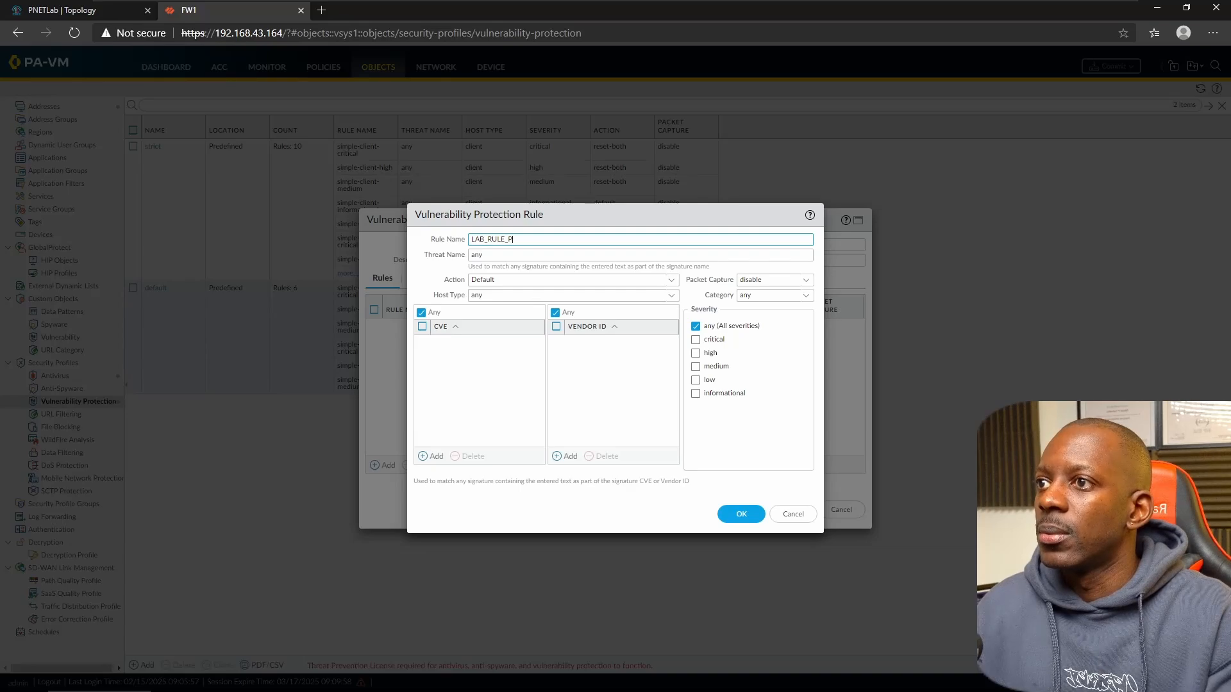
type("P")
key("BackSpace")
key("BackSpace")
key("BackSpace")
key("BackSpace")
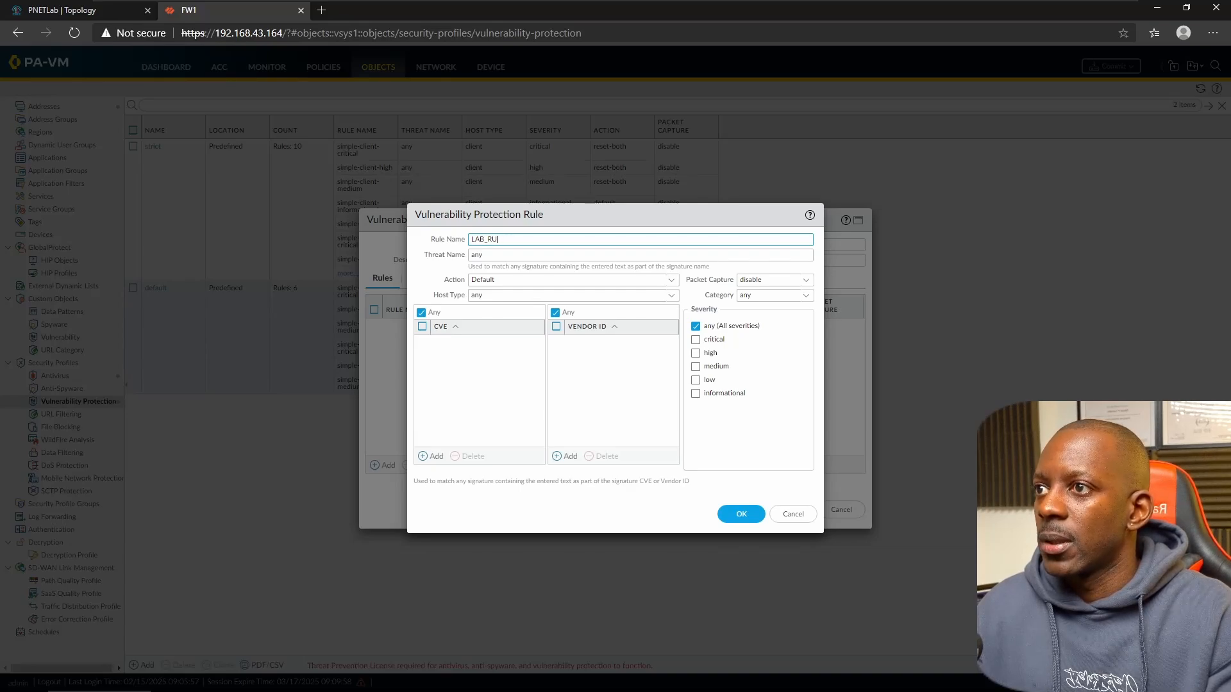
key("BackSpace")
type("ULE")
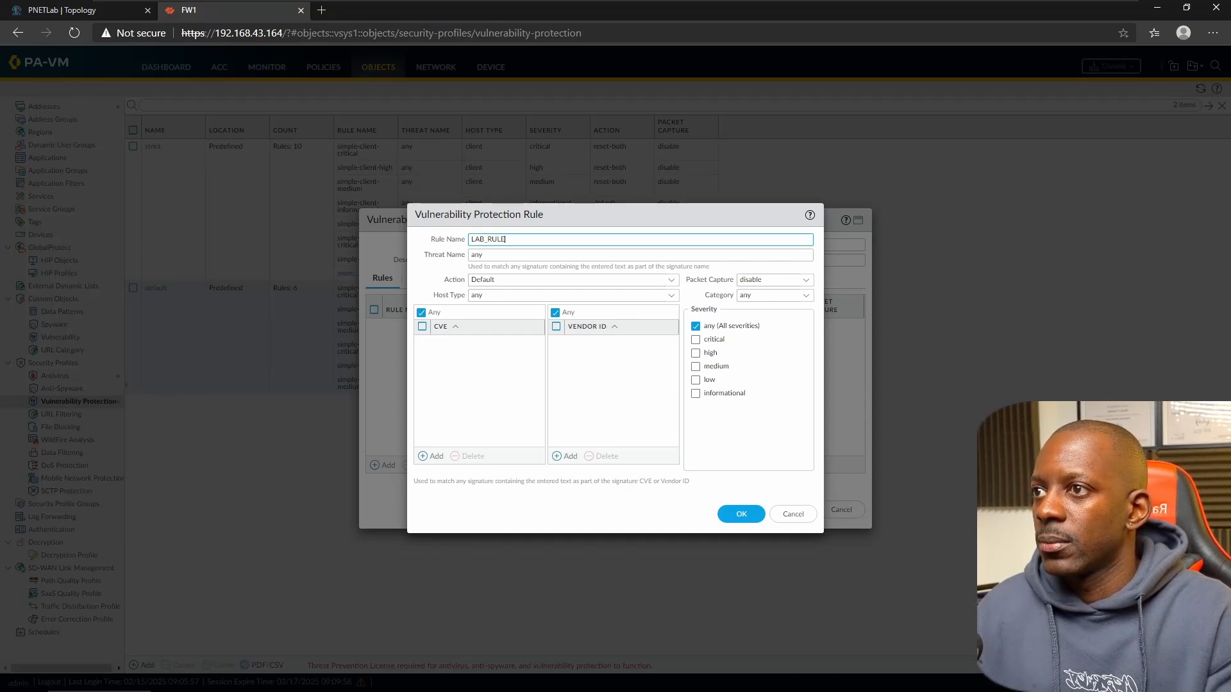
type("_VU")
key("BackSpace")
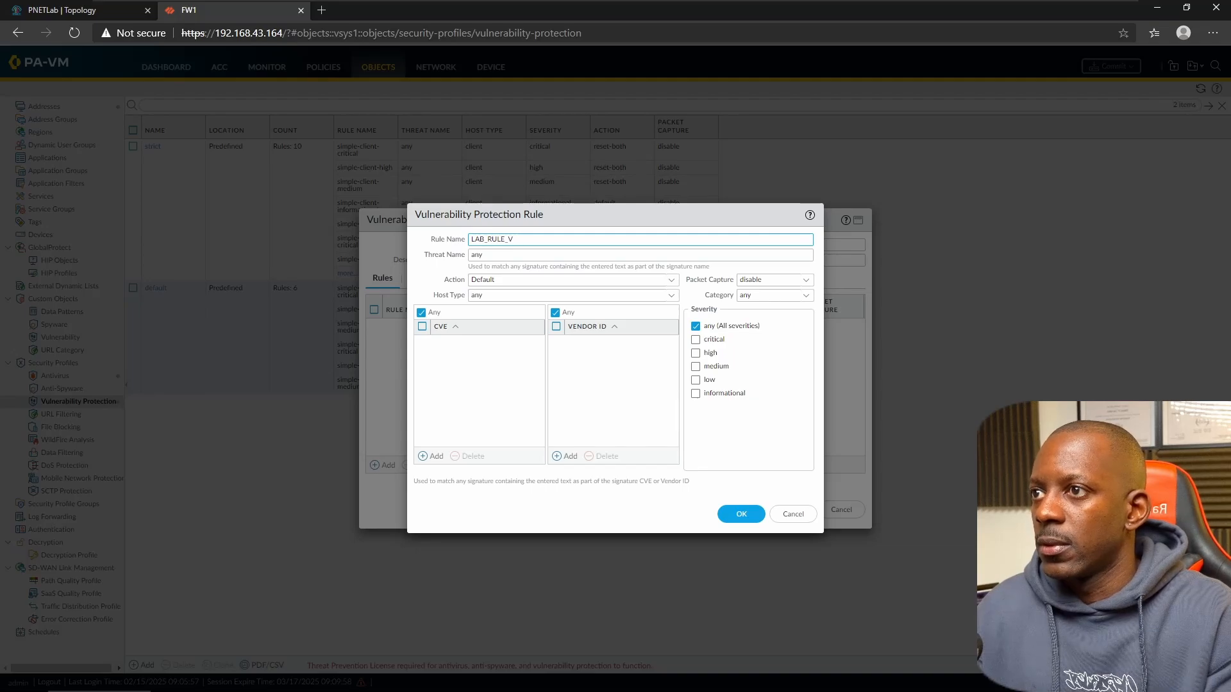
type("Y")
key("BackSpace")
type("ULN_")
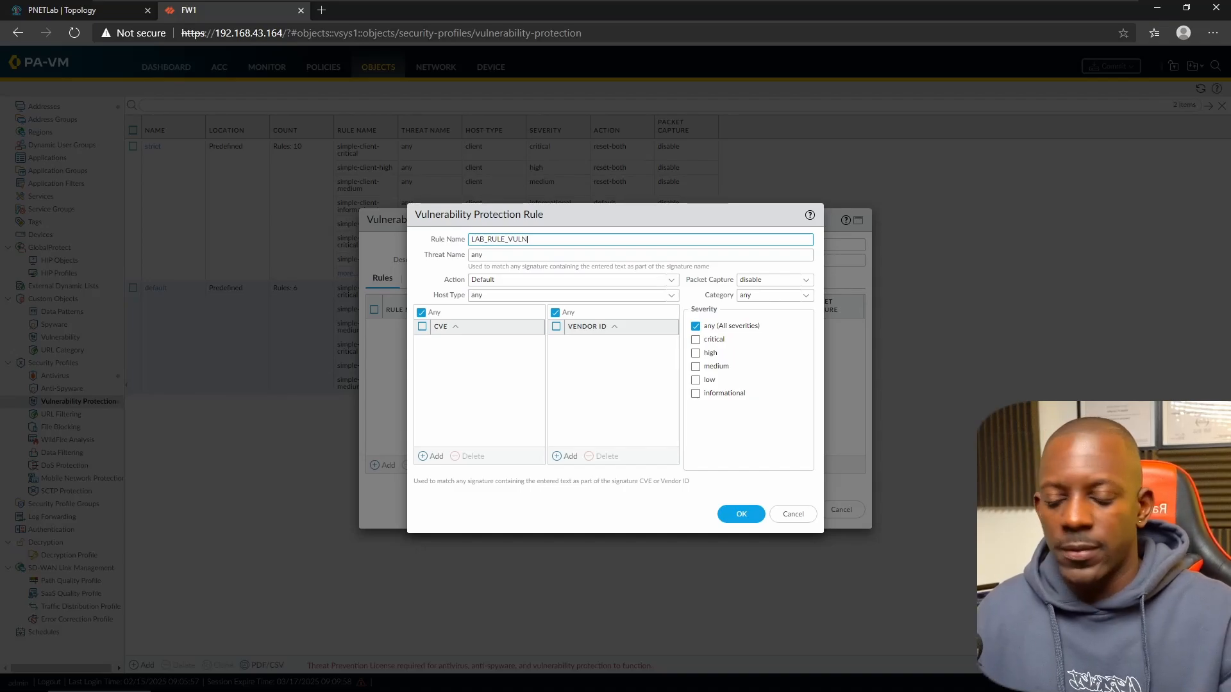
key("ctrl+a")
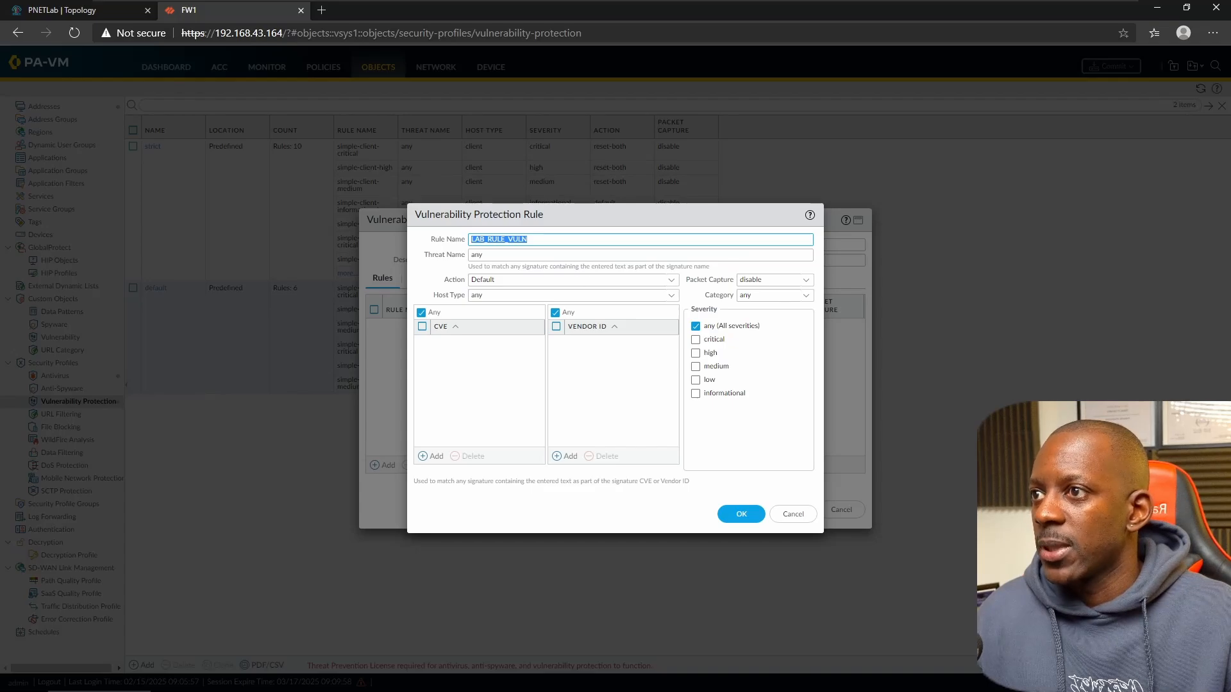
- Set the rule's action to Drop with packet capture disabled and save it
left_click(668, 283)
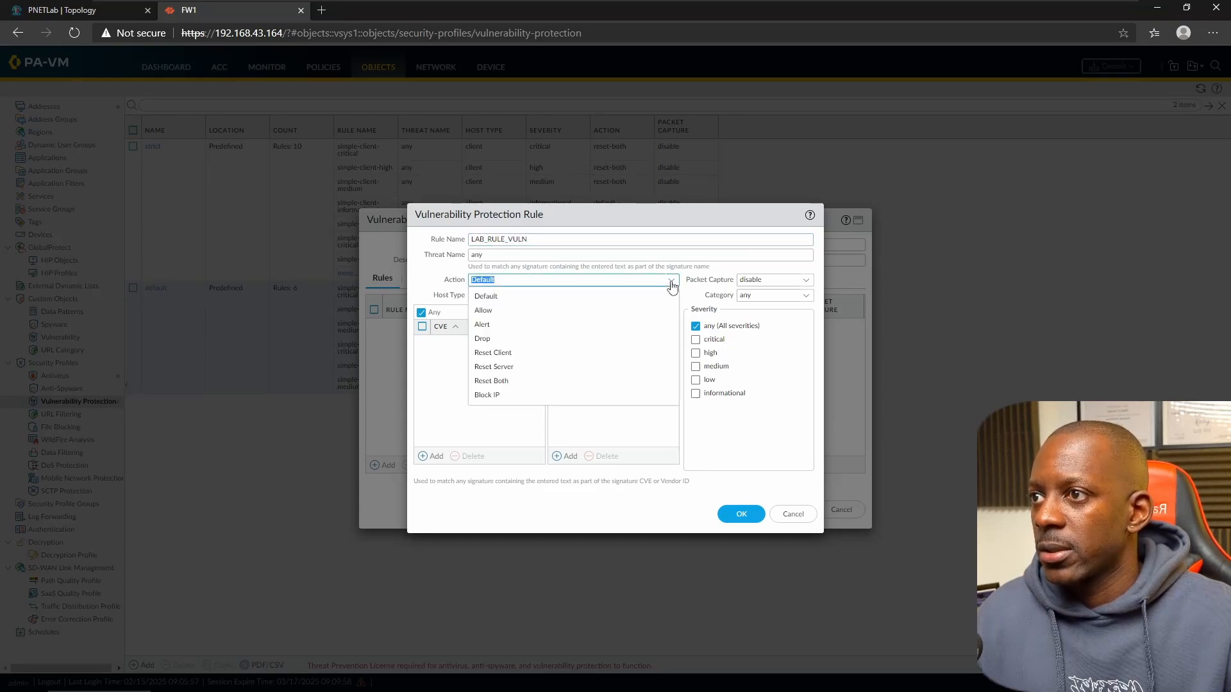
left_click(562, 339)
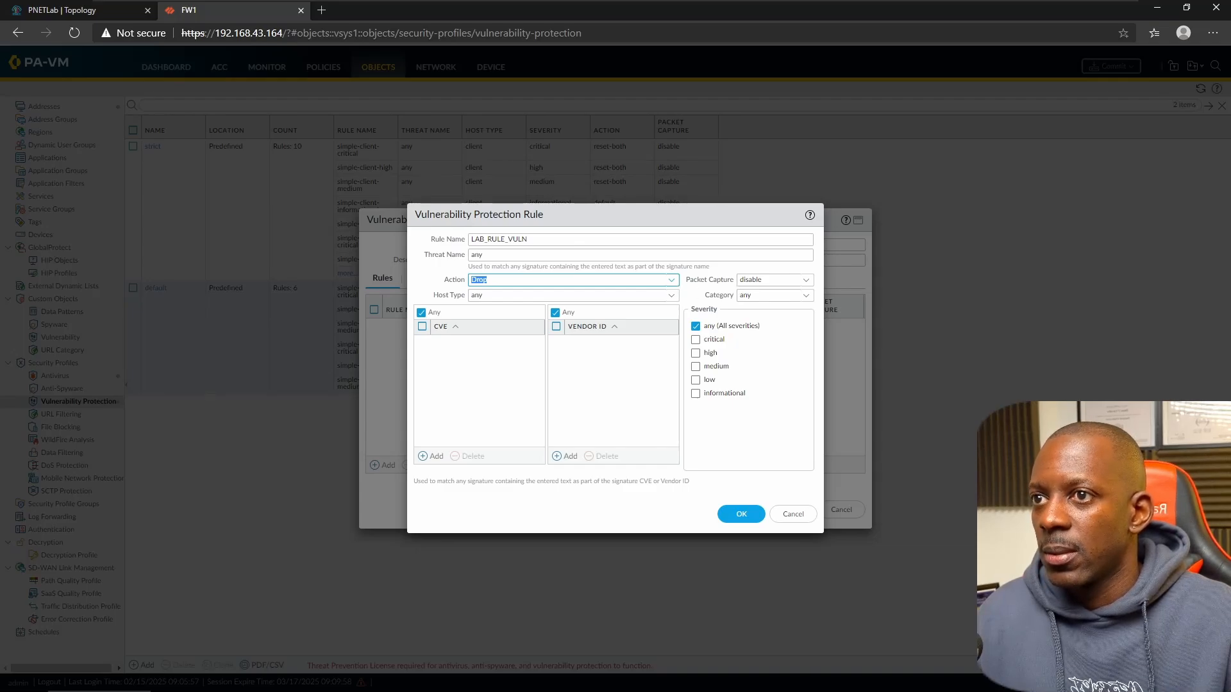
left_click(806, 281)
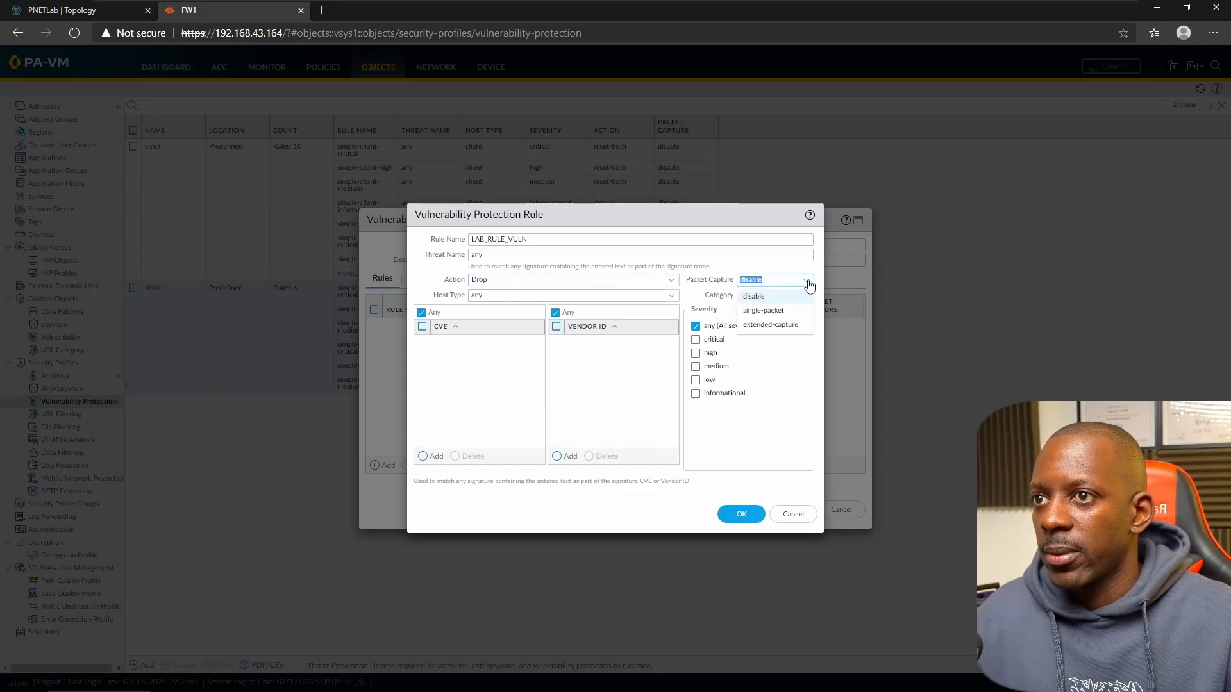
left_click(754, 266)
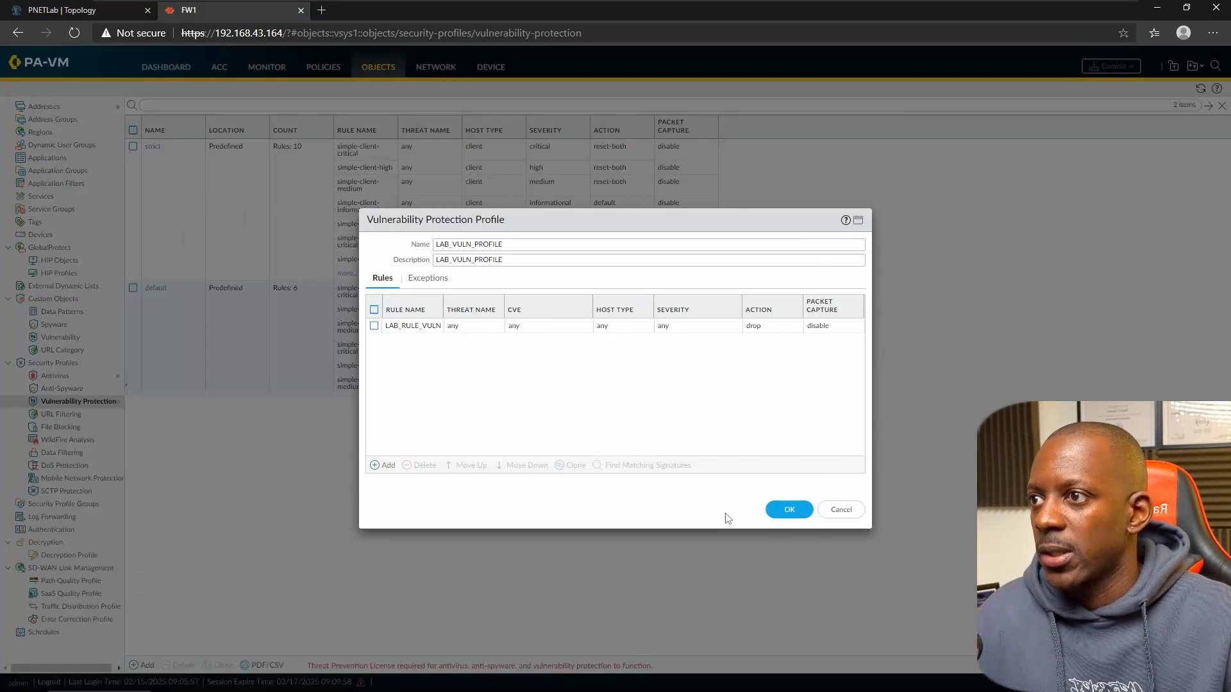
left_click(729, 518)
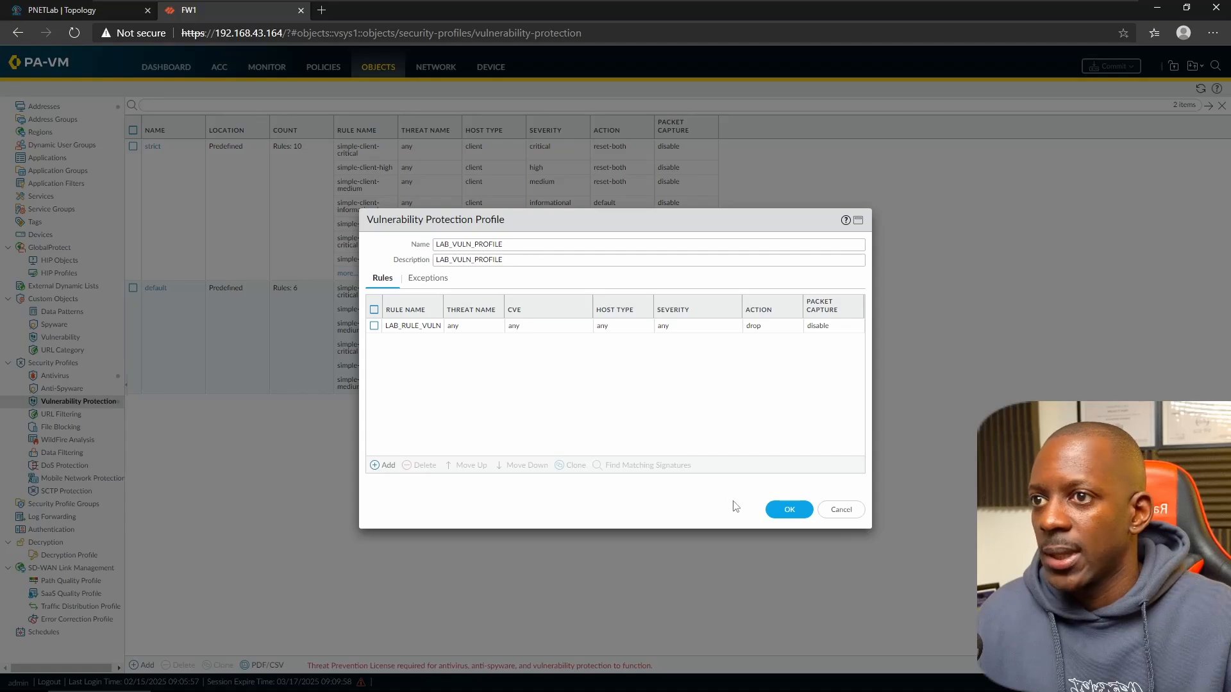
- Save LAB_VULN_PROFILE and open the OUTSIDE TO WEBSERVER security rule
left_click(783, 510)
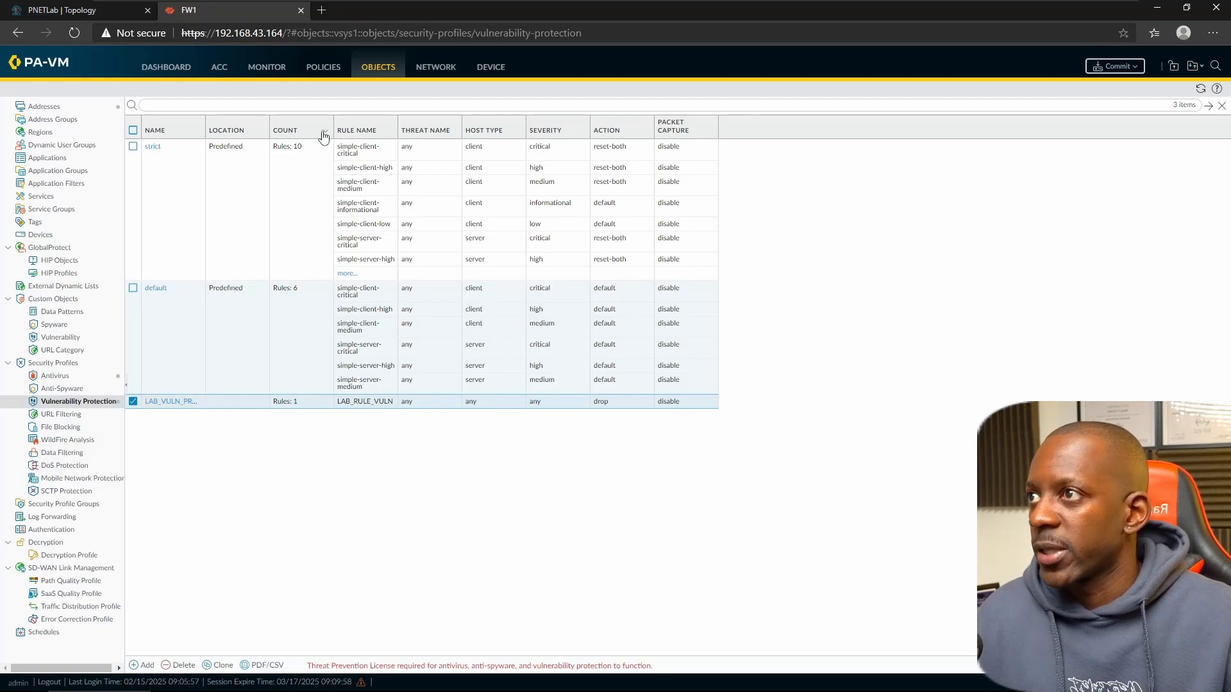
left_click(328, 72)
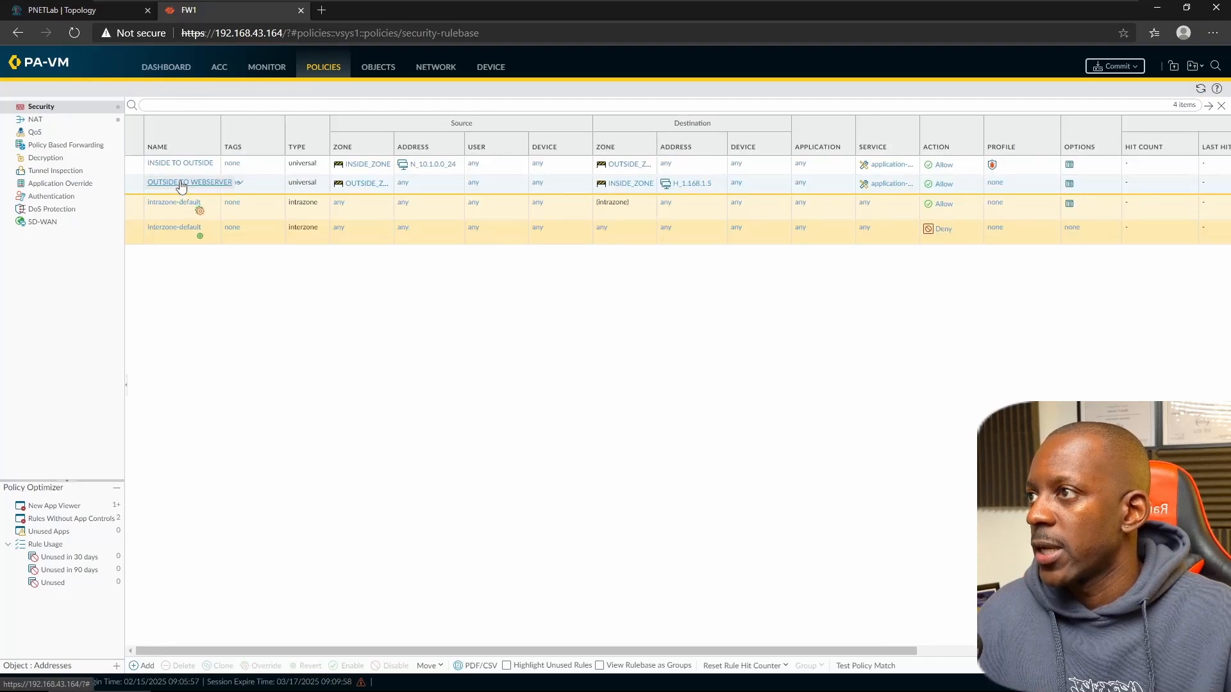
left_click(180, 183)
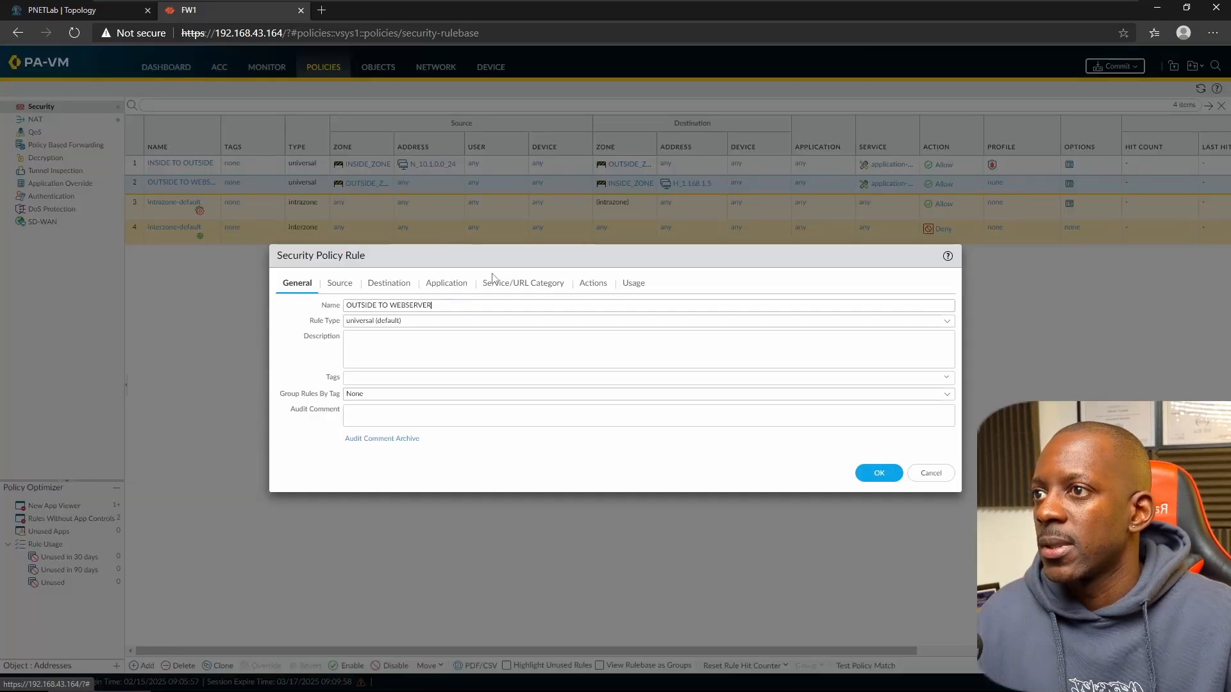
- Set the rule's profile type to Profiles with LAB_VULN_PROFILE for vulnerability protection and save
left_click(587, 286)
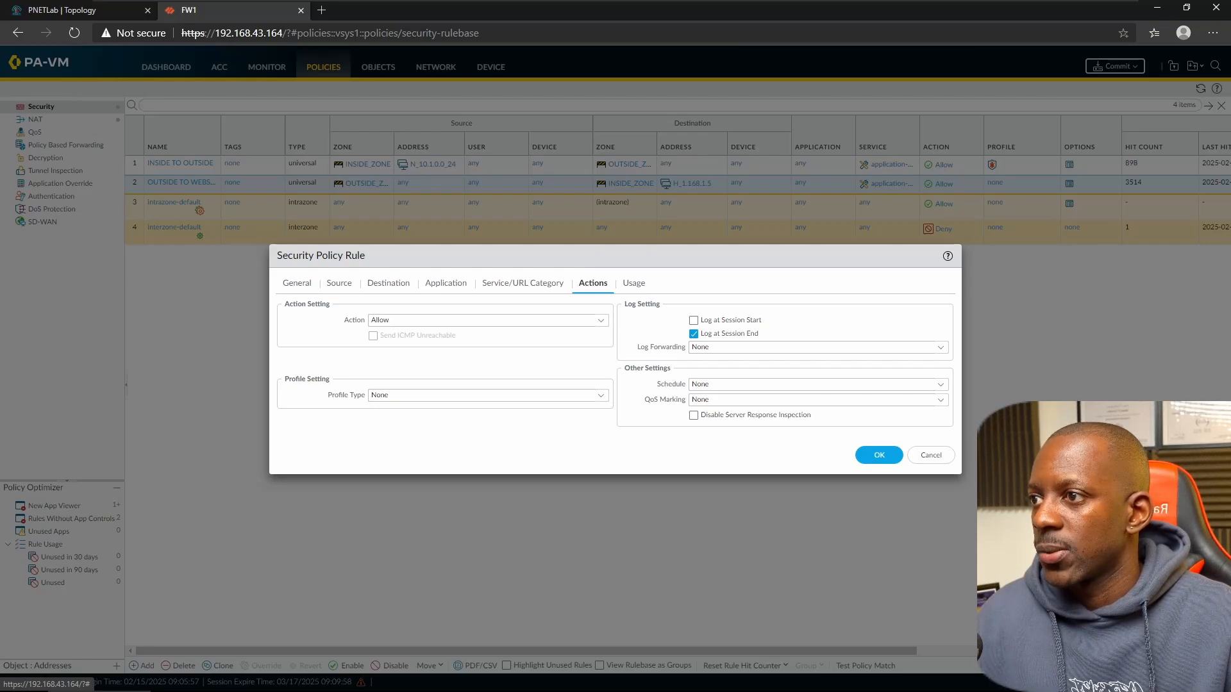
left_click(602, 396)
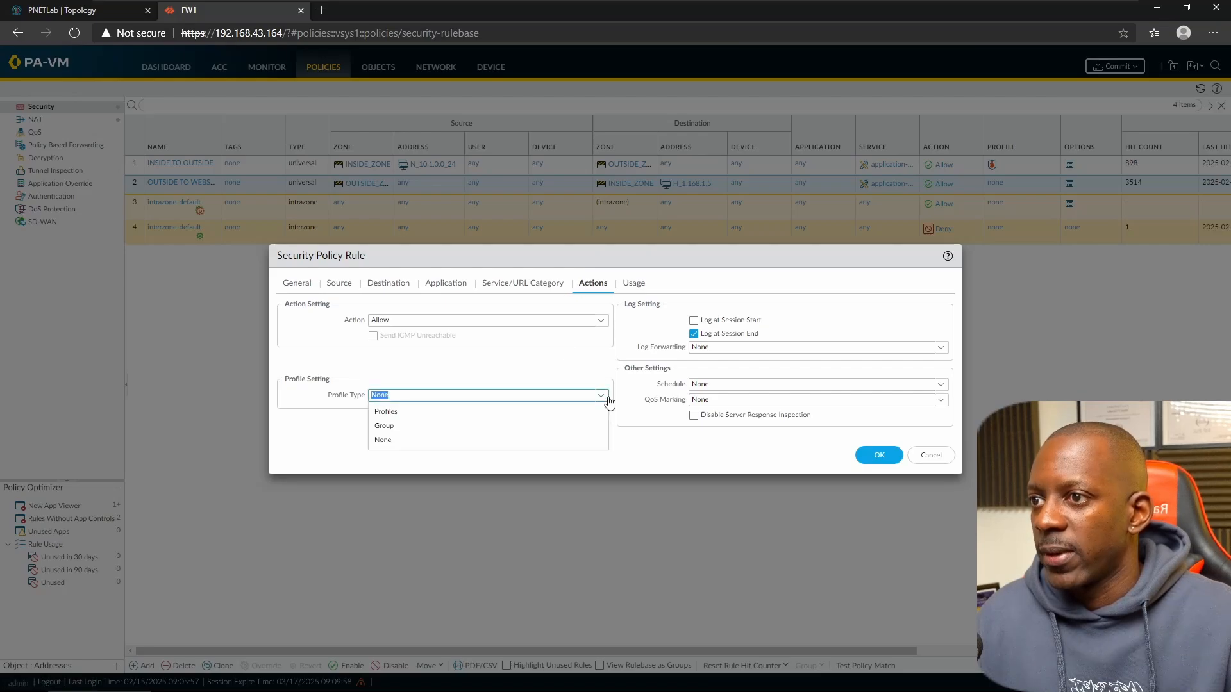
left_click(431, 414)
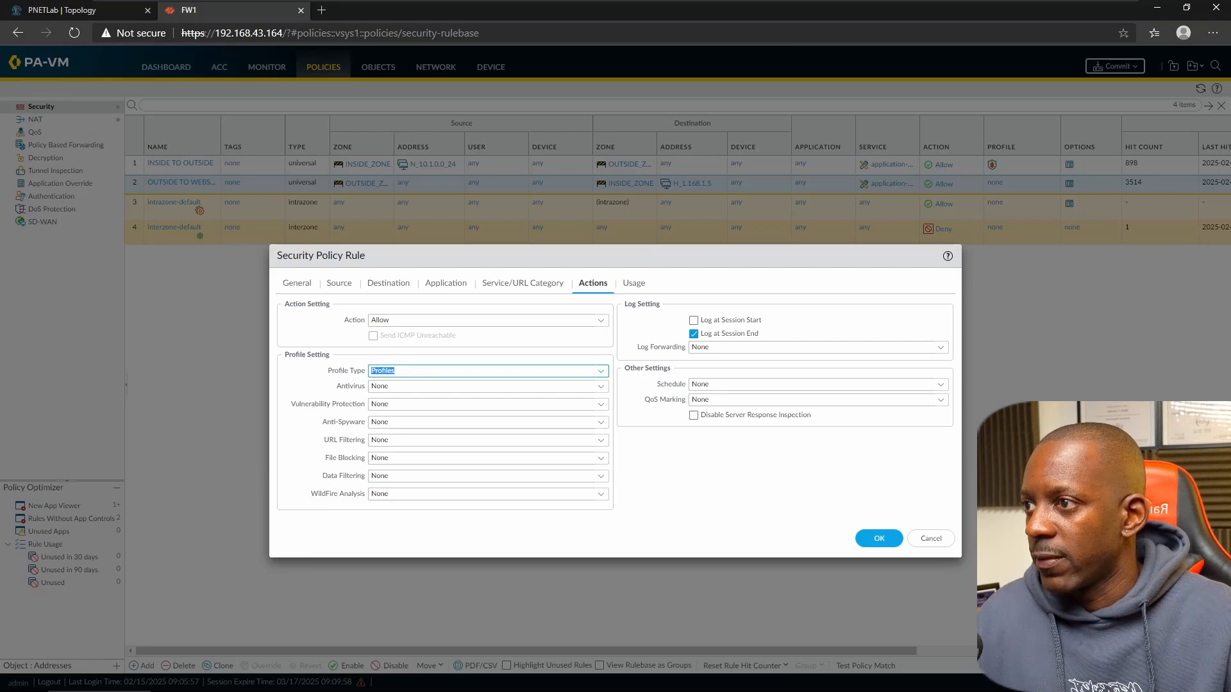
left_click(600, 404)
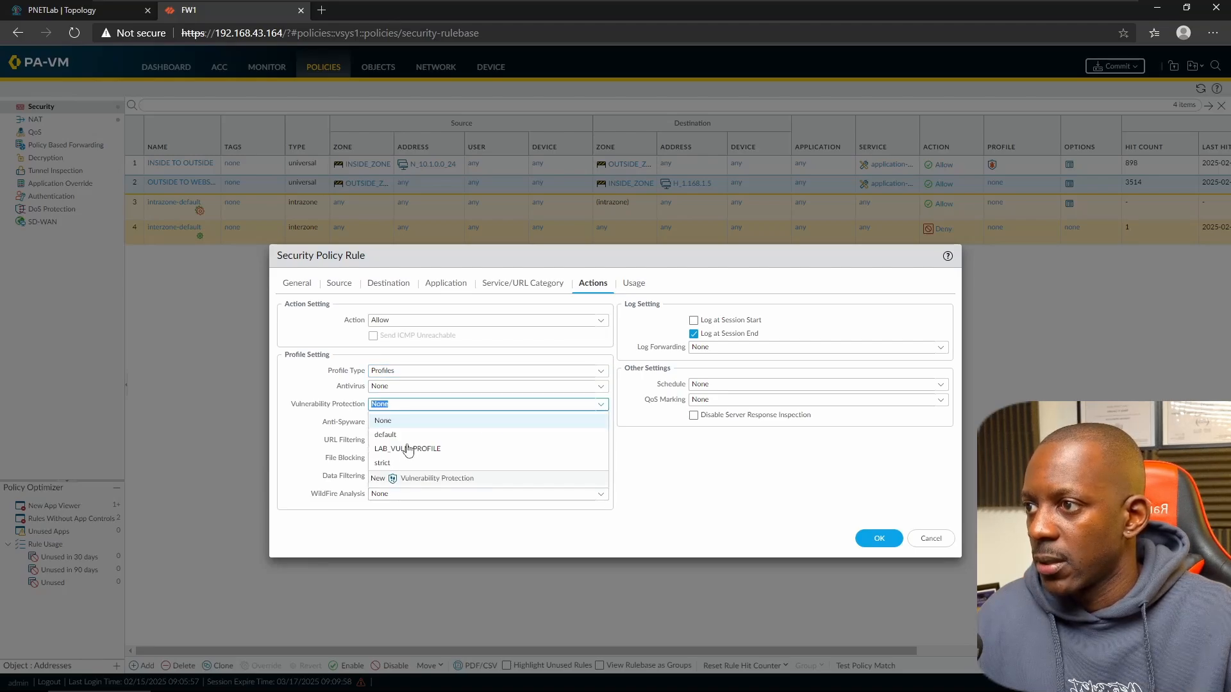
left_click(405, 454)
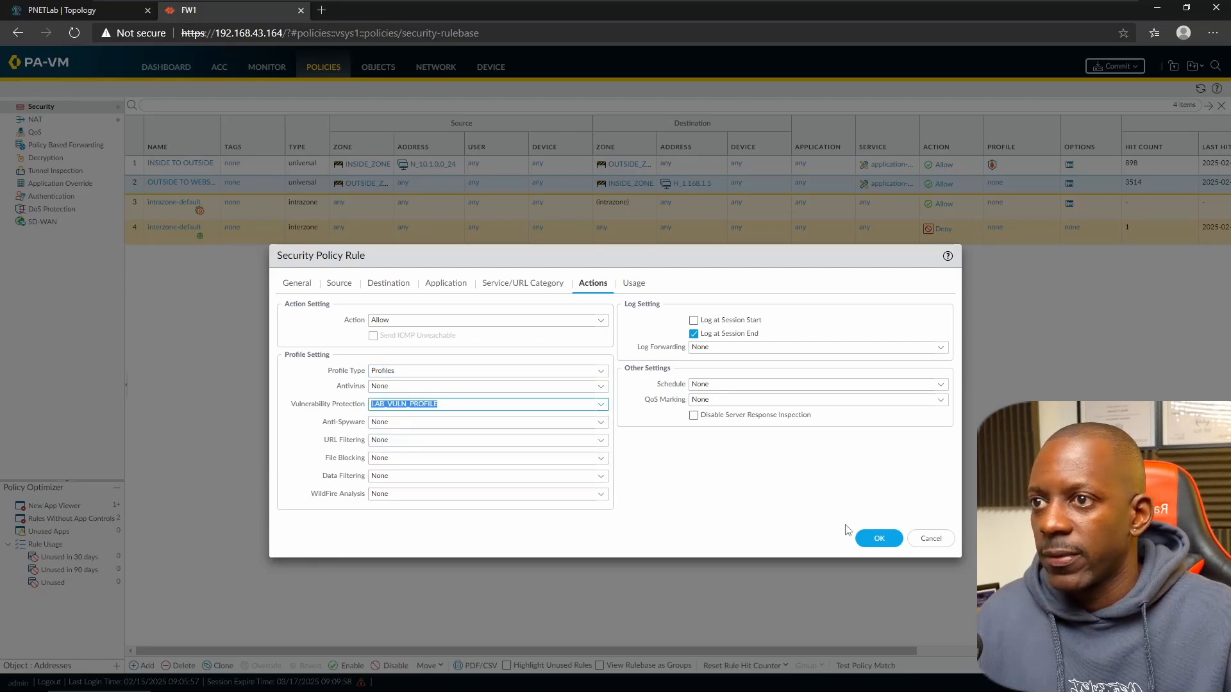
left_click(874, 540)
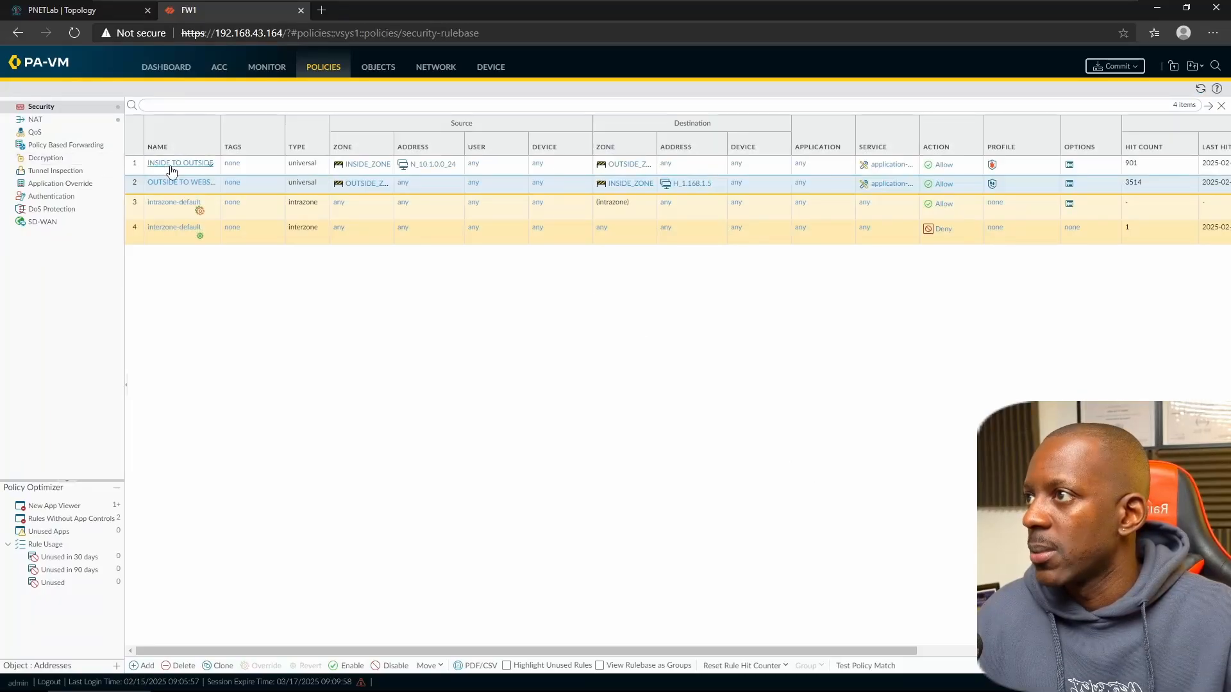
- Set the INSIDE TO OUTSIDE rule's Profile Type to None, dropping LAB_AV_PROFILE, and save the rule
left_click(171, 165)
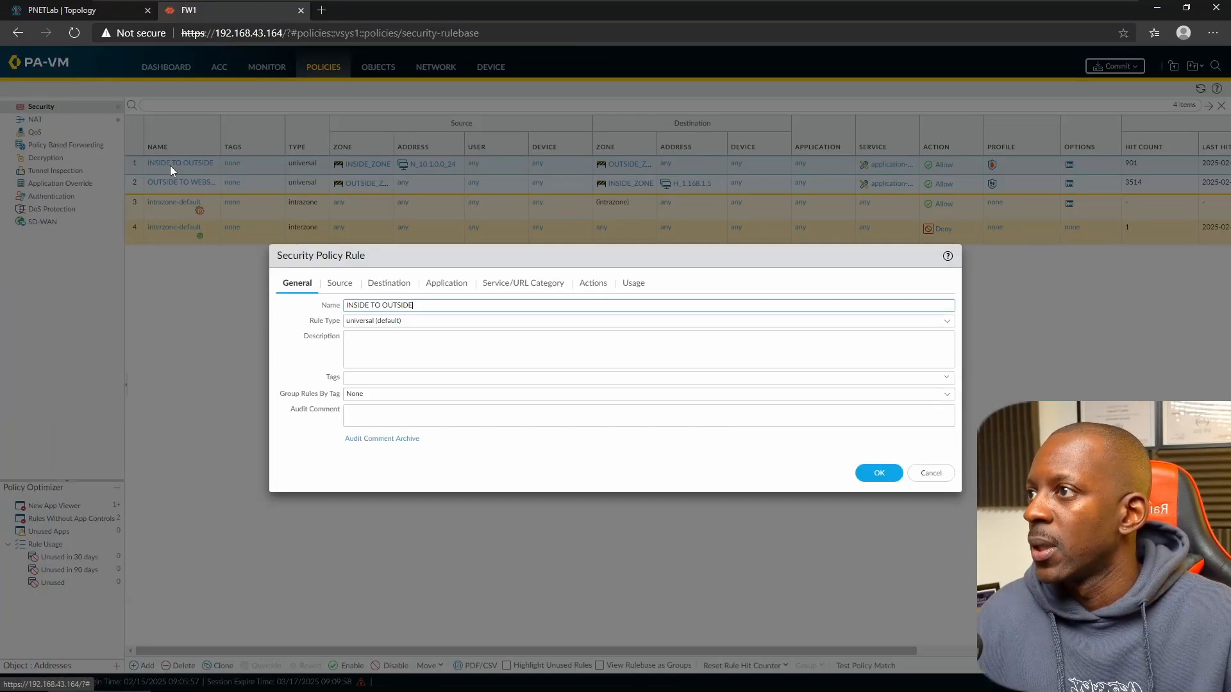
left_click(586, 286)
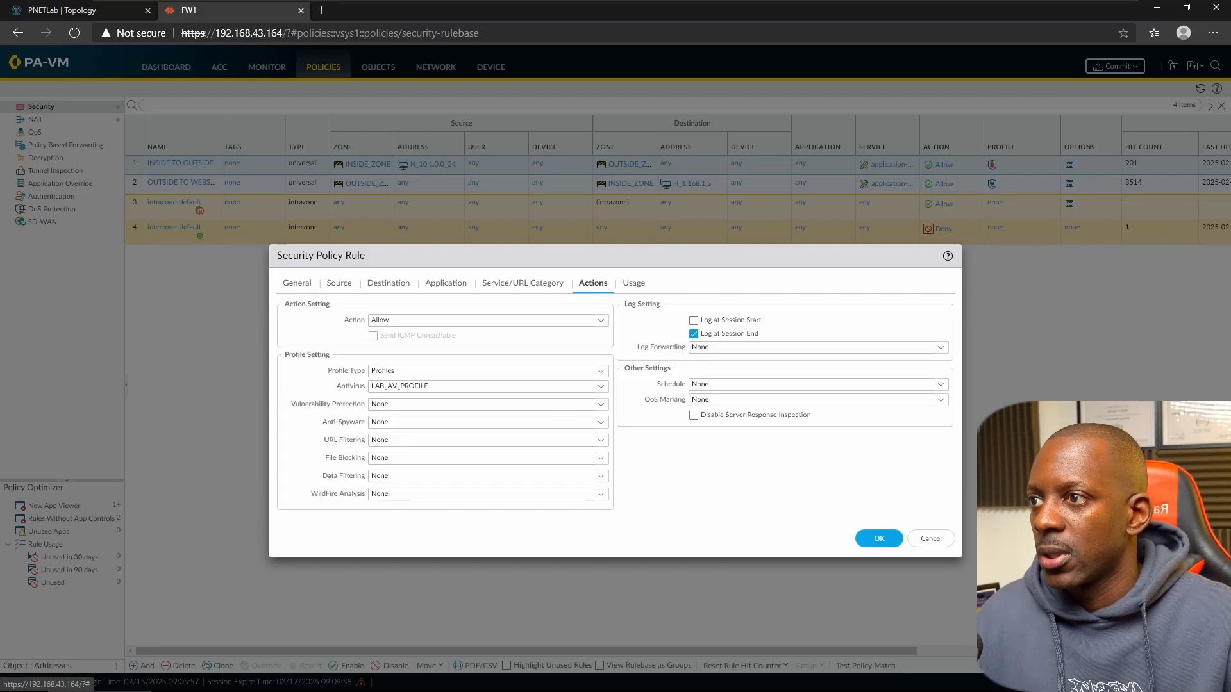
left_click(600, 372)
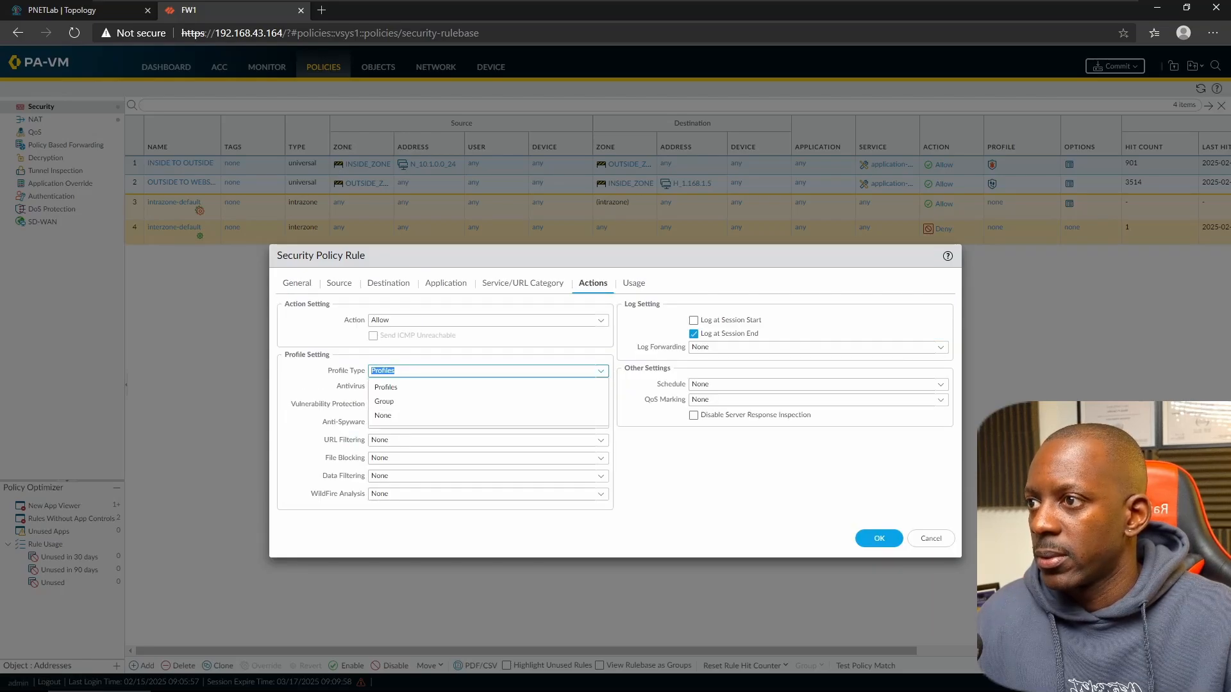
left_click(405, 415)
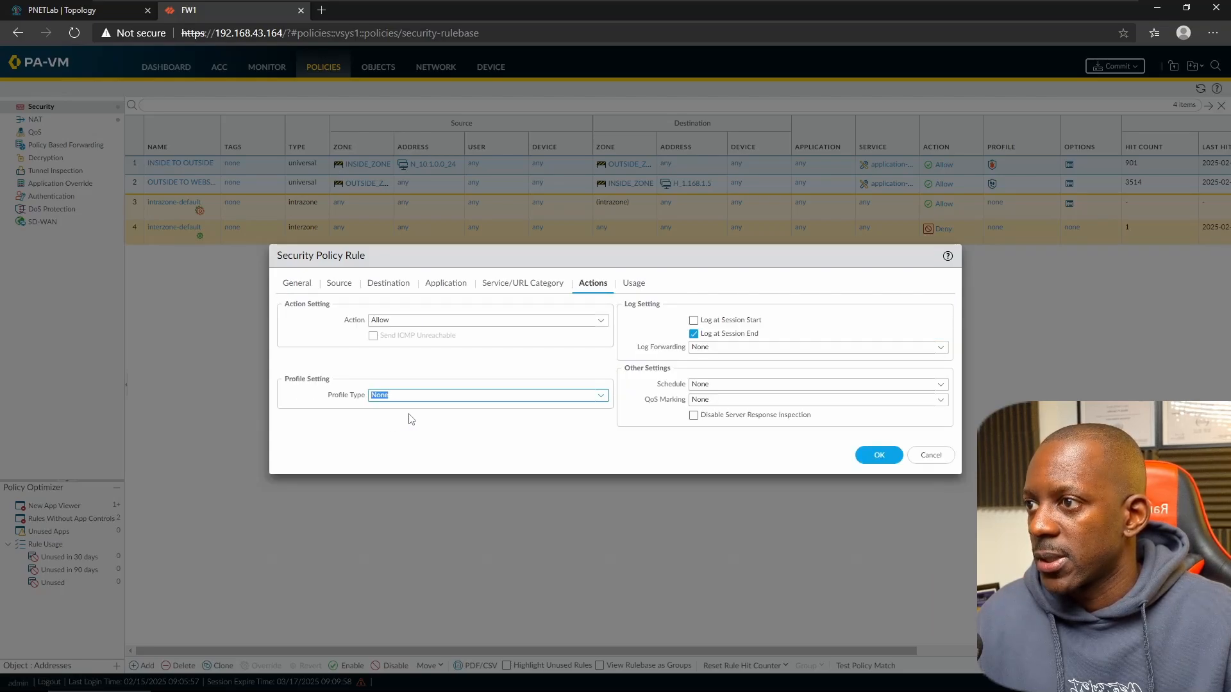
left_click(879, 455)
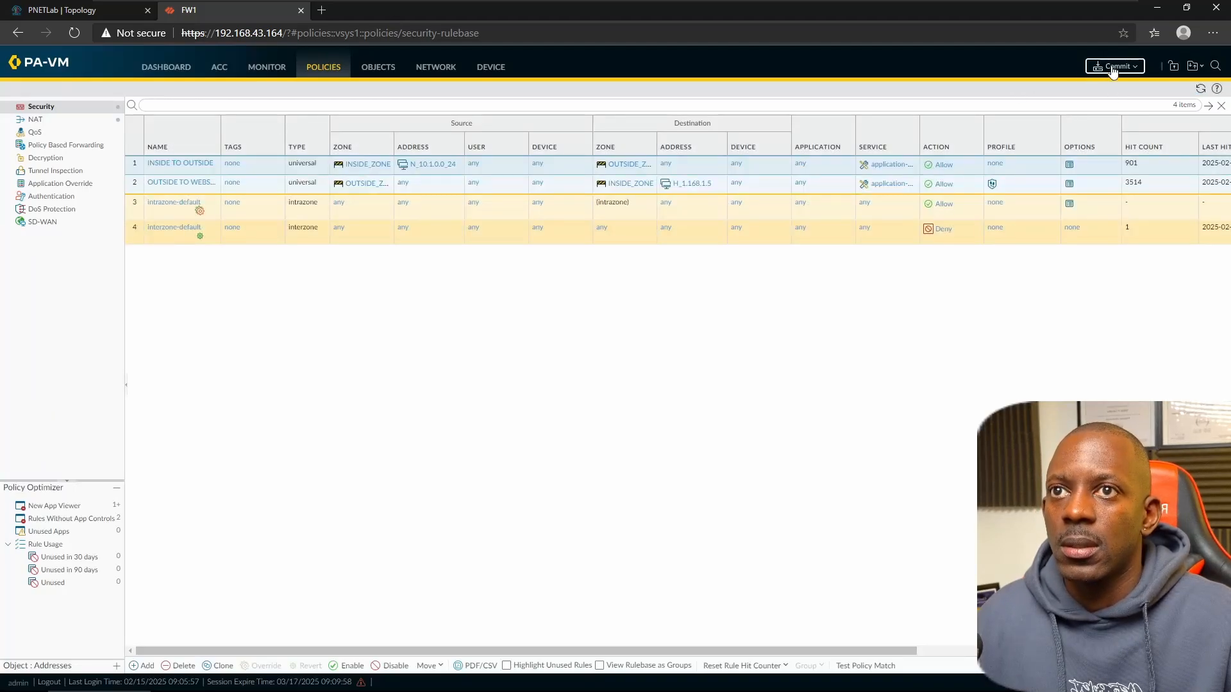
- Commit the pending policy and object changes to the firewall
left_click(1113, 68)
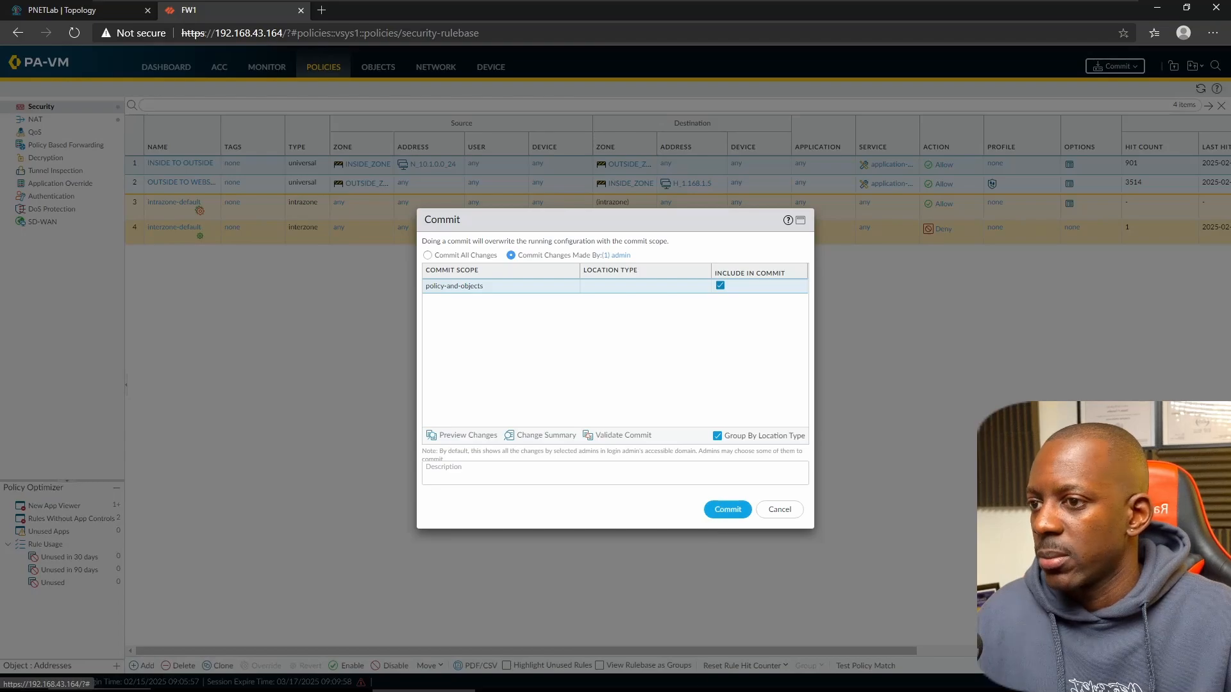
left_click(415, 682)
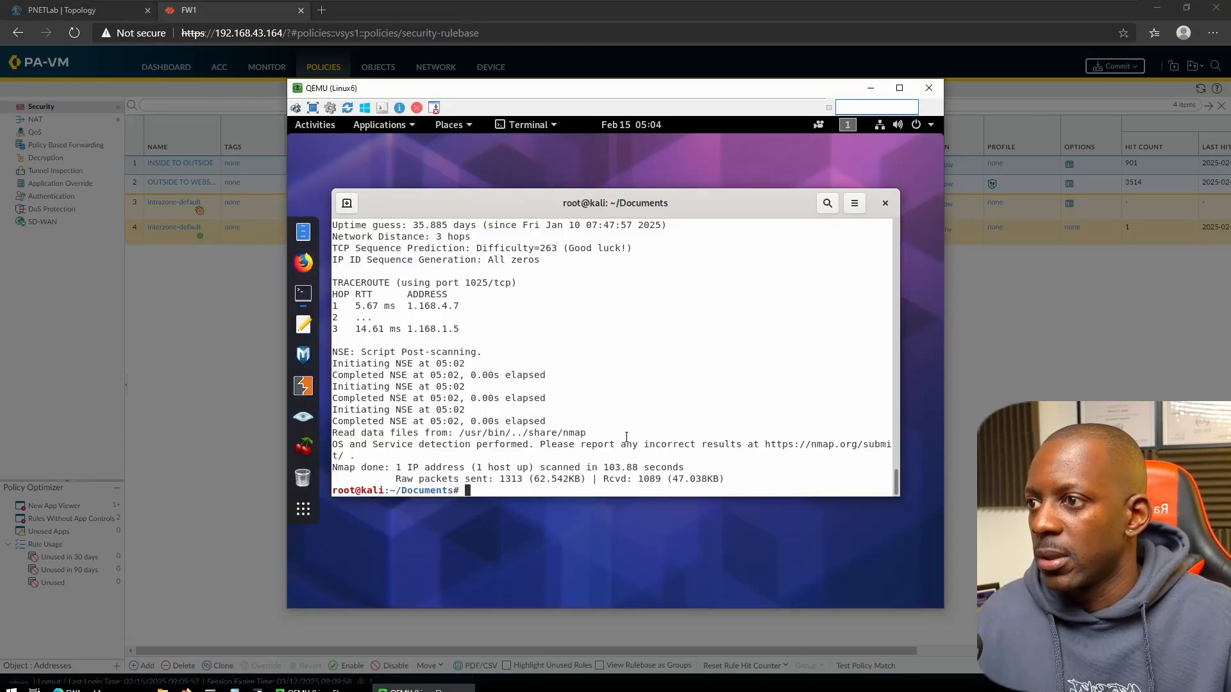
key("alt+Tab")
left_click(719, 510)
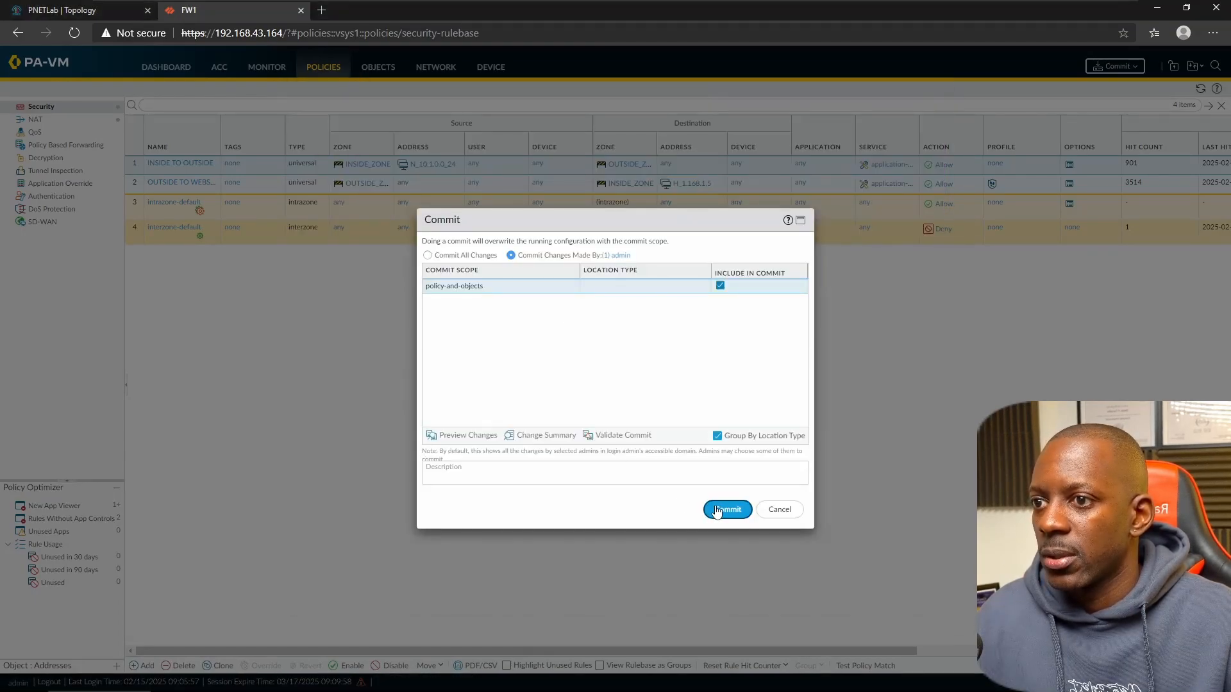
- Review the Kali scan output's Apache httpd version, then close the finished commit status
key("alt+Tab")
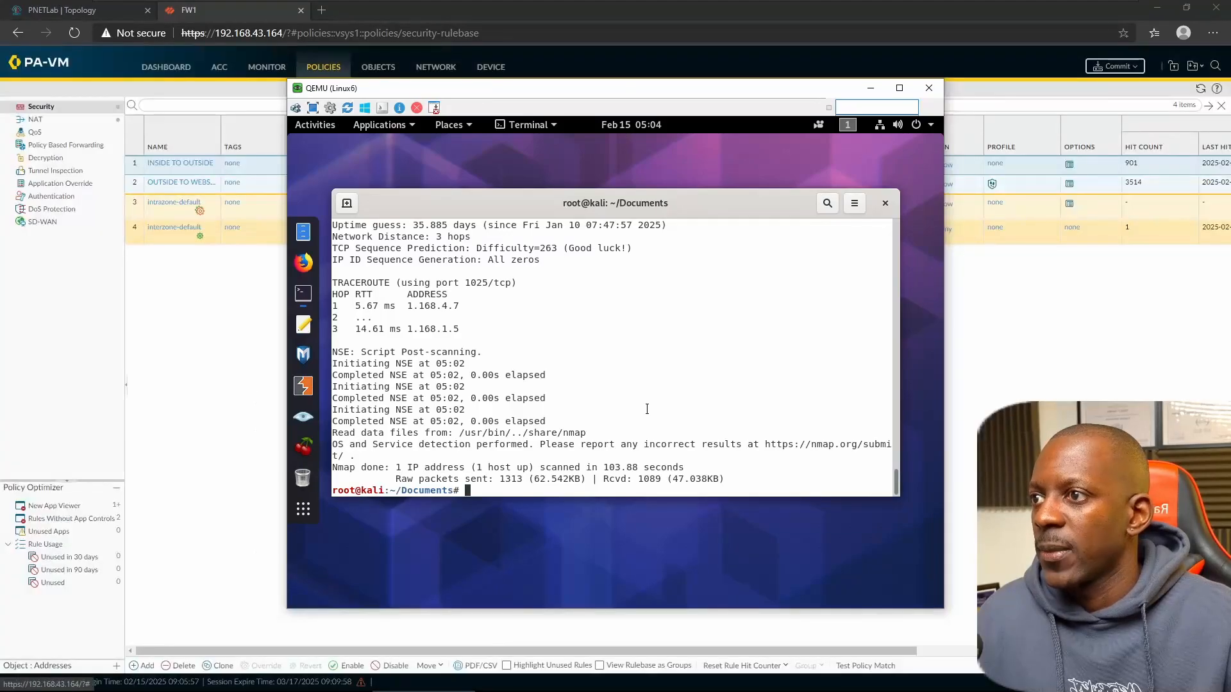
scroll(650, 401, "up", 3)
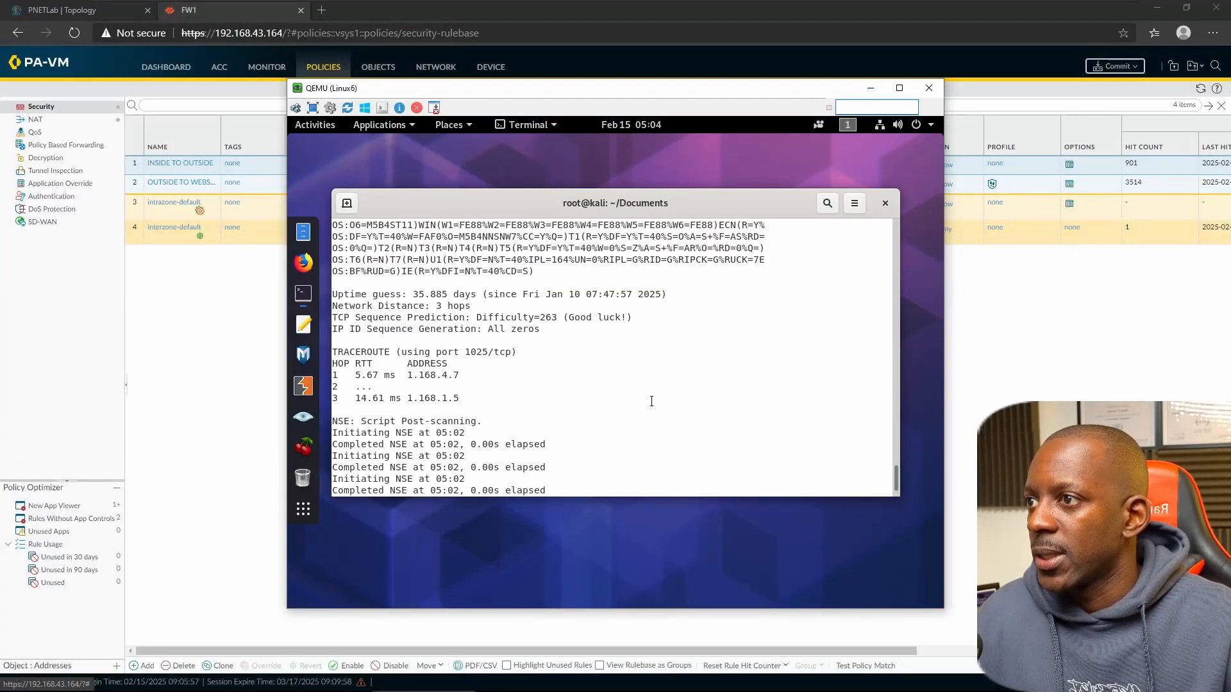
scroll(651, 401, "up", 8)
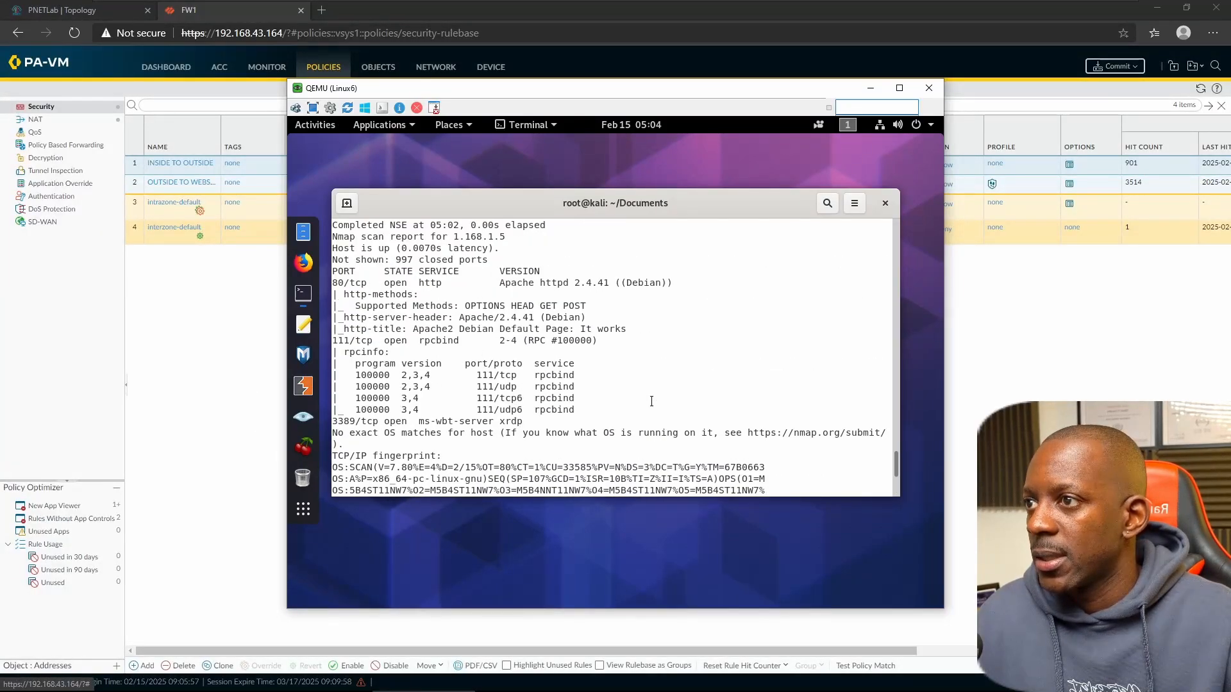
scroll(651, 401, "up", 2)
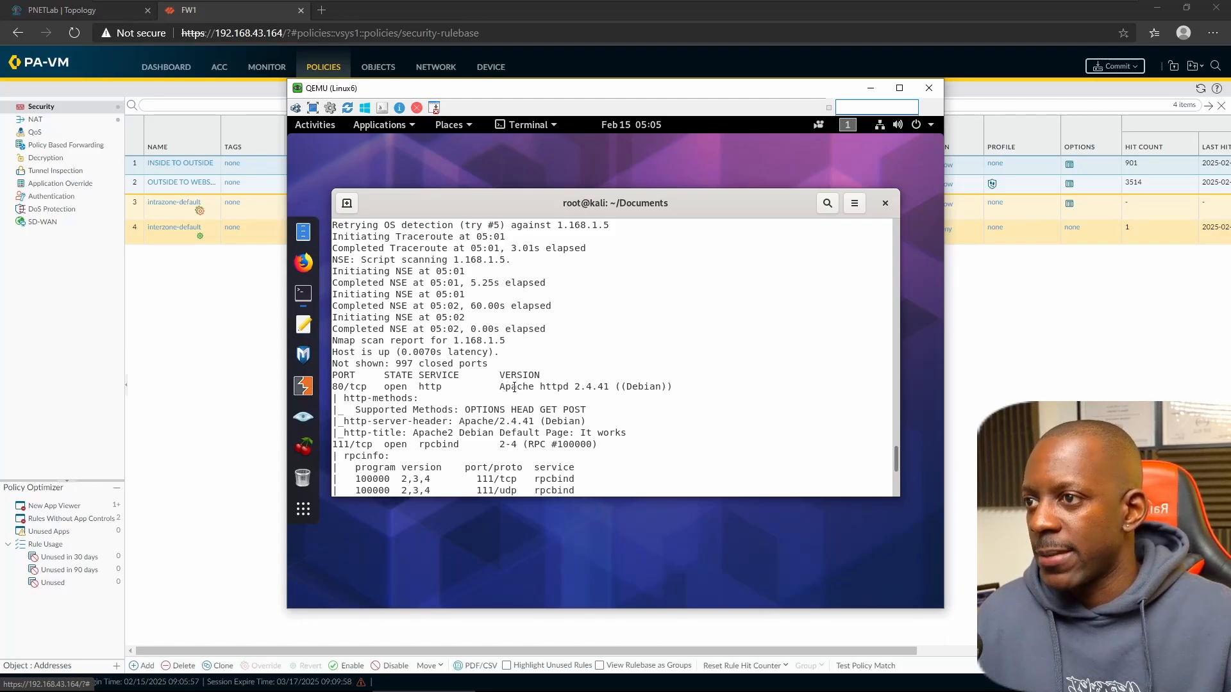
left_click_drag(500, 387, 603, 390)
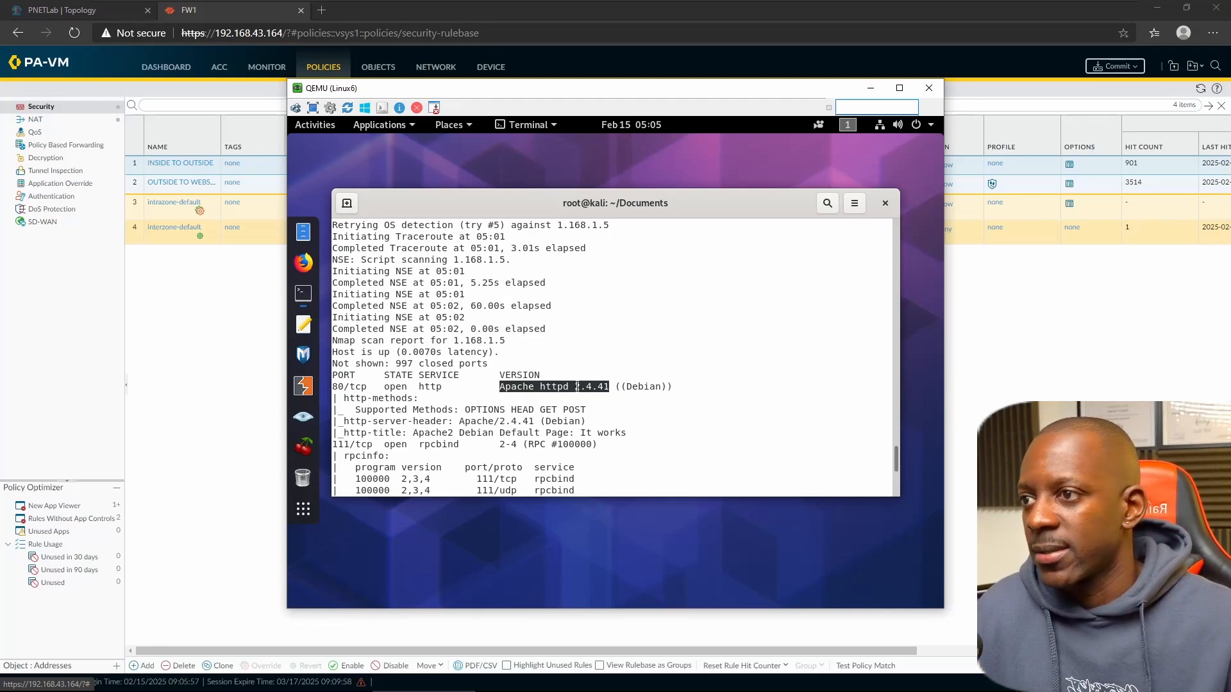
scroll(443, 423, "down", 4)
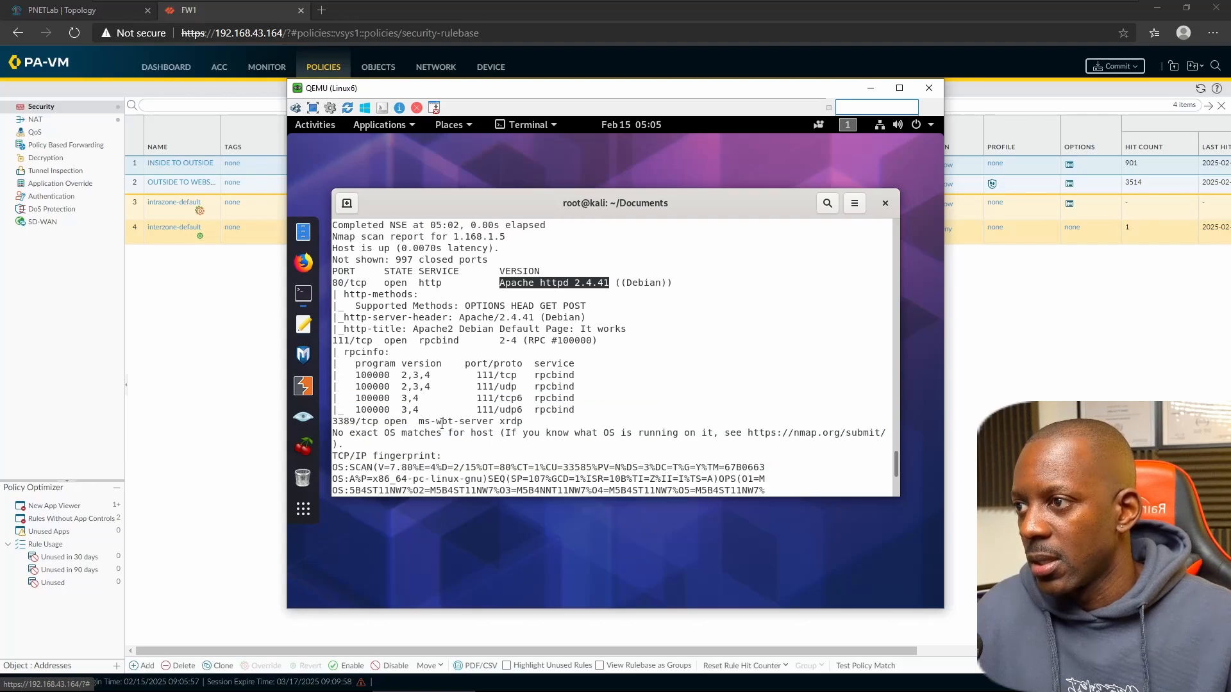
scroll(442, 423, "down", 2)
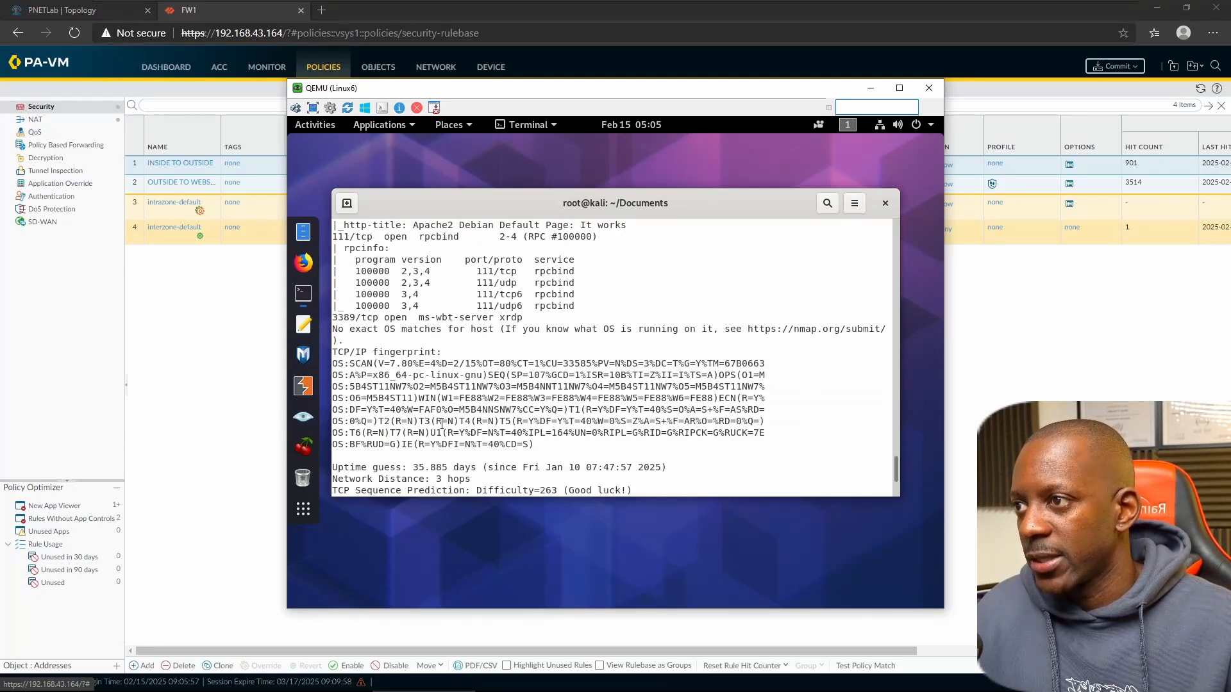
scroll(442, 423, "down", 1)
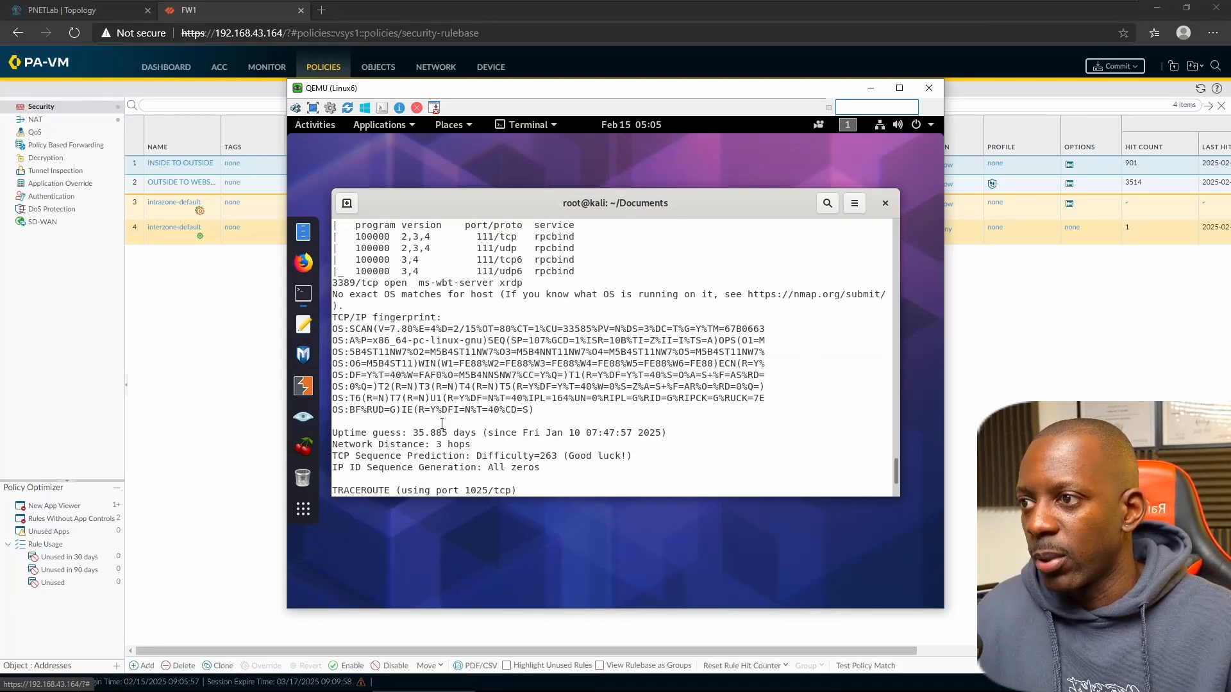
scroll(442, 423, "down", 4)
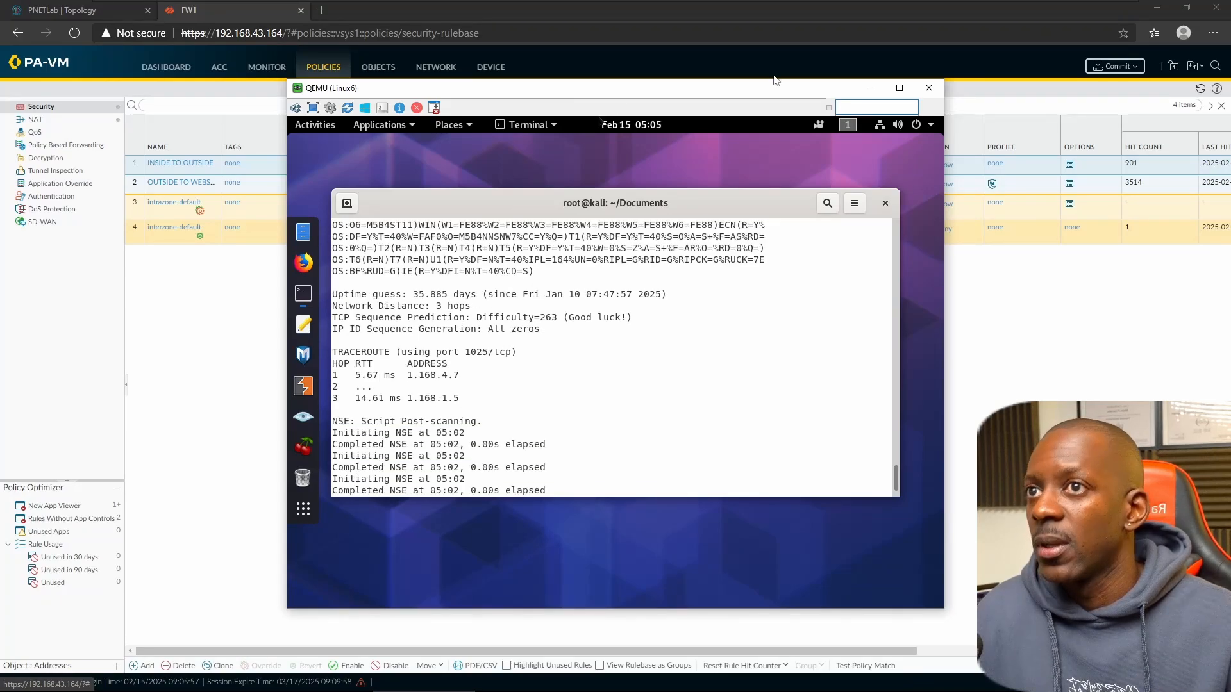
left_click(871, 88)
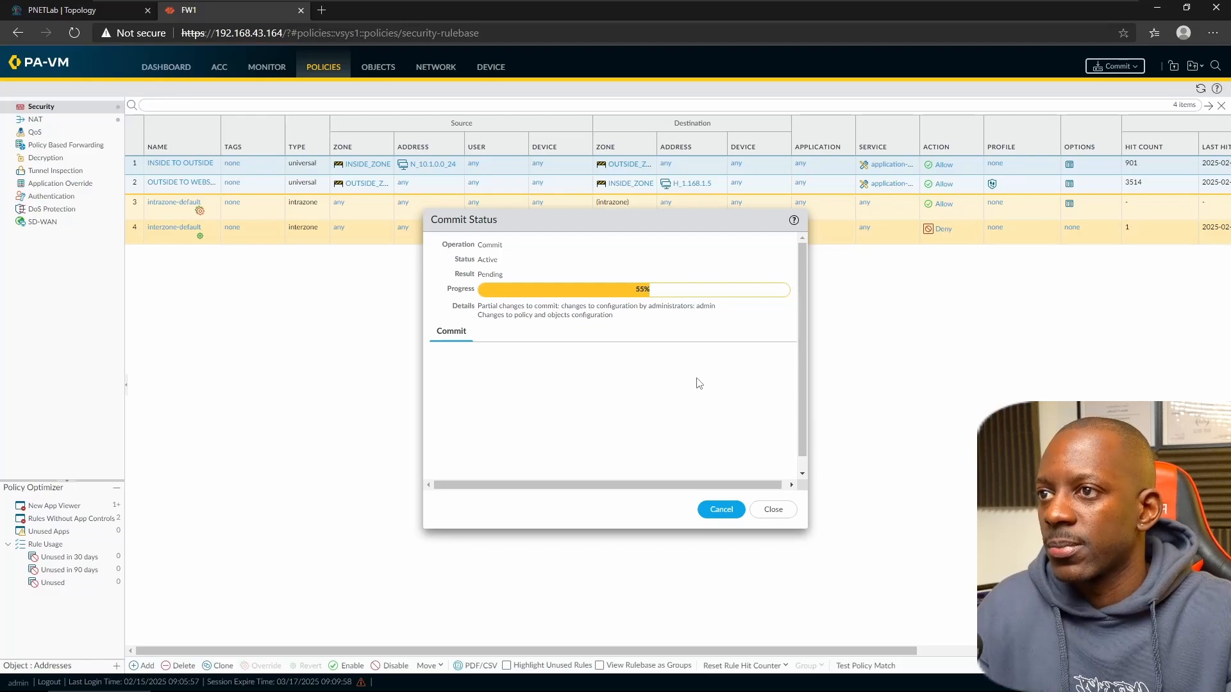
left_click(788, 513)
- Rerun 'nmap -v -Pn -n 1.168.1.5 -A' in Kali, then return to the firewall rulebase
mouse_move(511, 690)
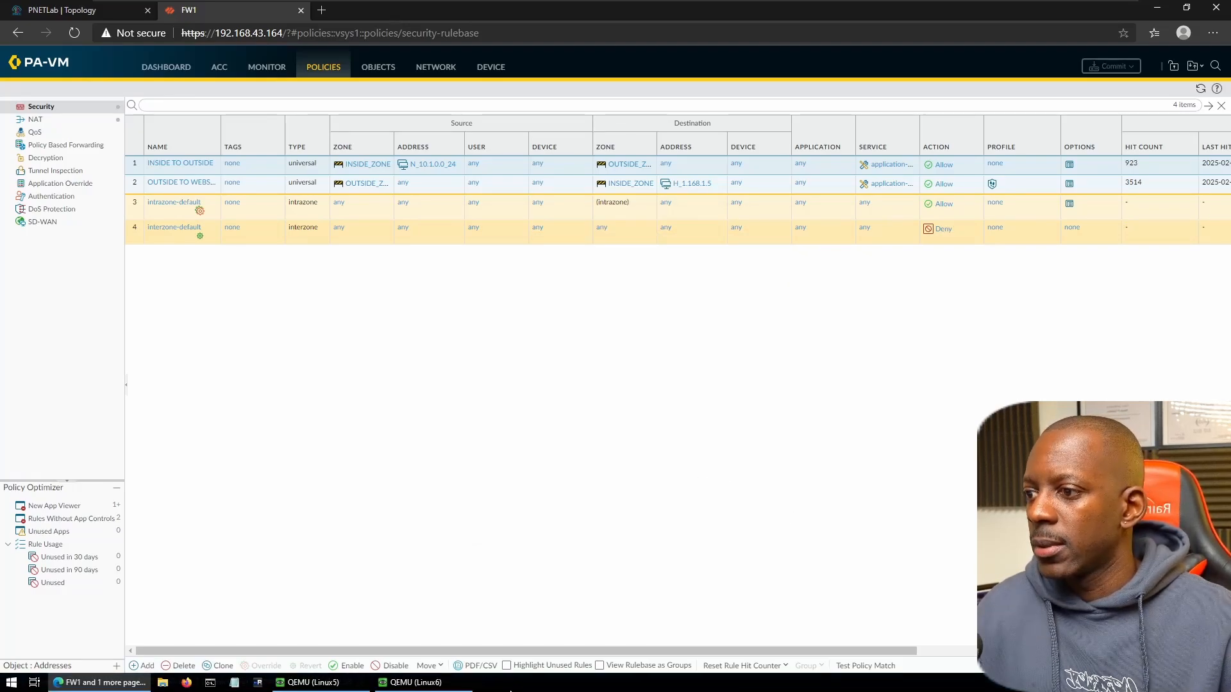
left_click(417, 683)
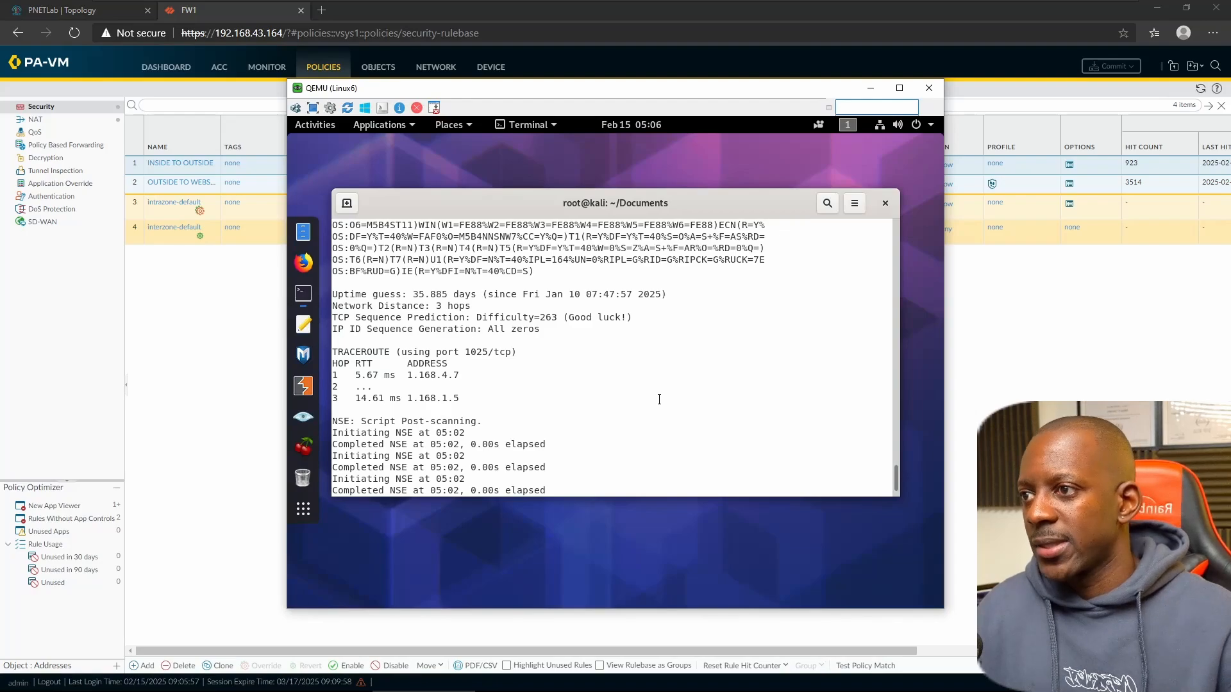
key("Return")
key("Up")
key("Return")
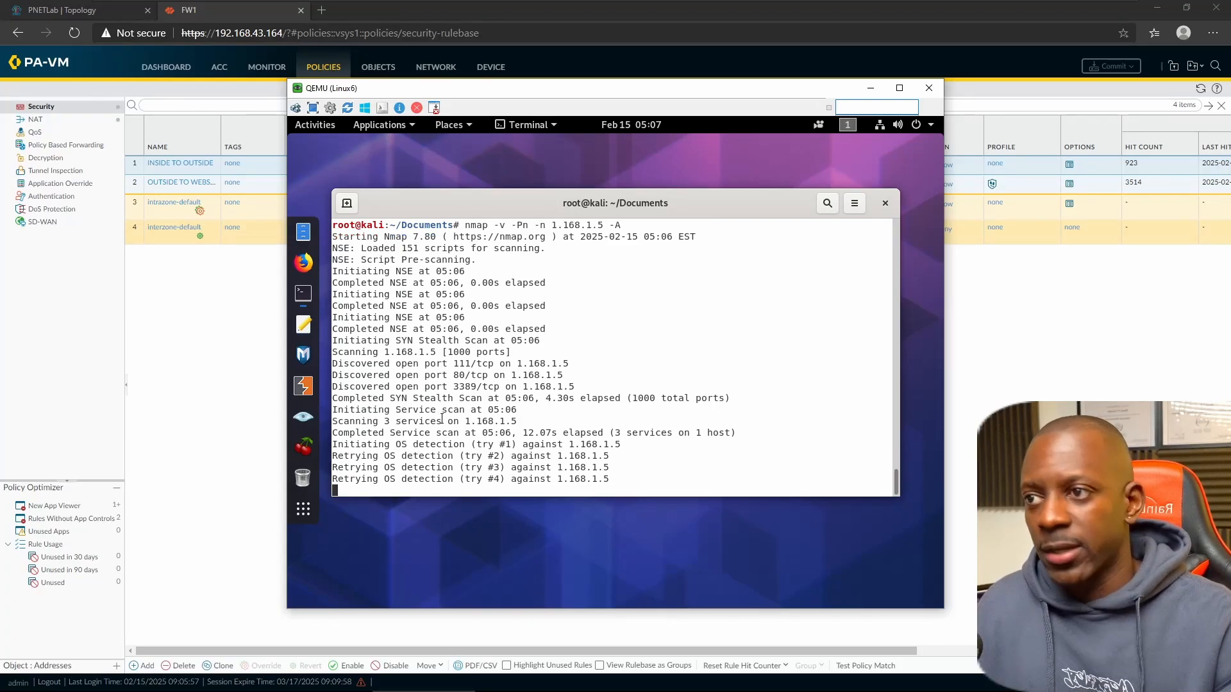
left_click(181, 332)
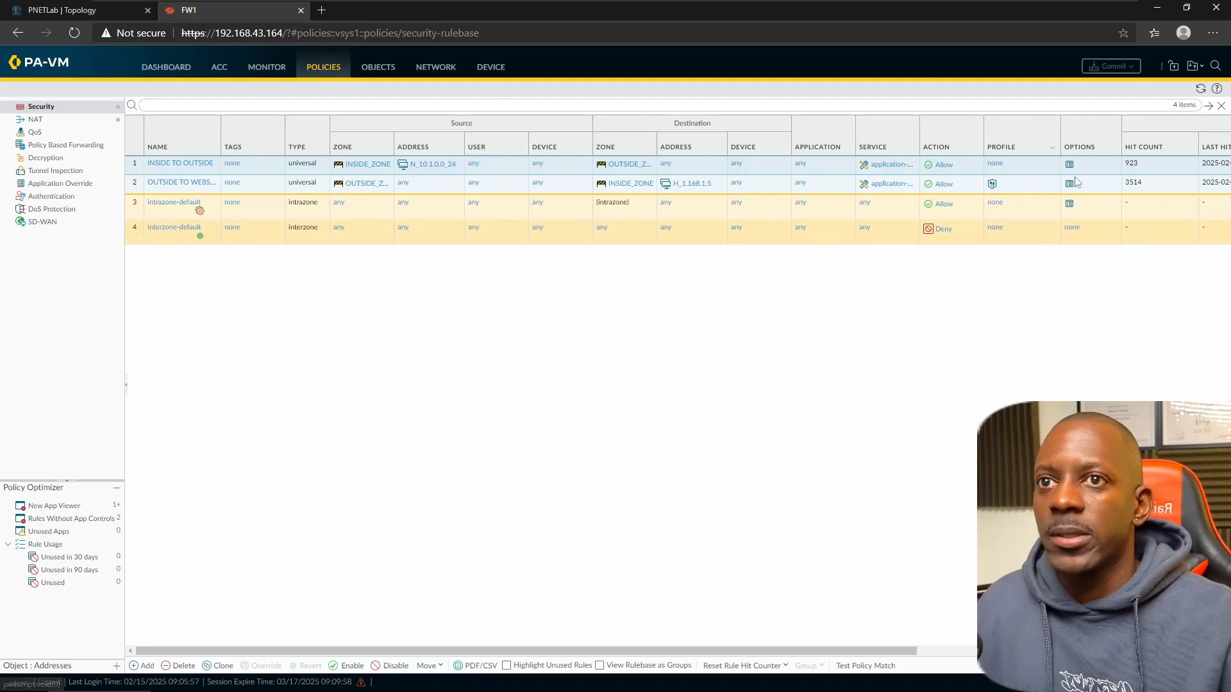
- Refresh the rulebase and reload the Threat log to show the dropped Nmap Scripting Engine Detection
left_click(1200, 88)
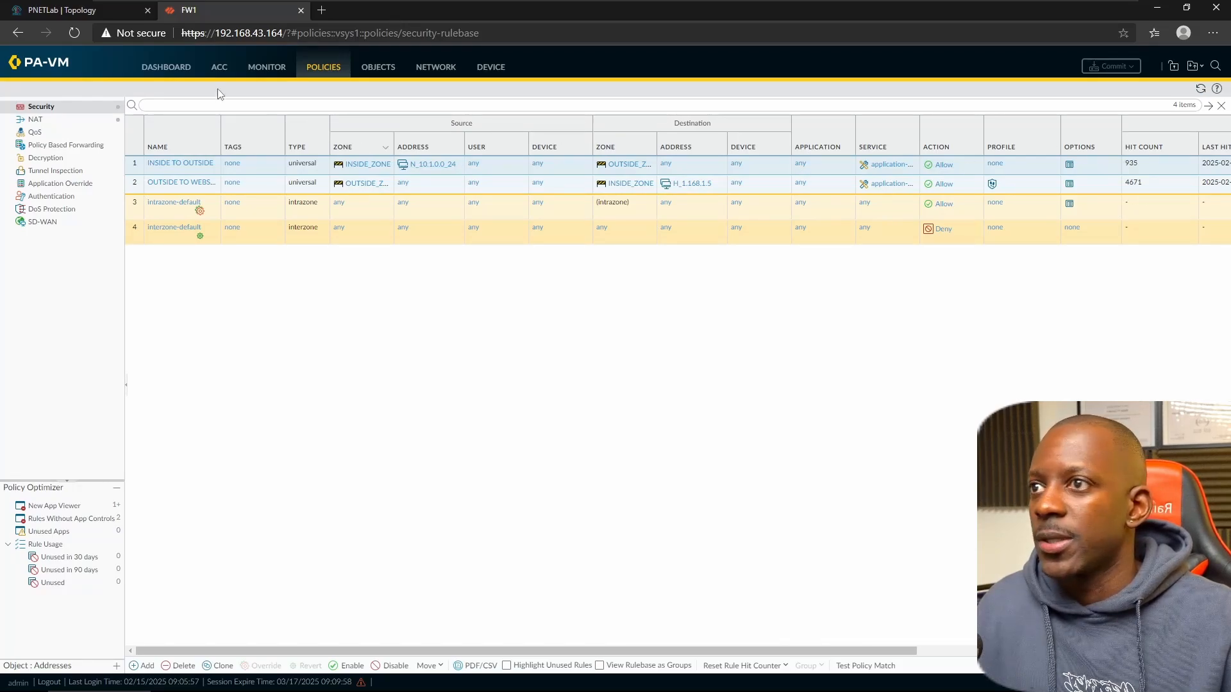
left_click(277, 69)
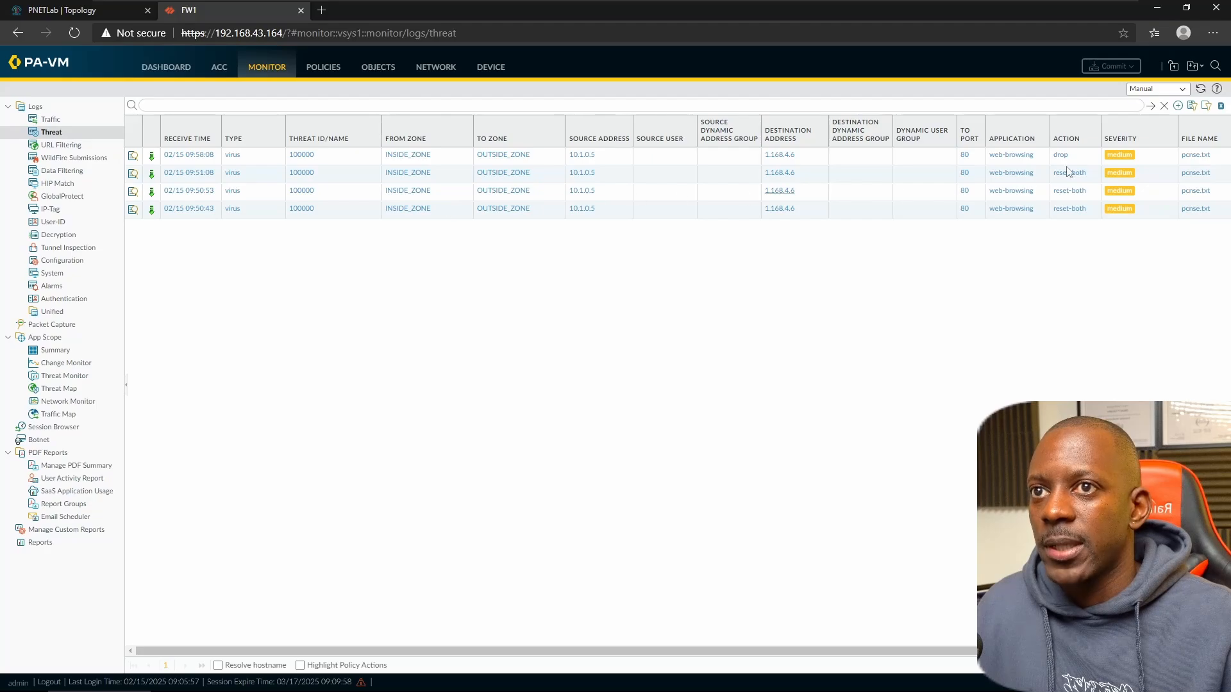
left_click(1201, 89)
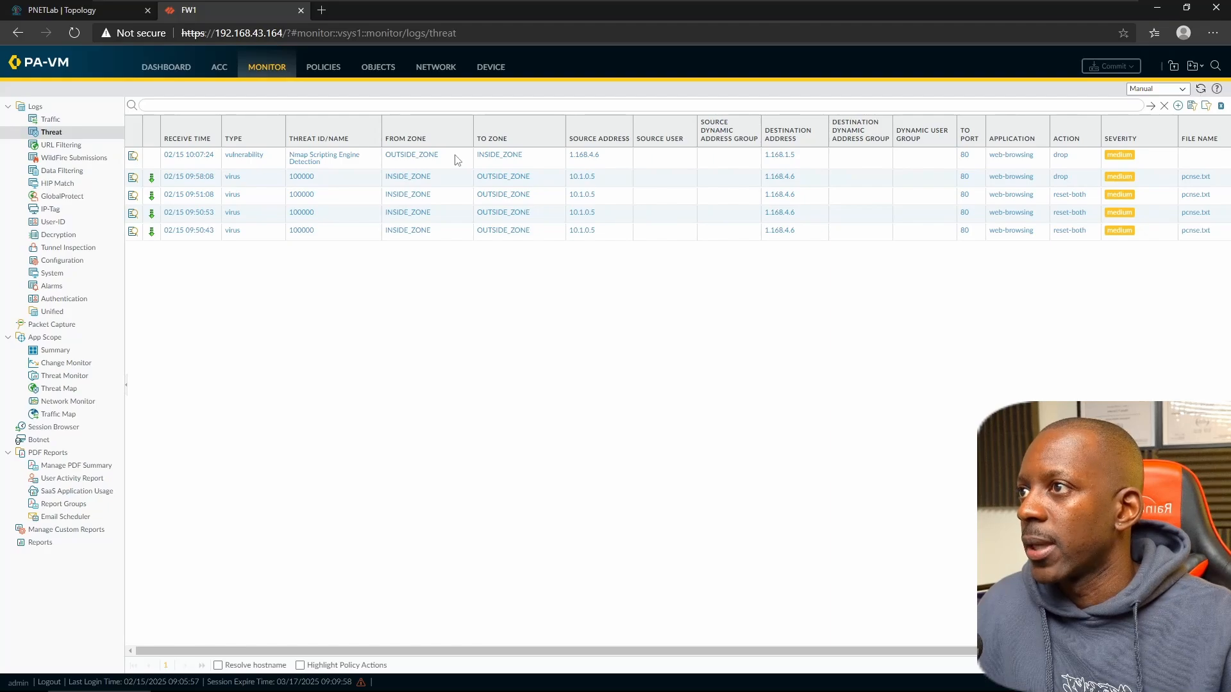
key("alt+Tab")
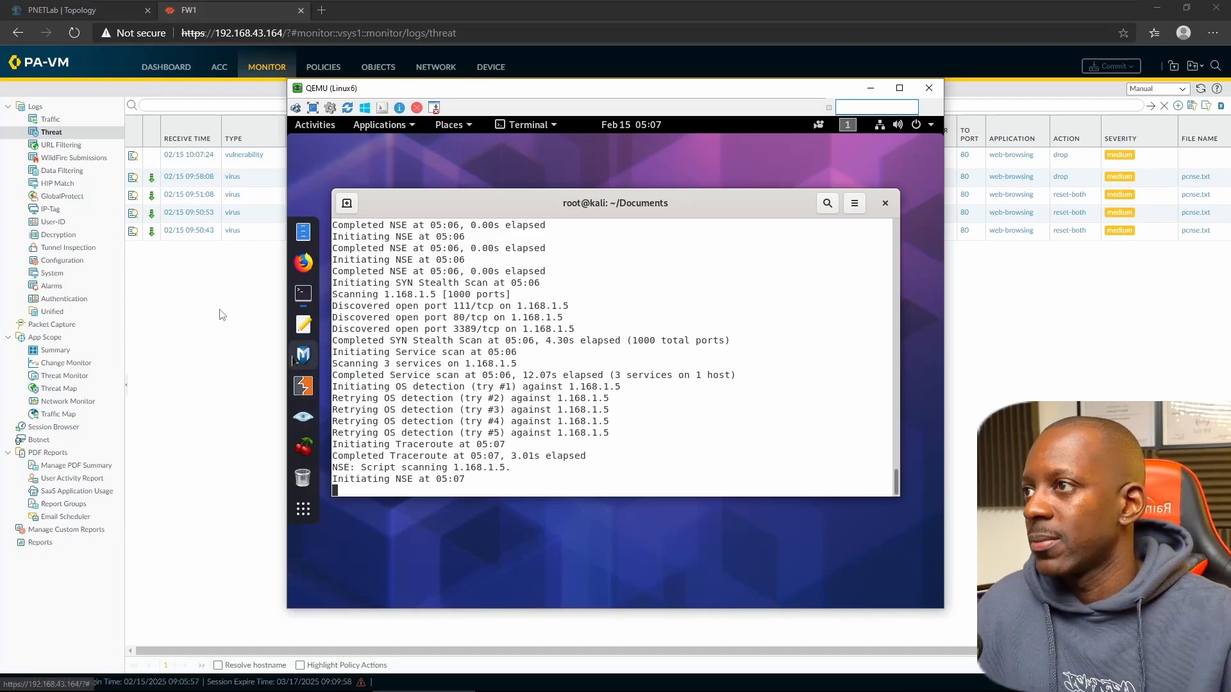
key("alt+Tab")
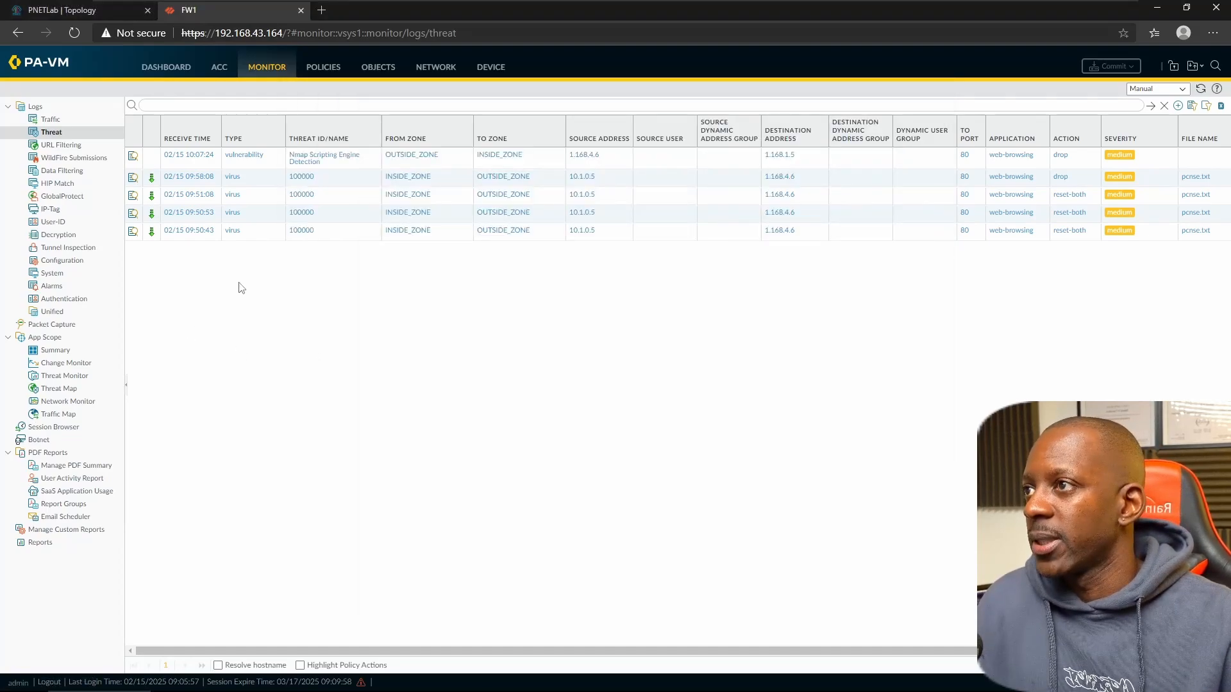
- Open the Nmap entry's maximized detailed view: ID 58433, rule OUTSIDE TO WEBSERVER, repeat count 9
left_click(132, 157)
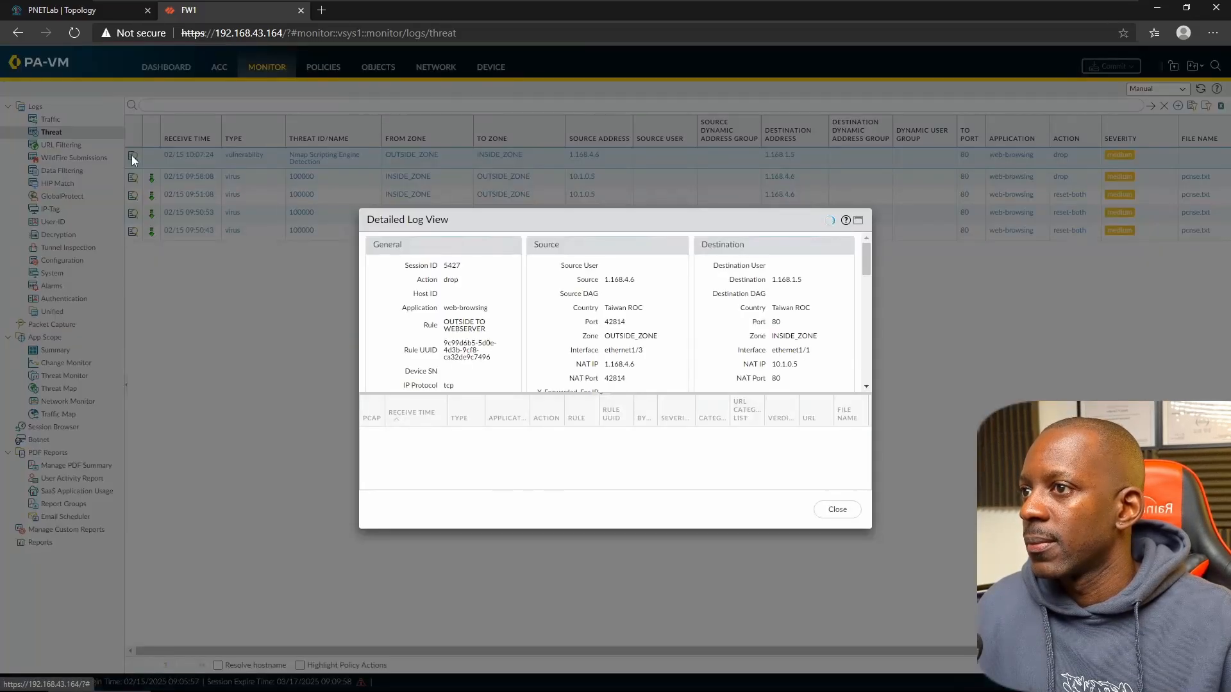
left_click(857, 221)
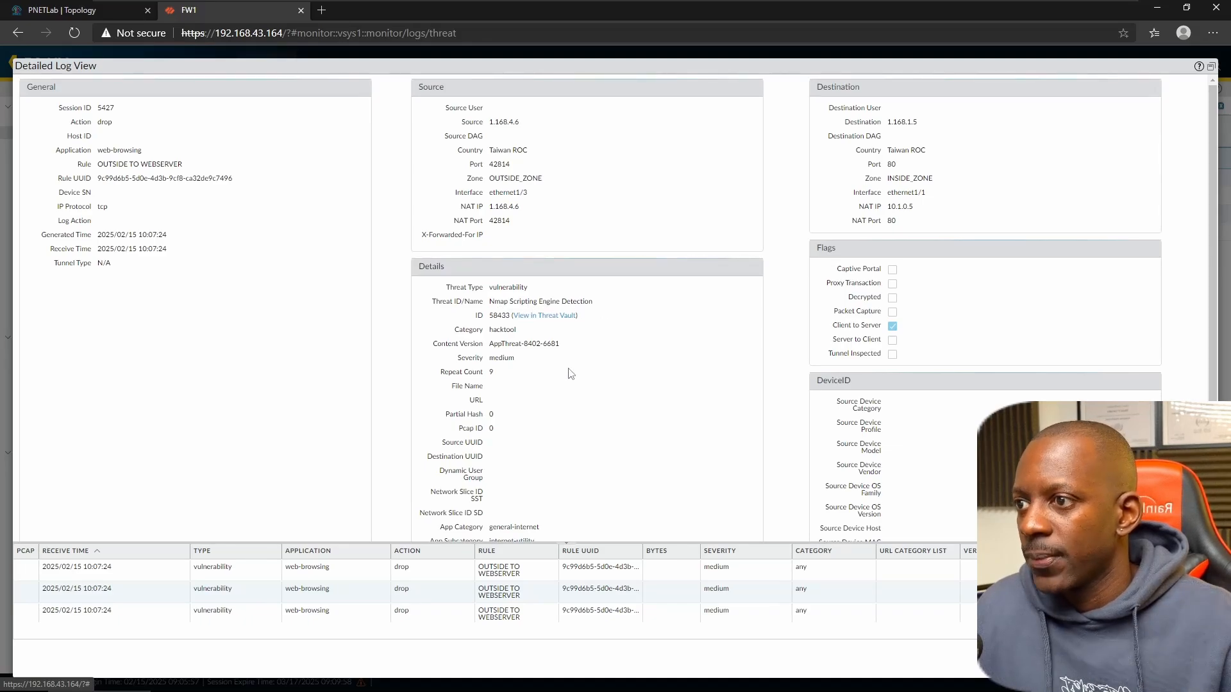
scroll(570, 373, "down", 2)
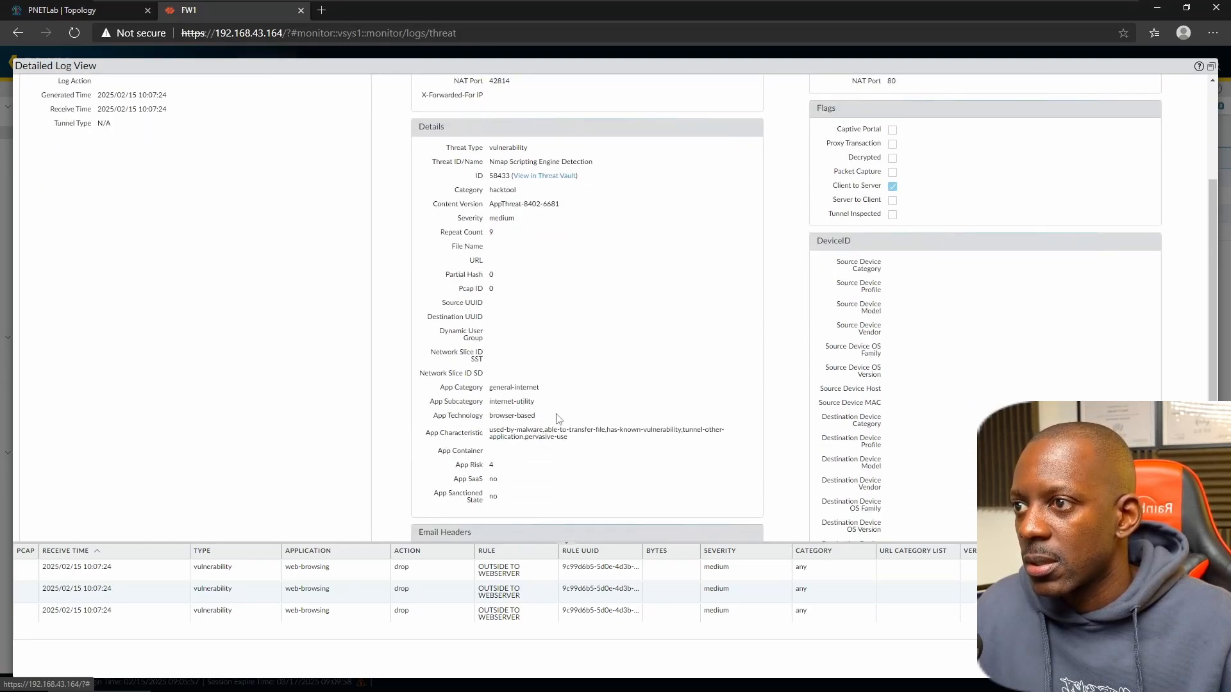
scroll(728, 448, "down", 1)
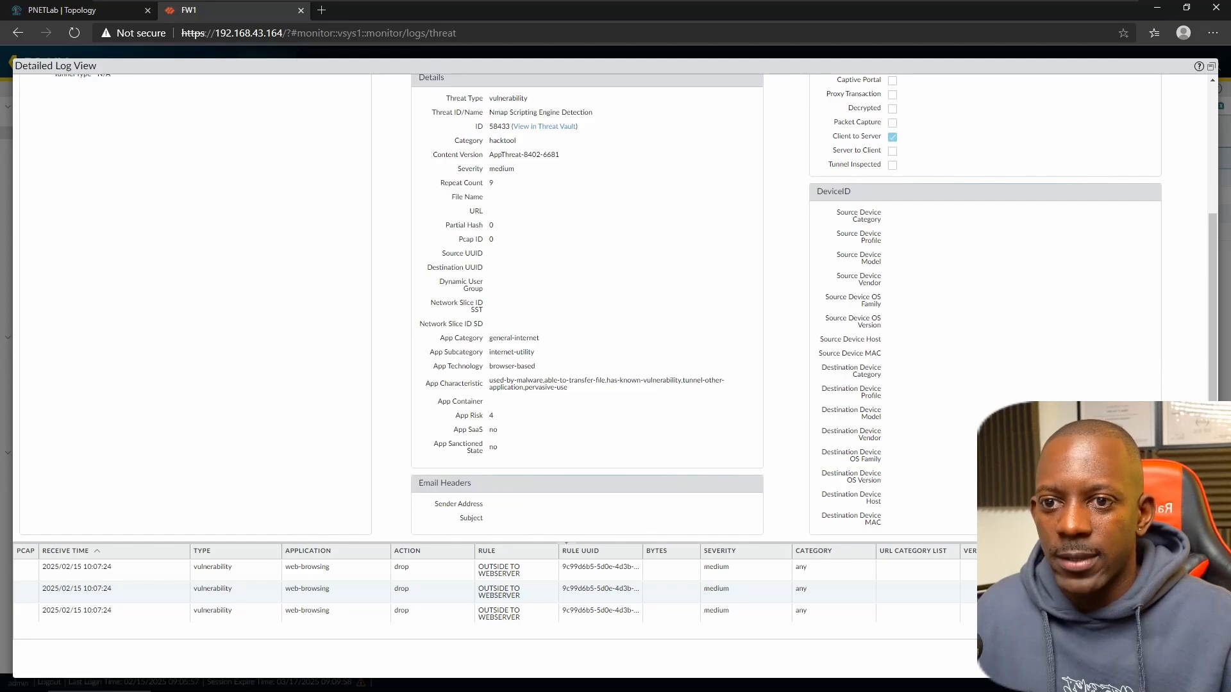
scroll(837, 378, "up", 3)
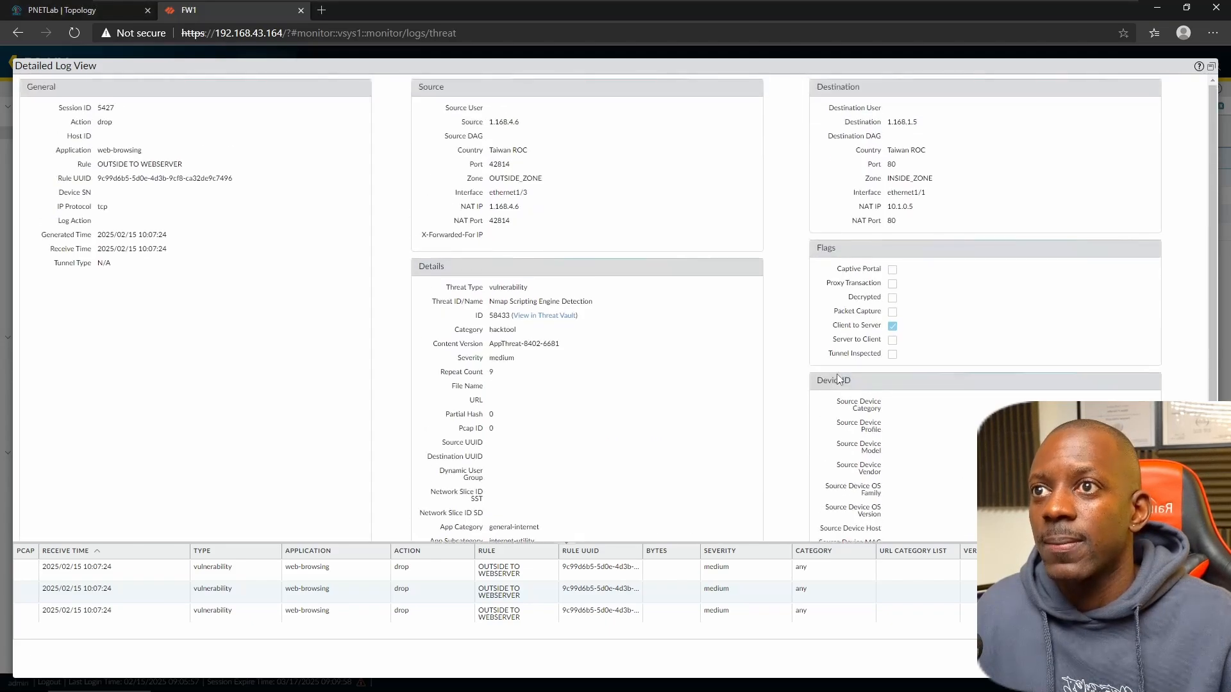
scroll(837, 379, "down", 3)
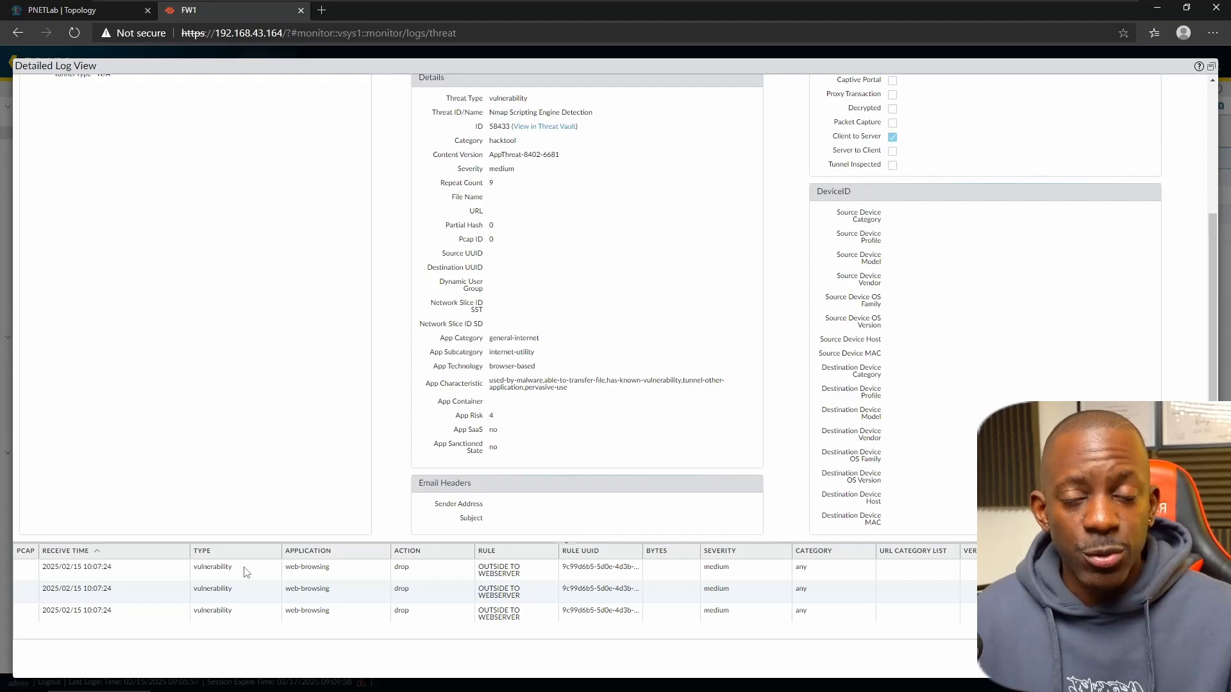
key("alt+Tab")
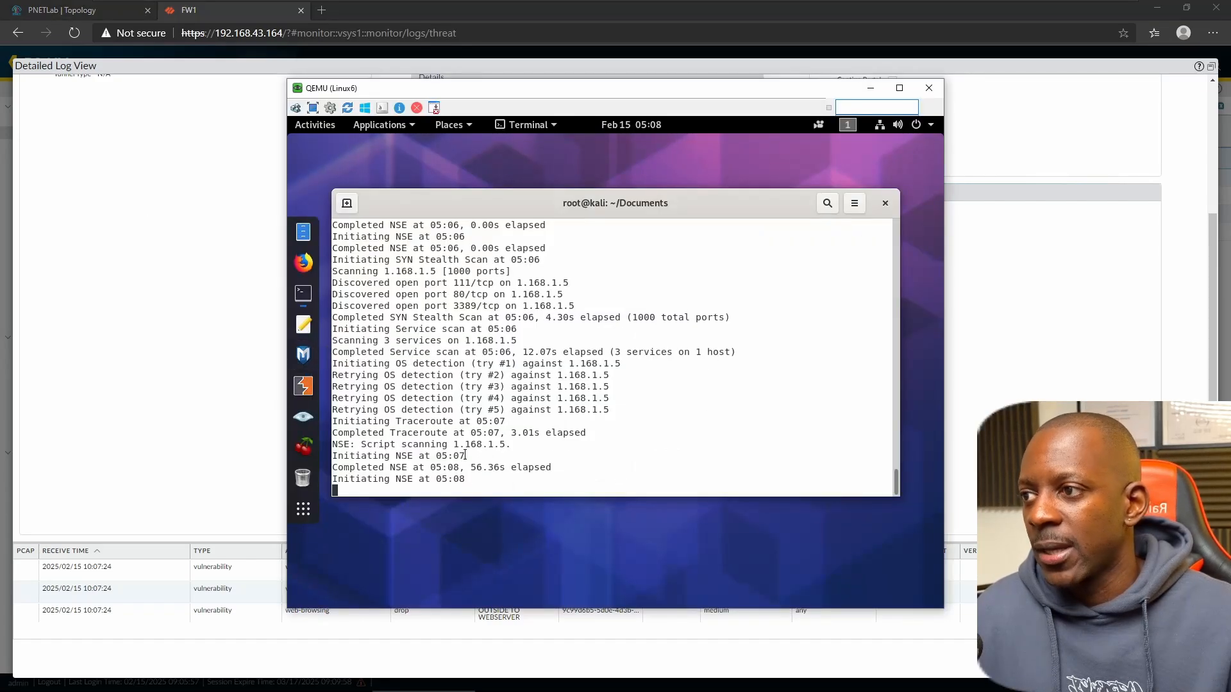
left_click(250, 602)
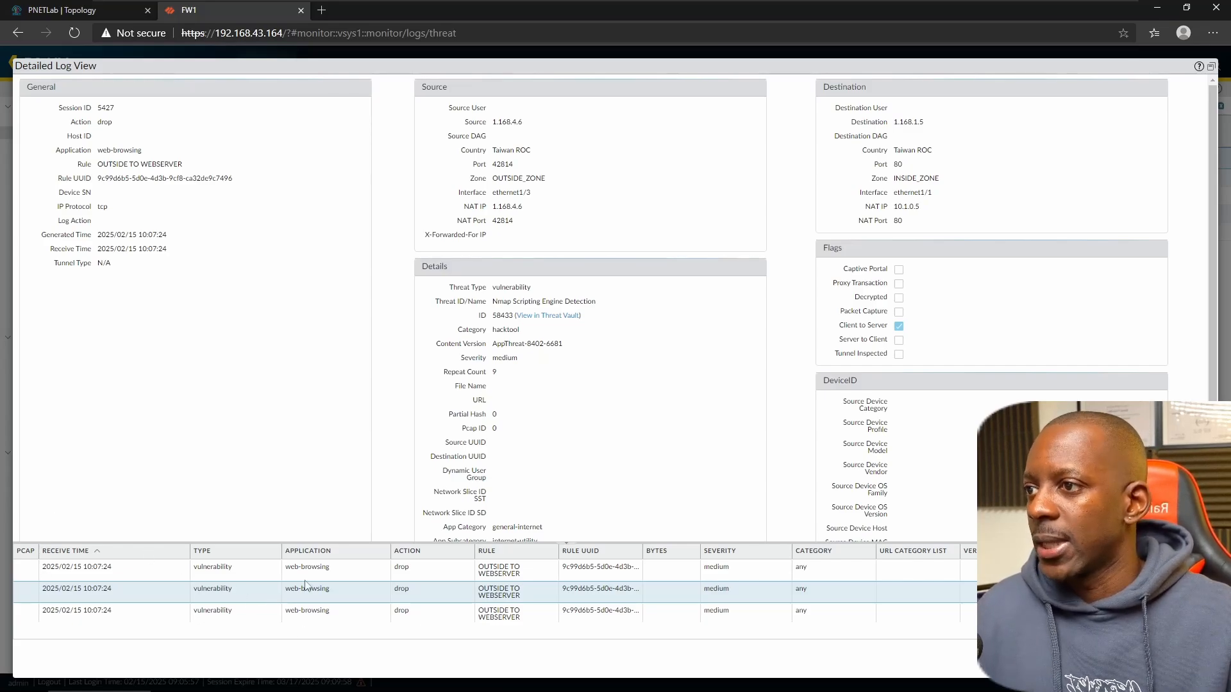
- Run 'python3 -m http.server 80' in the Kali terminal
key("alt+Tab")
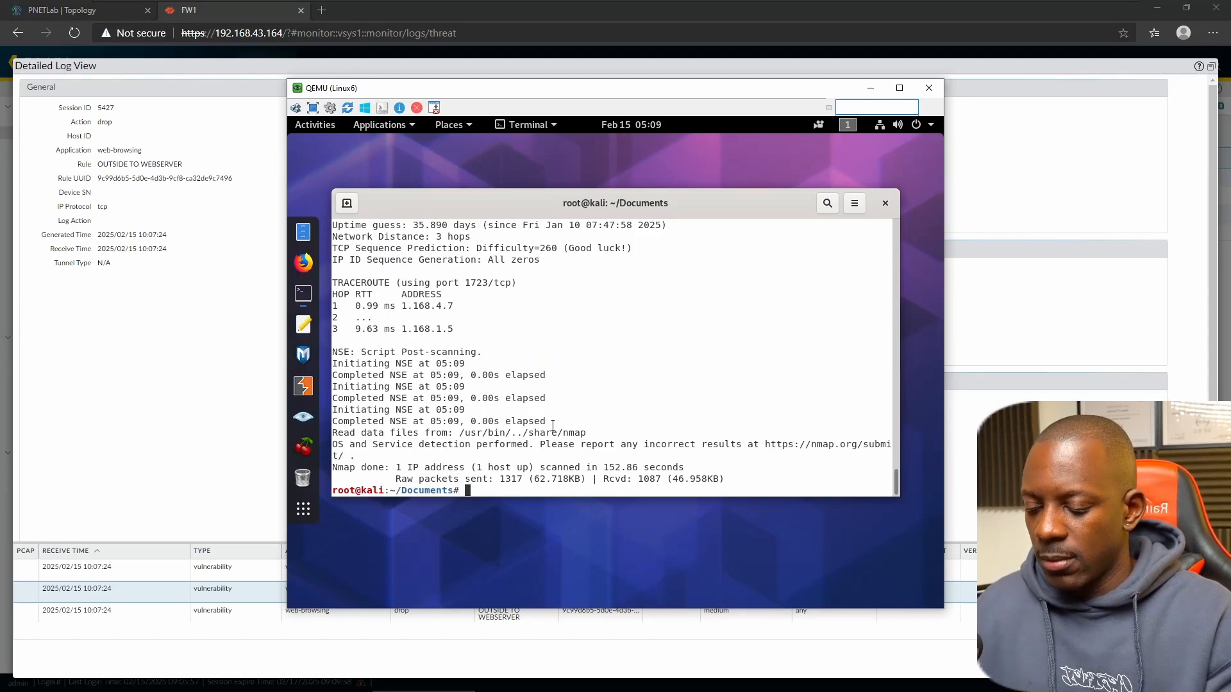
type("python")
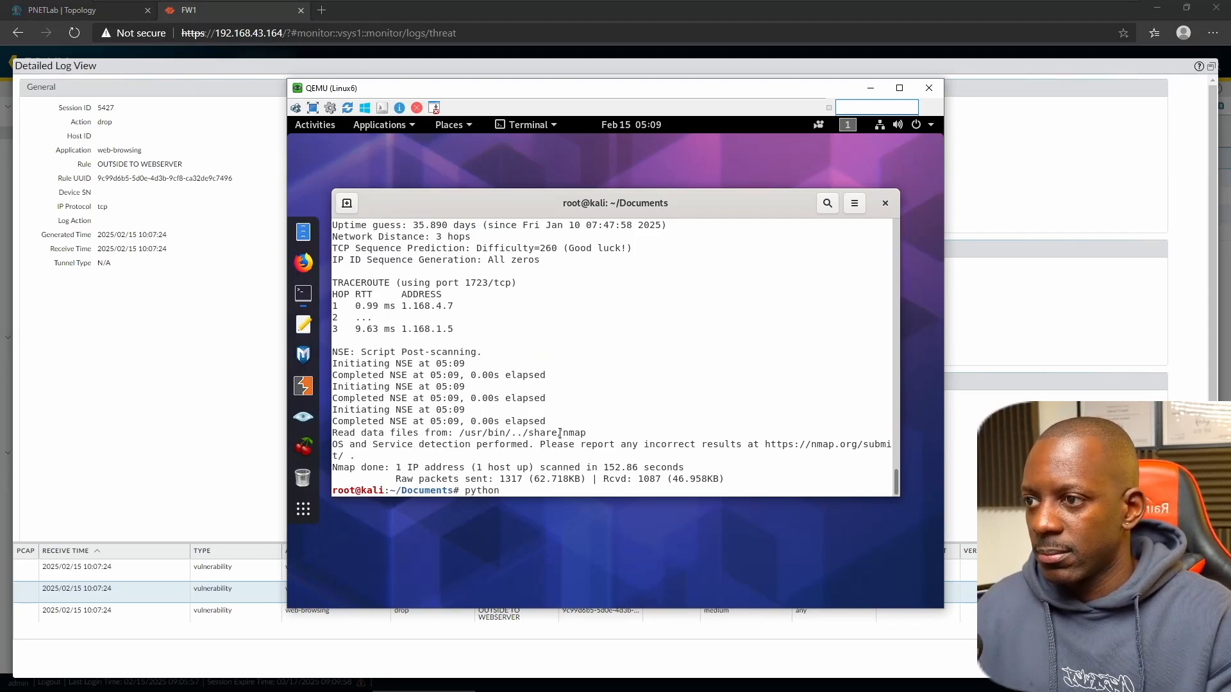
type("3 -m ")
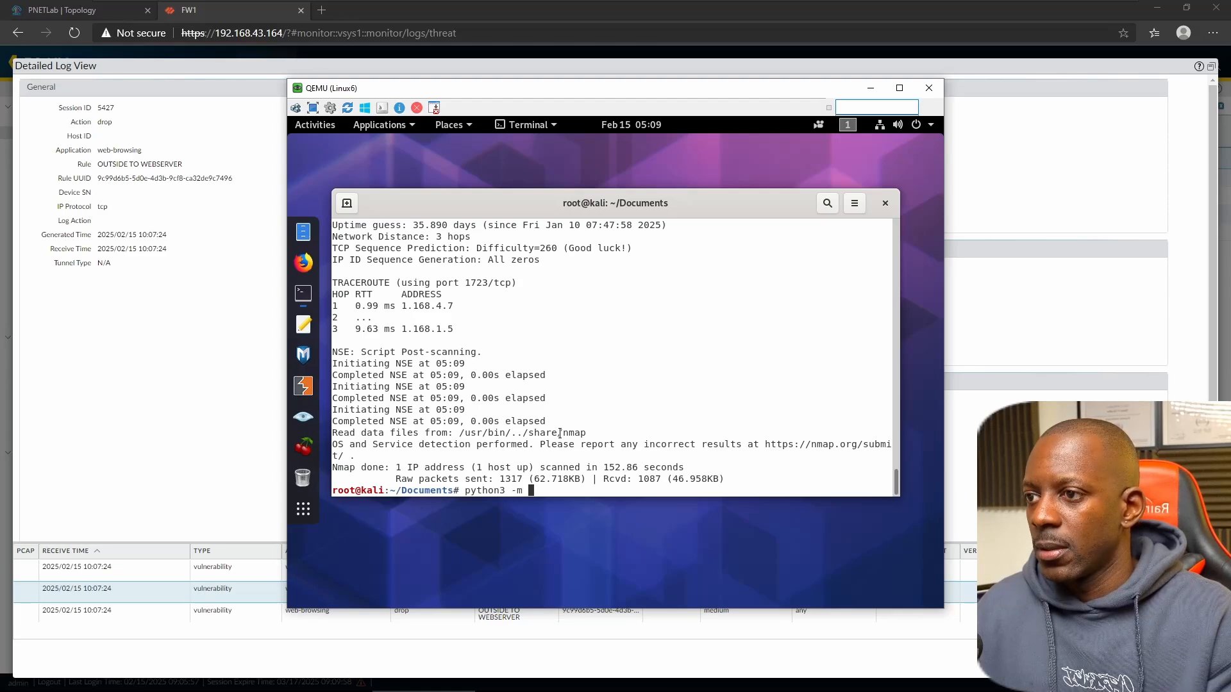
type("http.")
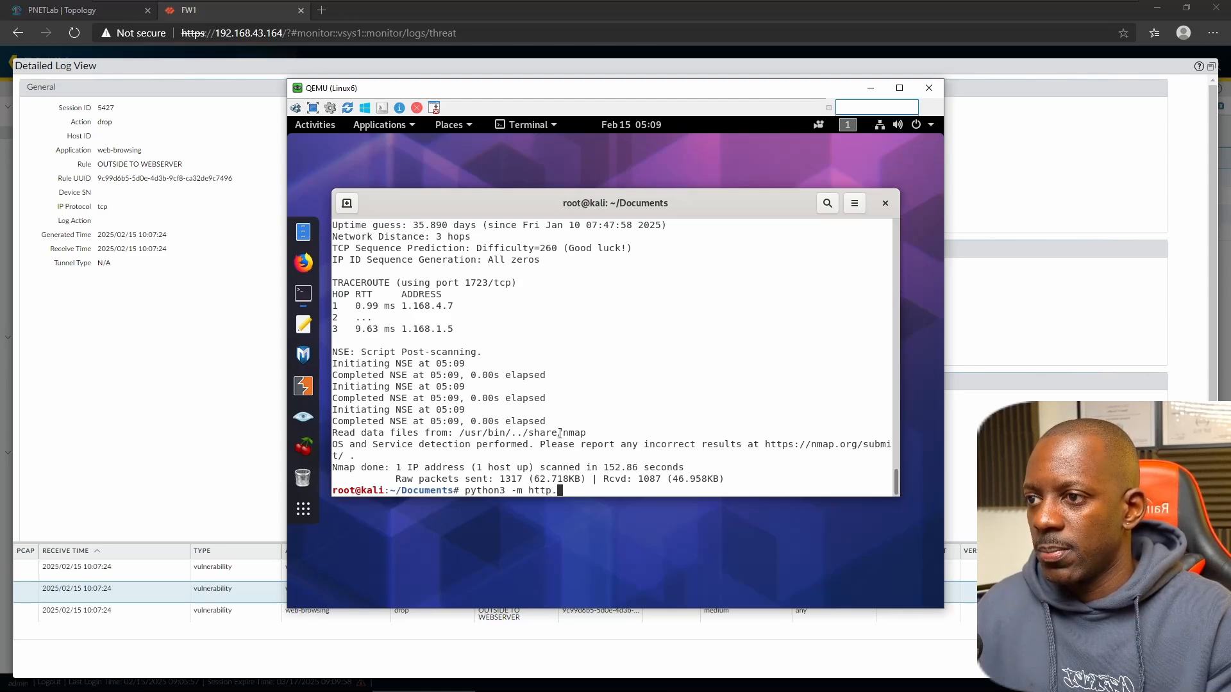
type("server 80")
key("Return")
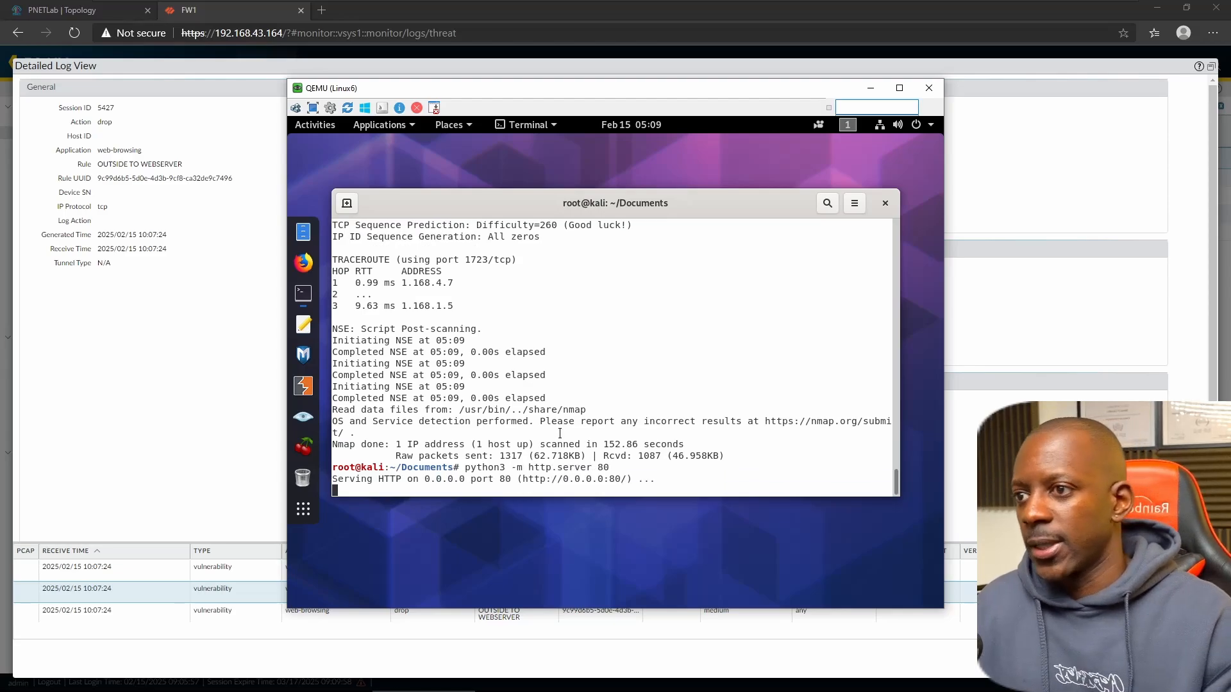
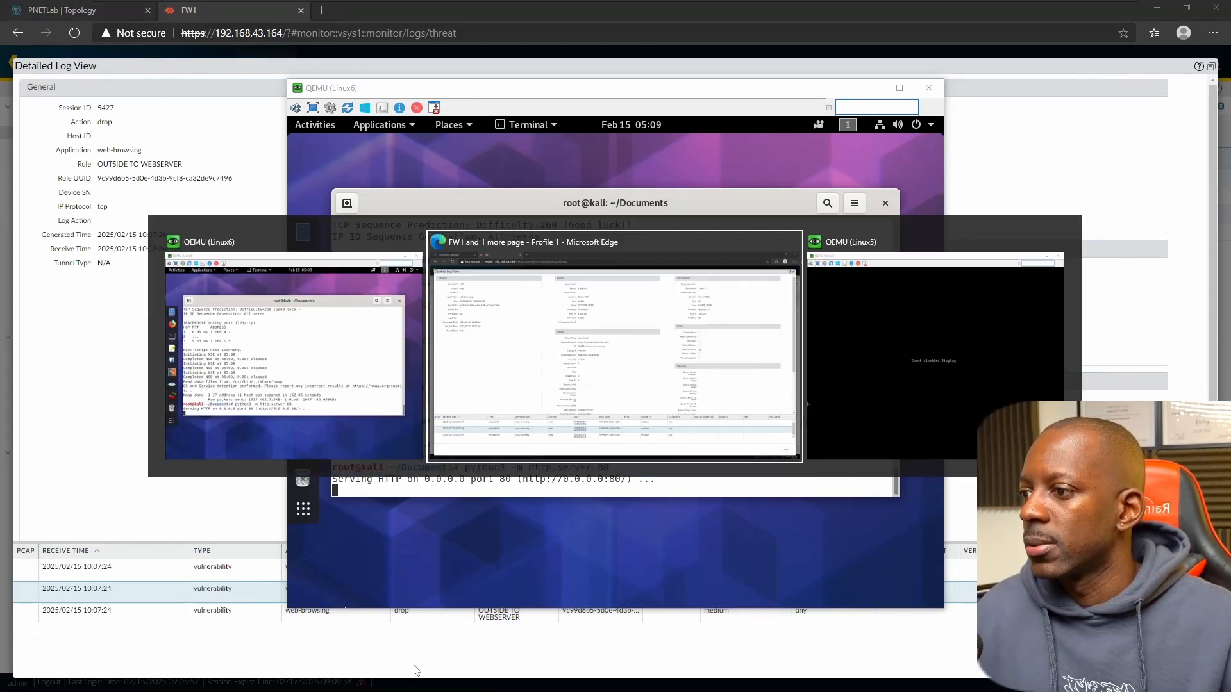
key("alt+Tab")
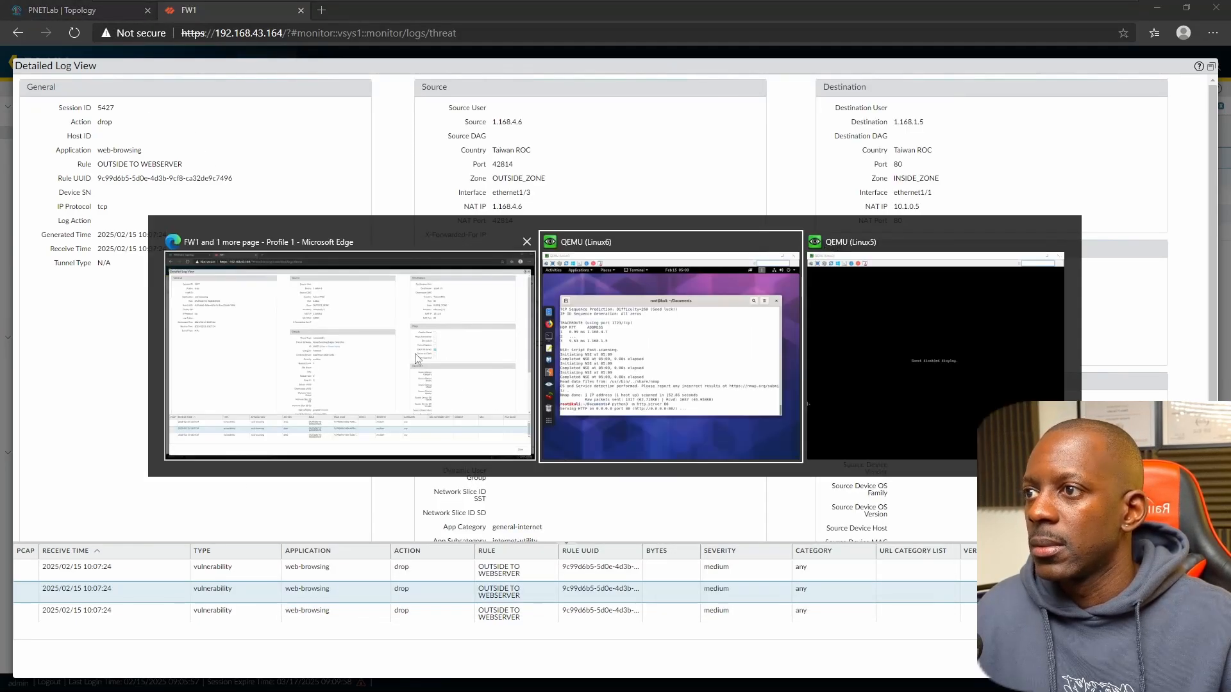
- Unlock the Kali VM with the root password and open enum.pdf from the directory listing
left_click(907, 353)
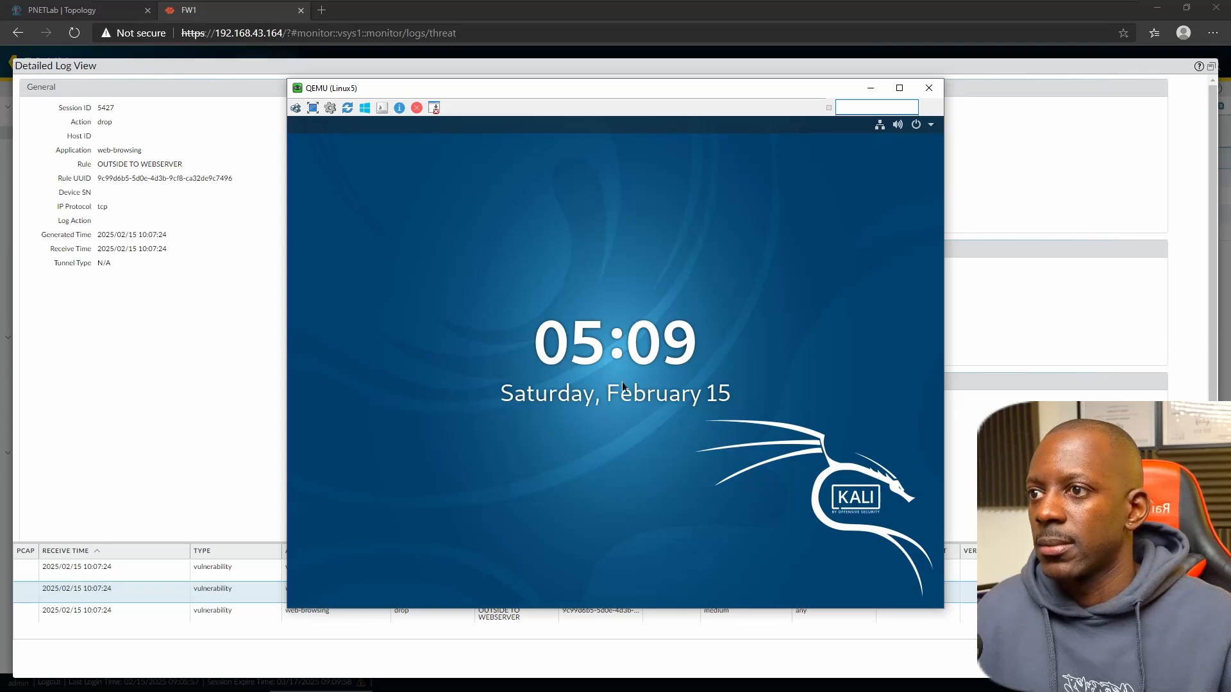
left_click(622, 384)
type("toor")
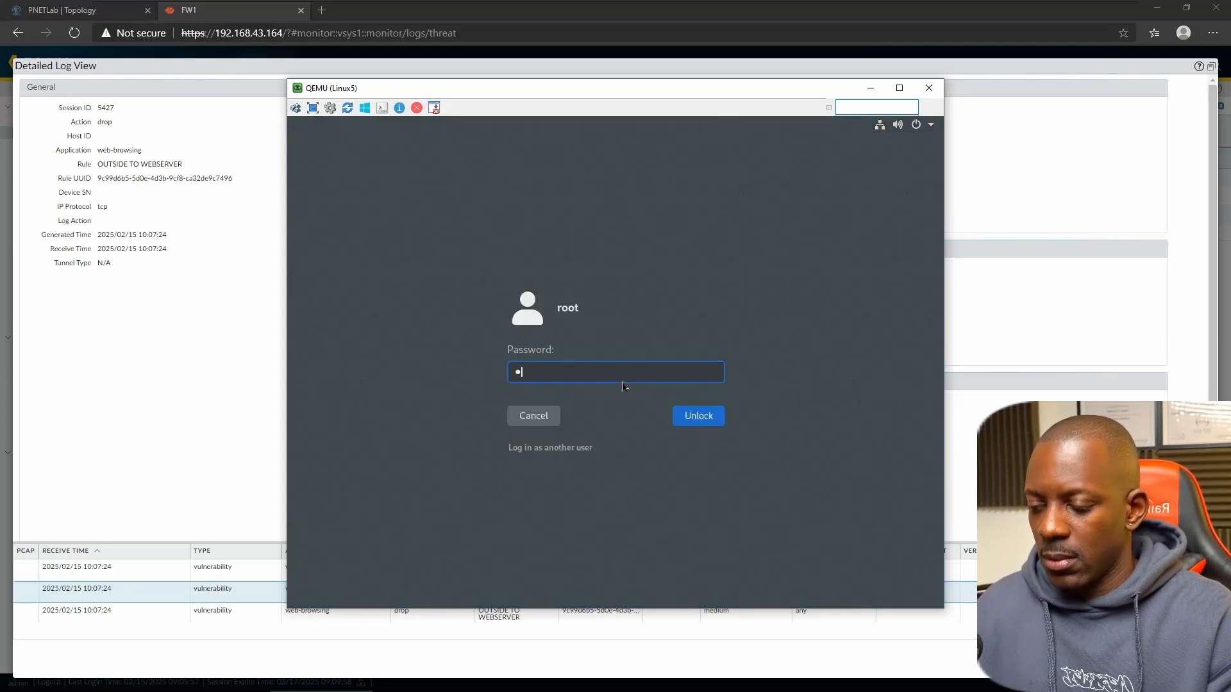
key("Return")
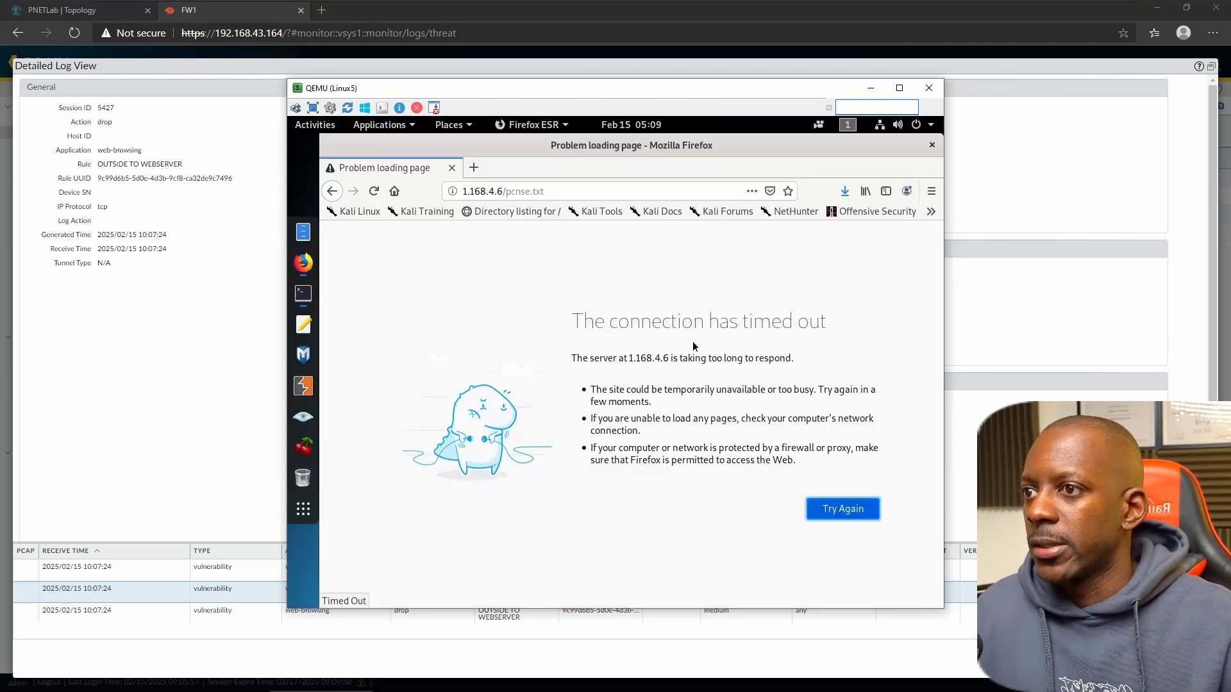
left_click(333, 191)
left_click(363, 292)
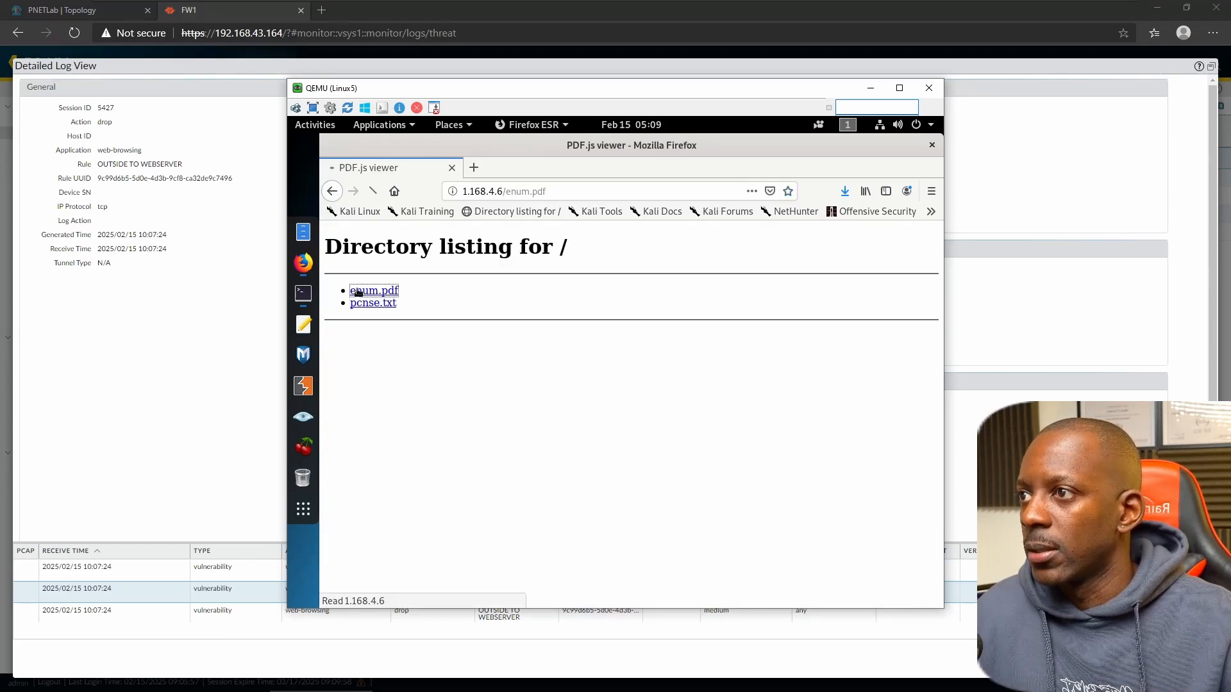
- Permanently delete the previously downloaded enum.pdf from the Downloads folder
left_click(845, 191)
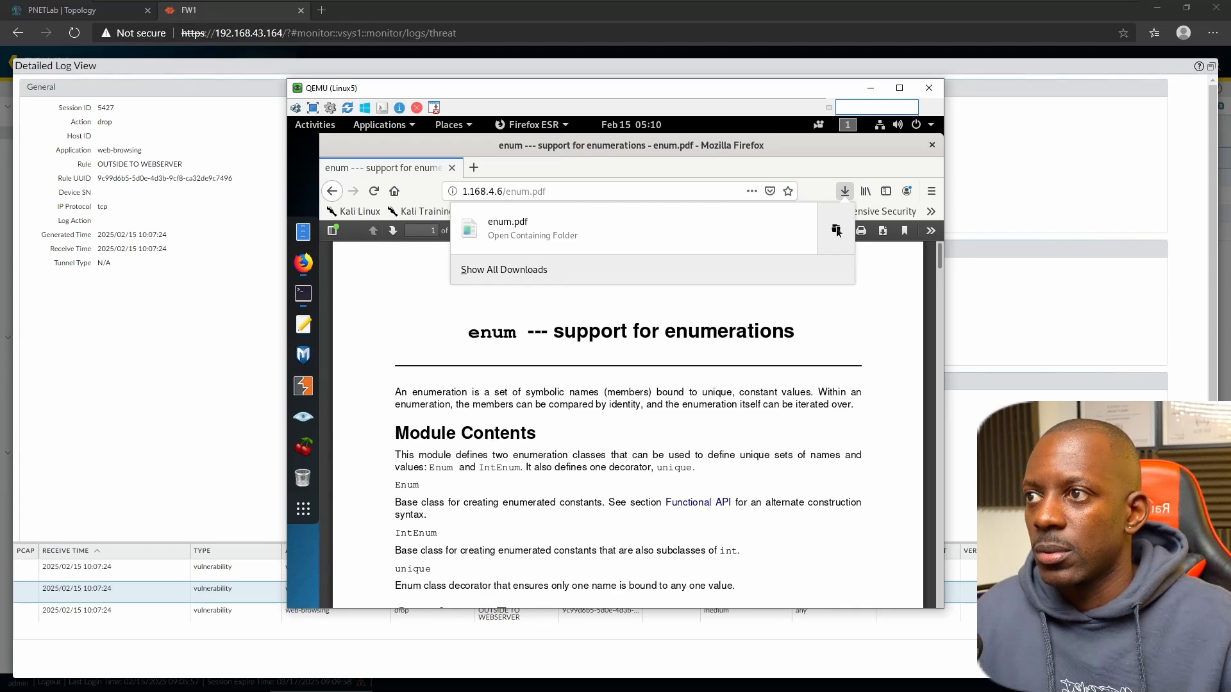
left_click(837, 231)
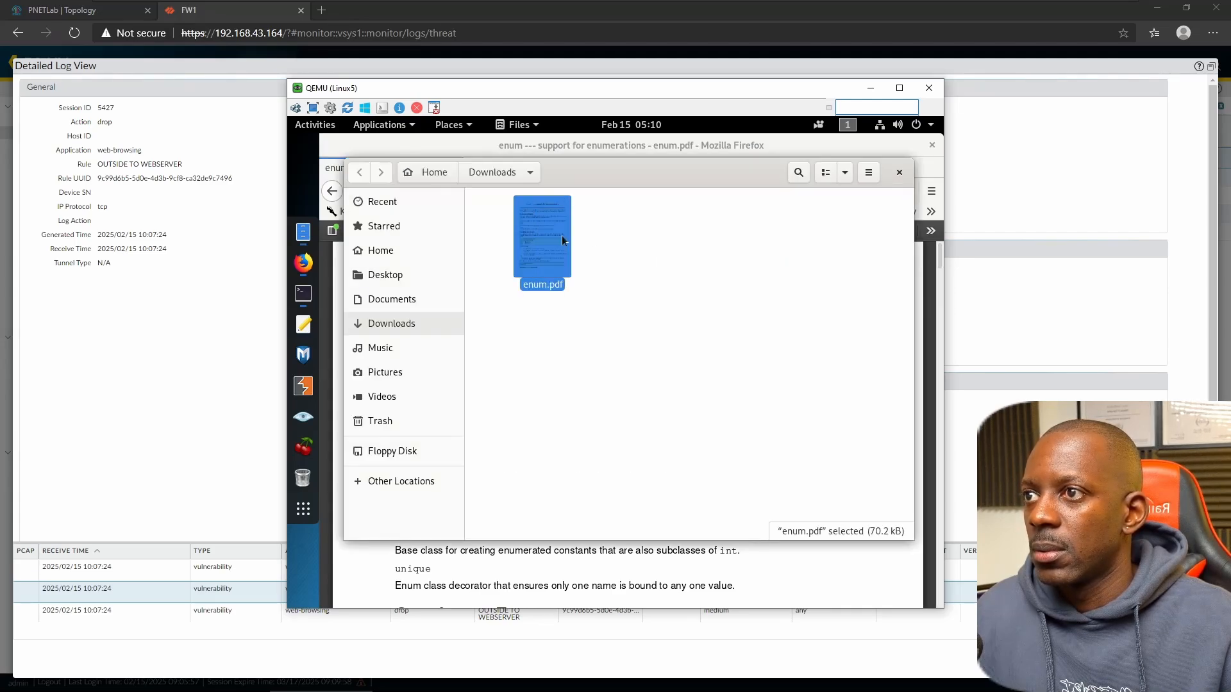
key("shift+Delete")
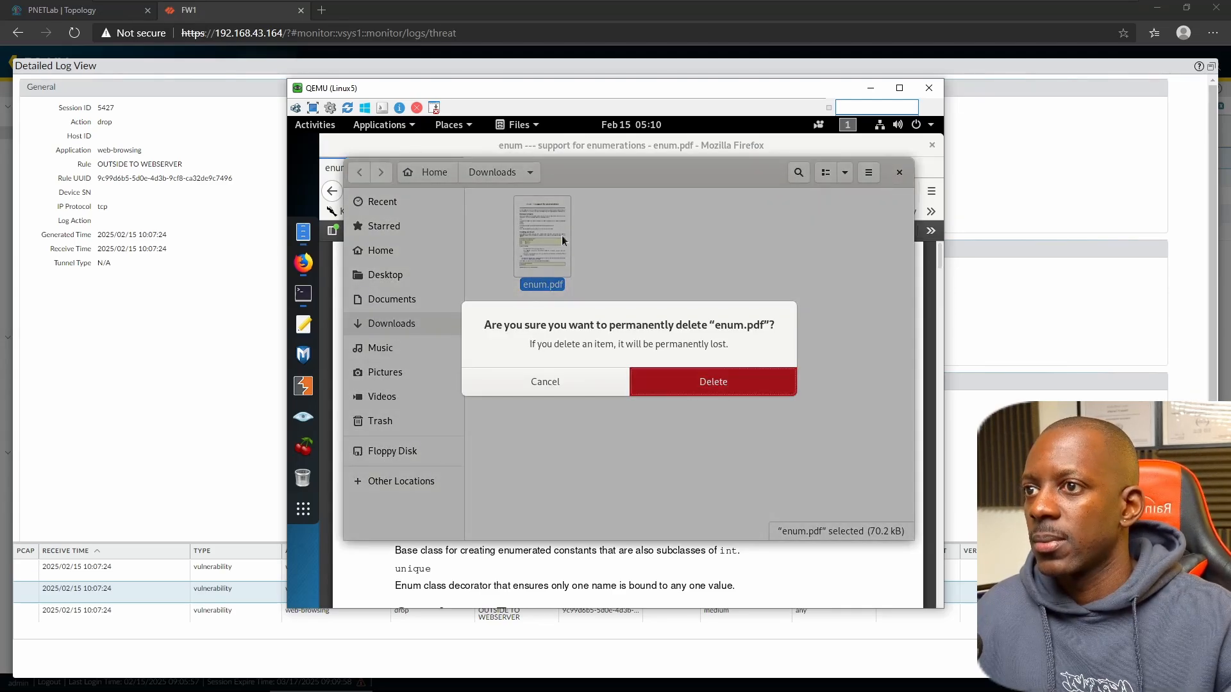
key("Return")
key("ctrl+w")
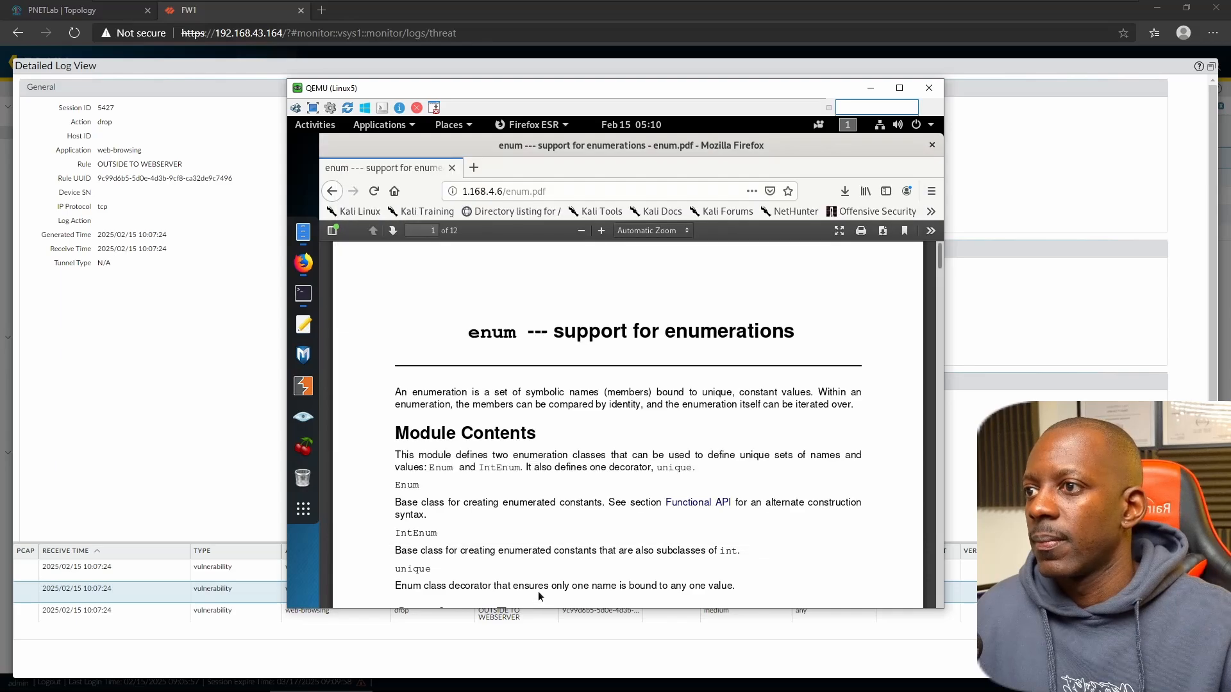
- Try saving enum.pdf to disk and check the stalled download's progress
left_click(882, 231)
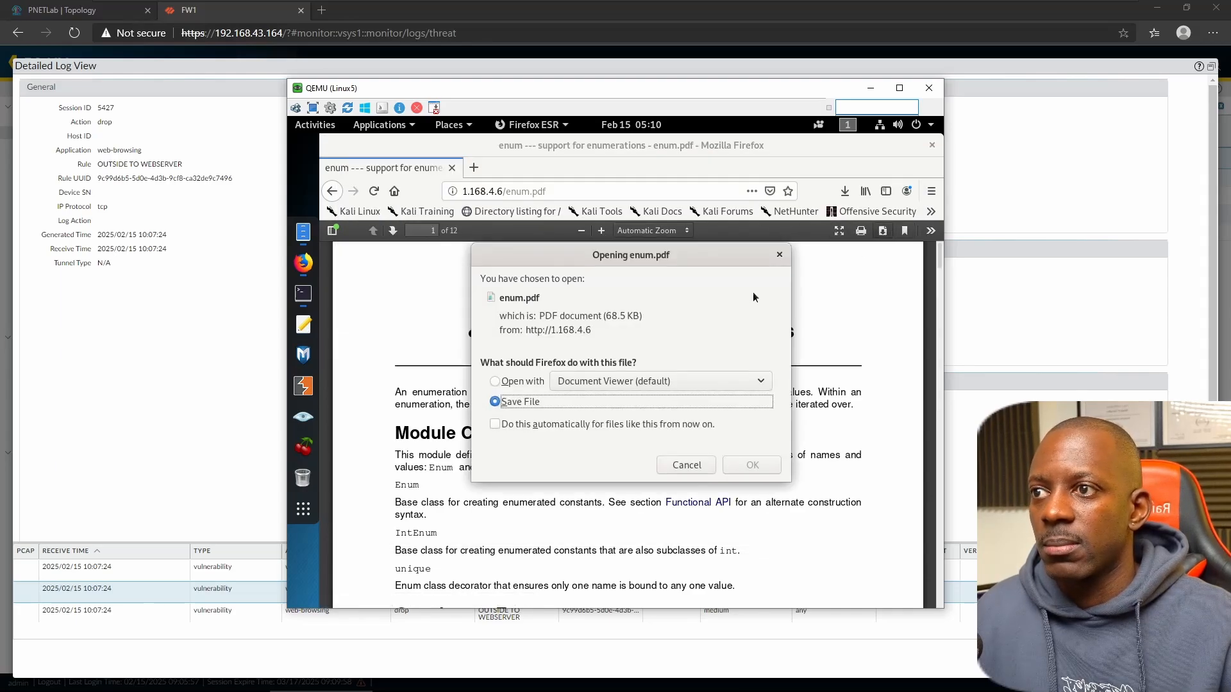
left_click(748, 467)
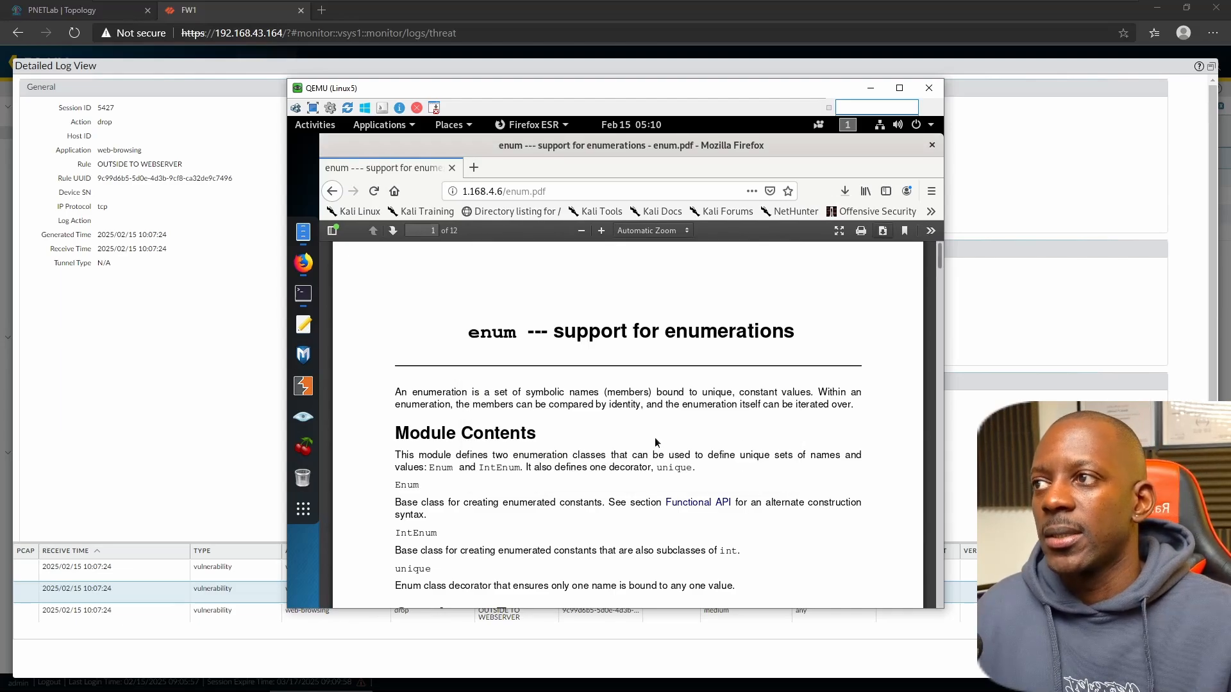
left_click(843, 196)
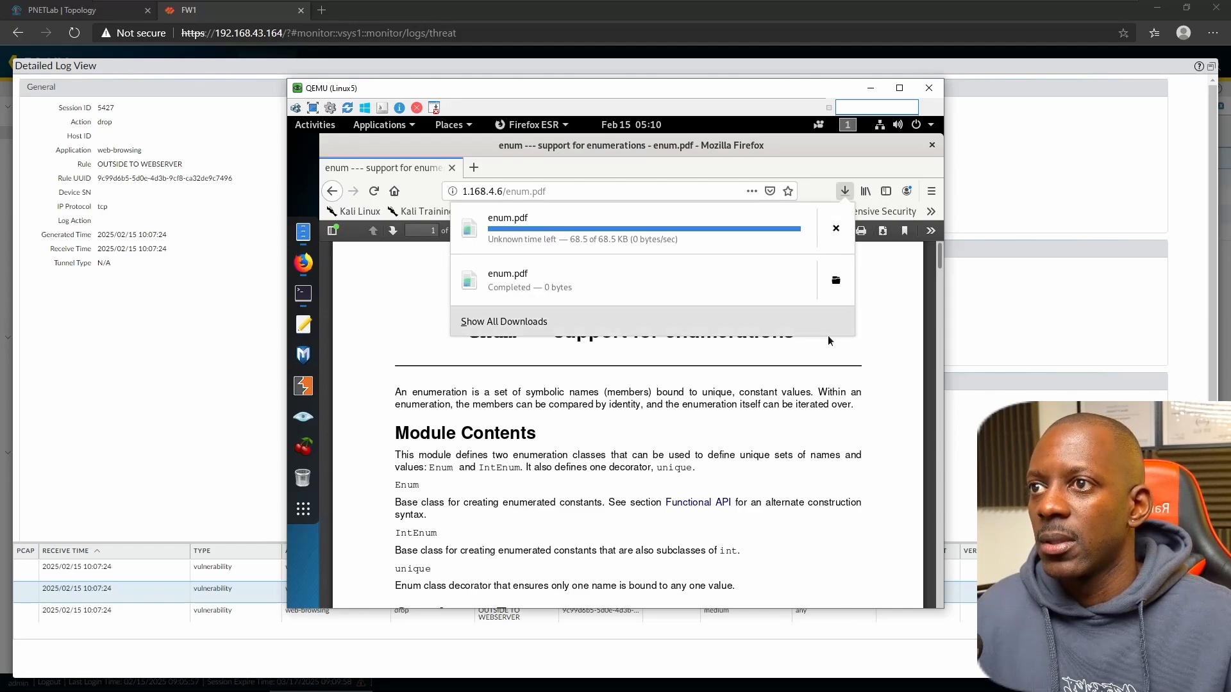
left_click(346, 199)
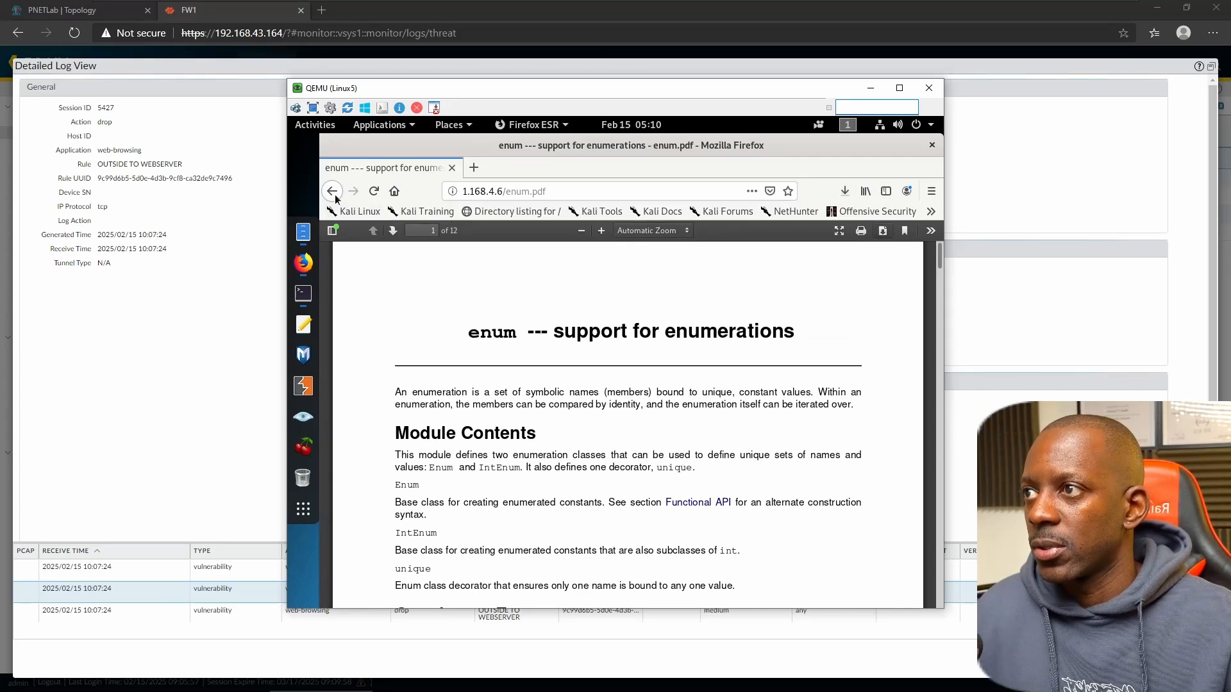
left_click(334, 194)
- Close Firefox cancelling the download, delete the leftover enum.pdf, and return to the firewall
left_click(932, 146)
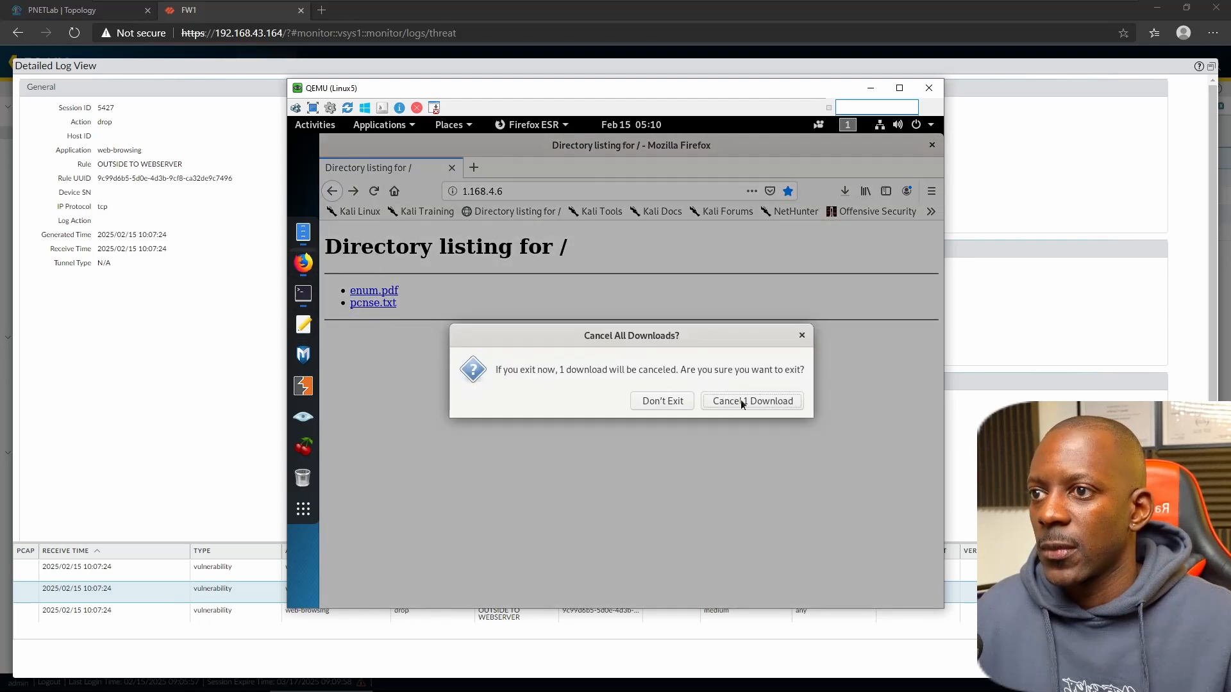
left_click(740, 400)
left_click(545, 228)
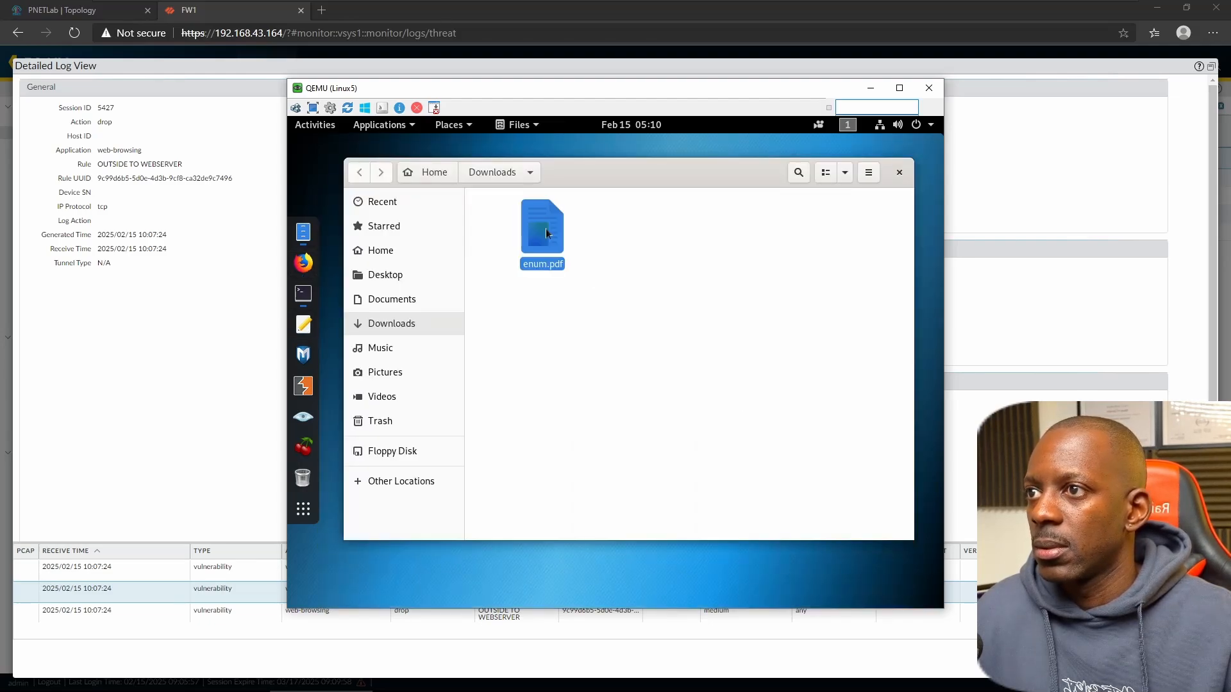
key("shift+Delete")
key("Return")
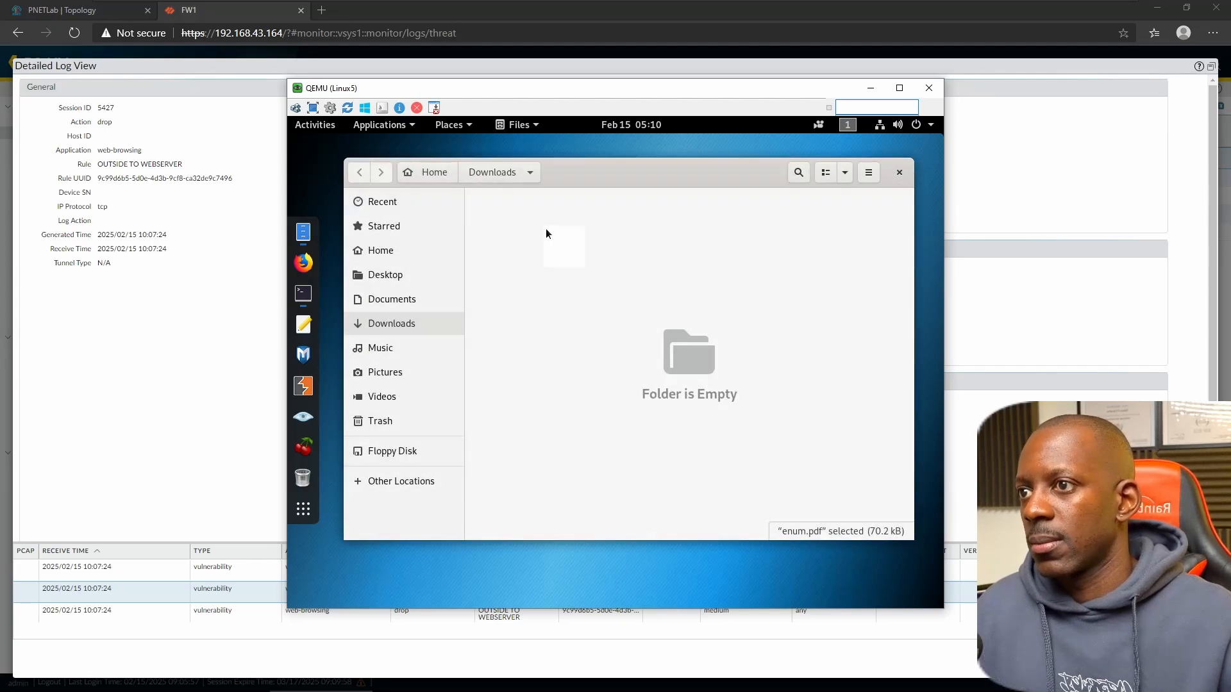
left_click(187, 348)
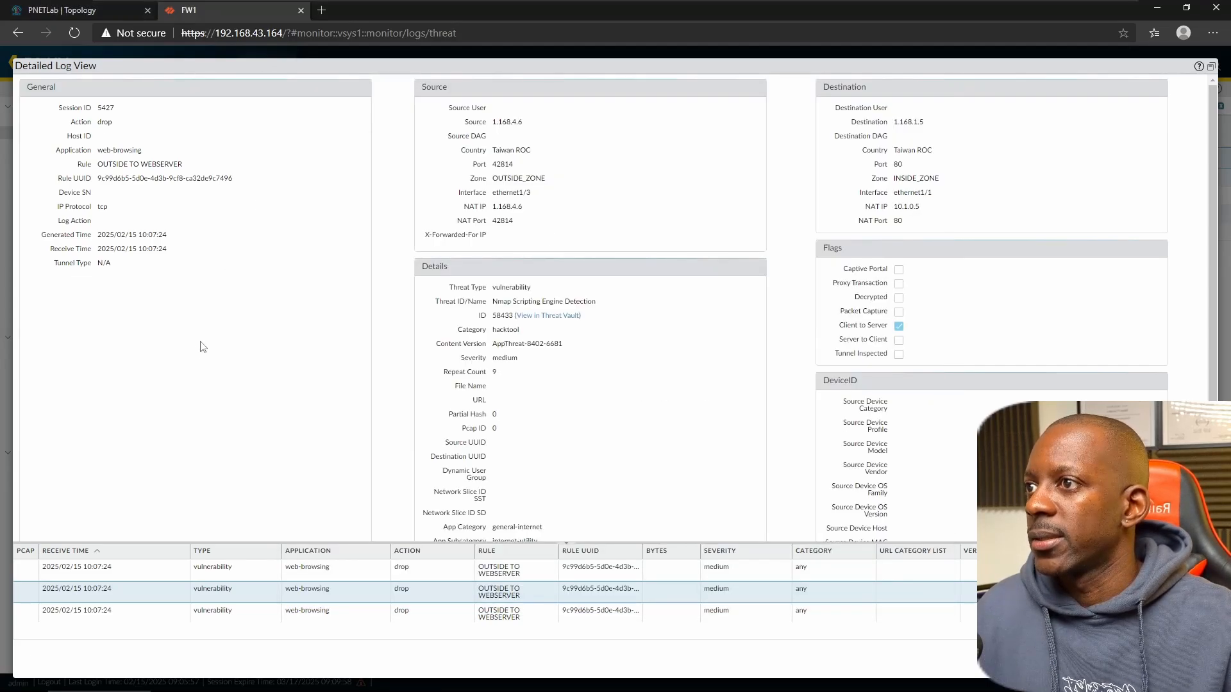
- Close the Nmap threat's detailed log view
left_click(1210, 66)
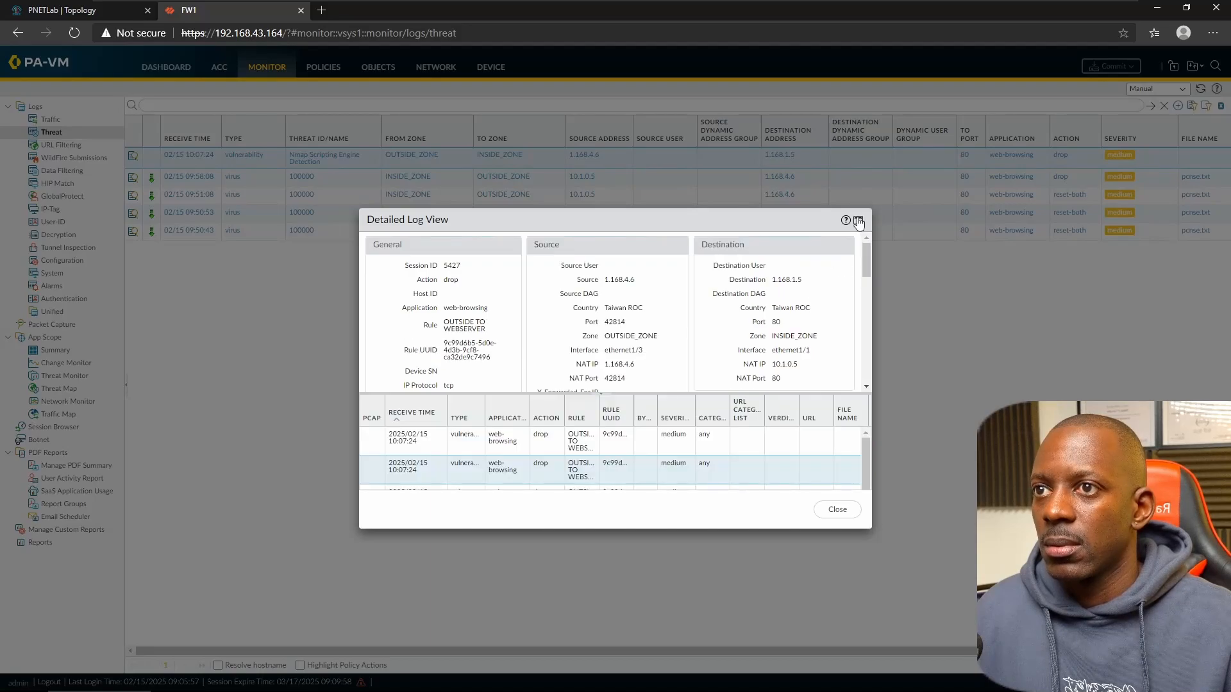
left_click(858, 220)
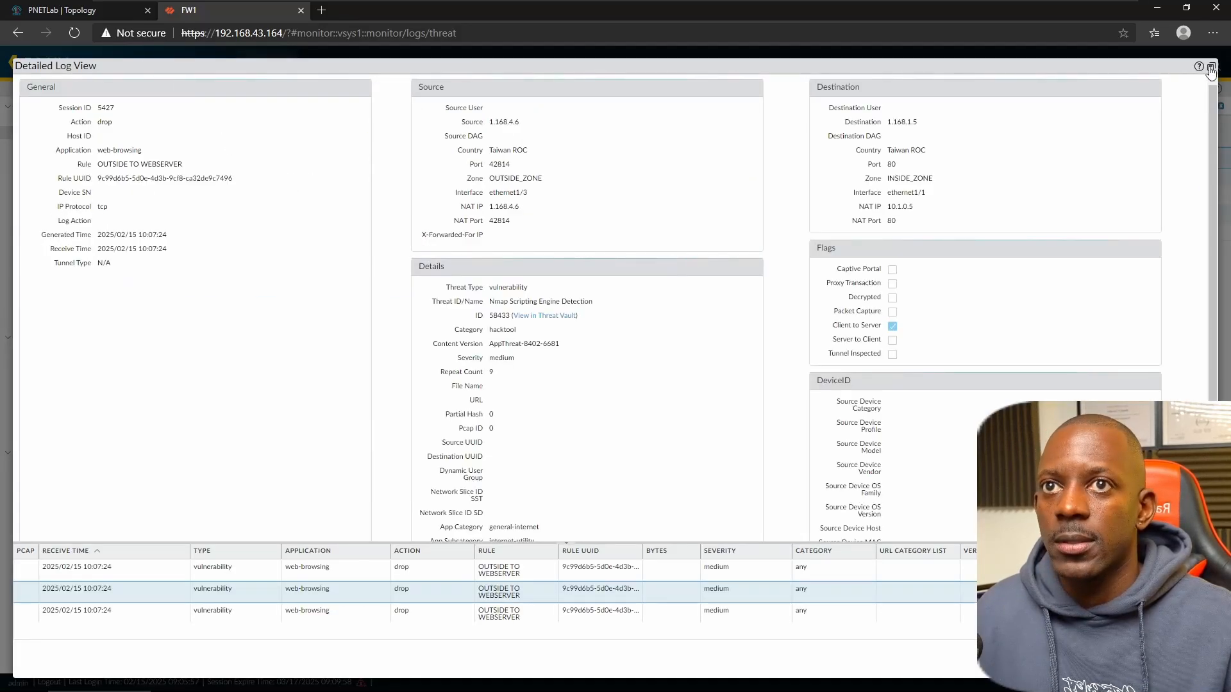
left_click(1210, 66)
left_click(844, 510)
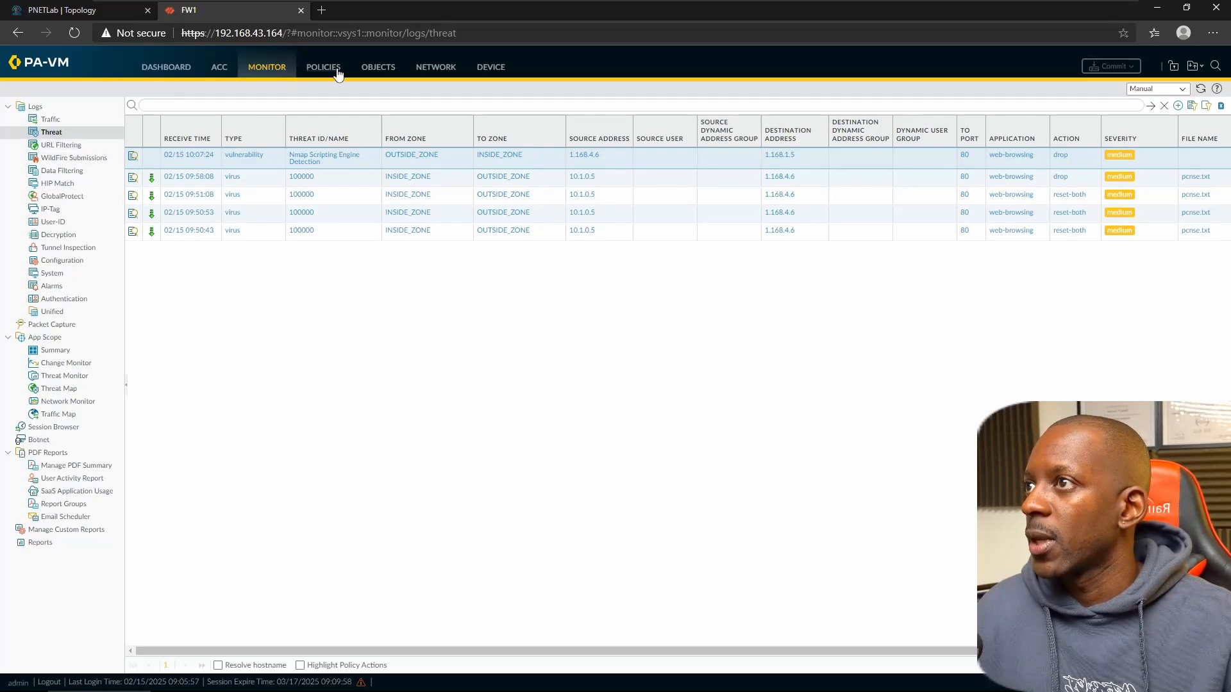
- Go to Objects > Security Profiles > File Blocking and add a new profile
left_click(379, 67)
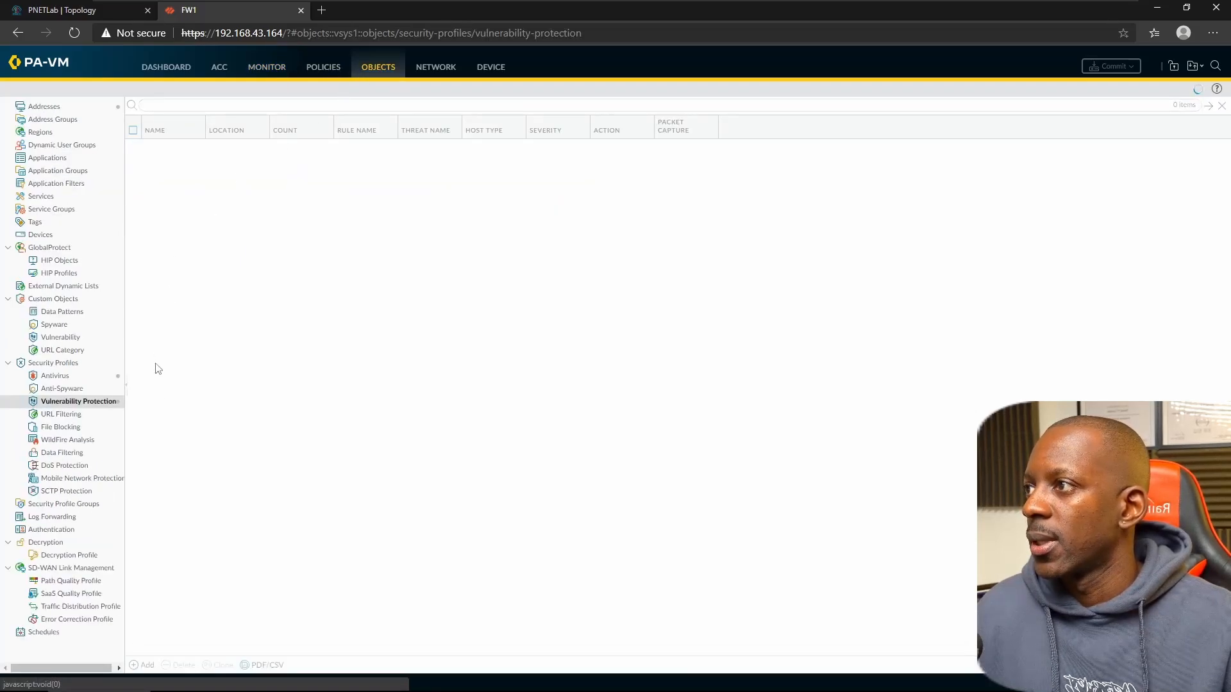
left_click(74, 426)
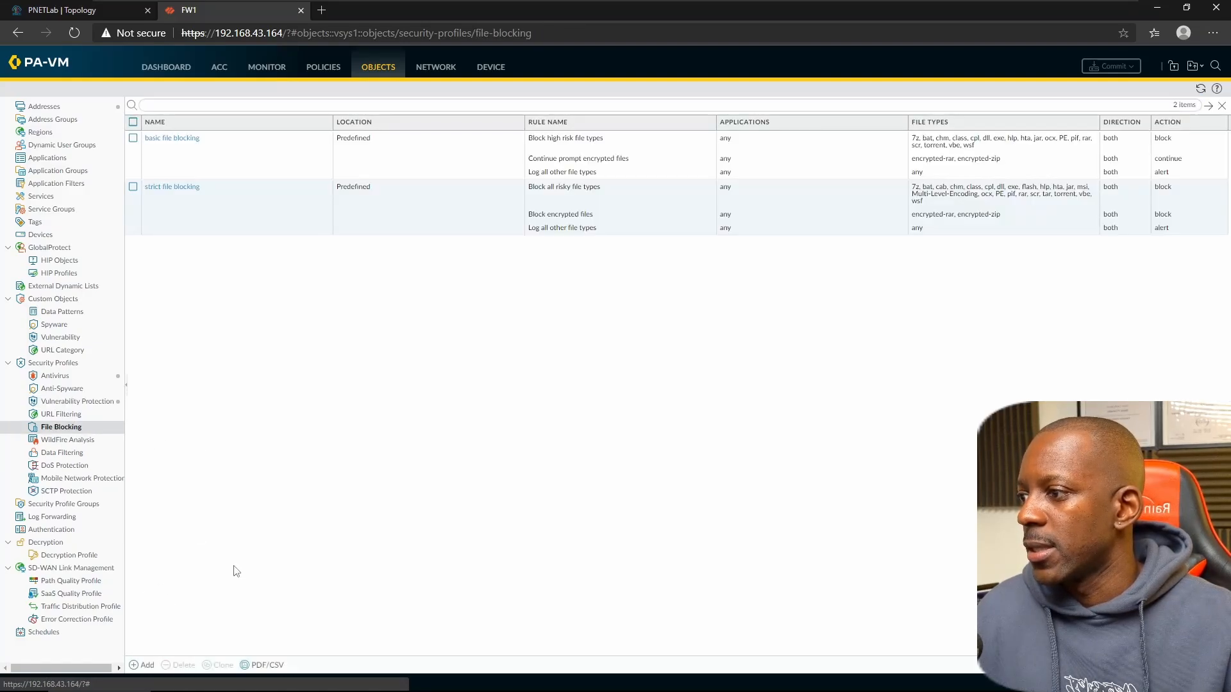
left_click(144, 665)
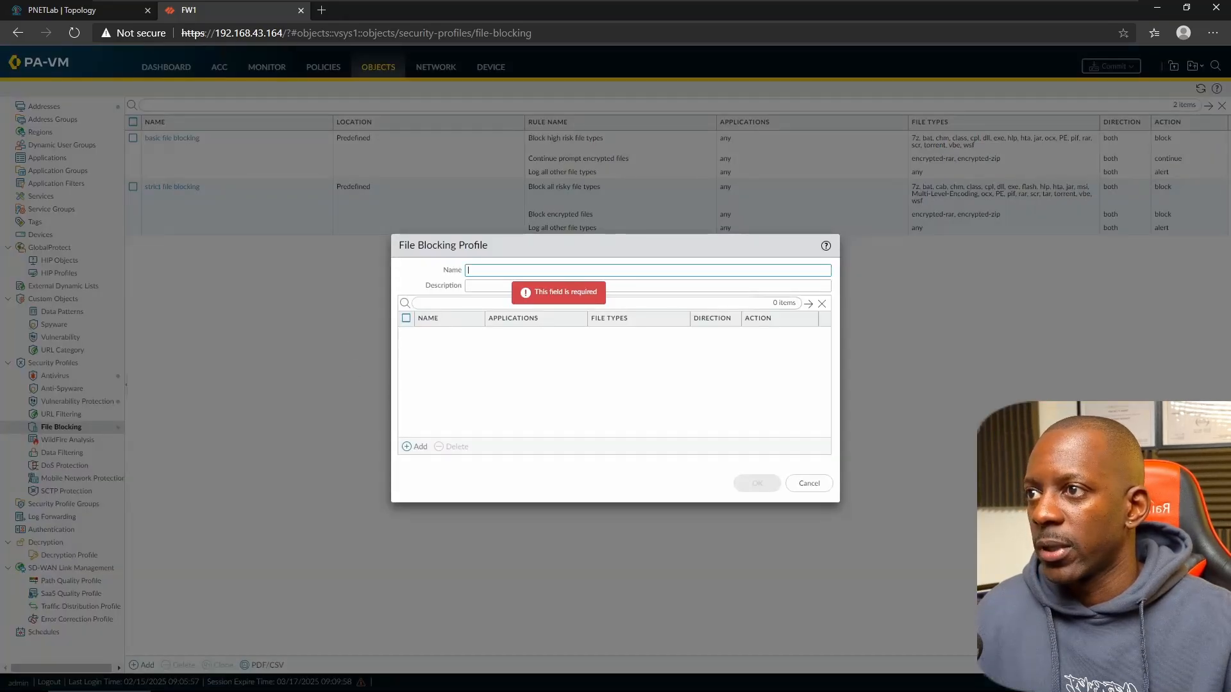
- Name the profile LAB_FILE_PROFILE and reuse that name as its description
type("FILE_")
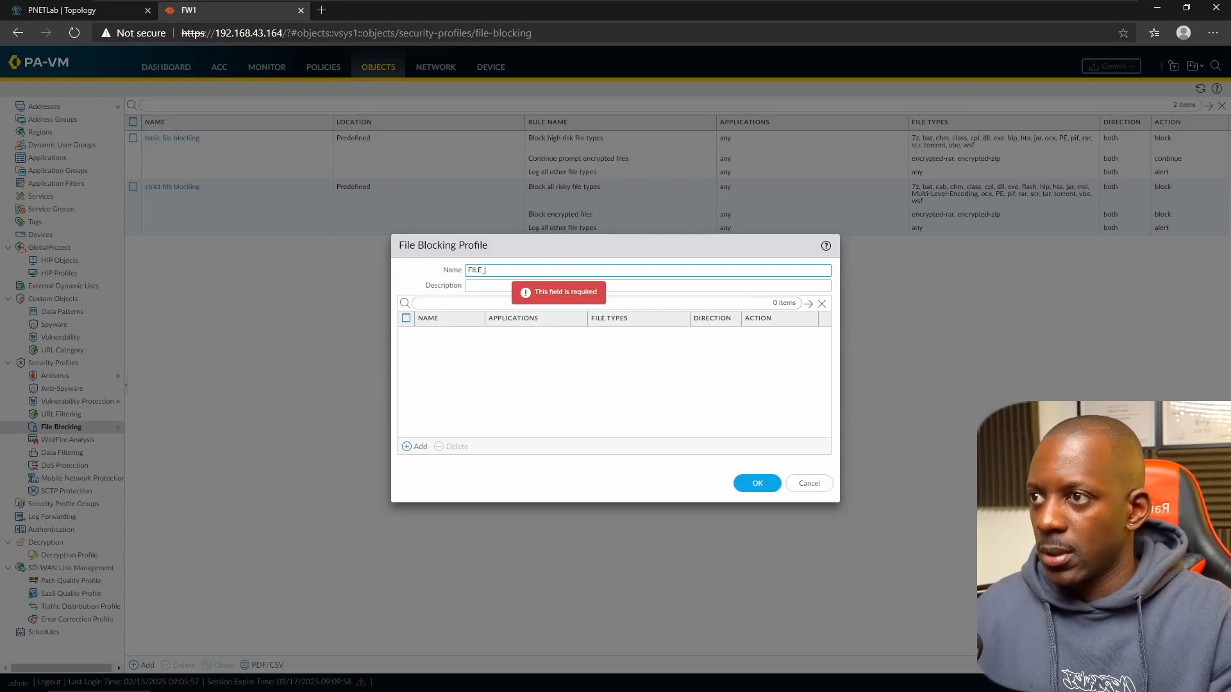
key("BackSpace")
key("BackSpace")
key("BackSpace")
type("LAB_")
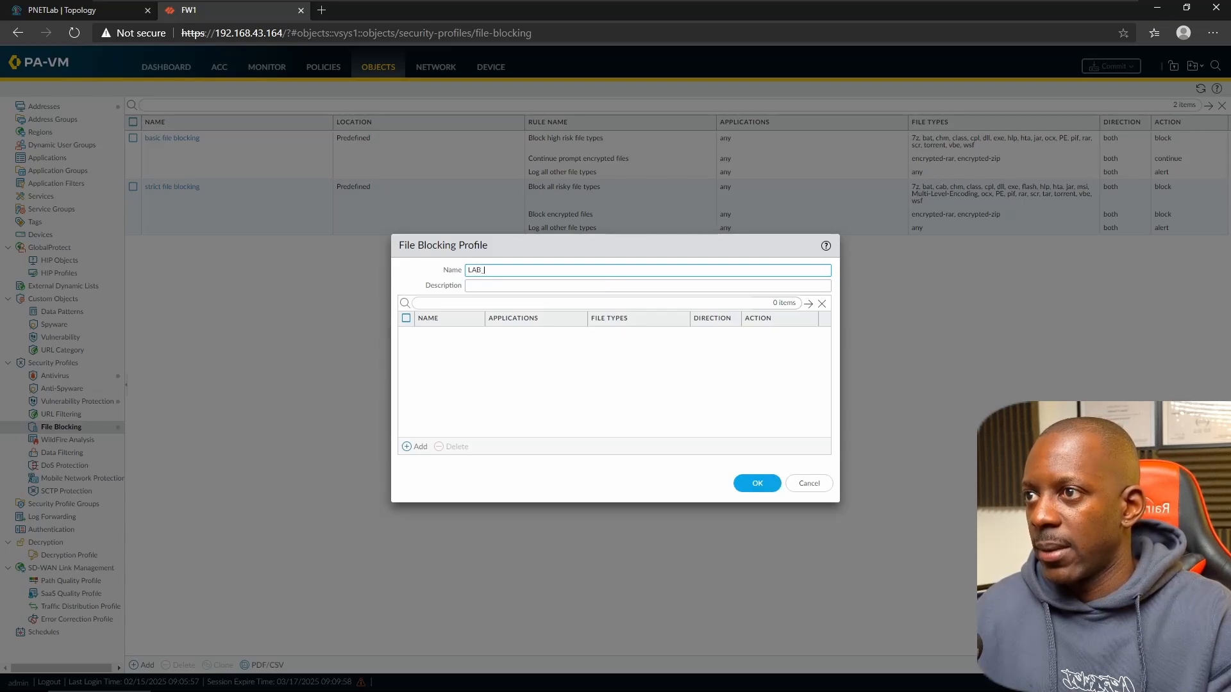
type("LILE")
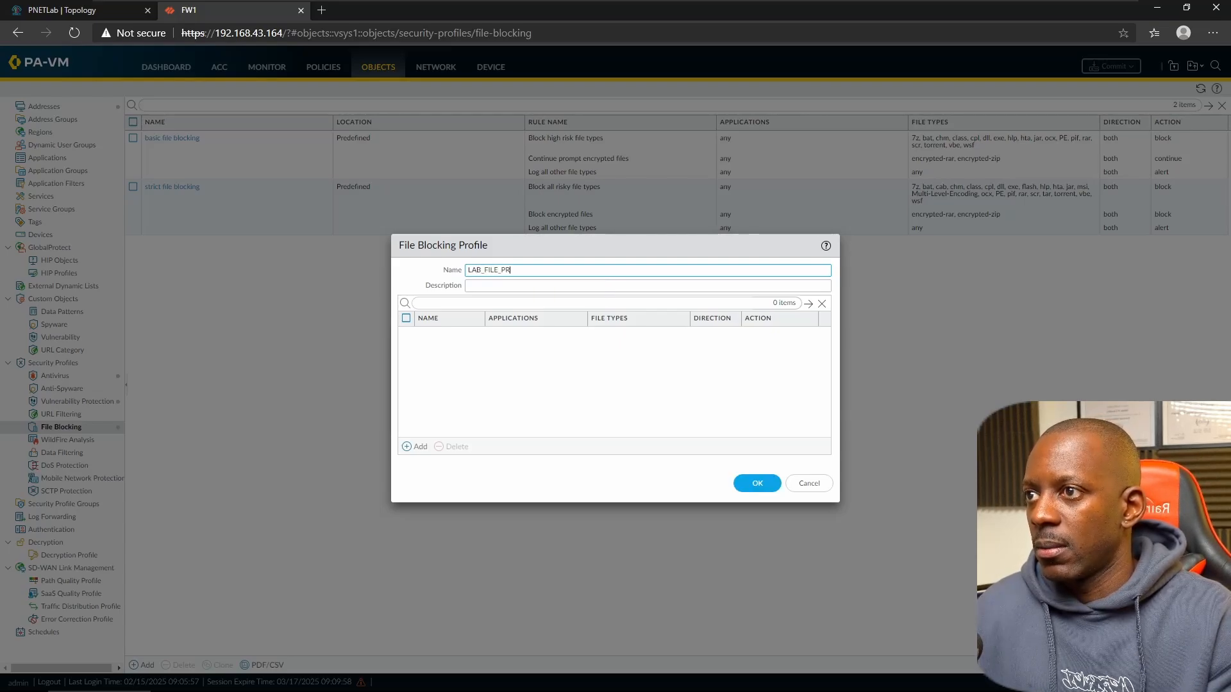
type("_PROFILE")
key("ctrl+a")
key("ctrl+c")
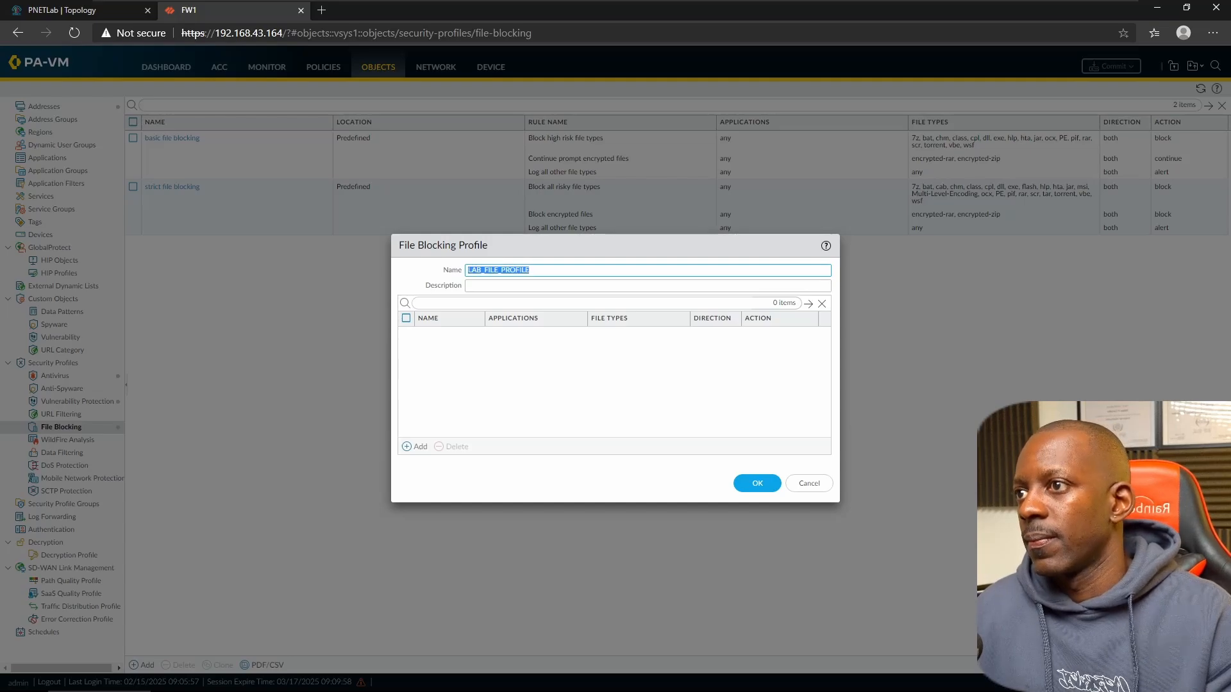
key("Tab")
key("ctrl+v")
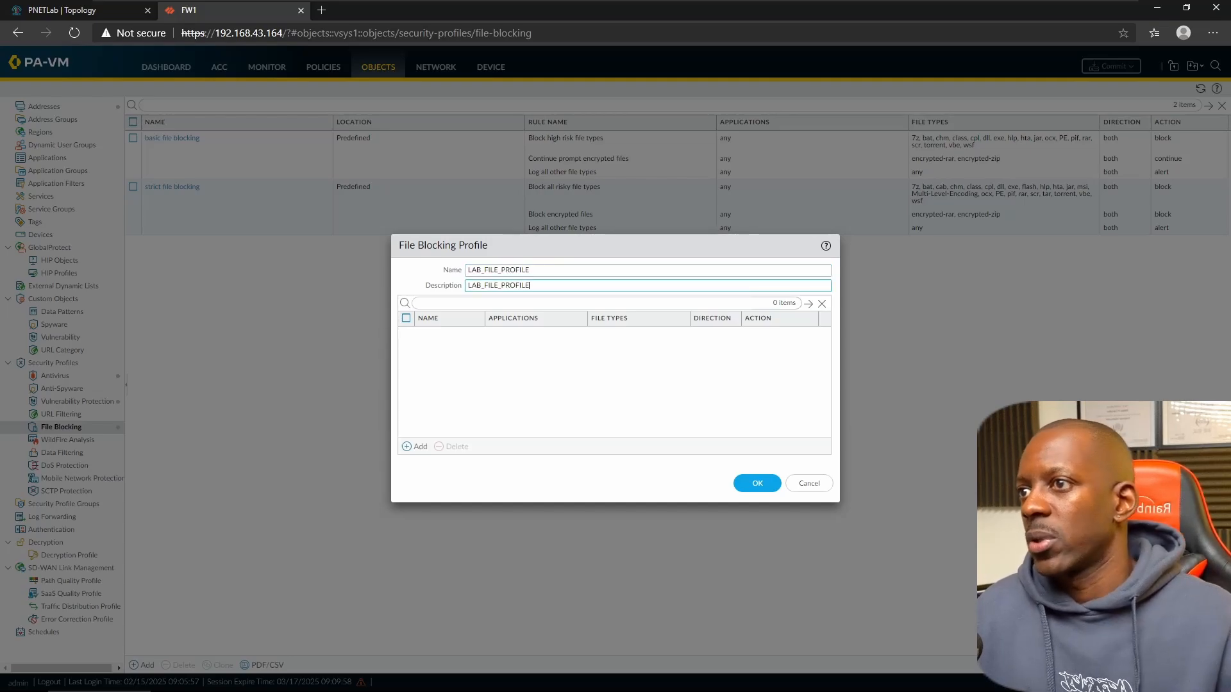
- Add a rule to the profile that applies to any application
left_click(417, 446)
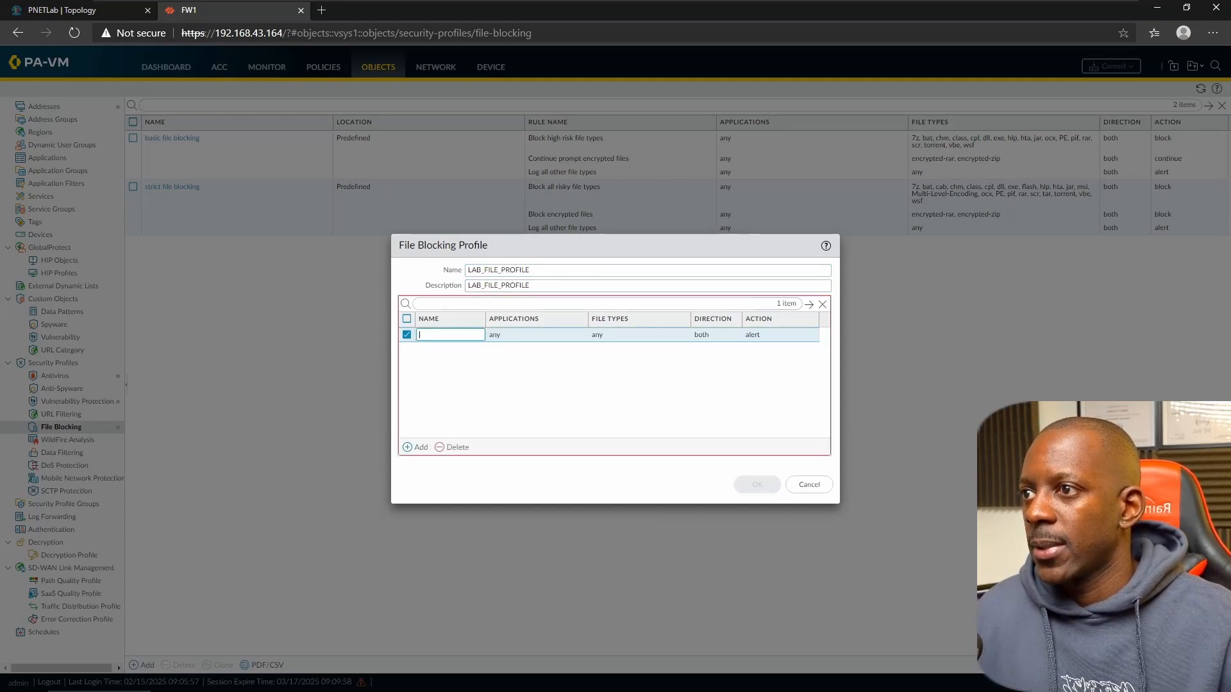
type("DRPO")
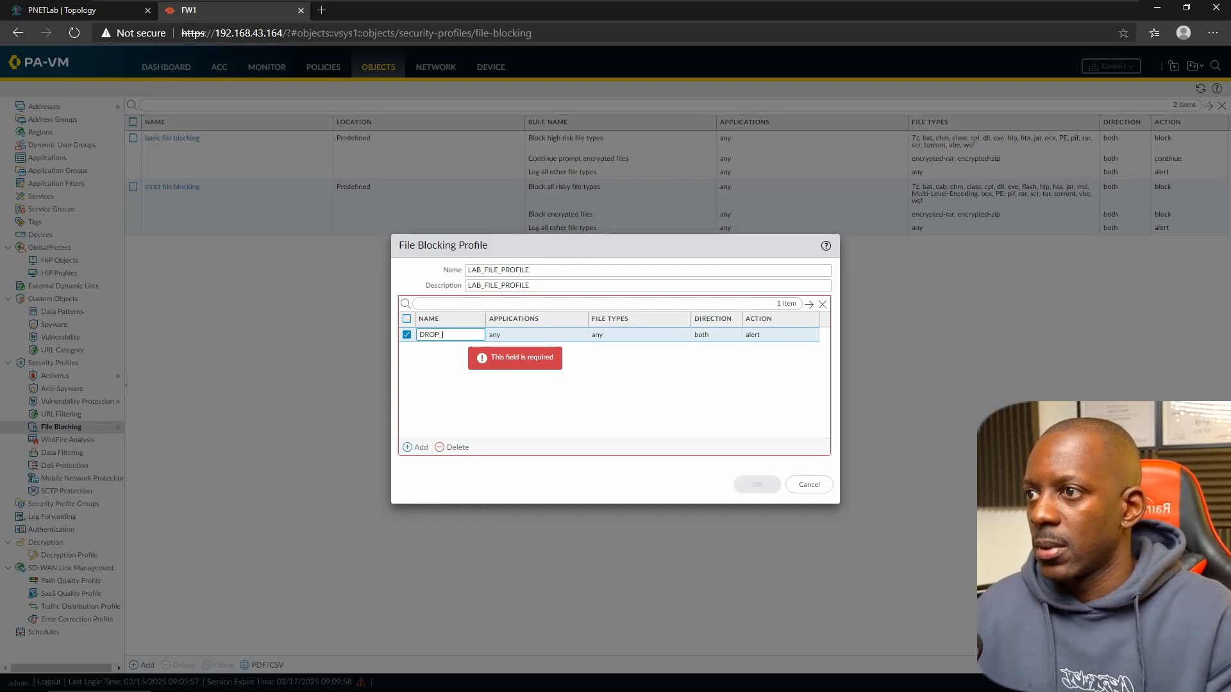
left_click(546, 341)
left_click(572, 343)
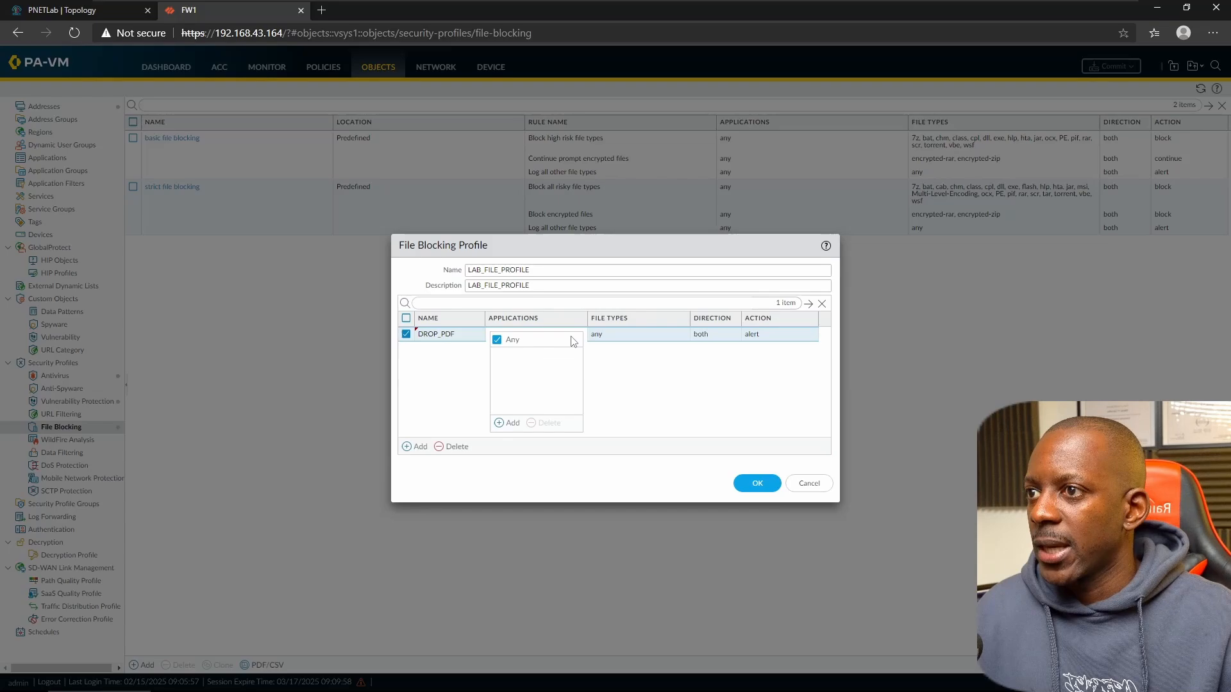
left_click(514, 424)
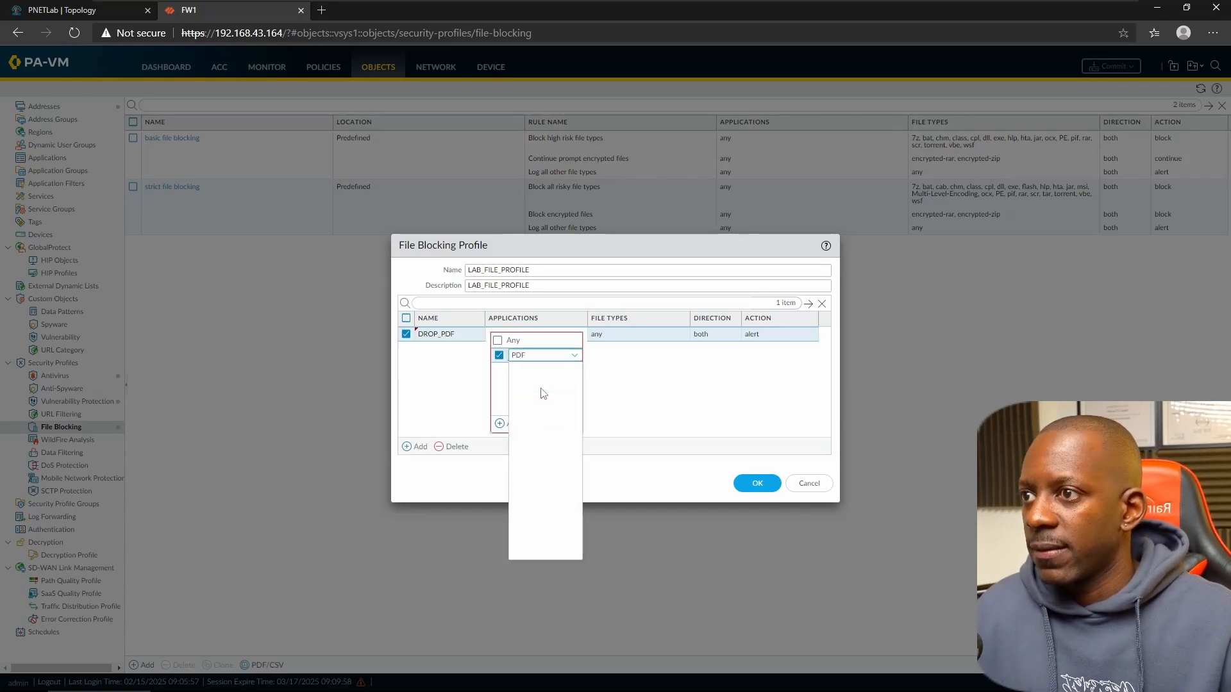
key("BackSpace")
key("BackSpace")
key("BackSpace")
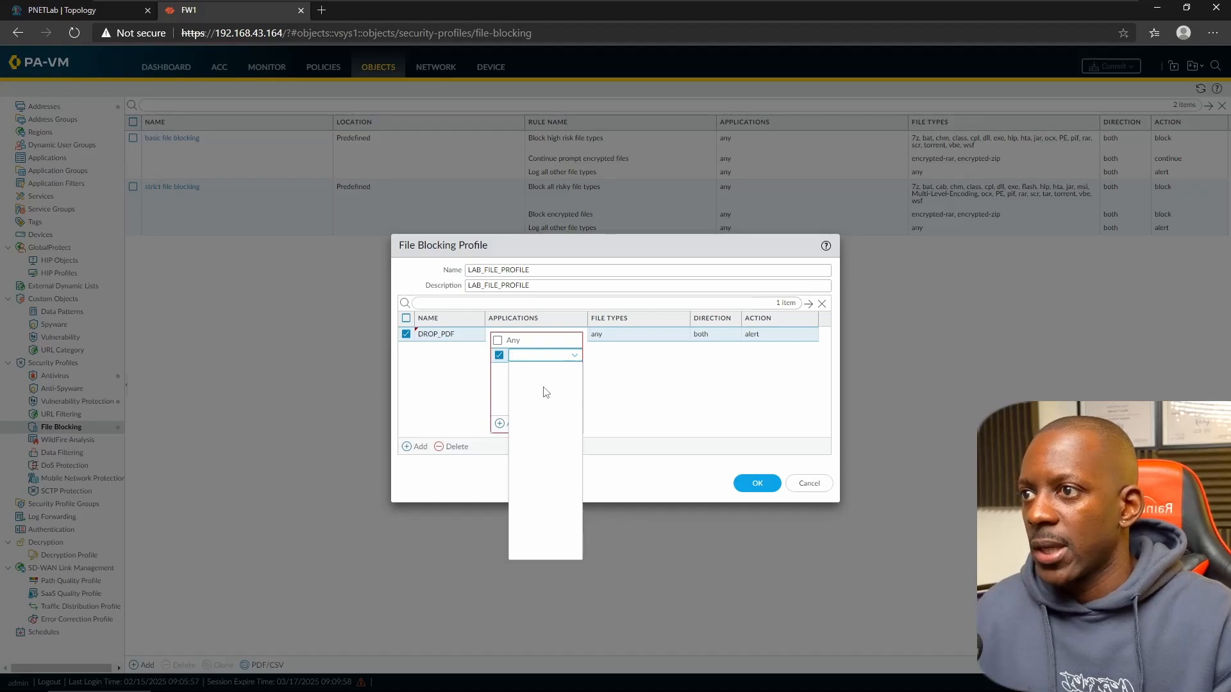
left_click(498, 340)
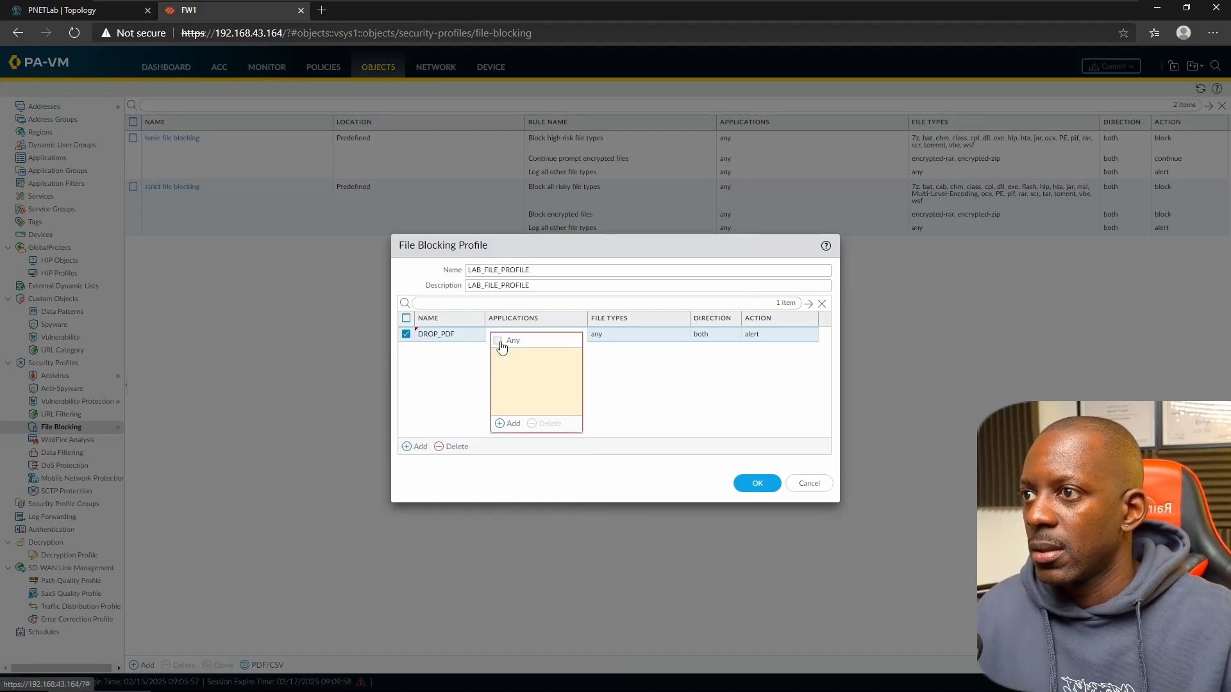
left_click(629, 387)
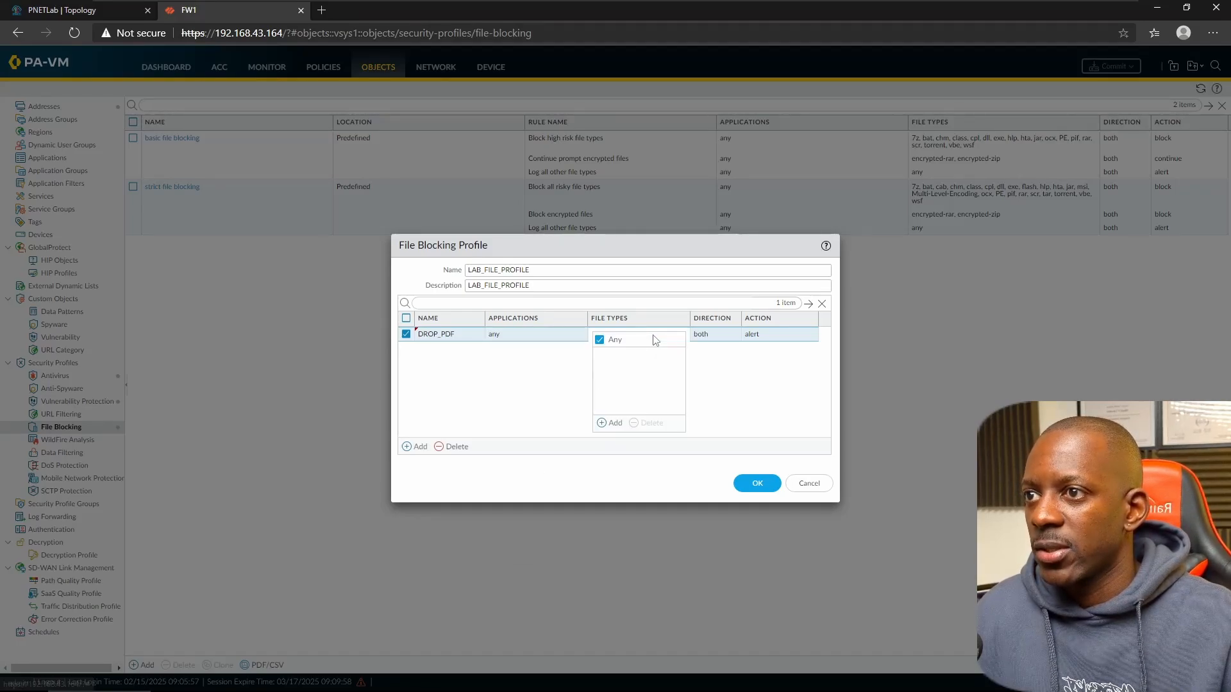
- Set the rule's file type to pdf and its action to block
left_click(654, 341)
left_click(606, 423)
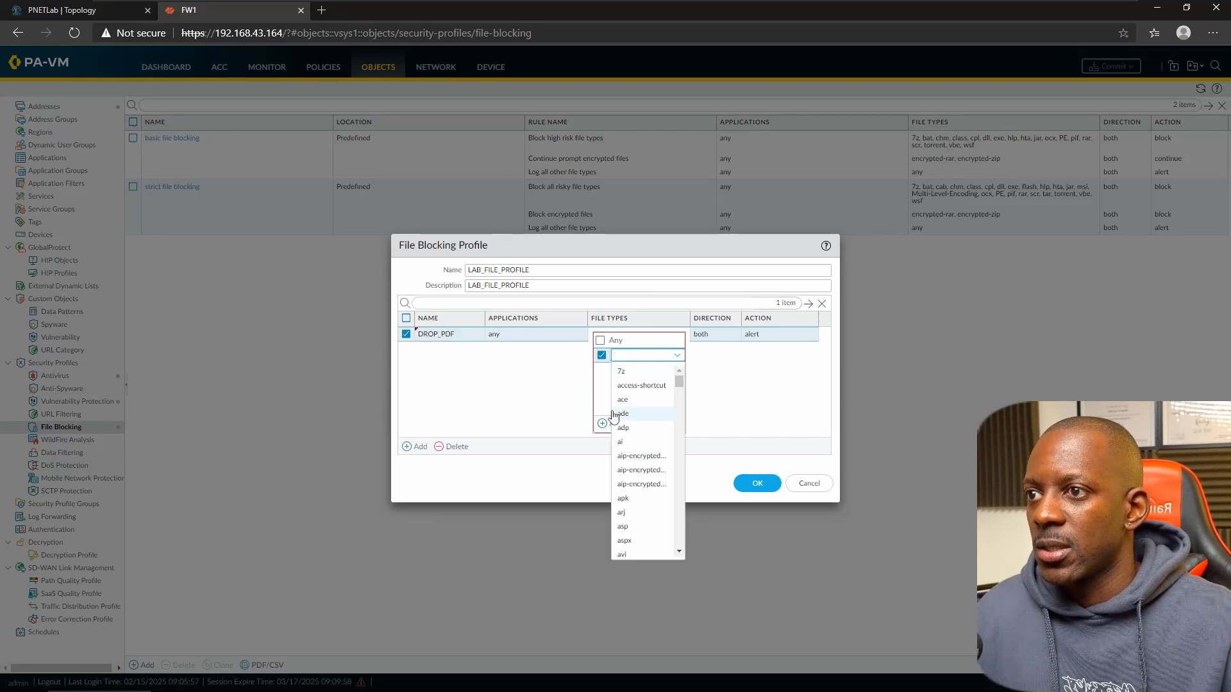
type("PDF")
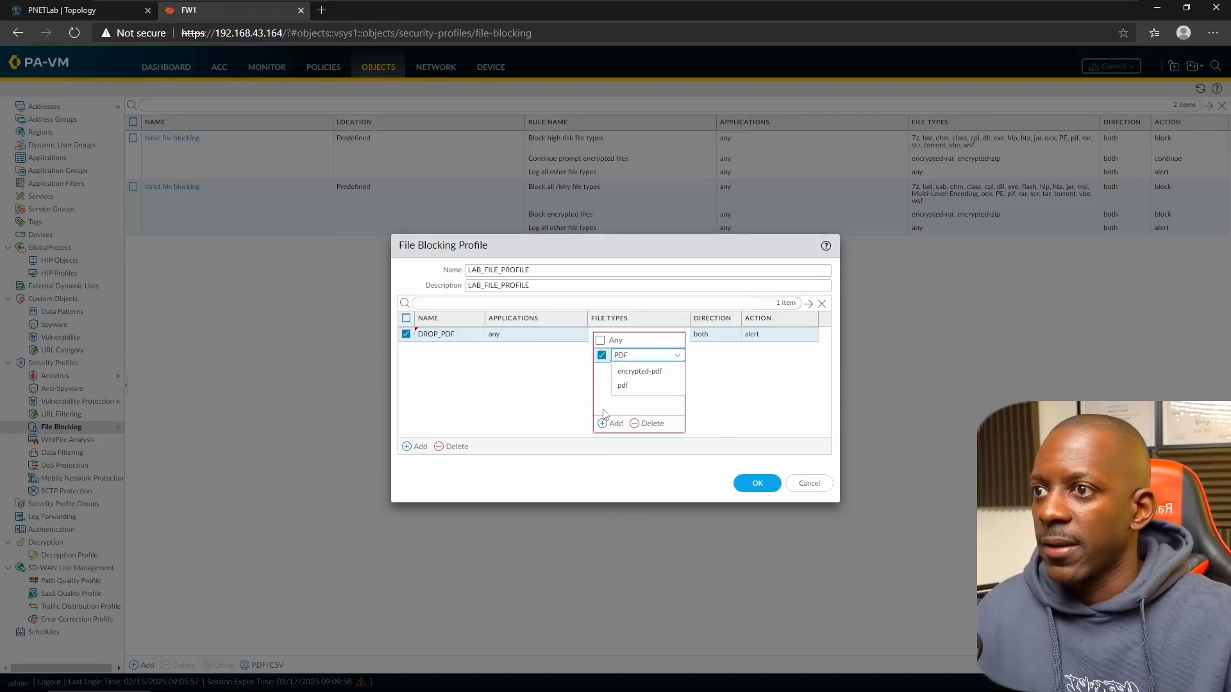
left_click(627, 387)
left_click(736, 377)
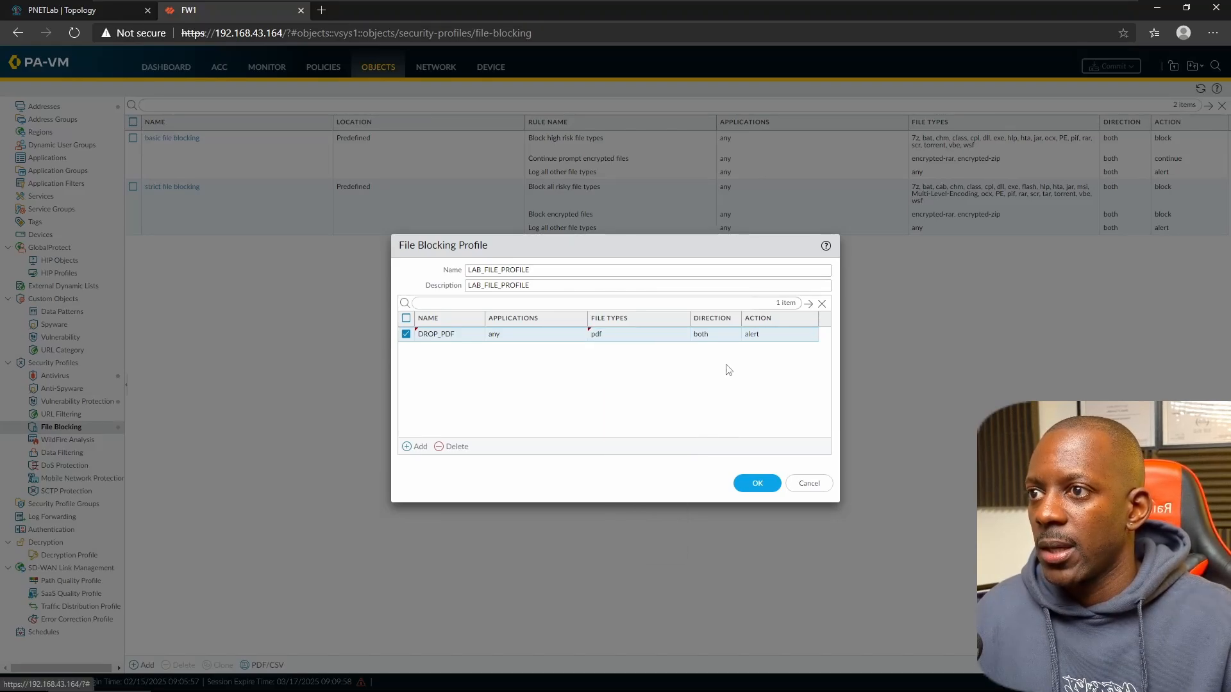
left_click(780, 334)
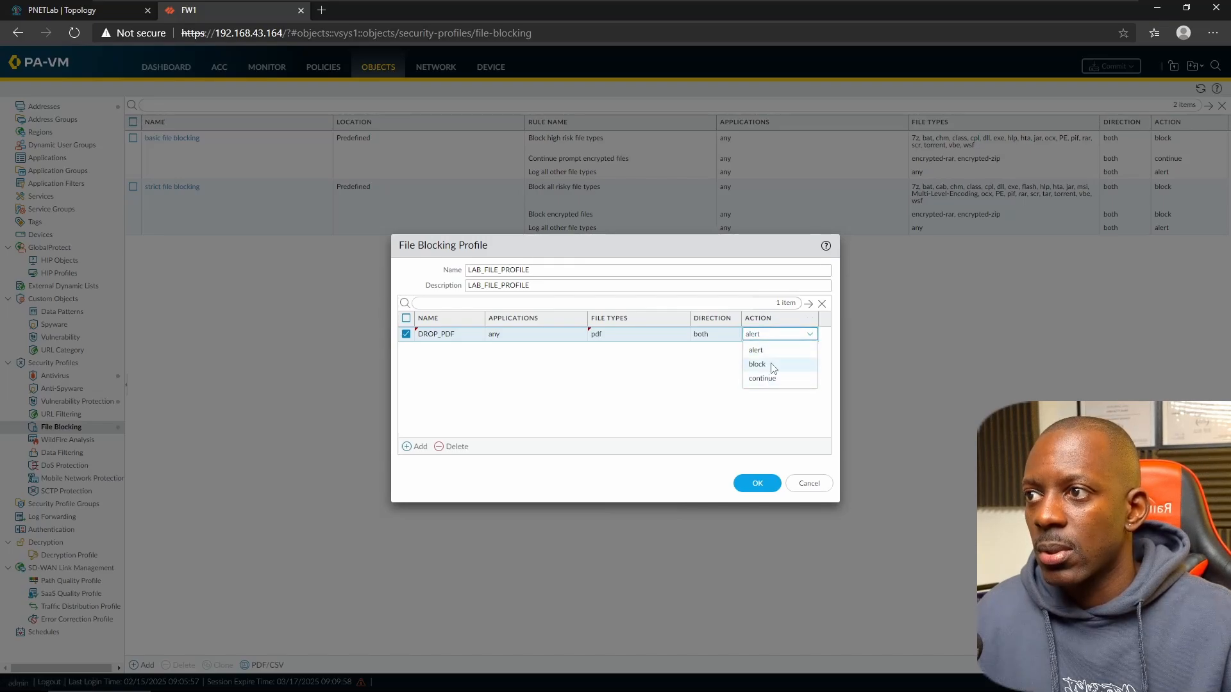
left_click(773, 365)
- Rename the rule to BLOCK_PDF and save the LAB_FILE_PROFILE profile
left_click(427, 335)
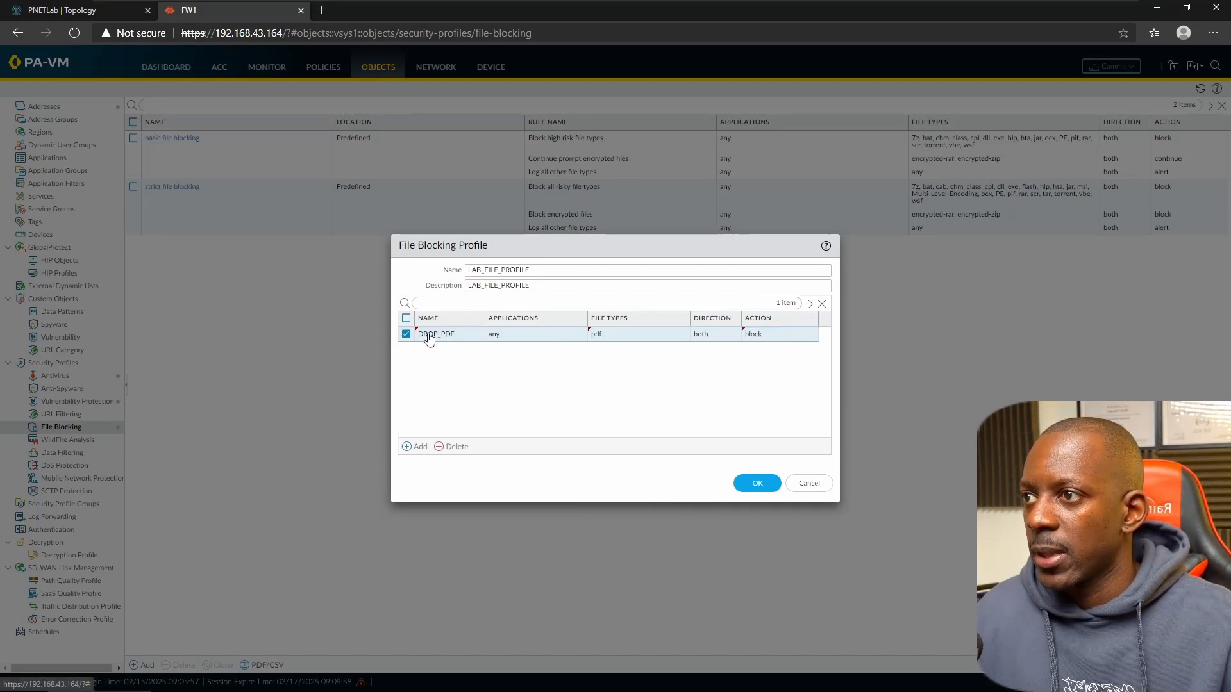
left_click(439, 335)
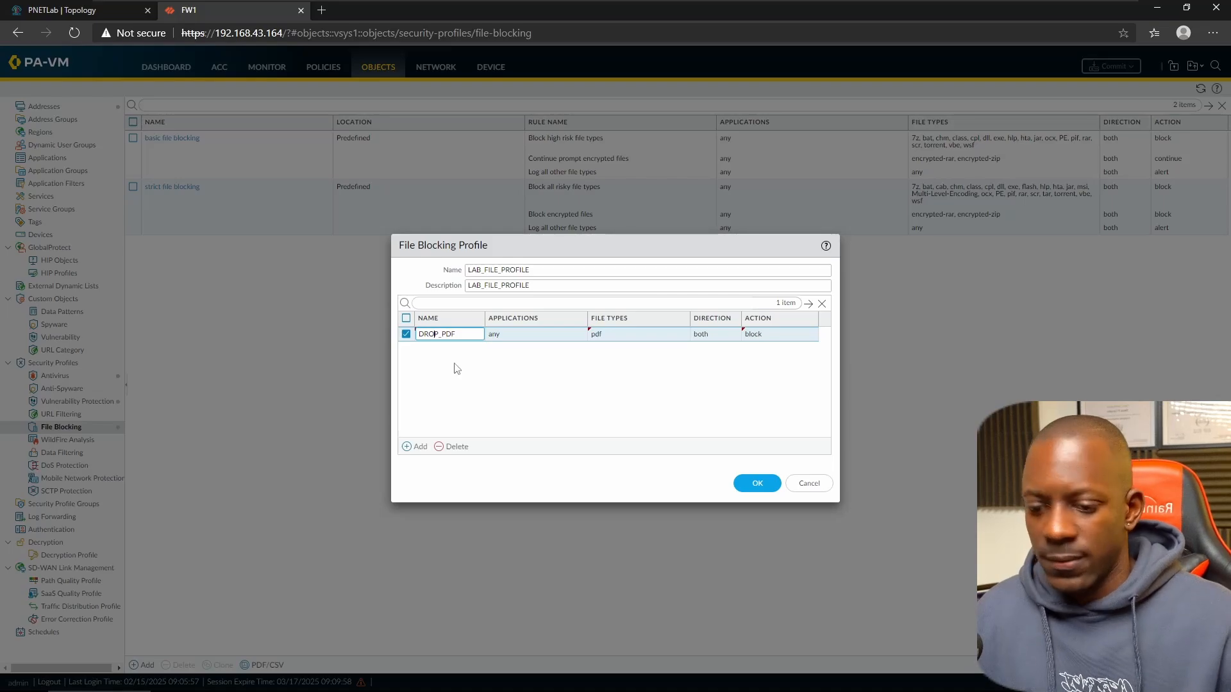
key("End")
key("ctrl+a")
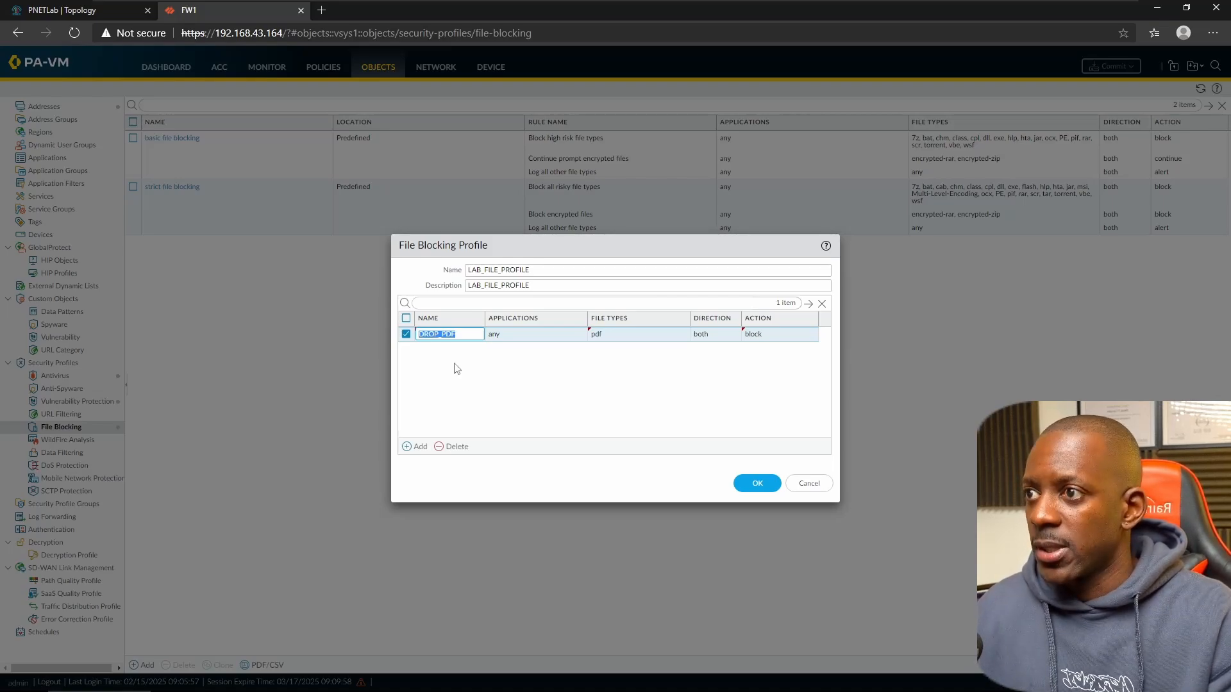
type("BLOCK")
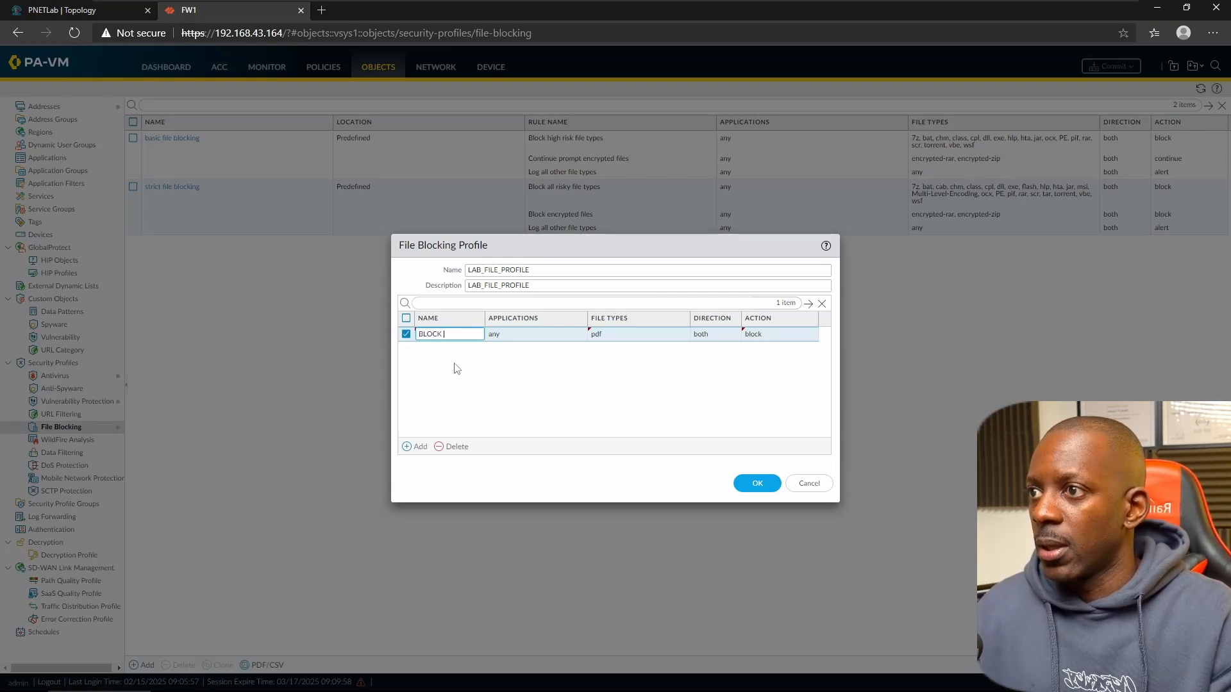
left_click(457, 369)
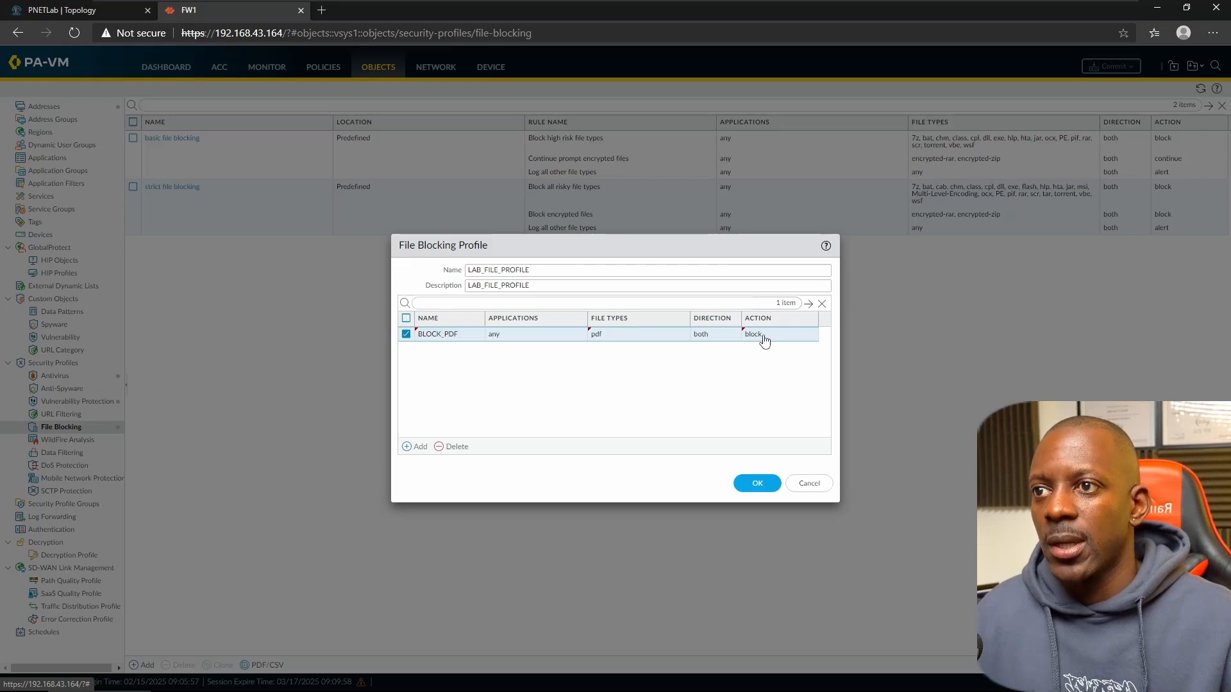
left_click(764, 490)
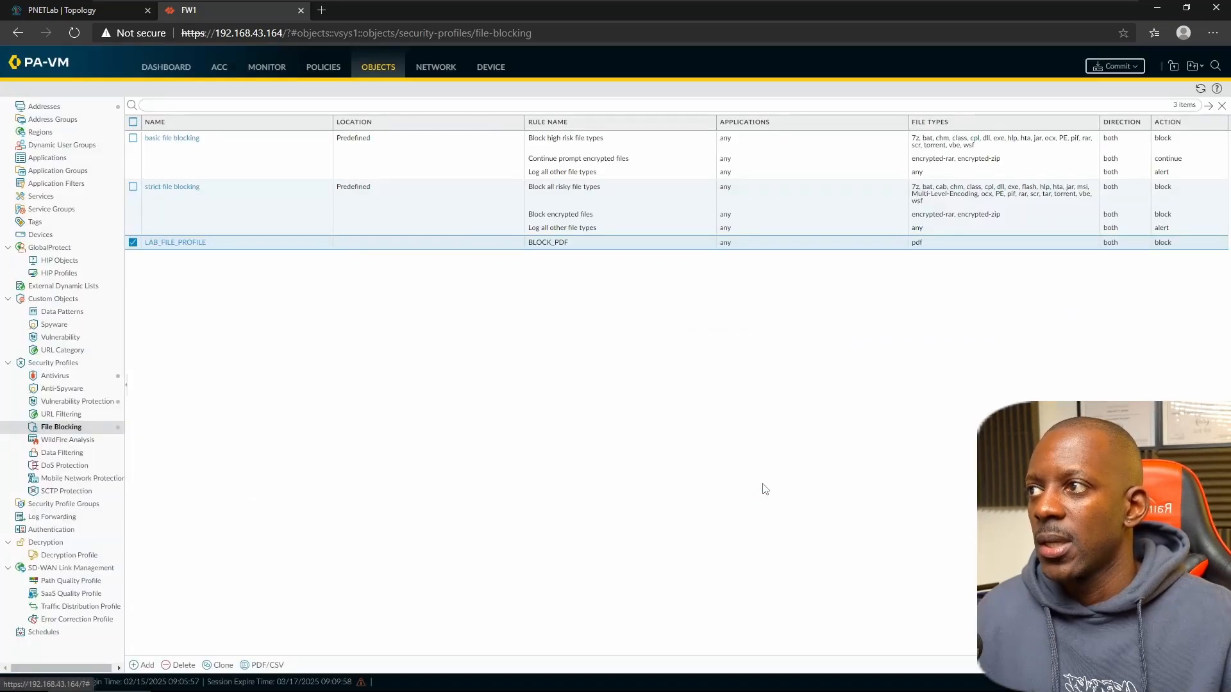
- Attach LAB_FILE_PROFILE as the file blocking profile on the INSIDE TO OUTSIDE rule
left_click(318, 67)
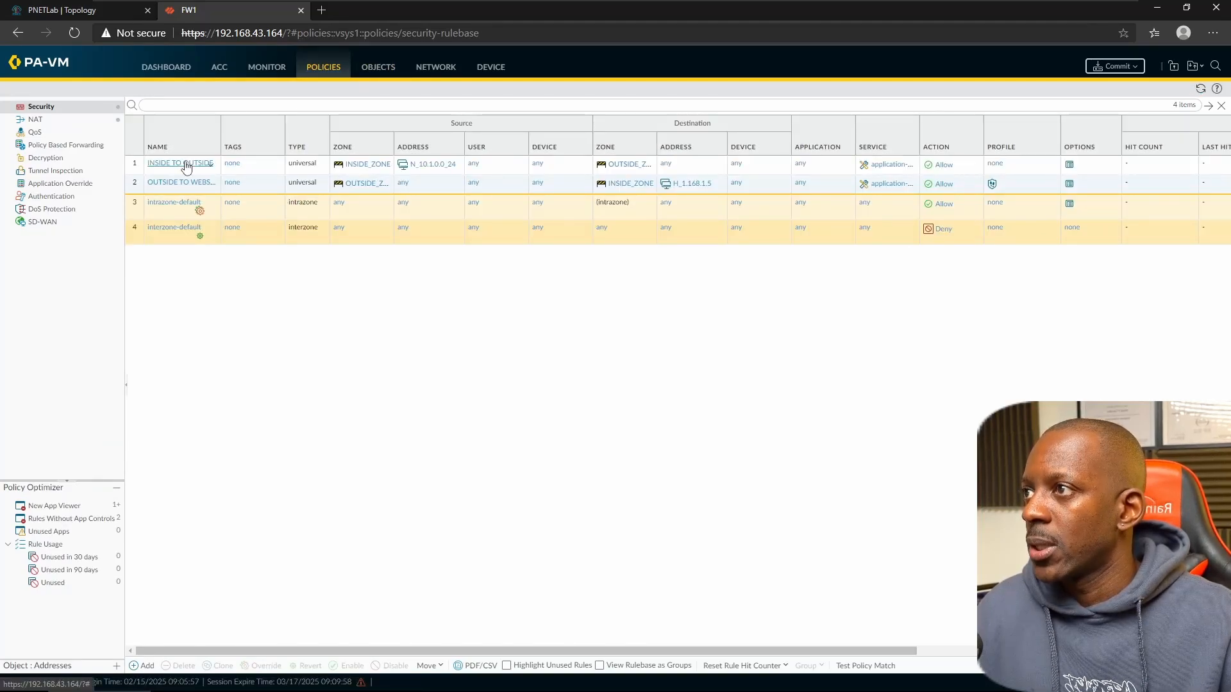
left_click(185, 163)
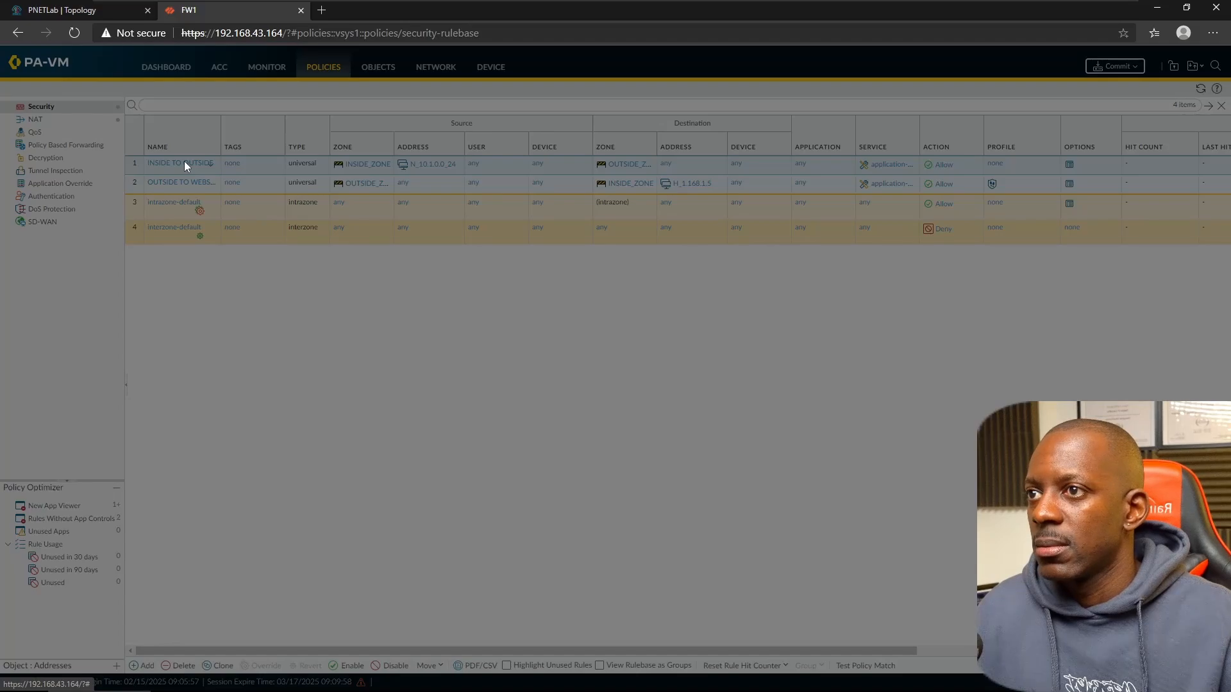
left_click(598, 288)
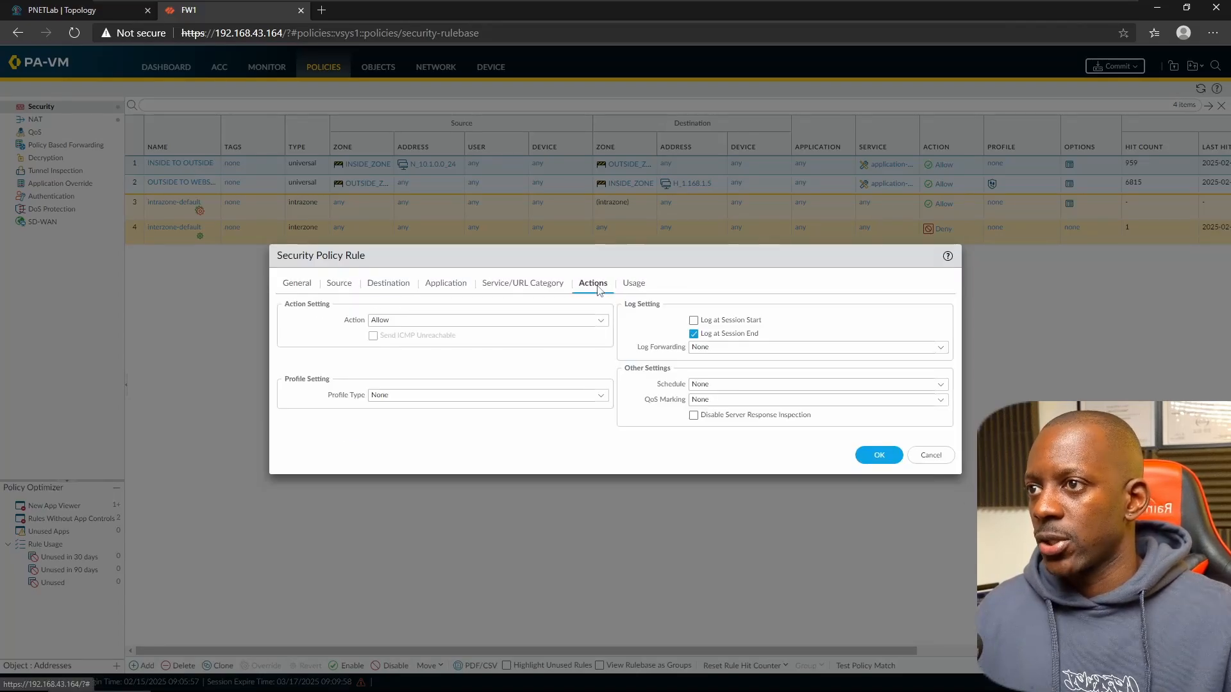
left_click(601, 396)
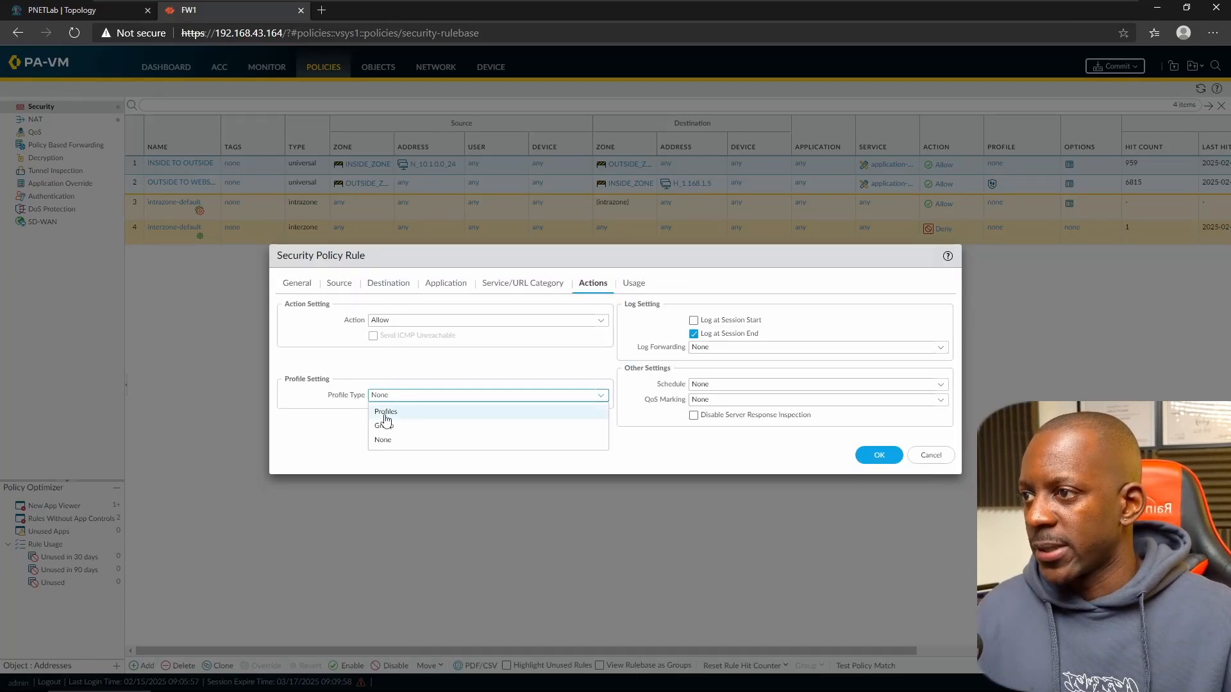
left_click(387, 412)
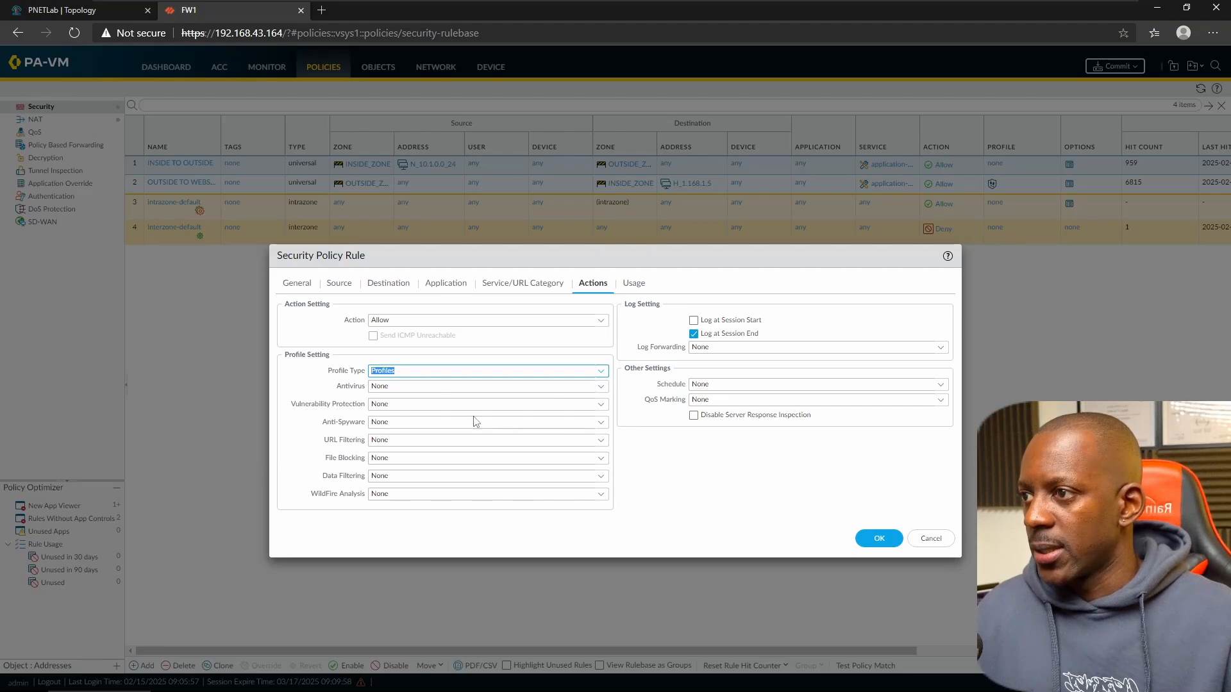
left_click(600, 459)
left_click(411, 502)
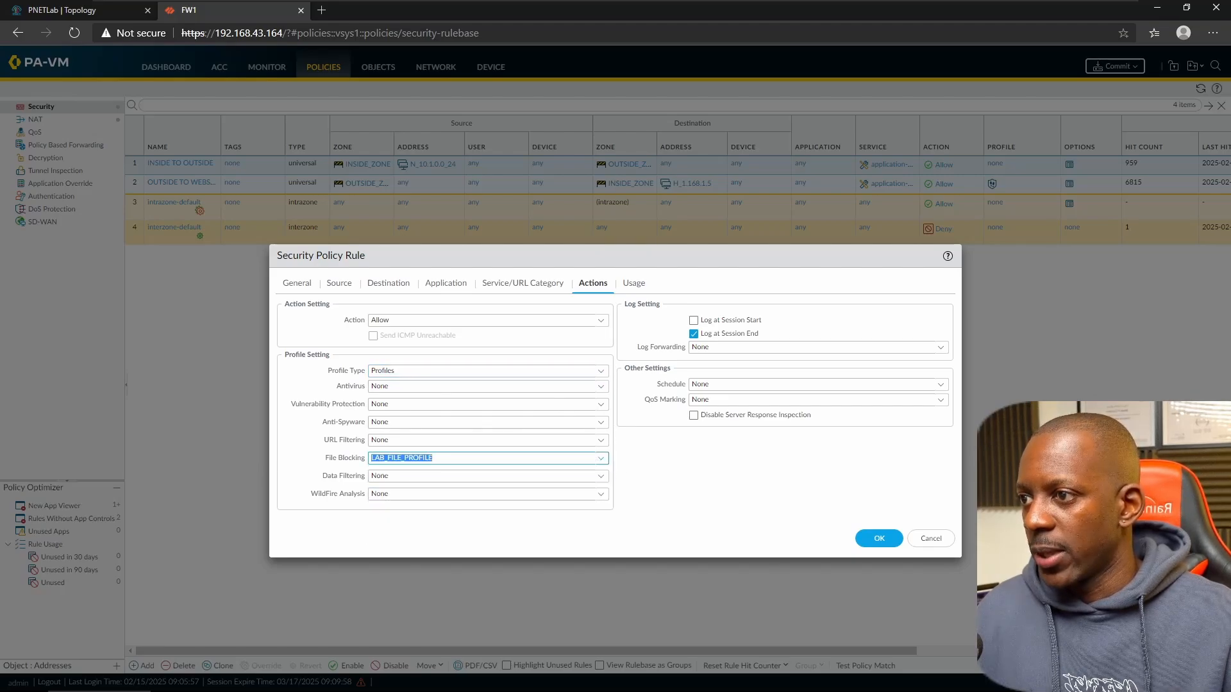
left_click(879, 538)
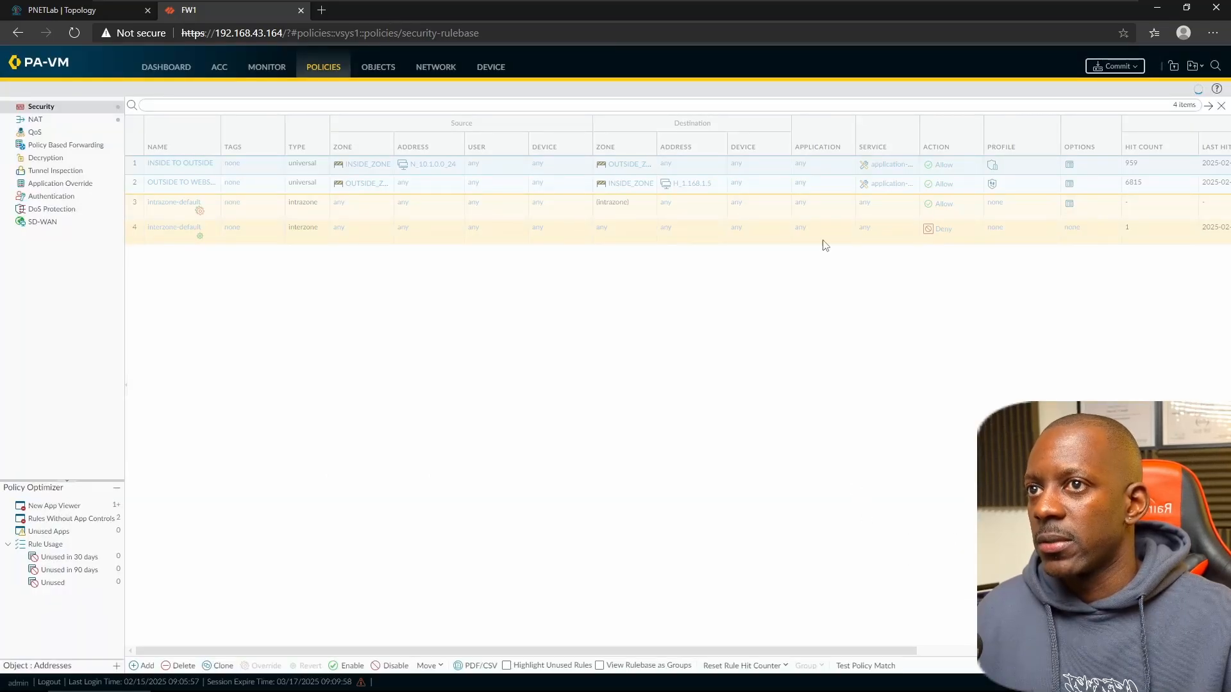
- Set the OUTSIDE TO WEBSERVER rule's profile type to None
left_click(191, 184)
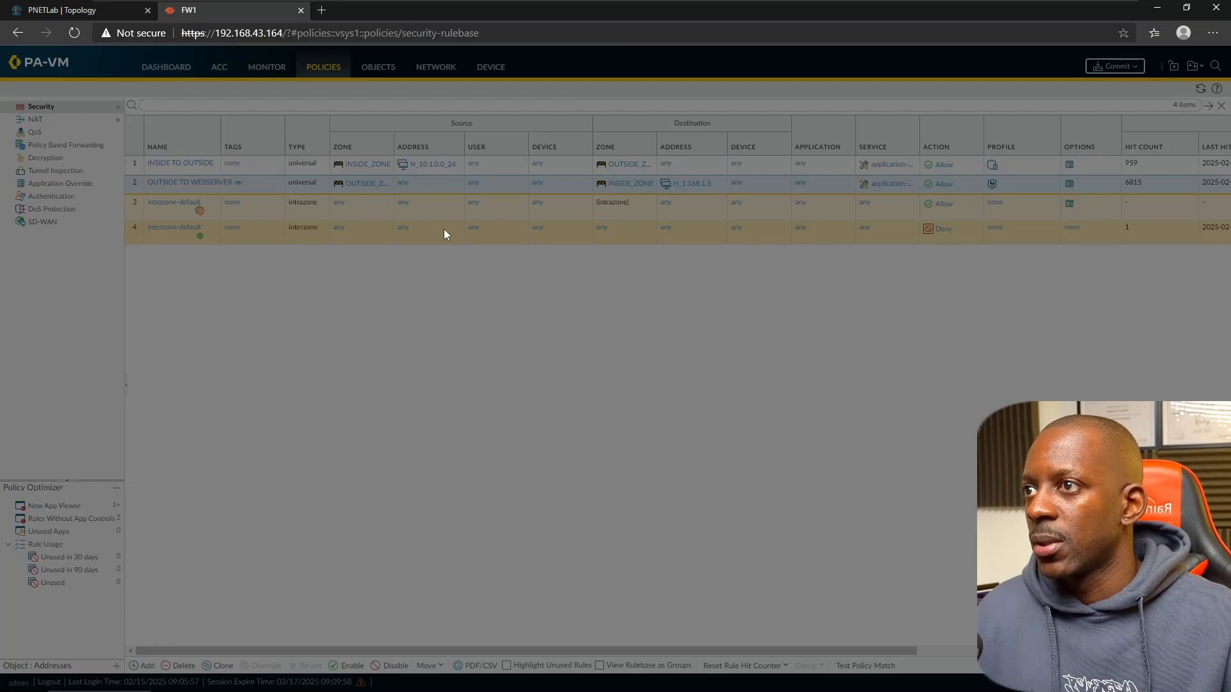
left_click(591, 284)
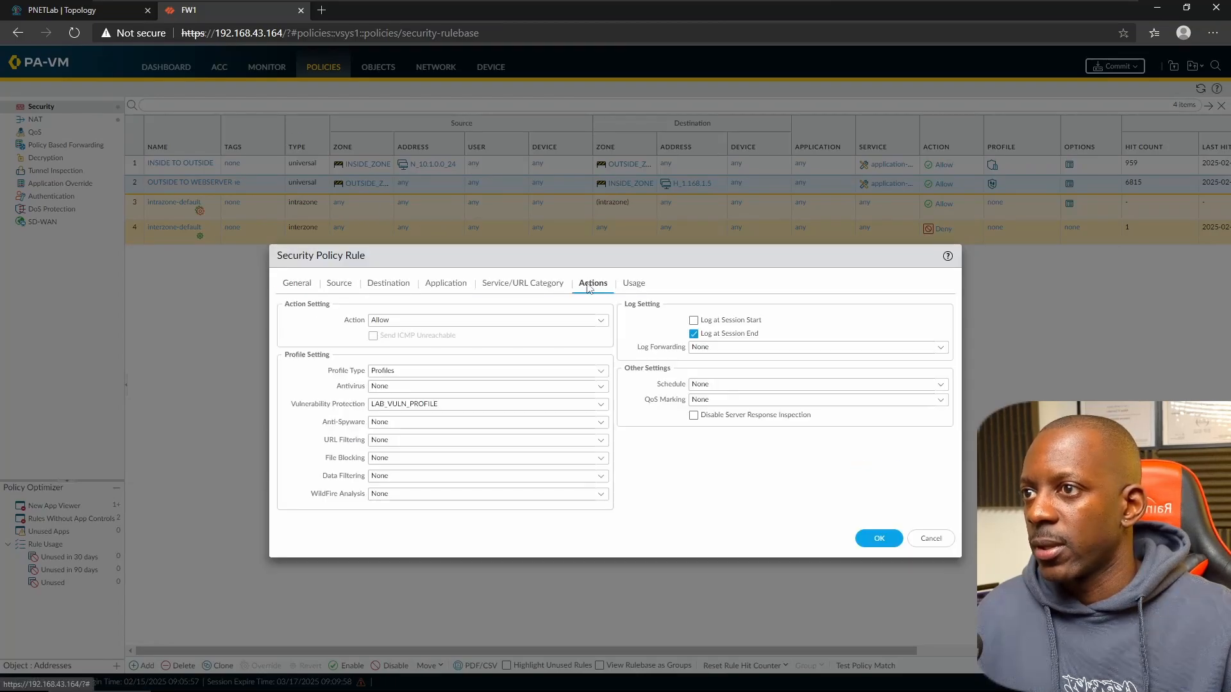
left_click(599, 372)
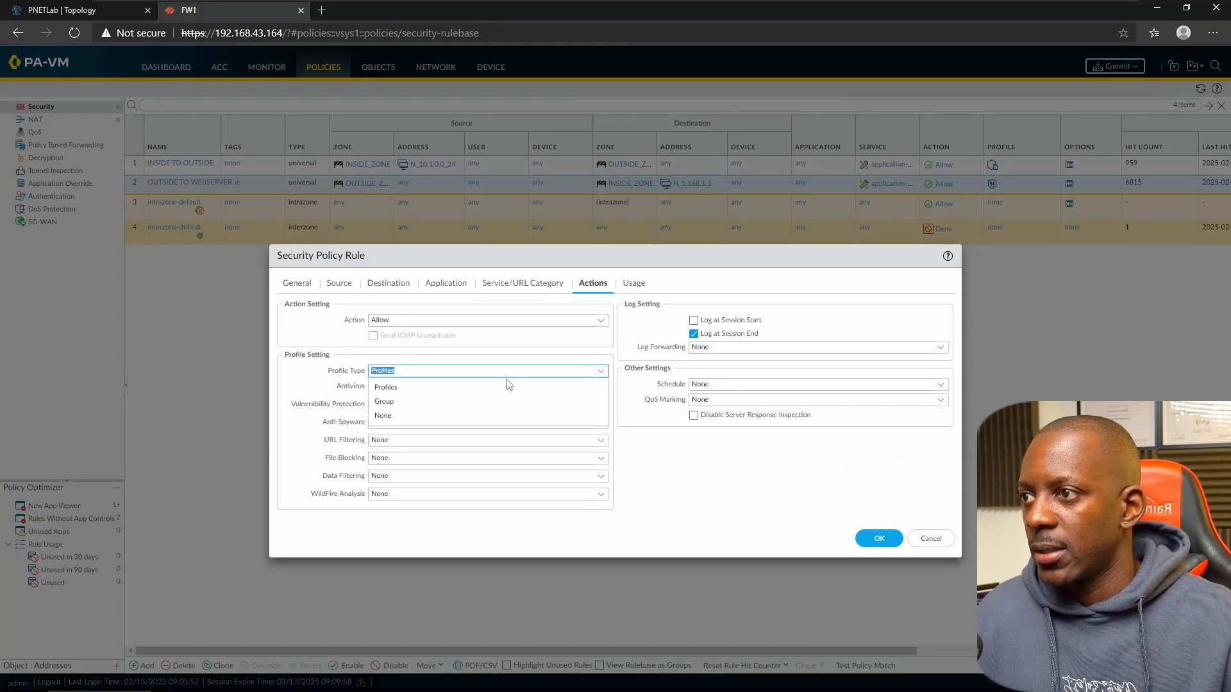
left_click(403, 416)
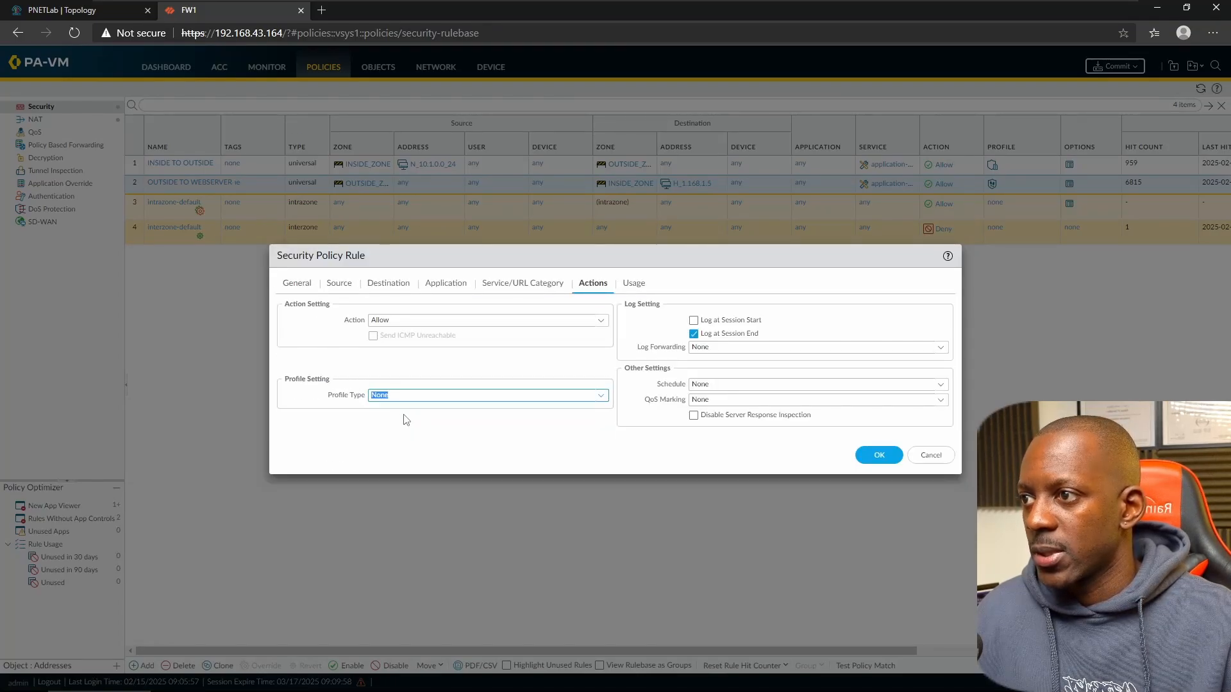
left_click(887, 461)
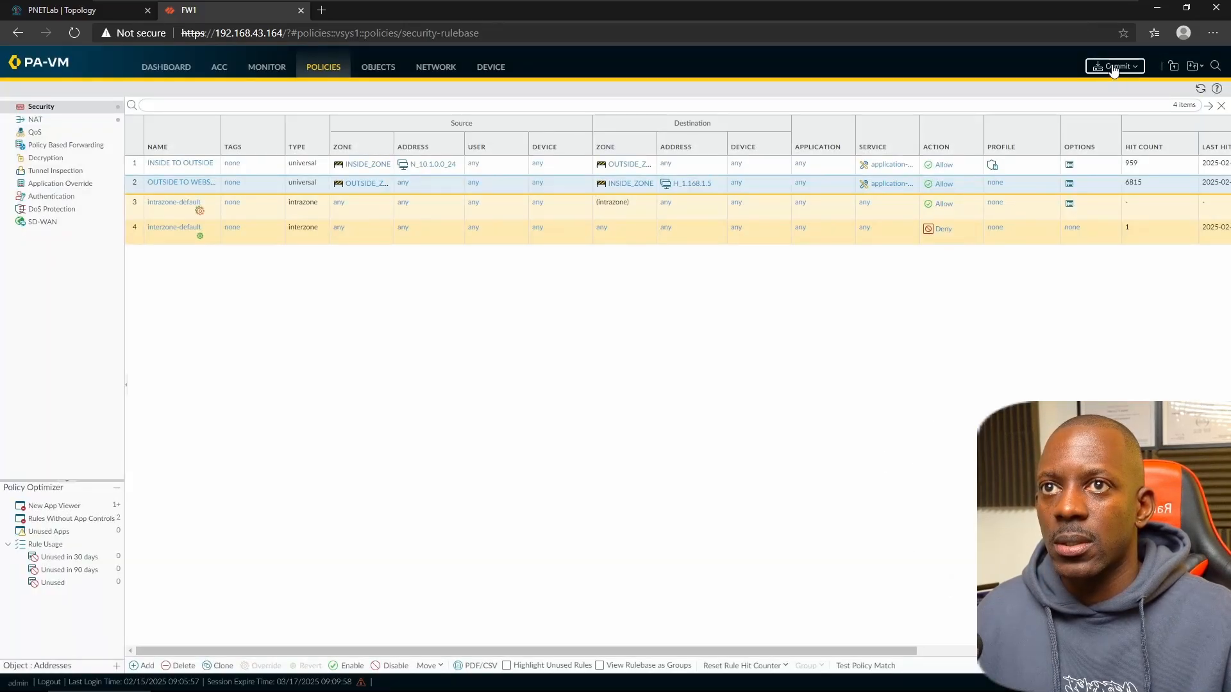
- Commit the configuration changes and switch to the Kali VM
left_click(1114, 67)
left_click(724, 509)
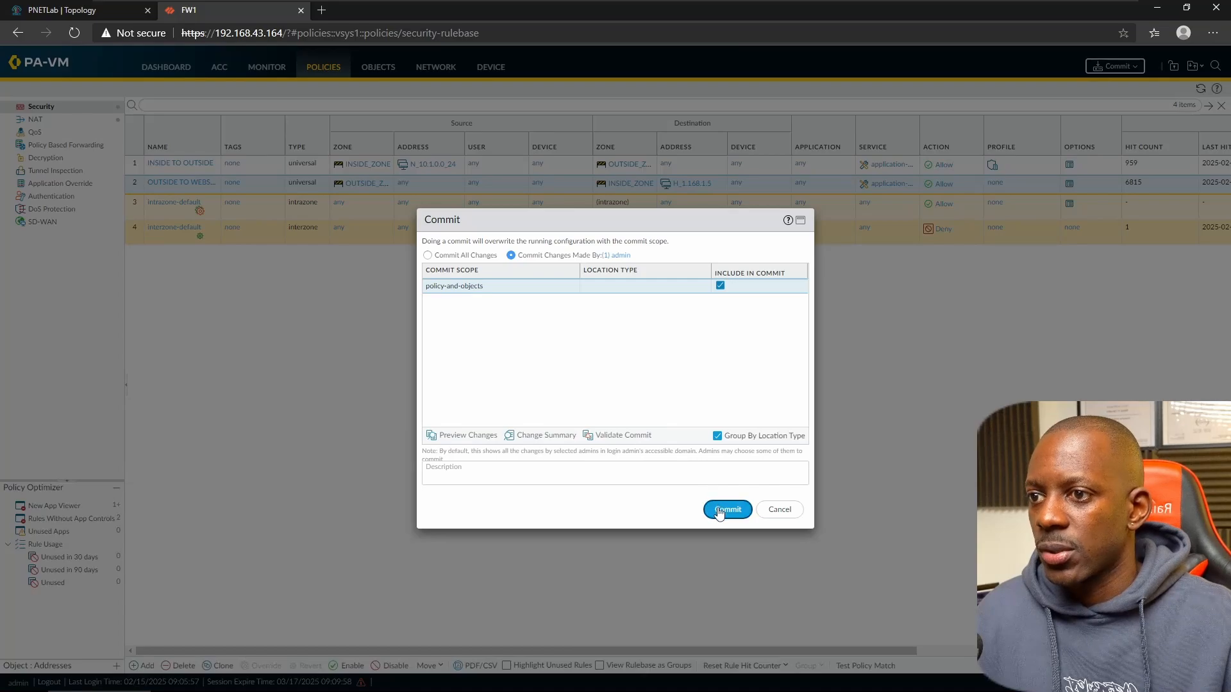
left_click(763, 513)
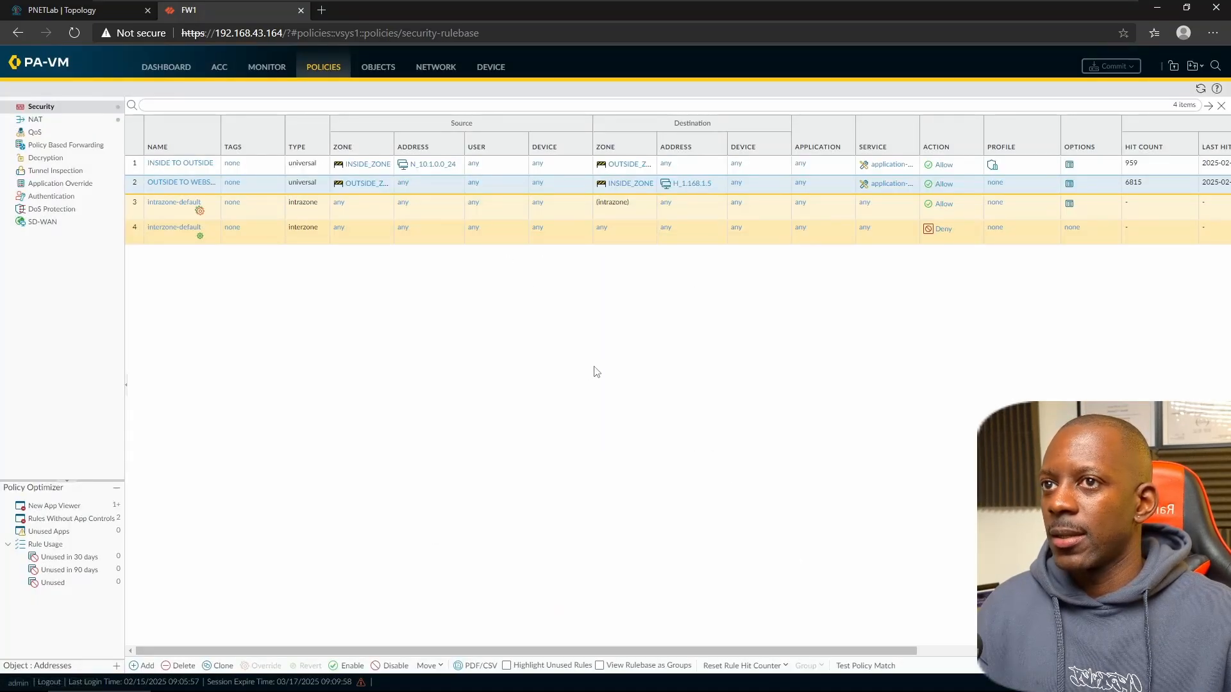
key("alt+Tab")
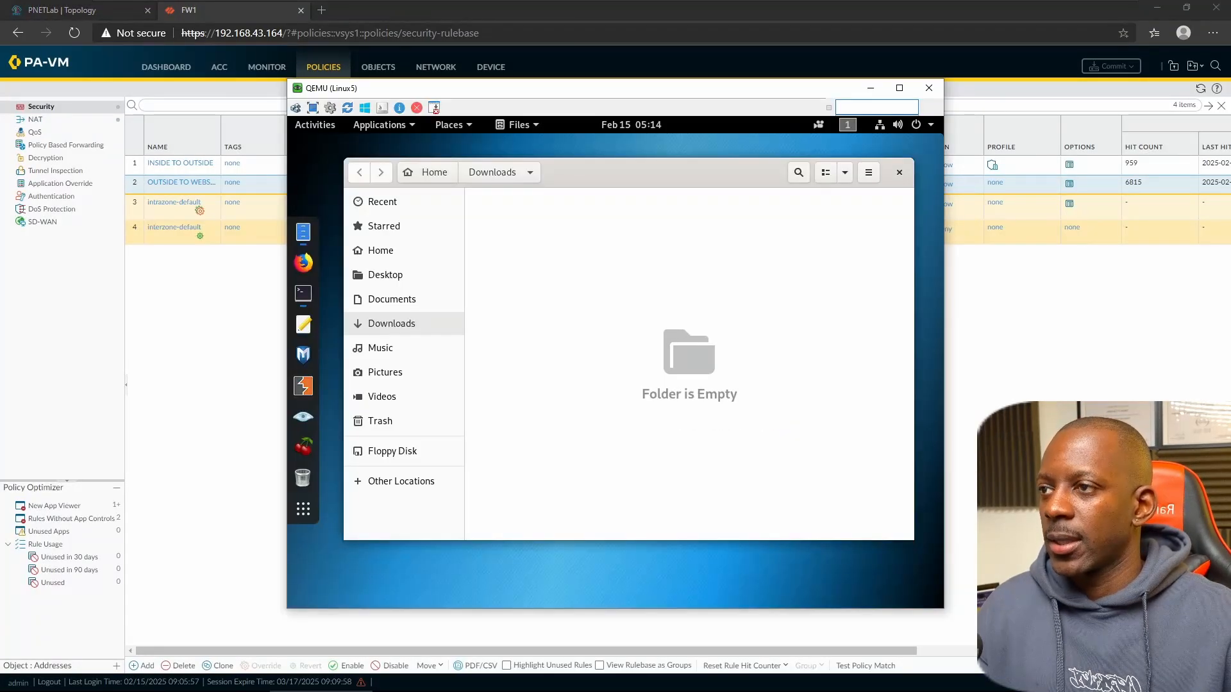
- Launch Firefox and confirm pcnse.txt still opens from the 1.168.4.6 directory listing
left_click(301, 265)
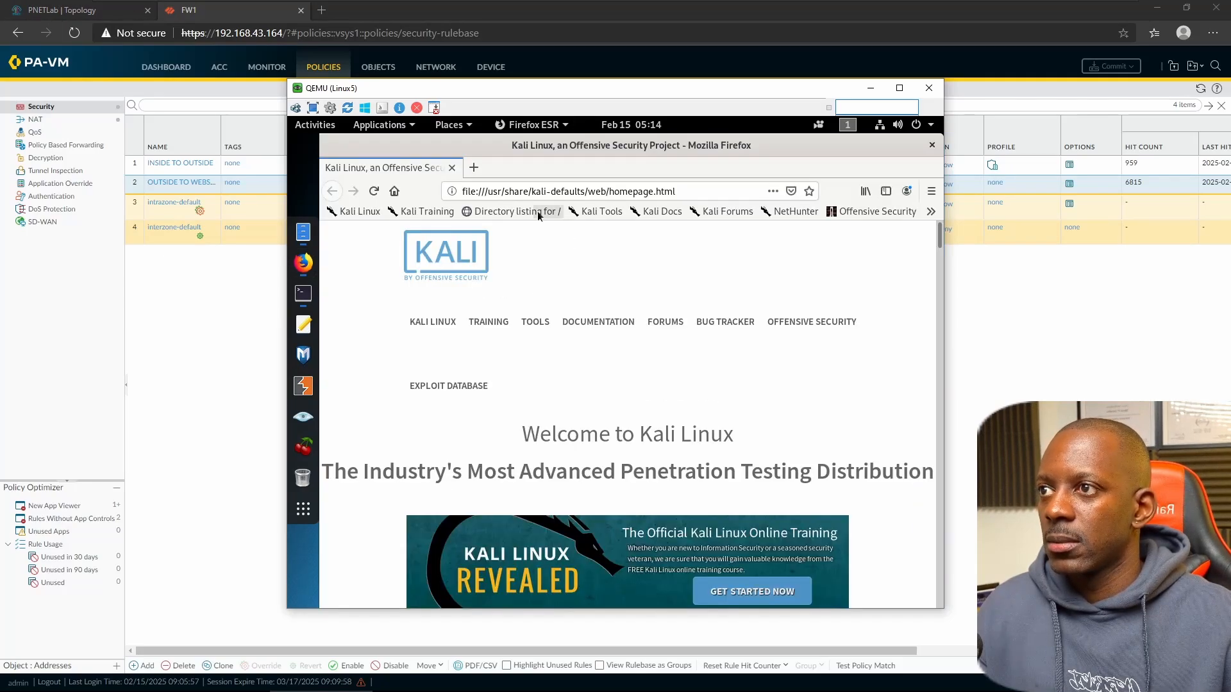
left_click(516, 213)
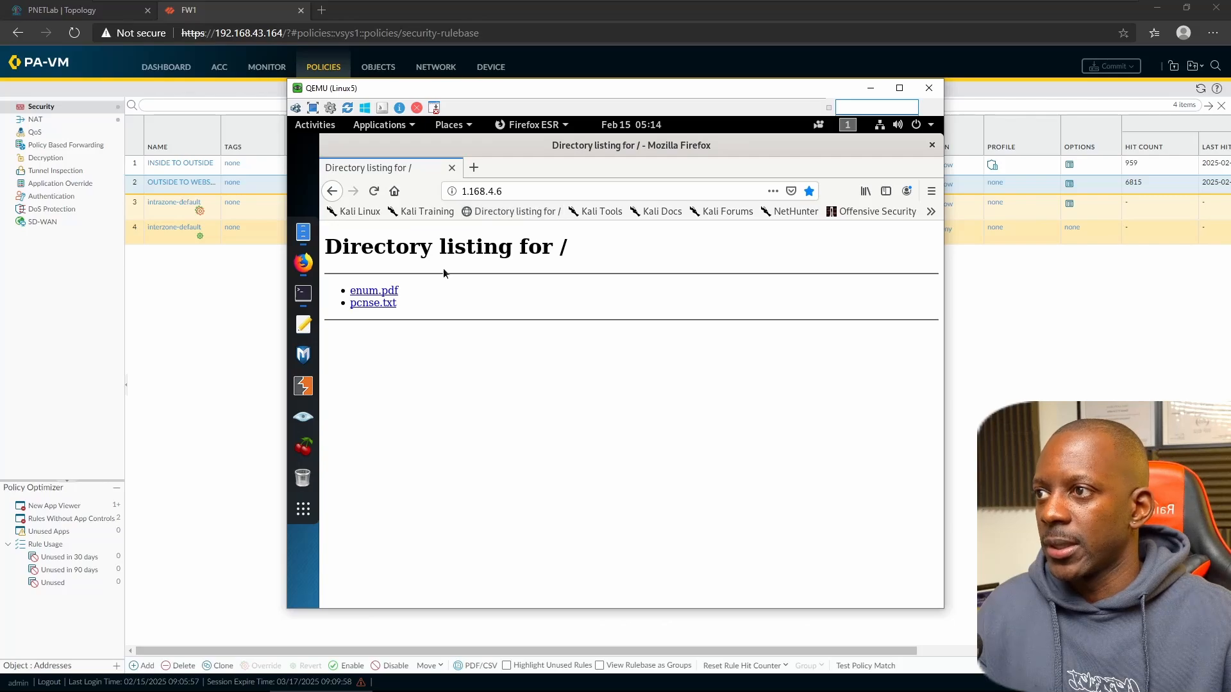
left_click(371, 305)
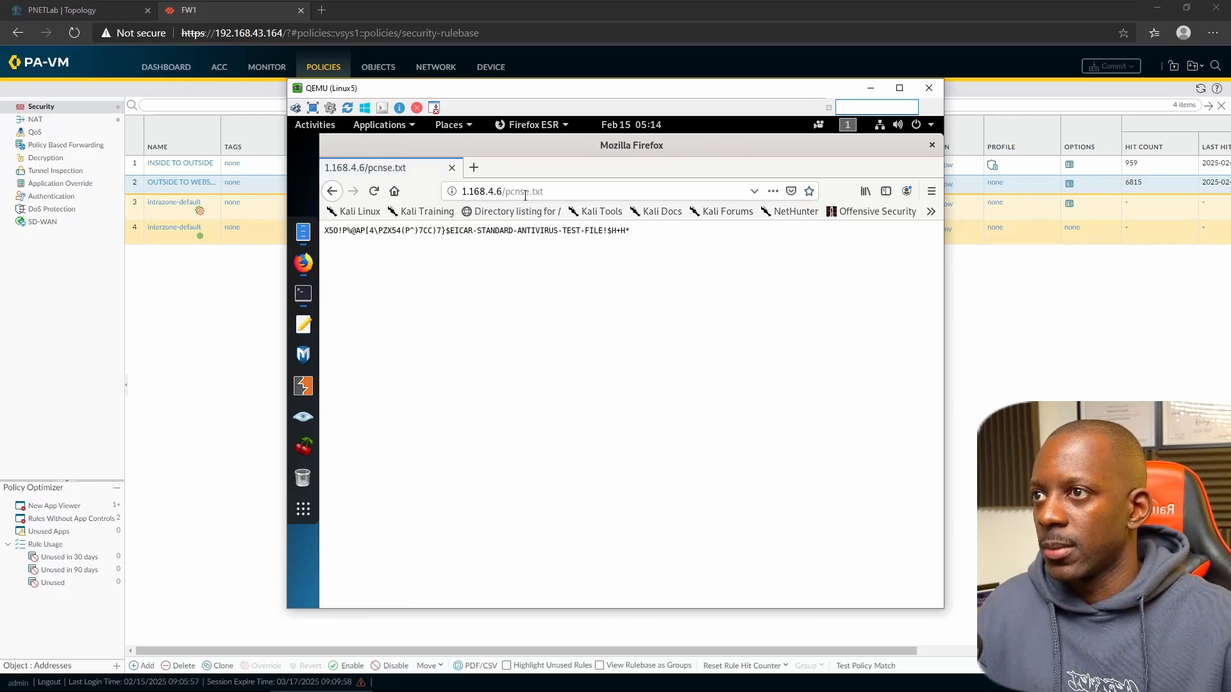
left_click(332, 191)
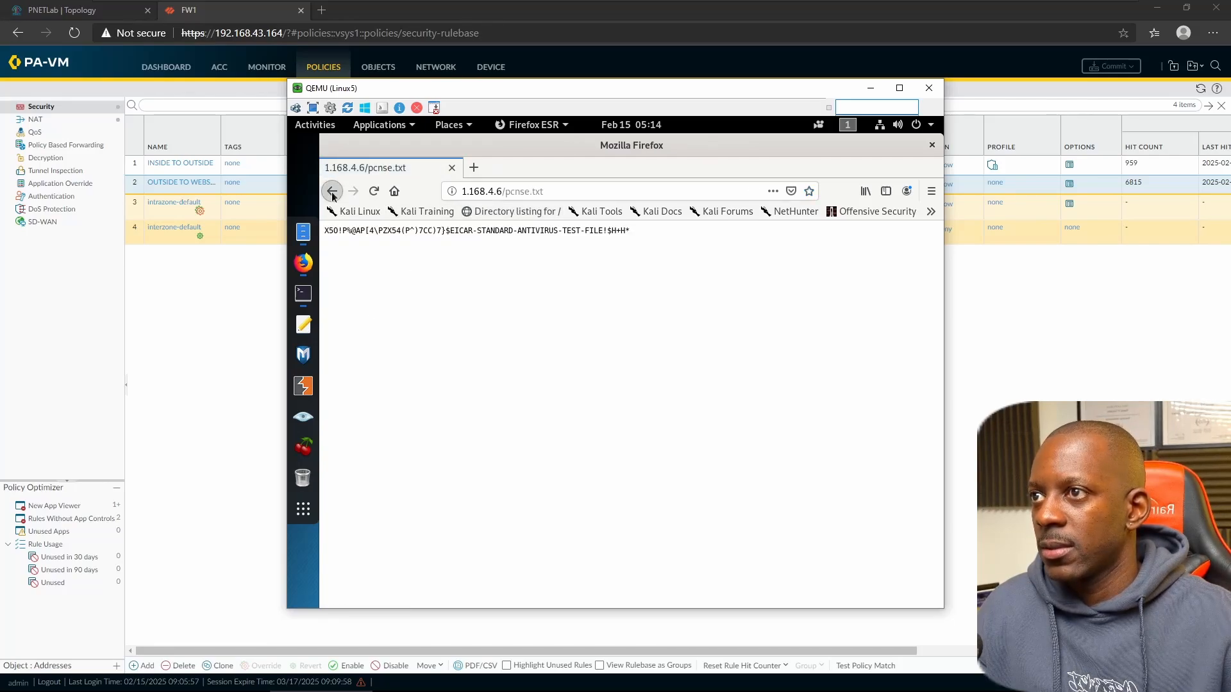
- Try enum.pdf twice, getting a connection reset, then return to the firewall window
left_click(362, 291)
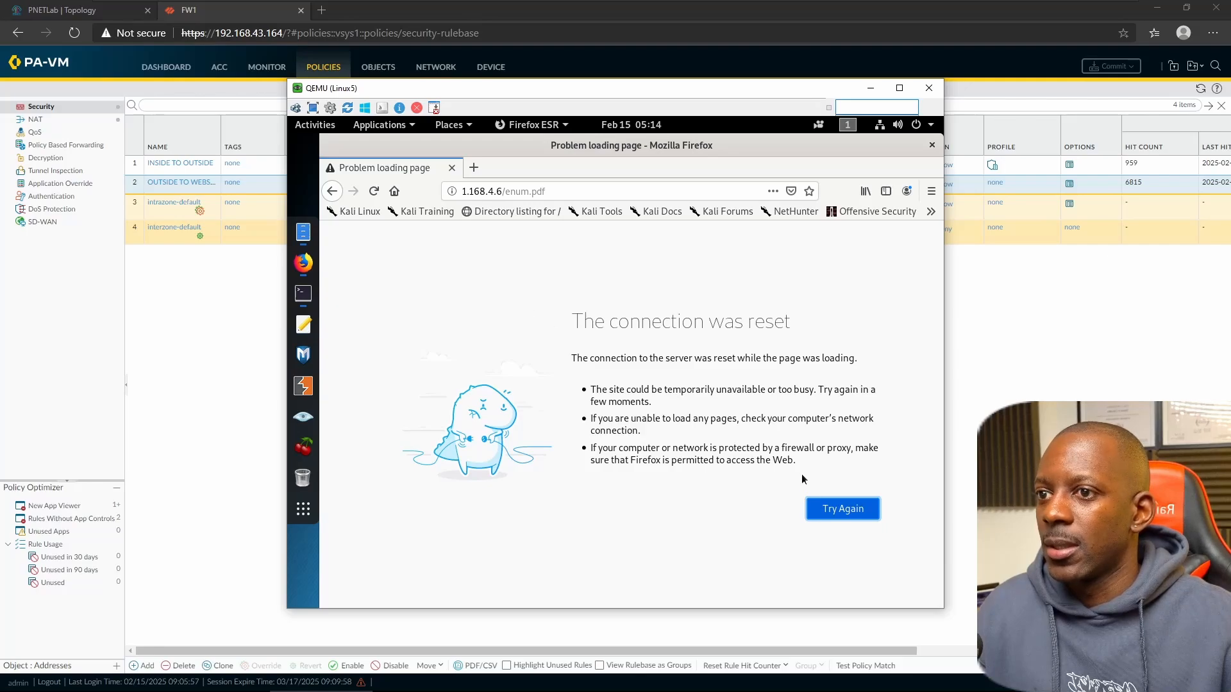
left_click(840, 509)
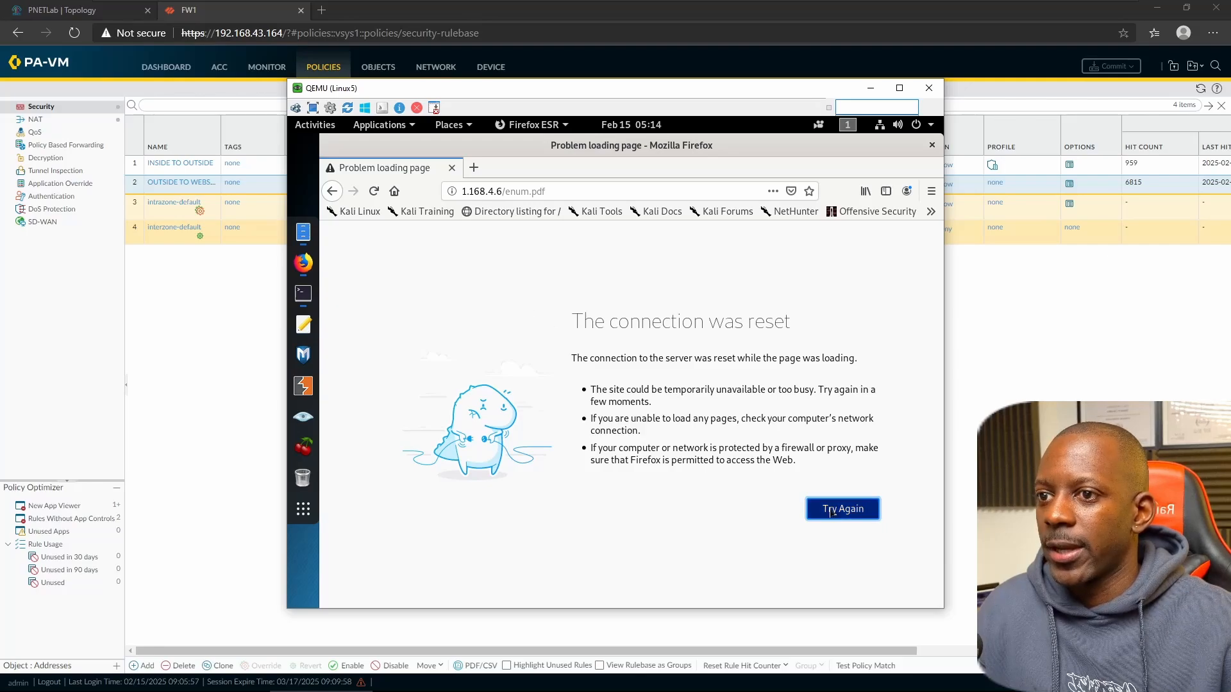
left_click(331, 191)
left_click(384, 289)
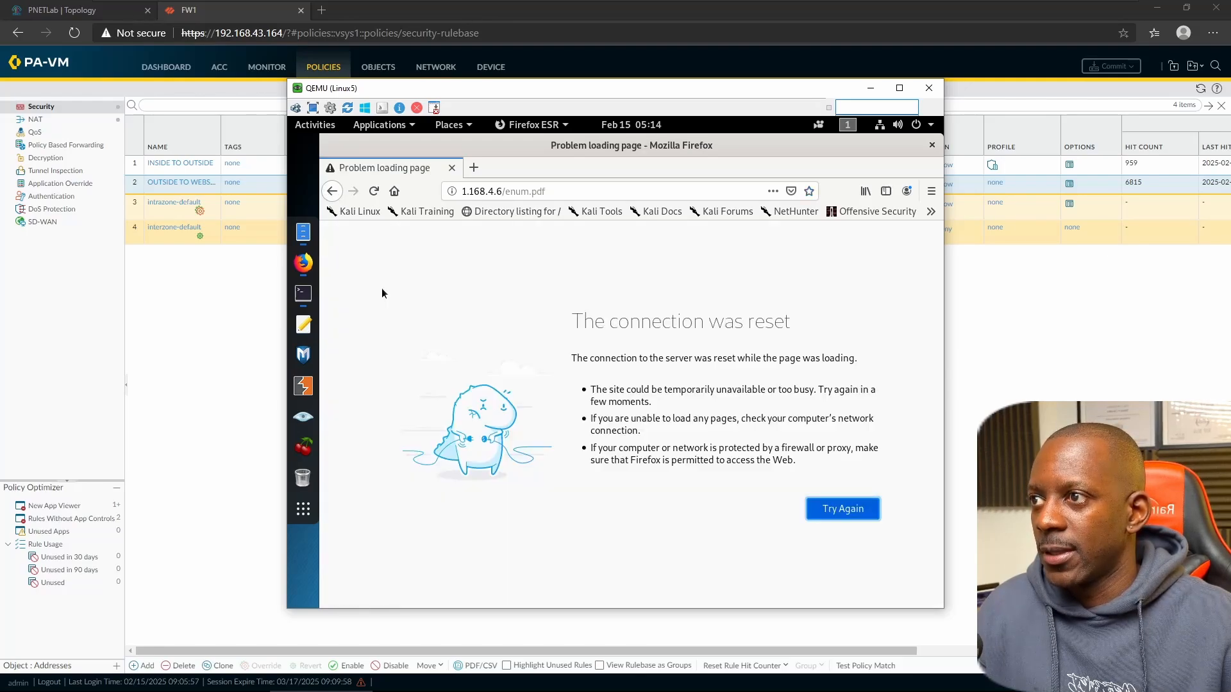
left_click(334, 191)
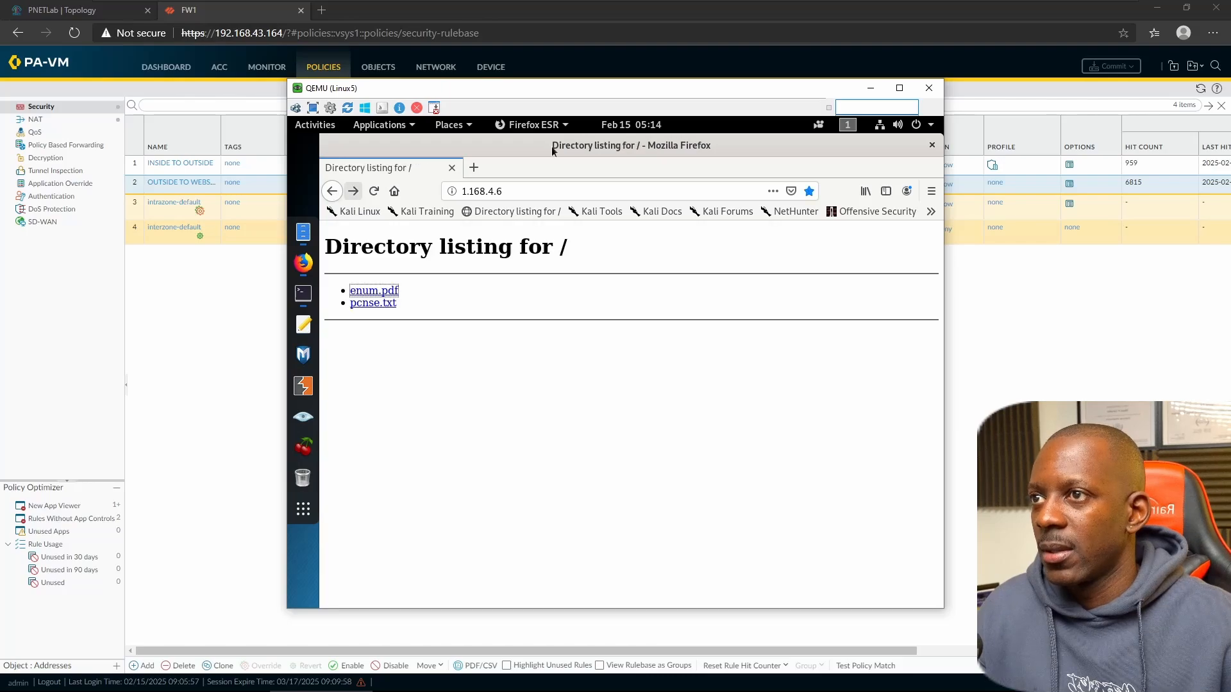
left_click(196, 323)
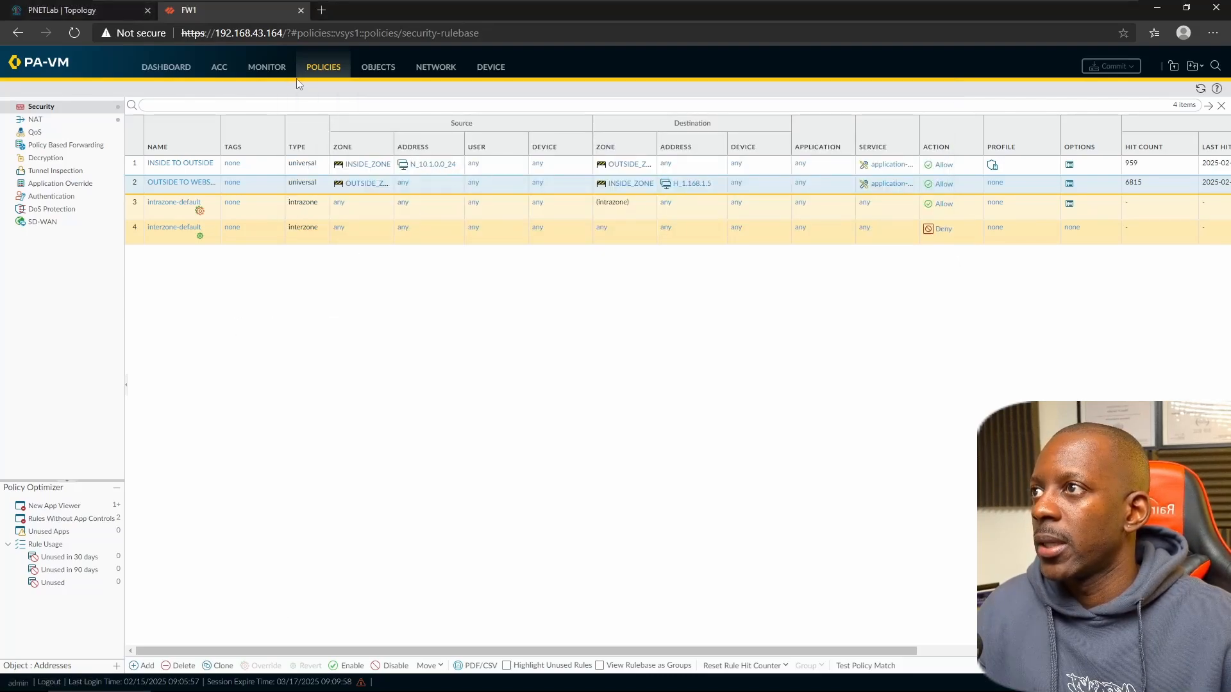
- Open and refresh the Threat log, then switch to the Data Filtering log's enum.pdf entries
left_click(269, 69)
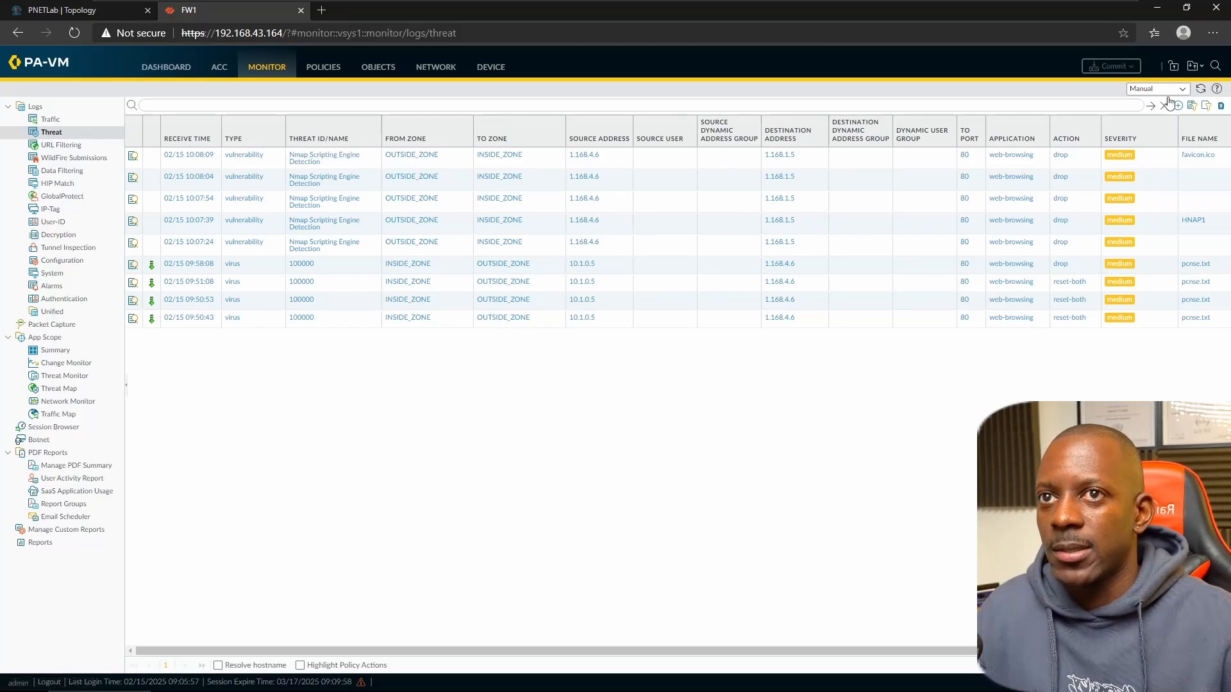
left_click(1201, 89)
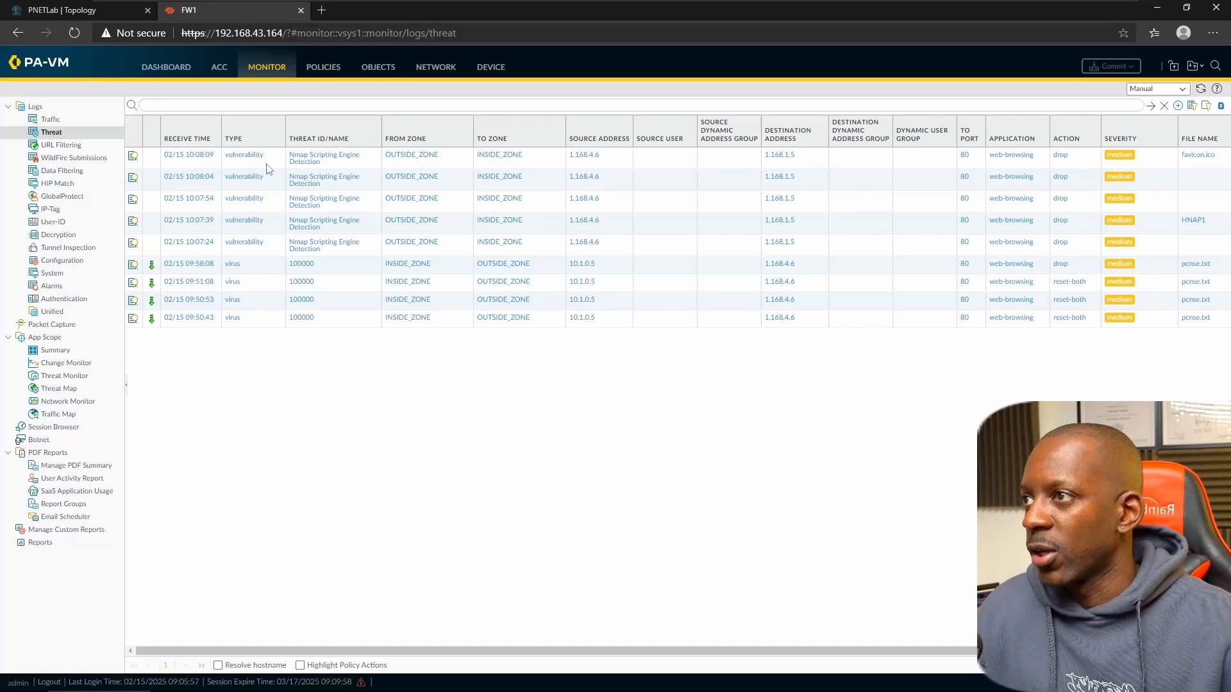
left_click(75, 172)
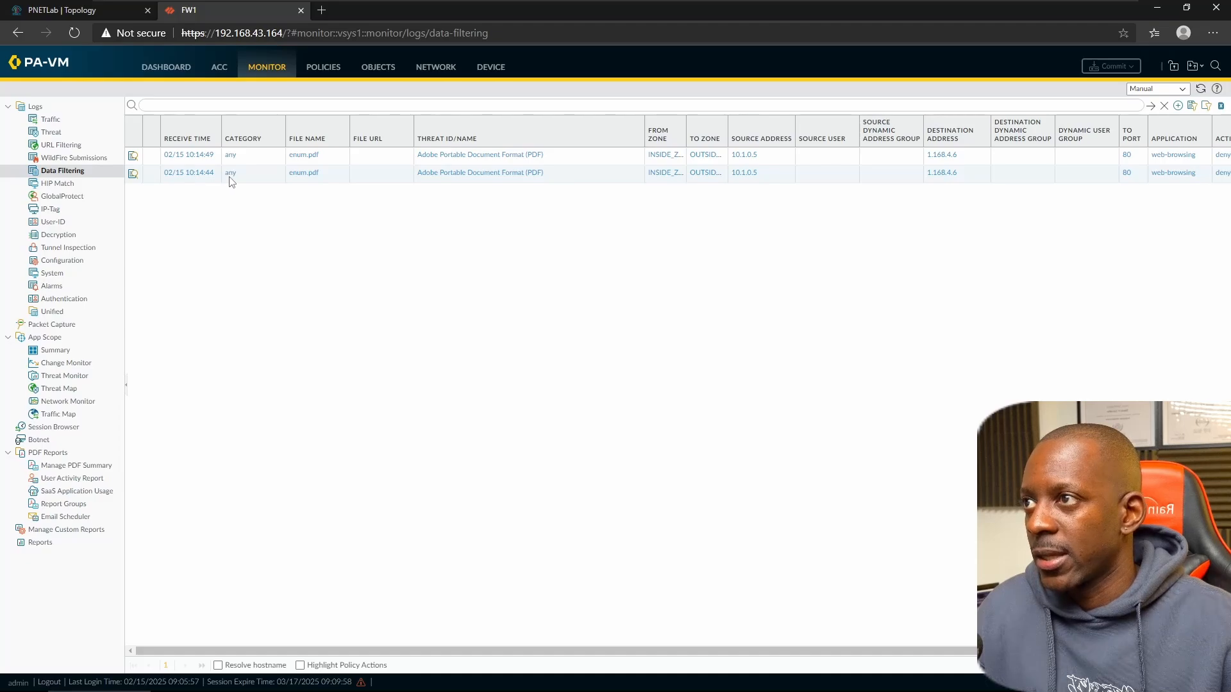
- Open the second enum.pdf entry's details, showing rule INSIDE TO OUTSIDE, action deny, PDF match
left_click(132, 174)
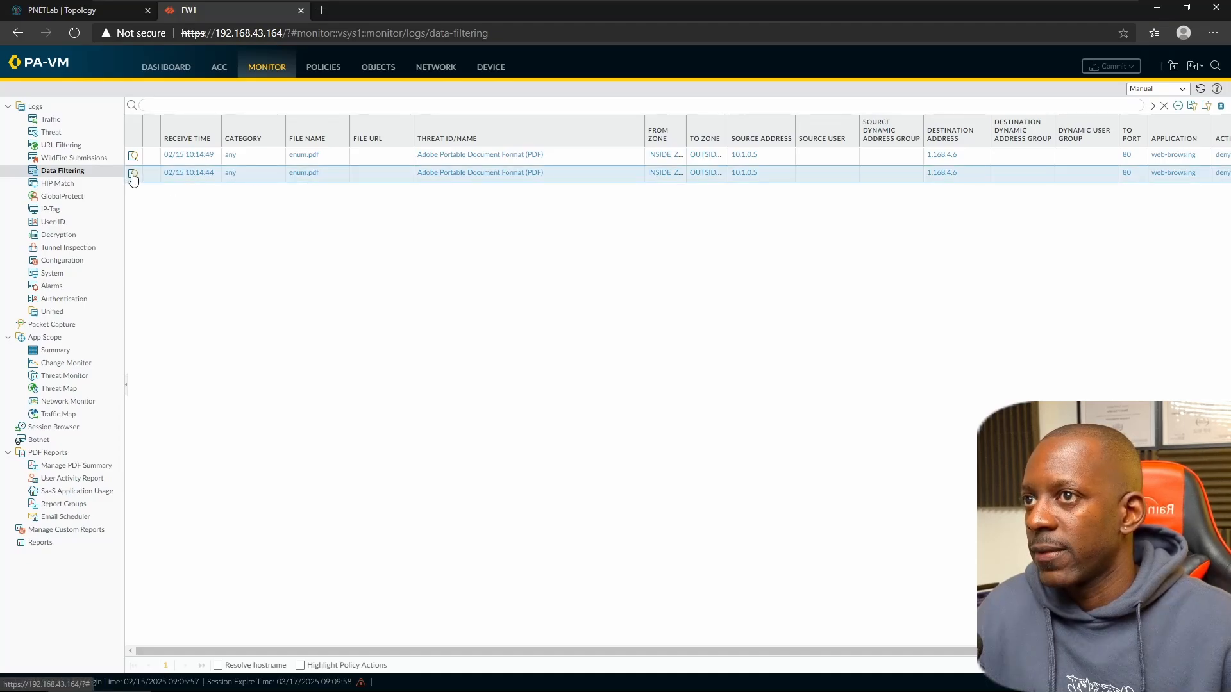
left_click(133, 176)
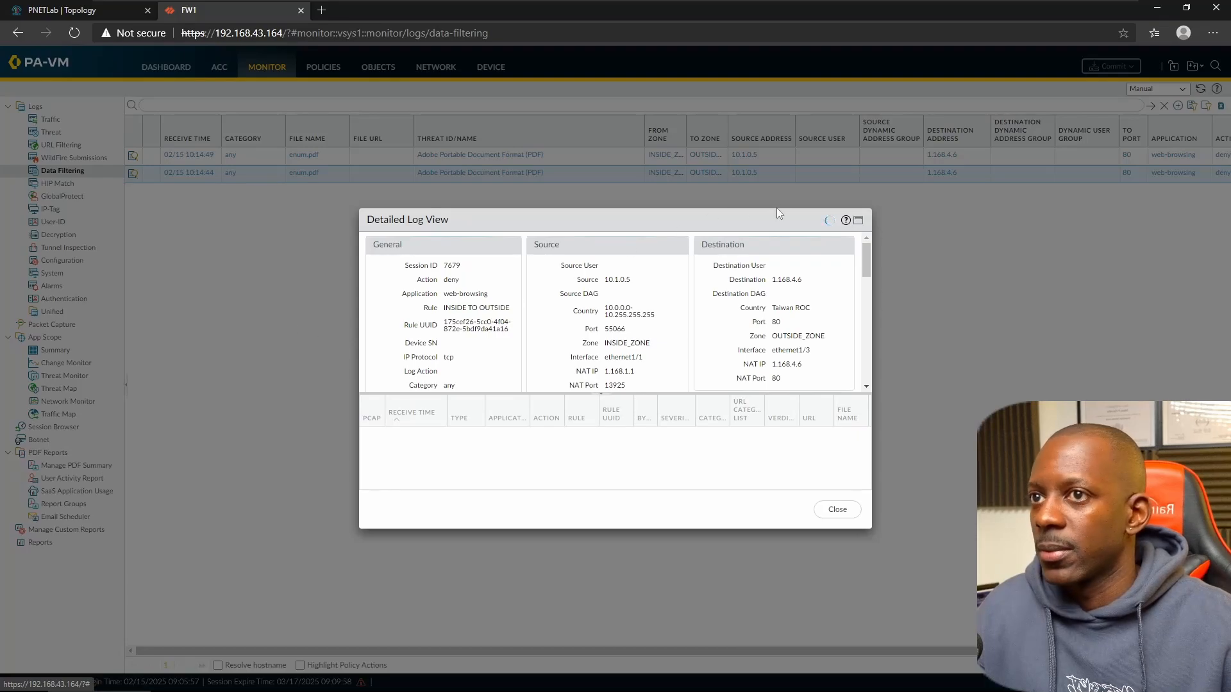
left_click(857, 222)
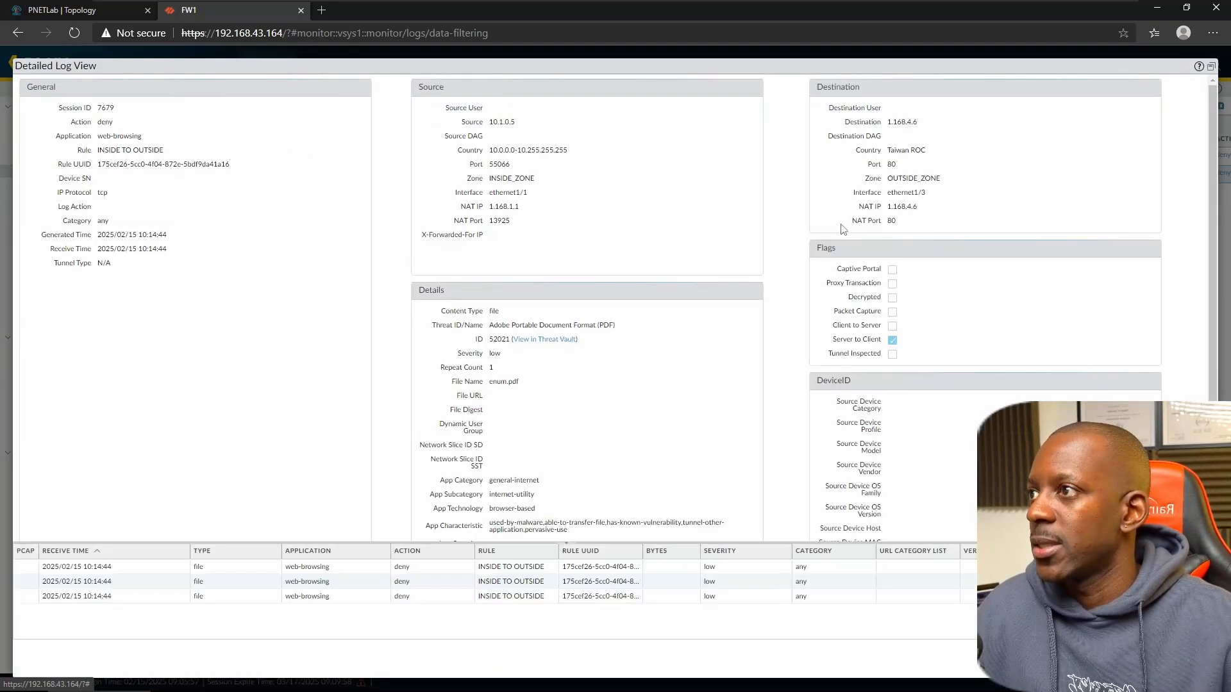
left_click_drag(117, 150, 163, 148)
left_click_drag(96, 122, 125, 128)
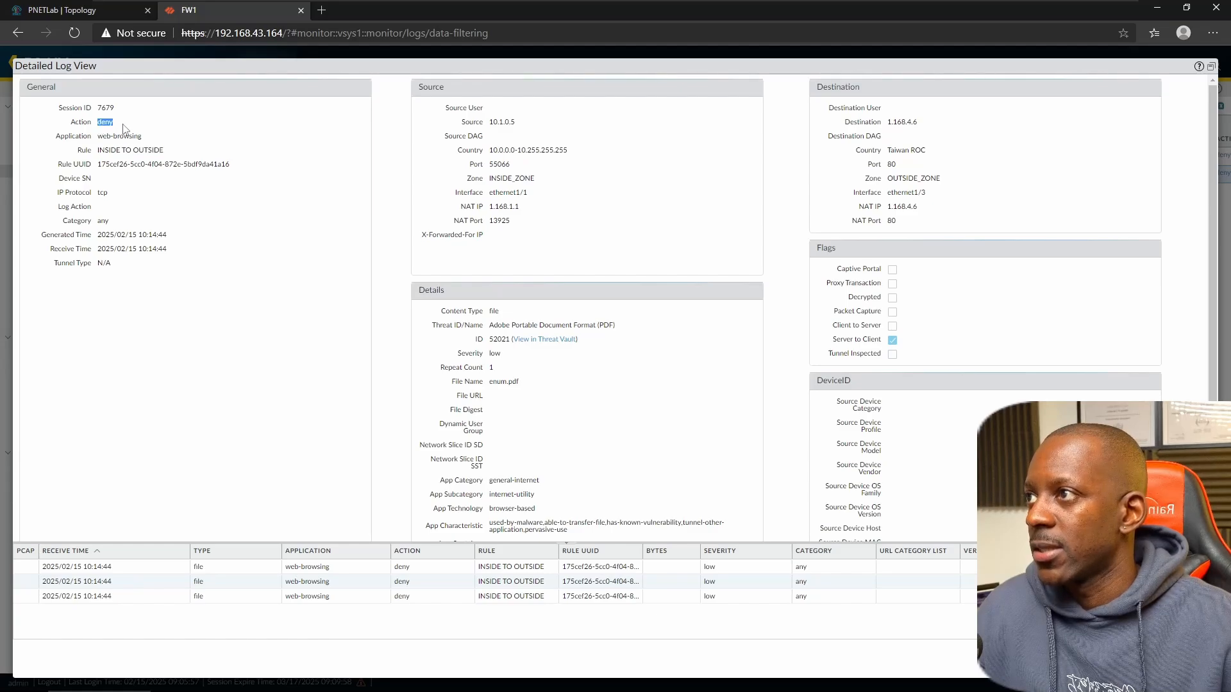
left_click(492, 317)
left_click_drag(510, 327, 644, 328)
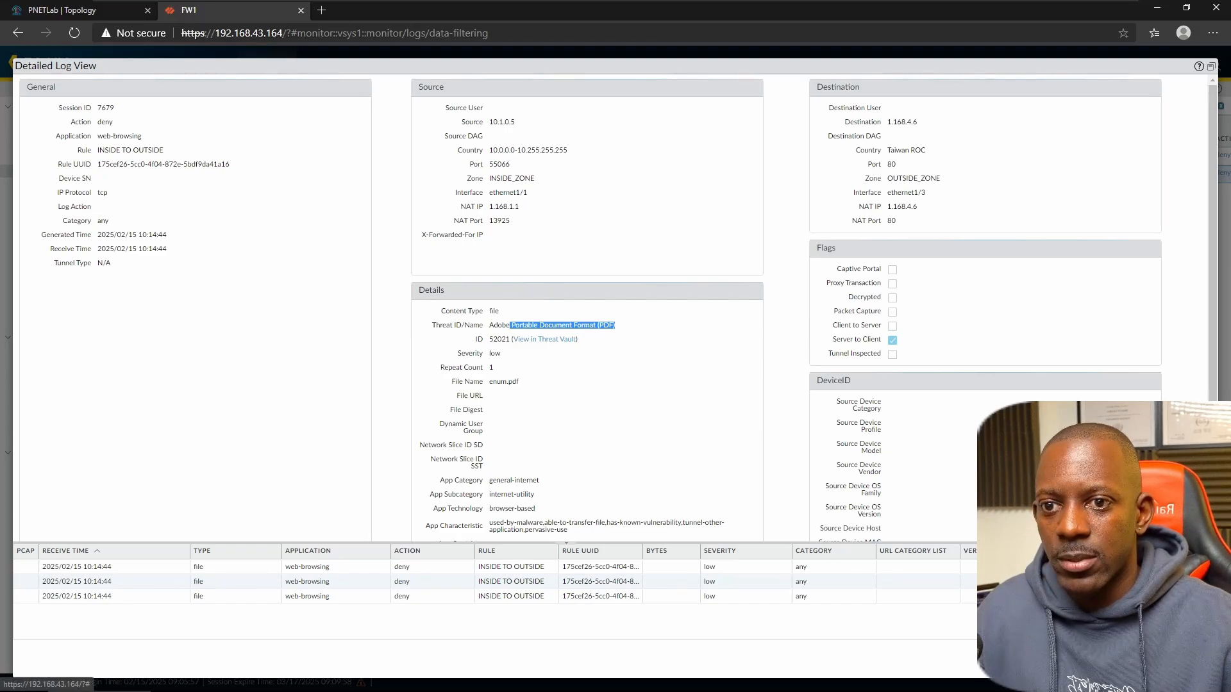
- Close the detailed log view and return to the File Blocking profiles page
left_click(1187, 662)
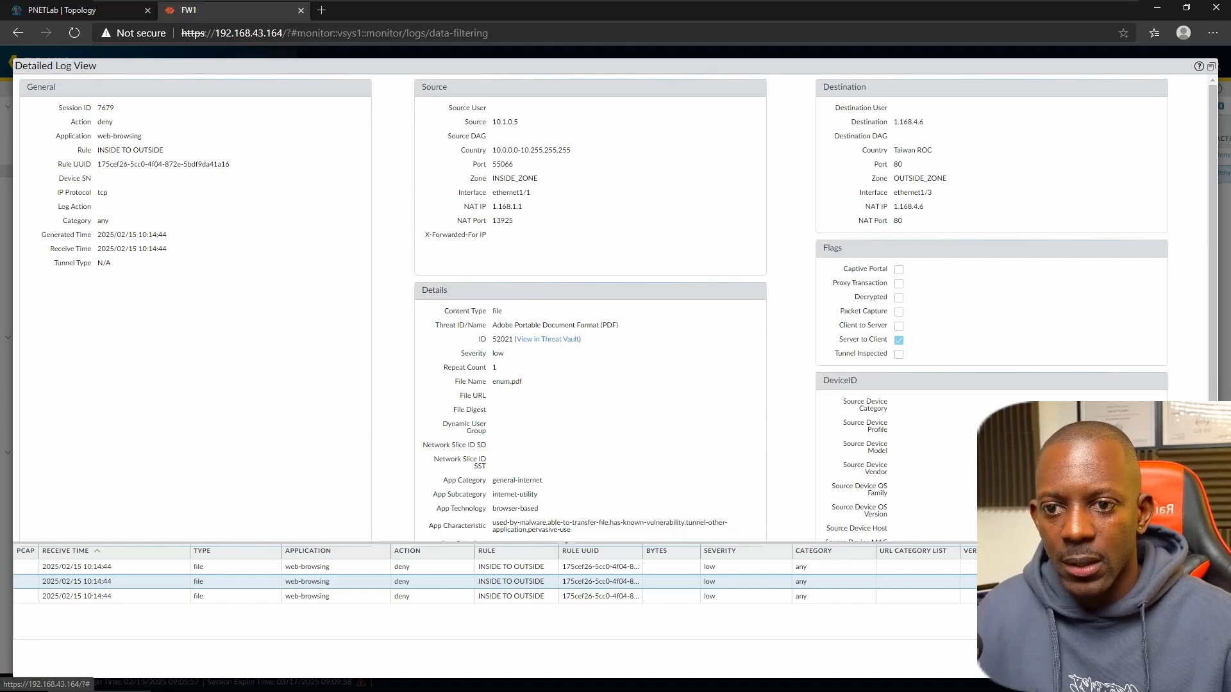
left_click(1189, 659)
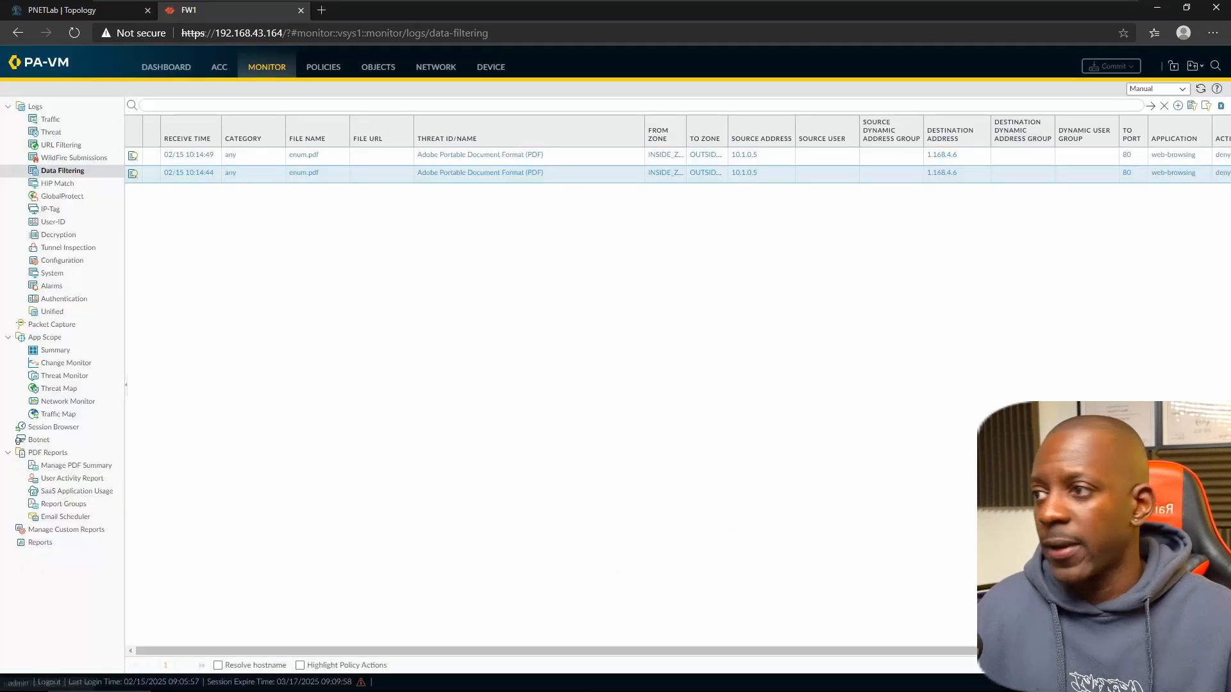
left_click(386, 75)
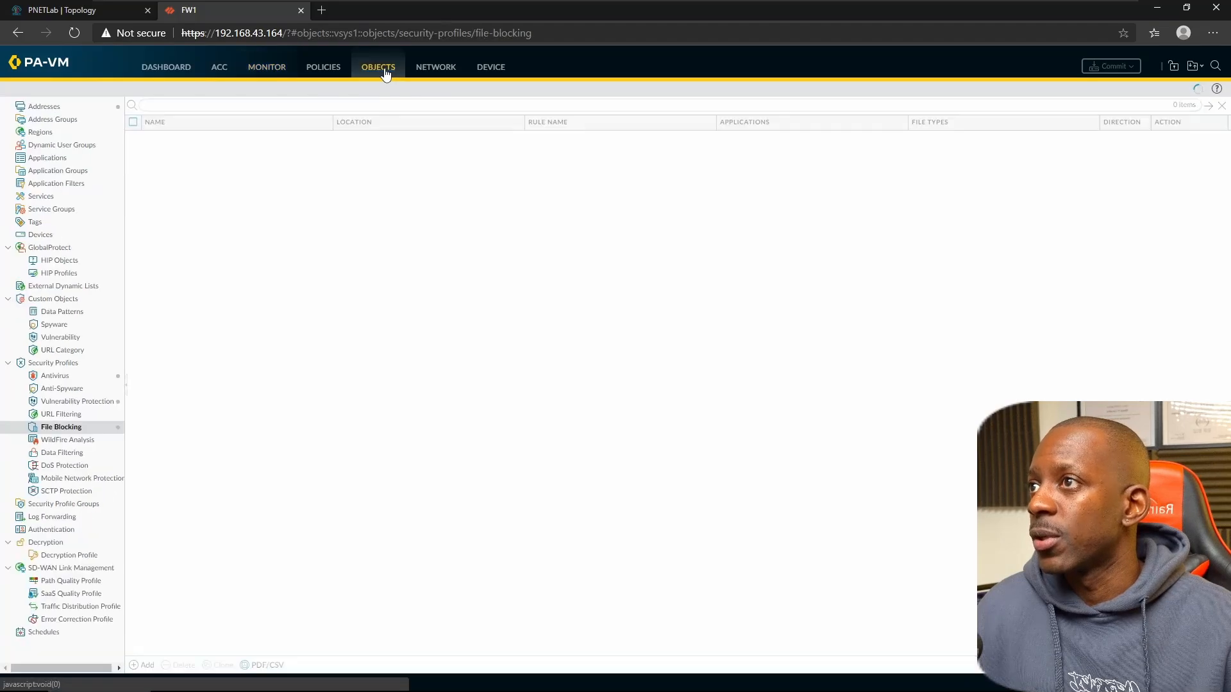